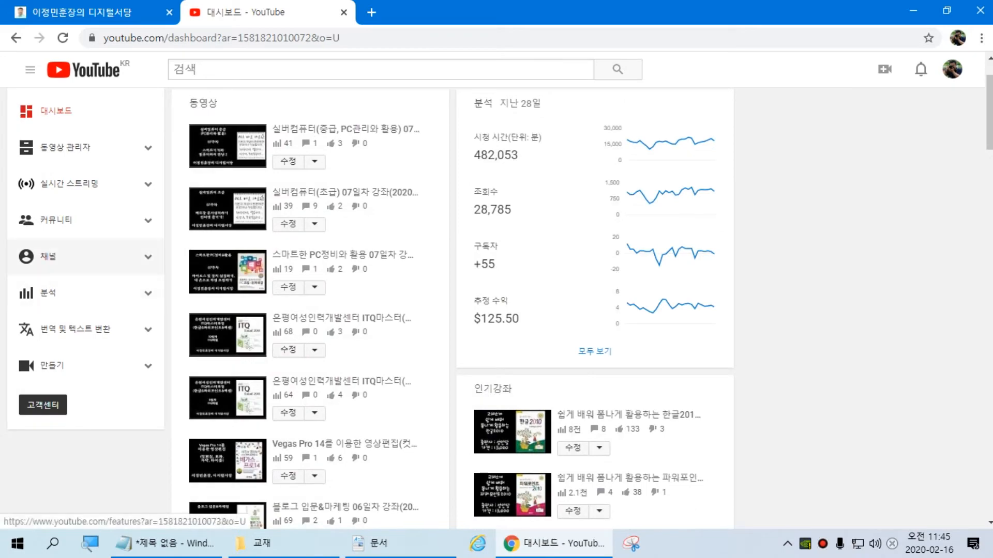
Open the channel's status and features page (상태 및 기능) and review the feature cards down to channel membership
{"action": "left_click", "coordinate": [45, 257]}
{"action": "scroll", "coordinate": [46, 256], "scroll_direction": "down", "scroll_amount": 3}
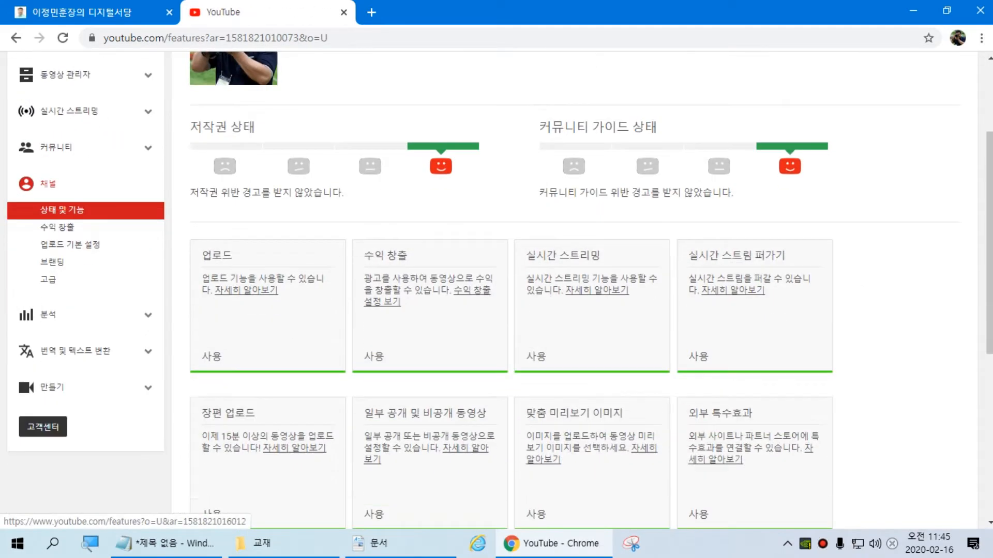
{"action": "scroll", "coordinate": [766, 298], "scroll_direction": "down", "scroll_amount": 5}
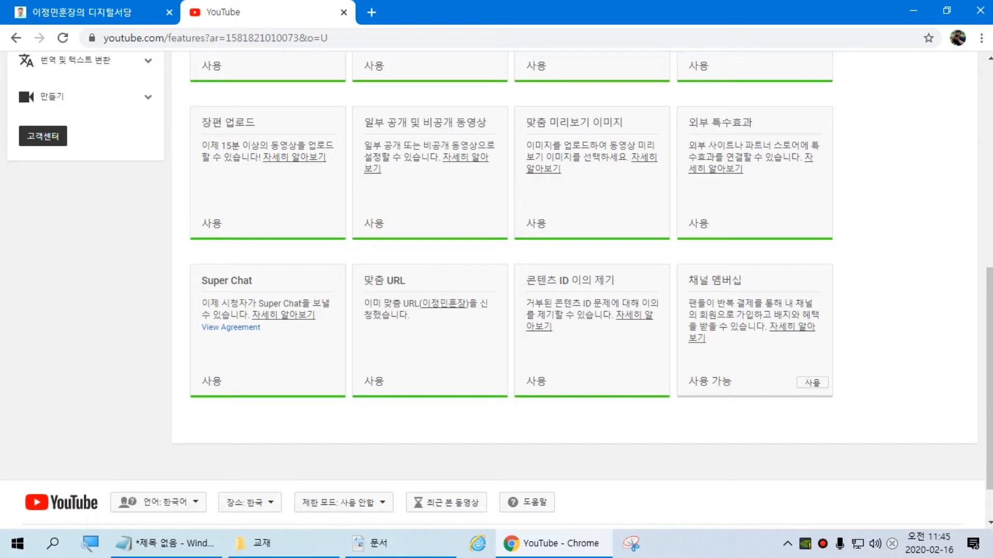
Open the channel membership (채널 멤버십) page from its feature card and look over its contents
{"action": "left_click", "coordinate": [813, 383]}
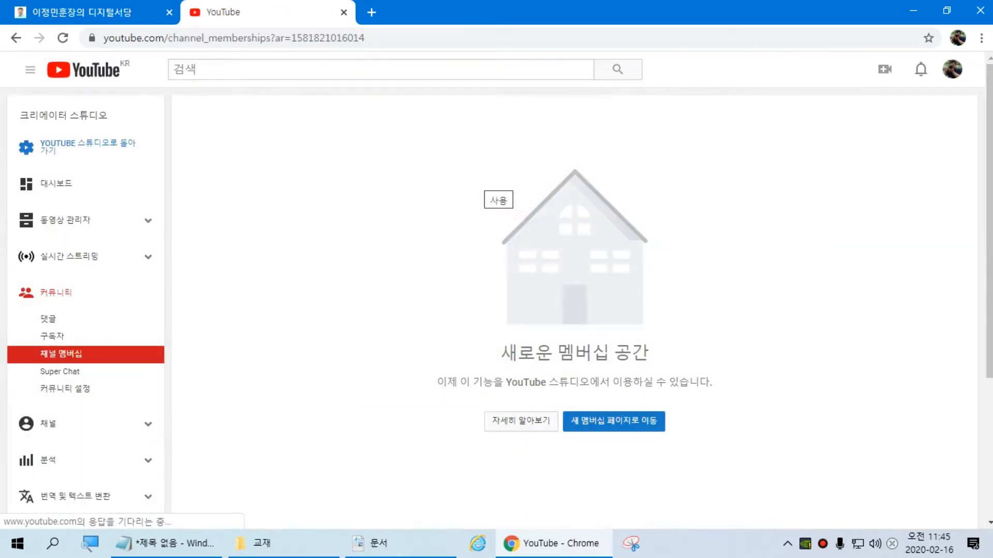
{"action": "scroll", "coordinate": [613, 212], "scroll_direction": "down", "scroll_amount": 4}
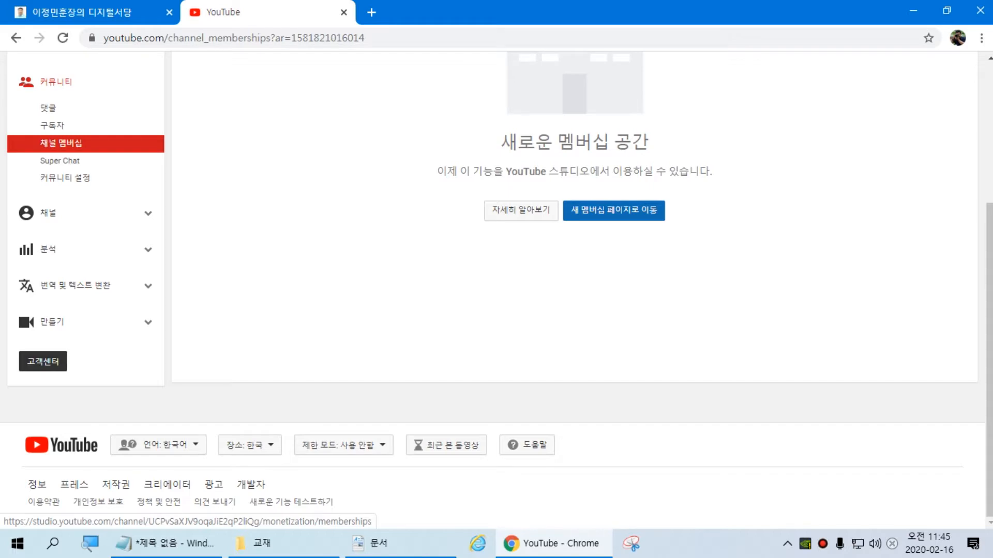
{"action": "scroll", "coordinate": [614, 212], "scroll_direction": "up", "scroll_amount": 4}
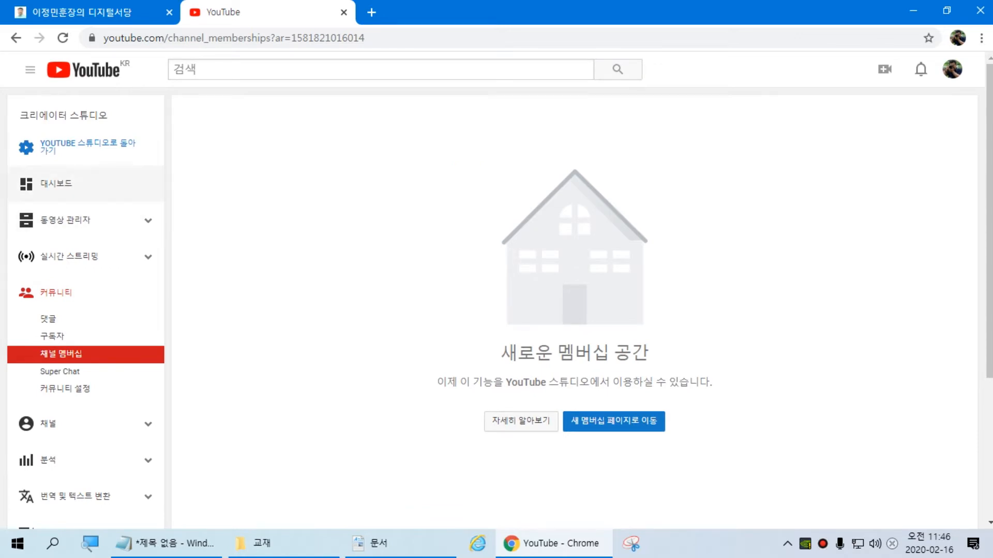
Go to the YouTube home page and examine the thumbnails of the recommended videos and the latest posts
{"action": "left_click", "coordinate": [96, 73]}
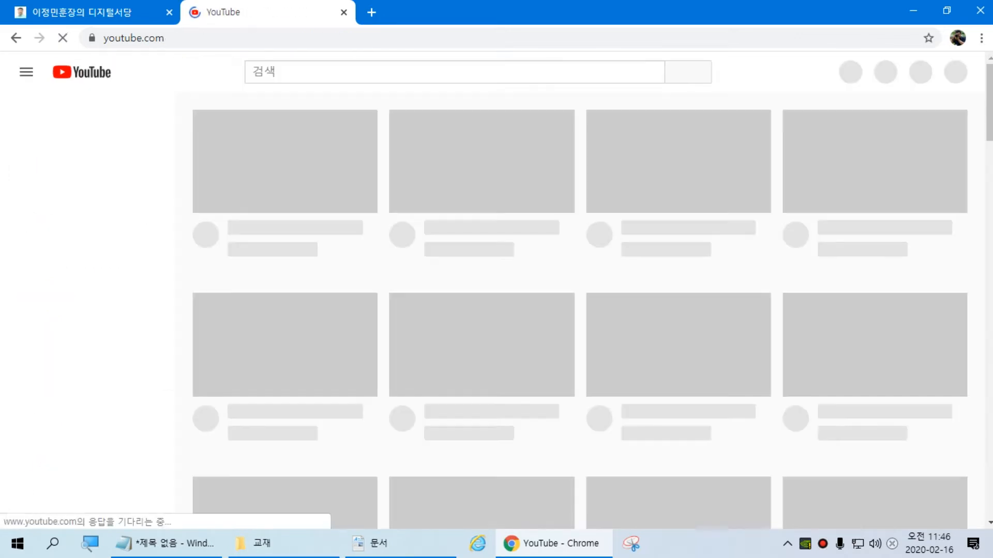
{"action": "scroll", "coordinate": [579, 311], "scroll_direction": "down", "scroll_amount": 4}
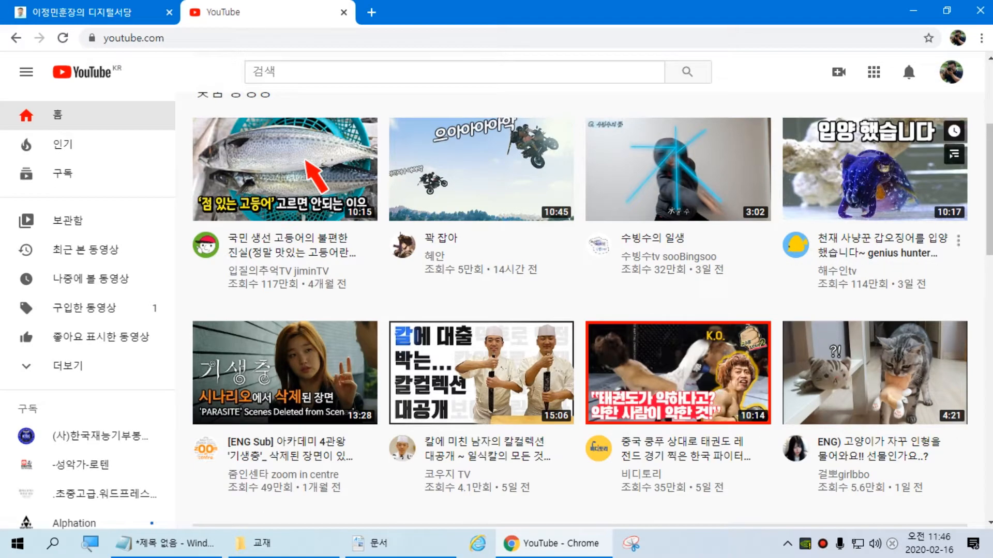
{"action": "scroll", "coordinate": [874, 166], "scroll_direction": "down", "scroll_amount": 4}
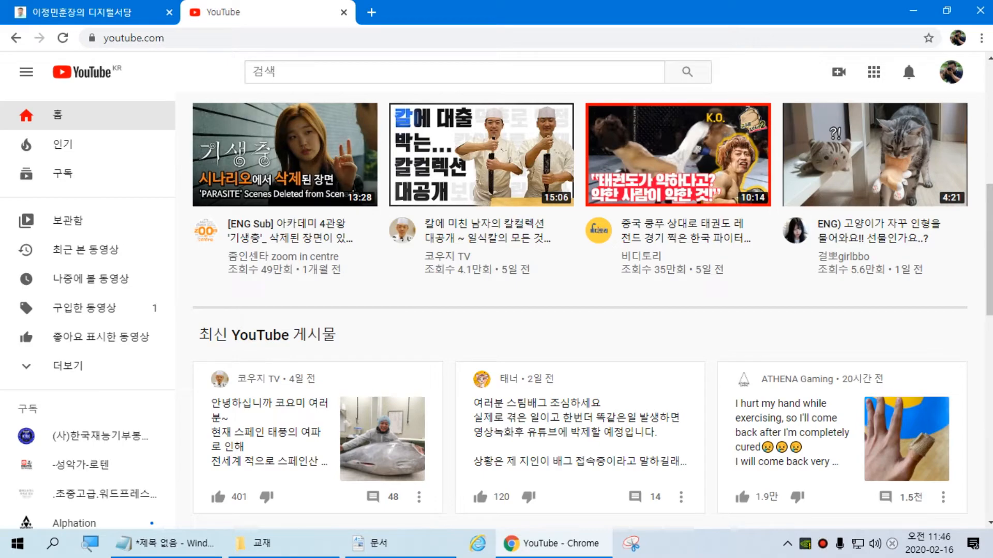
{"action": "scroll", "coordinate": [874, 165], "scroll_direction": "up", "scroll_amount": 1}
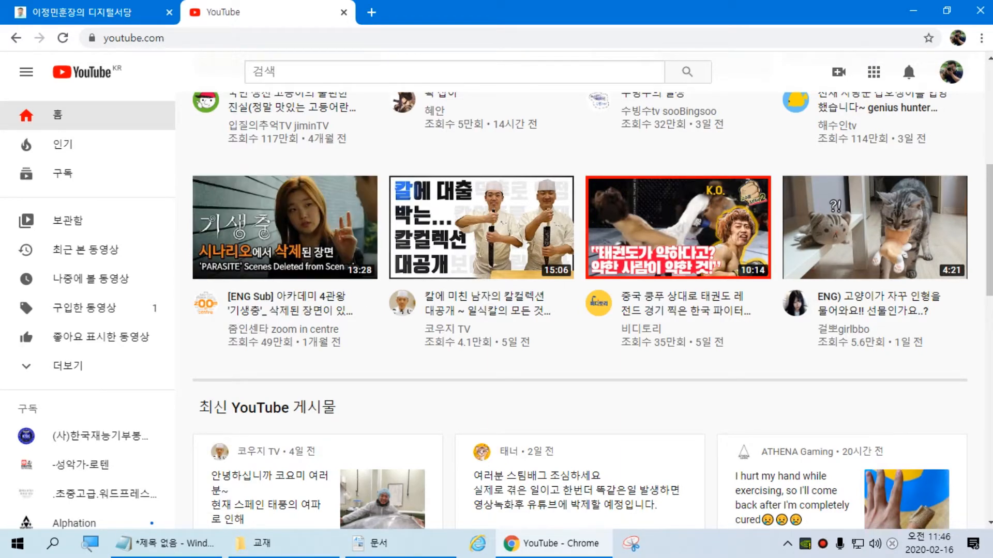
{"action": "scroll", "coordinate": [592, 311], "scroll_direction": "down", "scroll_amount": 4}
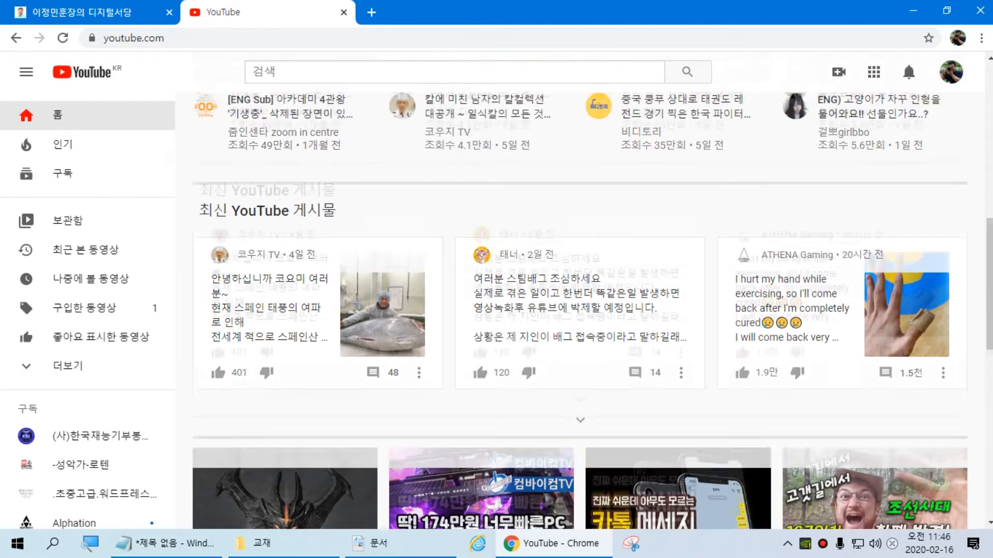
{"action": "scroll", "coordinate": [481, 228], "scroll_direction": "up", "scroll_amount": 4}
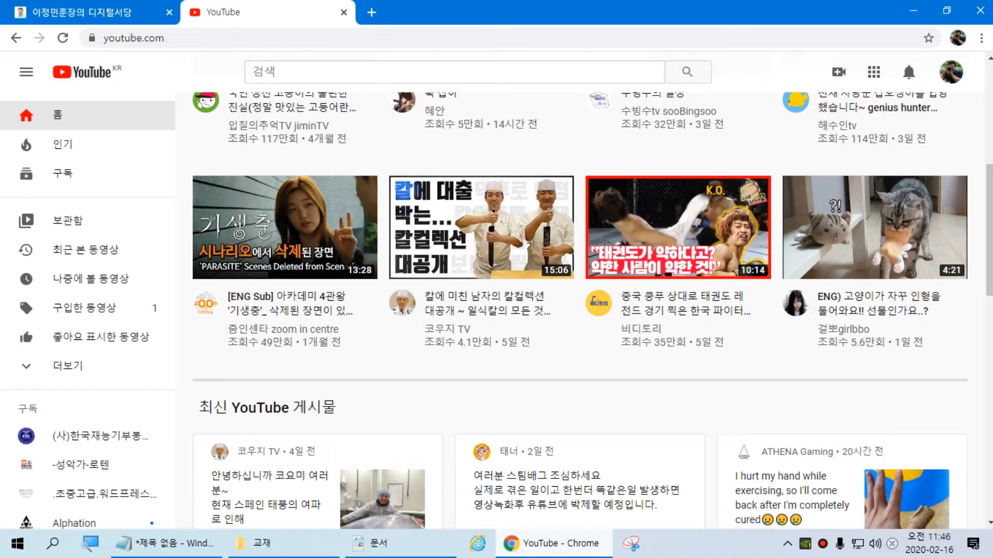
Switch to Notepad and write "Quik 고프로" in a new, separate note window
{"action": "left_click", "coordinate": [166, 543]}
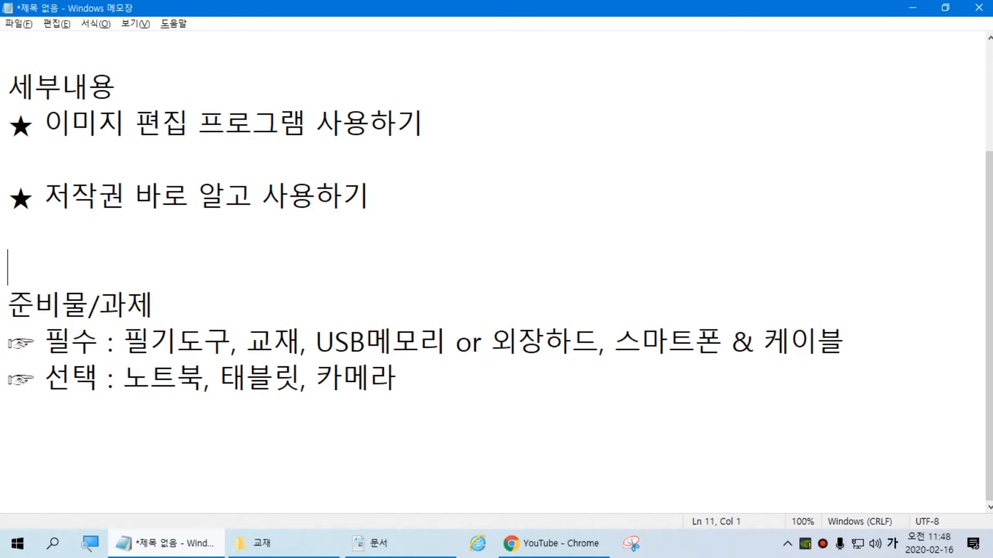
{"action": "scroll", "coordinate": [497, 258], "scroll_direction": "up", "scroll_amount": 2}
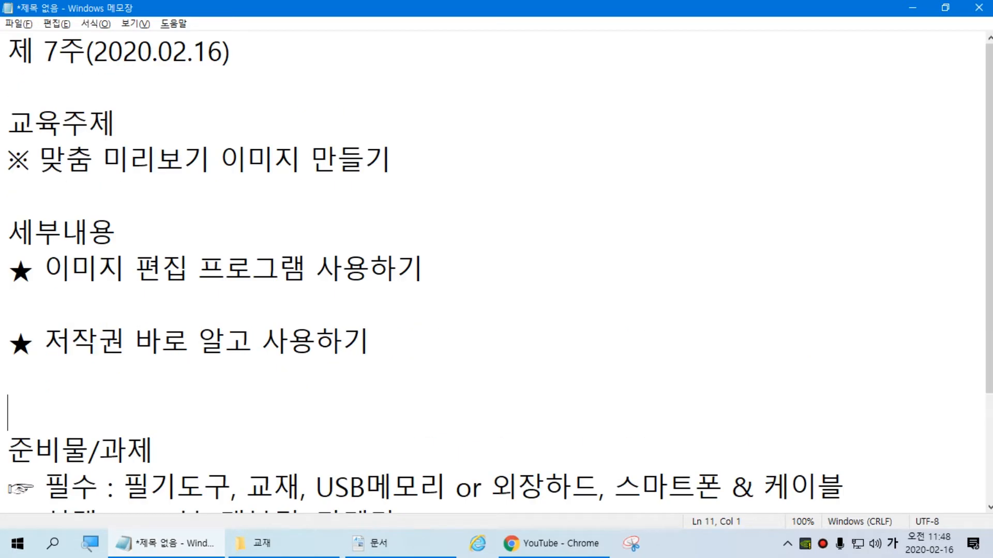
{"action": "right_click", "coordinate": [165, 543]}
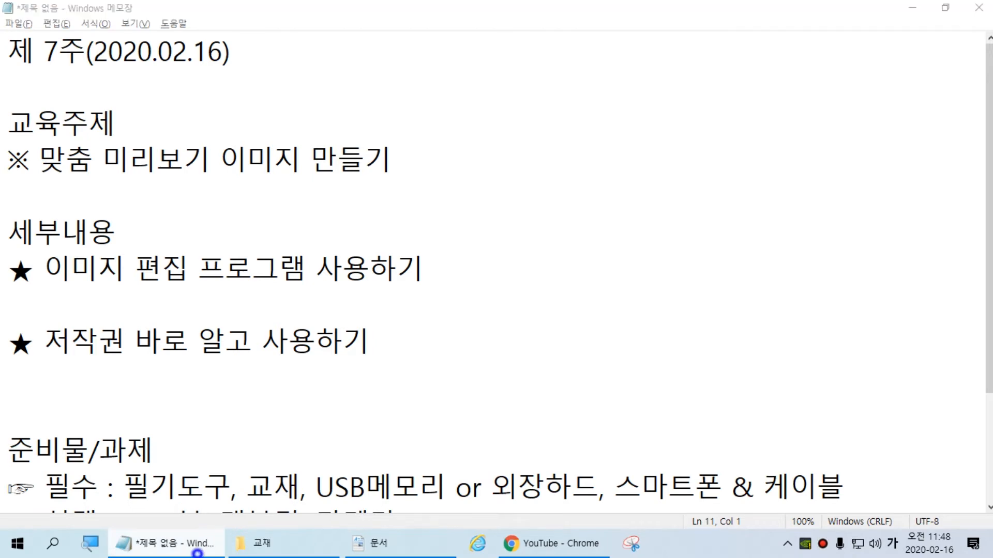
{"action": "left_click", "coordinate": [143, 467]}
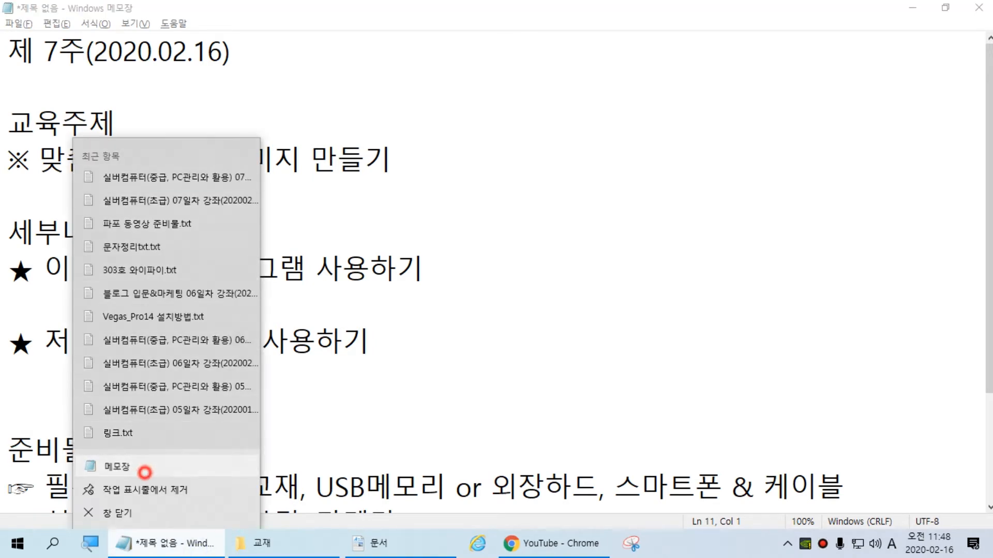
{"action": "type", "text": "Quik"}
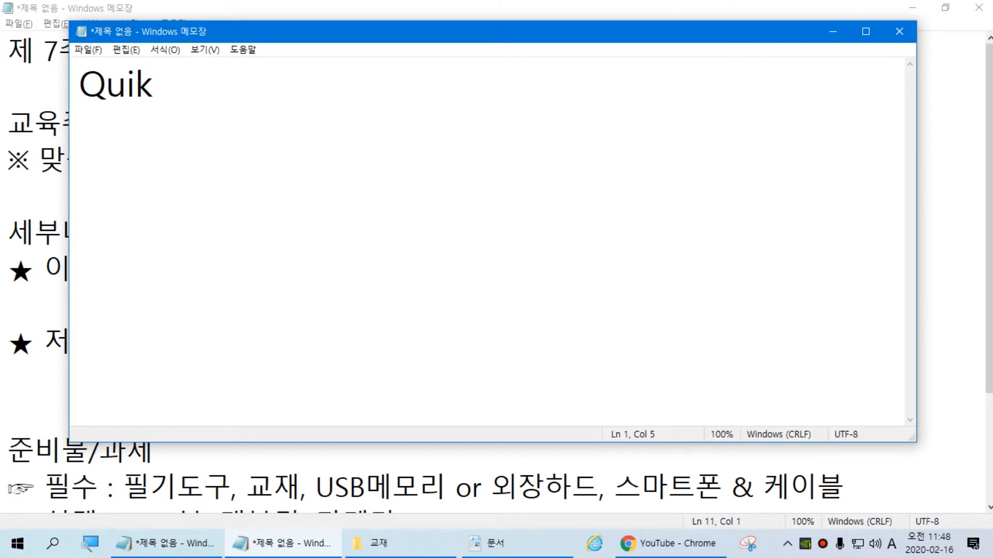
{"action": "type", "text": " rh"}
{"action": "key", "text": "BackSpace"}
{"action": "key", "text": "BackSpace"}
{"action": "key", "text": "Hangul"}
{"action": "type", "text": "고프로"}
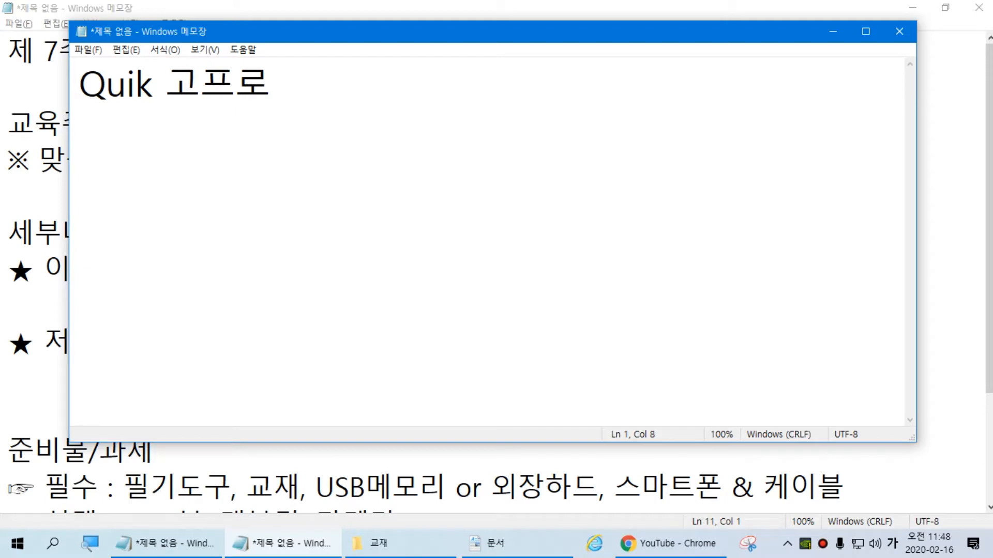
Highlight the word "Quik" in the new note, then close that note without saving
{"action": "key", "text": "Return"}
{"action": "key", "text": "Up"}
{"action": "key", "text": "Right"}
{"action": "key", "text": "Right"}
{"action": "key", "text": "Right"}
{"action": "key", "text": "Right"}
{"action": "key", "text": "Right"}
{"action": "key", "text": "Left"}
{"action": "key", "text": "shift+Left"}
{"action": "key", "text": "shift+Left"}
{"action": "key", "text": "shift+Left"}
{"action": "key", "text": "shift+Left"}
{"action": "key", "text": "Down"}
{"action": "left_click", "coordinate": [899, 31]}
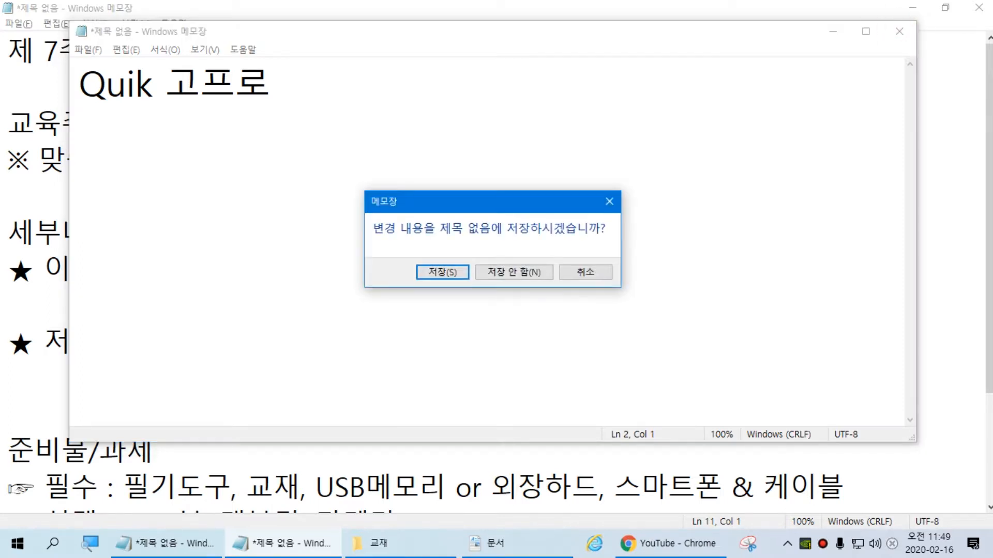
{"action": "left_click", "coordinate": [497, 271]}
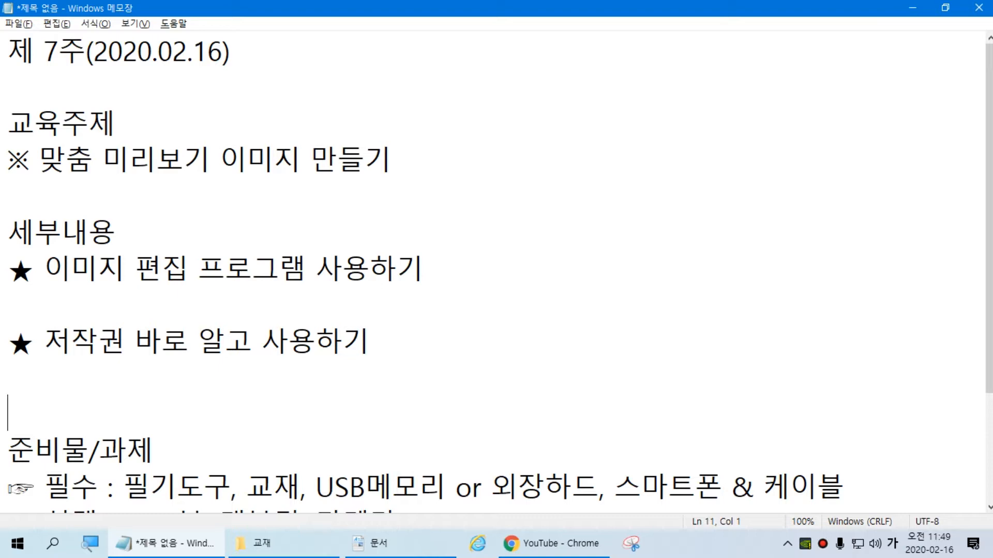
Switch to Chrome and look at the recommended video thumbnails on the YouTube home page
{"action": "left_click", "coordinate": [553, 543]}
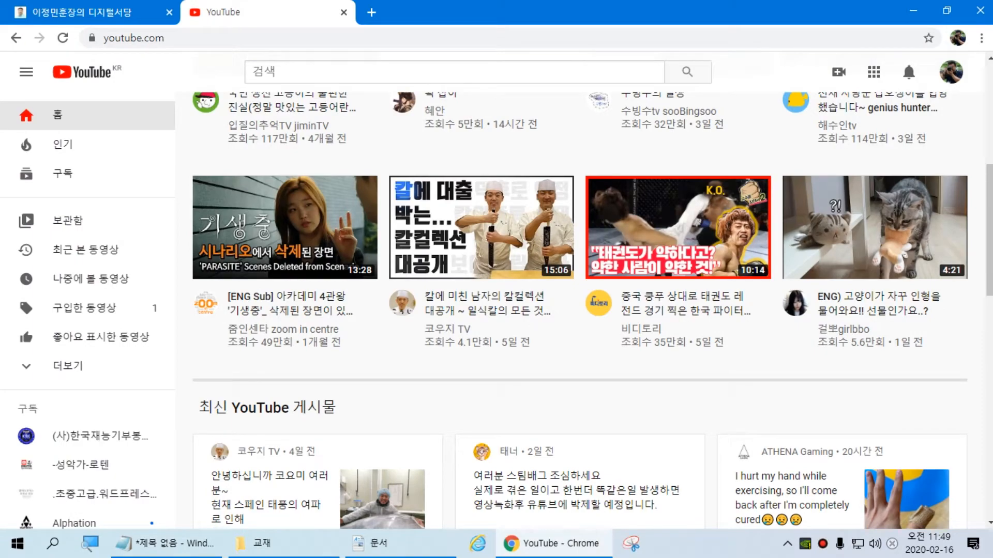
{"action": "scroll", "coordinate": [285, 290], "scroll_direction": "up", "scroll_amount": 3}
{"action": "scroll", "coordinate": [284, 289], "scroll_direction": "down", "scroll_amount": 2}
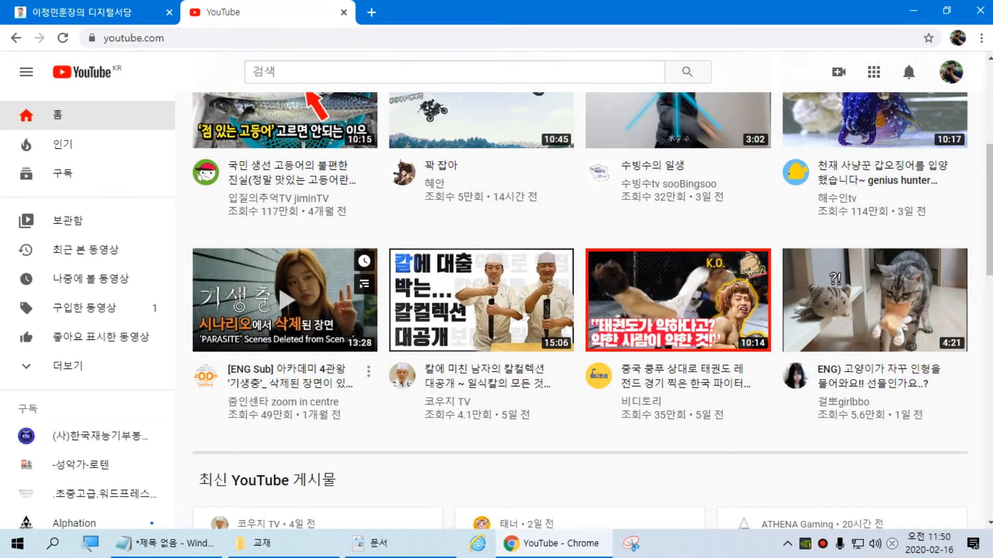
Switch to the Notepad lecture outline and add an empty line below the item "이미지 편집 프로그램 사용하기"
{"action": "key", "text": "alt+Tab"}
{"action": "left_click", "coordinate": [305, 192]}
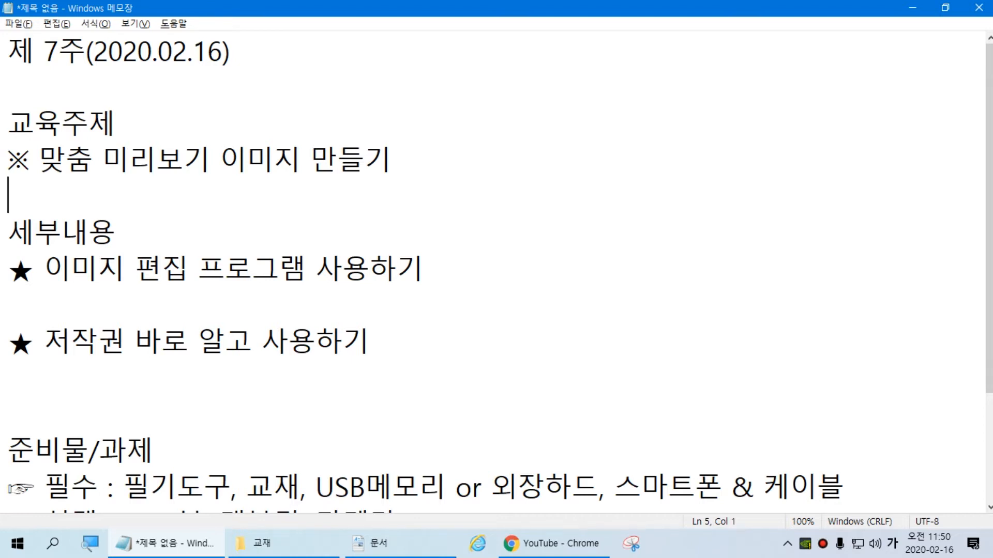
{"action": "left_click", "coordinate": [196, 288]}
{"action": "key", "text": "Return"}
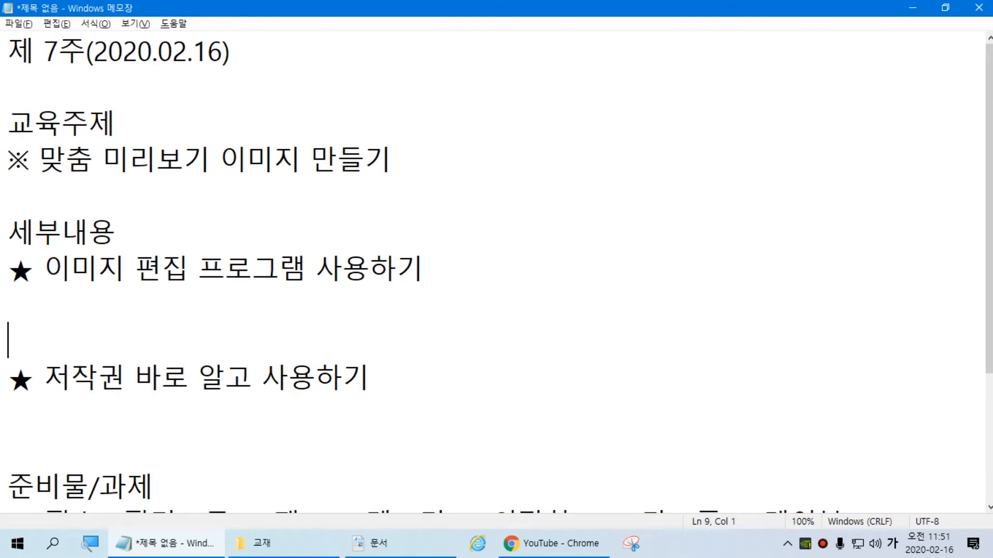
Switch back to Chrome and compare the text and images used in the recommended video thumbnails
{"action": "key", "text": "alt+Tab"}
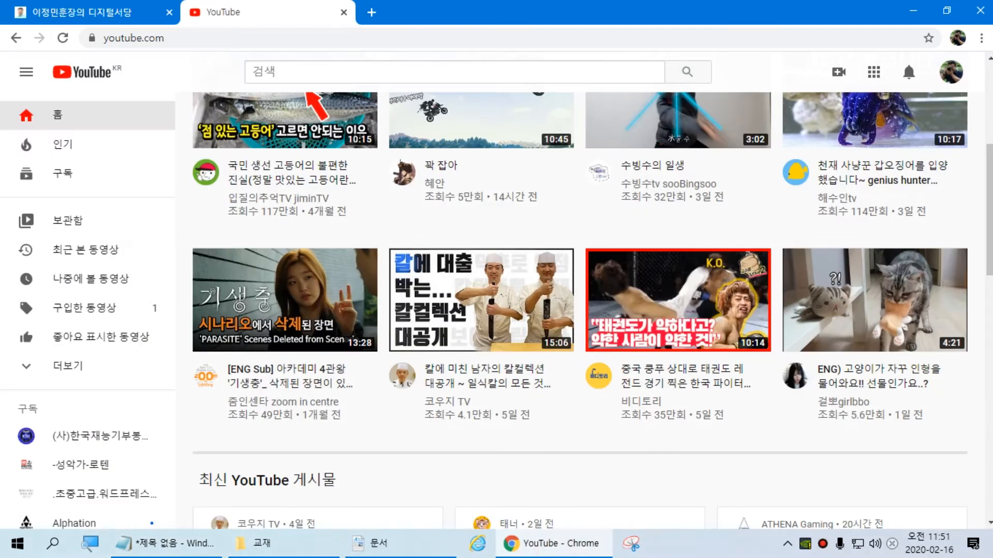
{"action": "scroll", "coordinate": [874, 300], "scroll_direction": "down", "scroll_amount": 5}
{"action": "scroll", "coordinate": [874, 299], "scroll_direction": "up", "scroll_amount": 5}
{"action": "scroll", "coordinate": [873, 300], "scroll_direction": "up", "scroll_amount": 3}
{"action": "scroll", "coordinate": [579, 311], "scroll_direction": "down", "scroll_amount": 4}
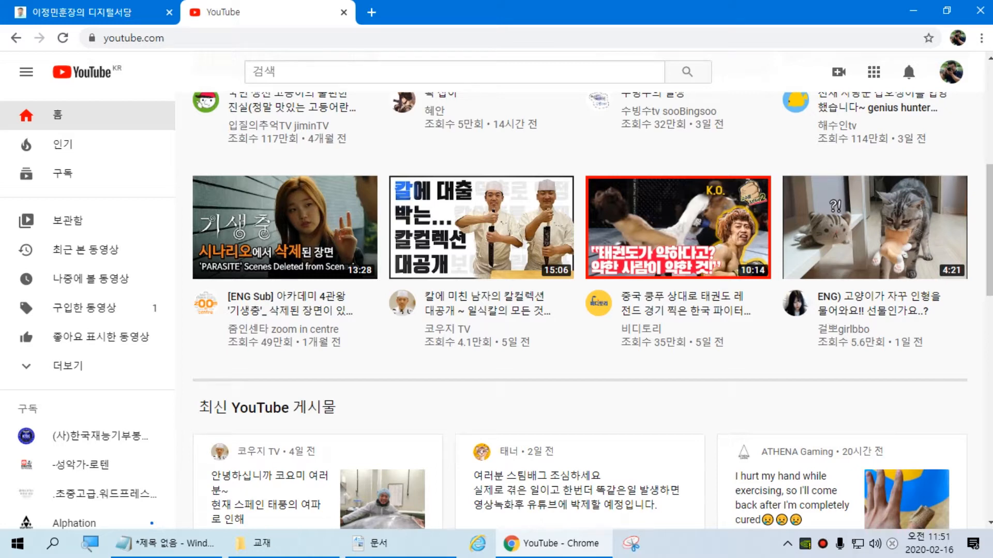
{"action": "mouse_move", "coordinate": [874, 228]}
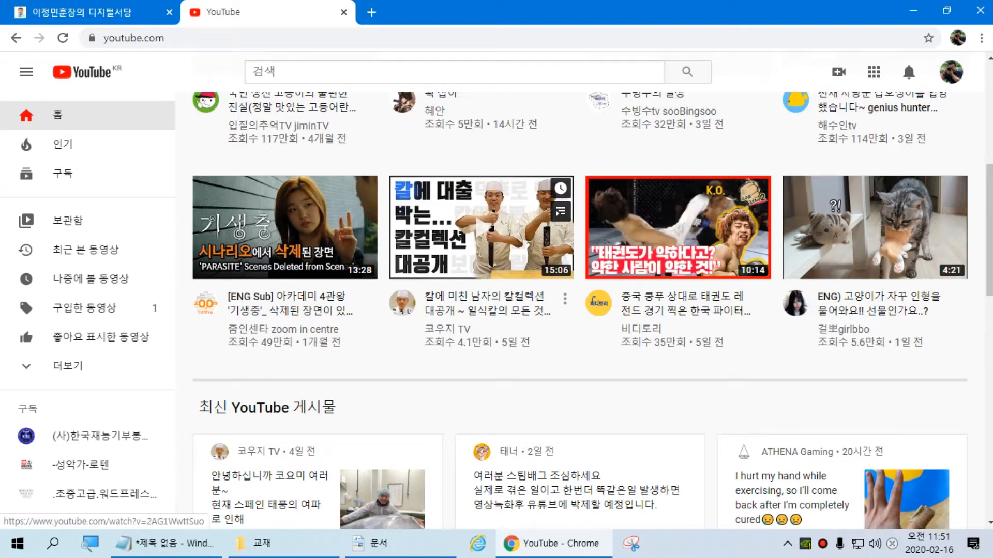
Open the video "칼에 미친 남자의 칼컬렉션 대공개" from its thumbnail, mute it and skip the opening ad
{"action": "left_click", "coordinate": [481, 233]}
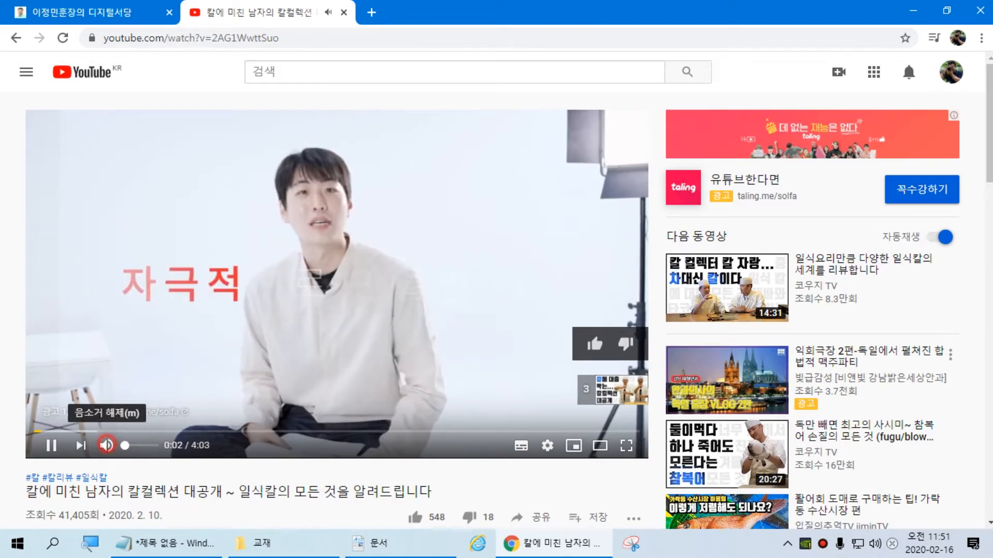
{"action": "scroll", "coordinate": [106, 445], "scroll_direction": "down", "scroll_amount": 4}
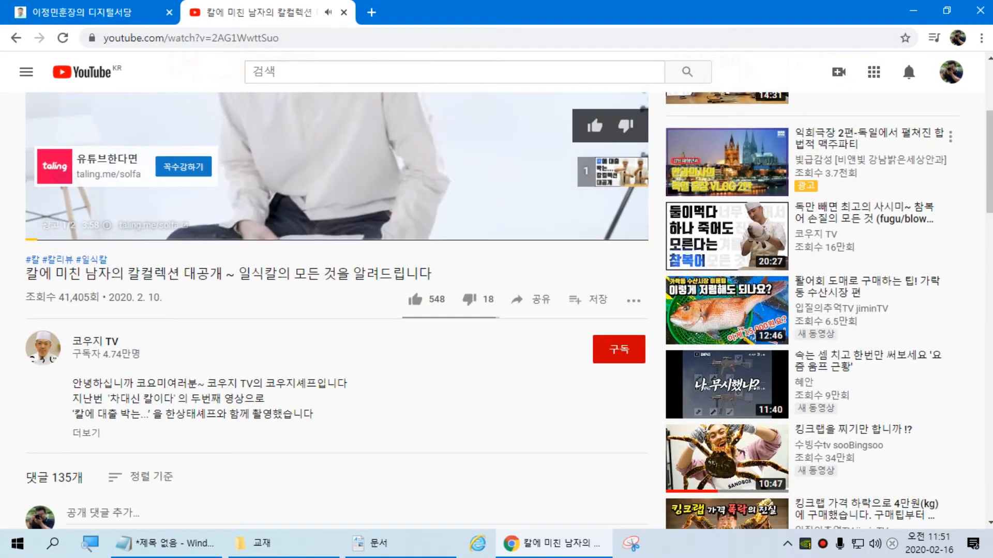
{"action": "left_click", "coordinate": [78, 224]}
{"action": "left_click", "coordinate": [582, 231]}
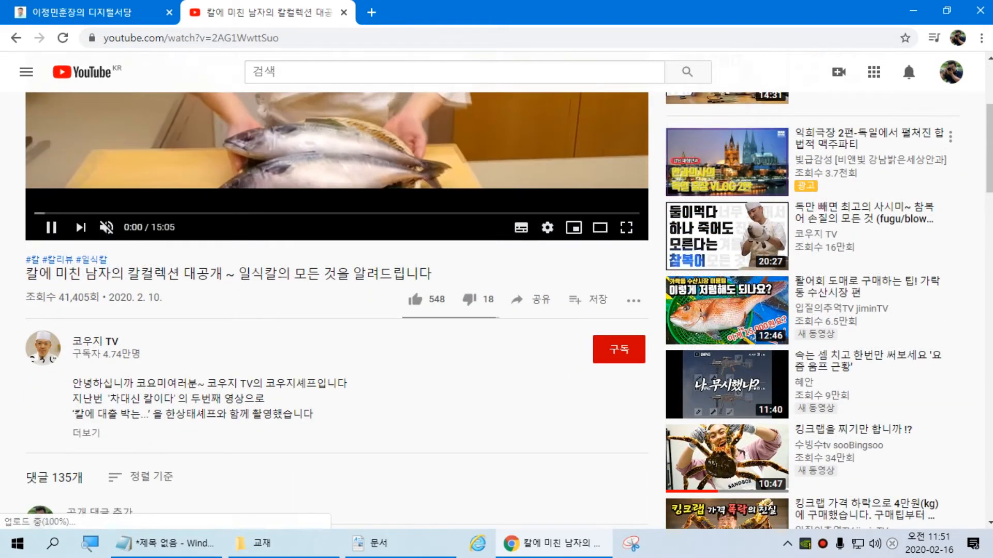
Jump to about 3:52 in the knife collection video and pause playback
{"action": "scroll", "coordinate": [497, 310], "scroll_direction": "up", "scroll_amount": 4}
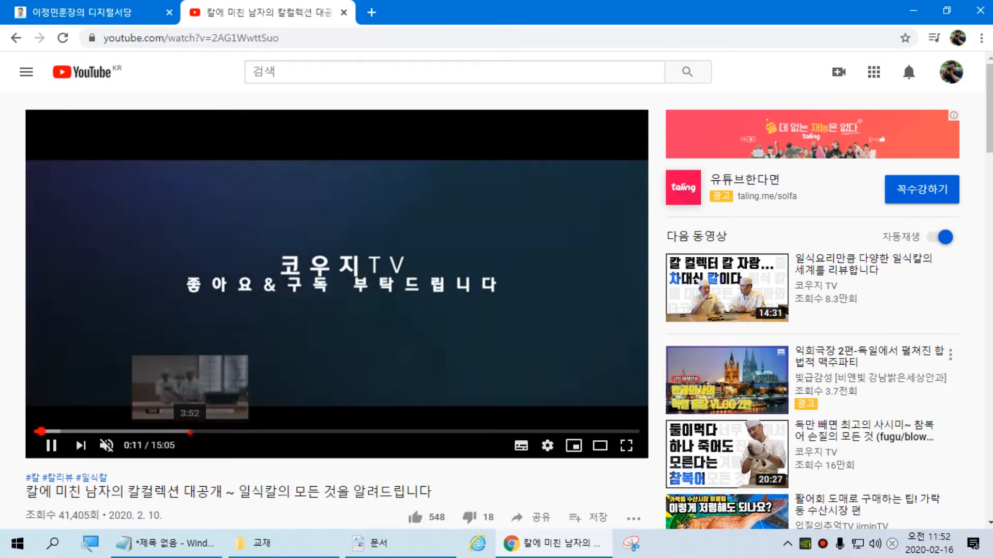
{"action": "left_click", "coordinate": [189, 431]}
{"action": "key", "text": "space"}
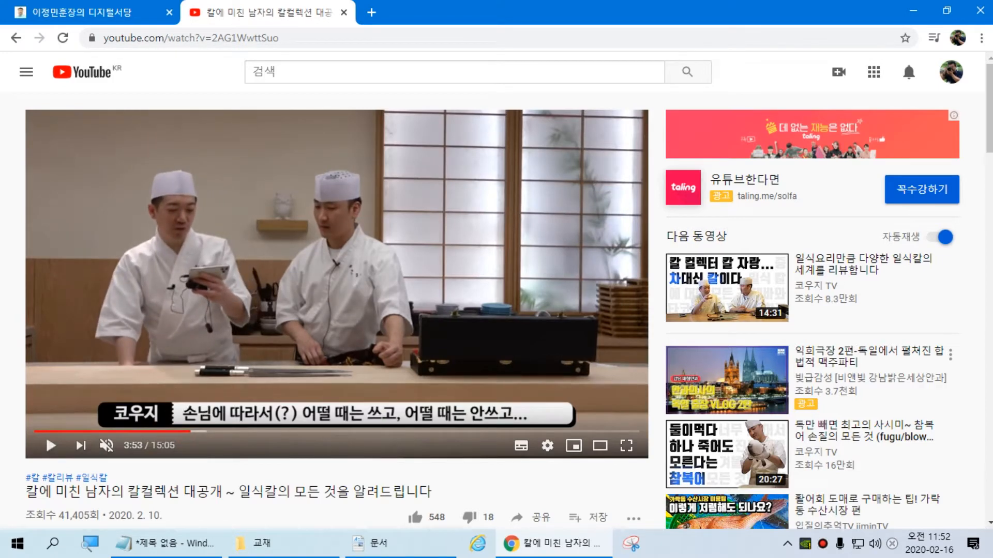
Return to the YouTube home page and examine the refreshed set of recommended video thumbnails
{"action": "key", "text": "alt+Left"}
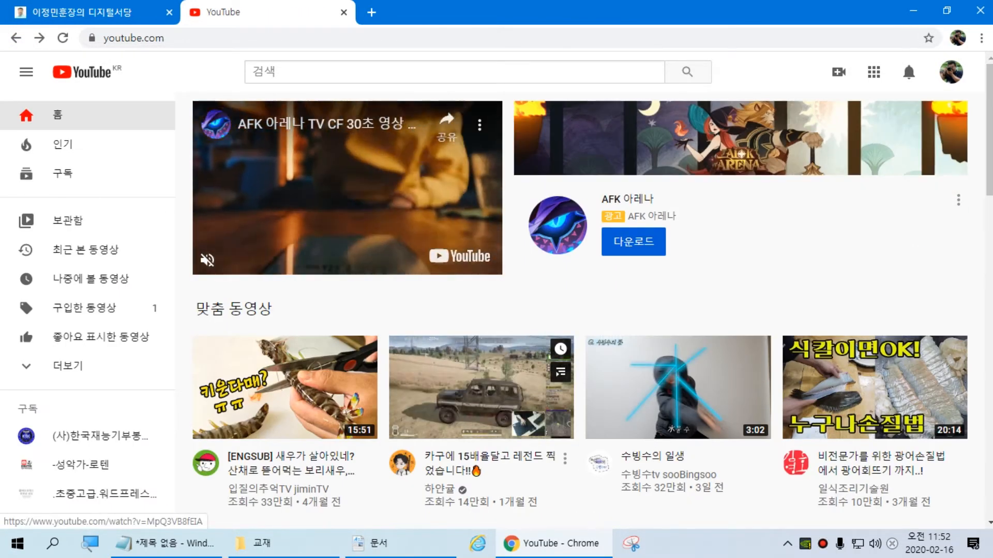
{"action": "scroll", "coordinate": [579, 310], "scroll_direction": "down", "scroll_amount": 5}
{"action": "scroll", "coordinate": [579, 310], "scroll_direction": "down", "scroll_amount": 3}
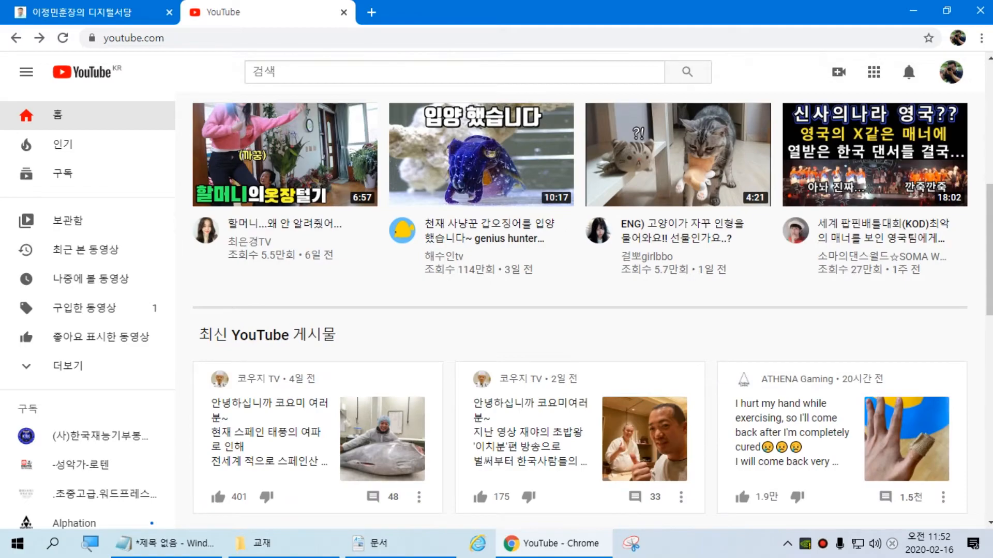
{"action": "scroll", "coordinate": [579, 311], "scroll_direction": "up", "scroll_amount": 5}
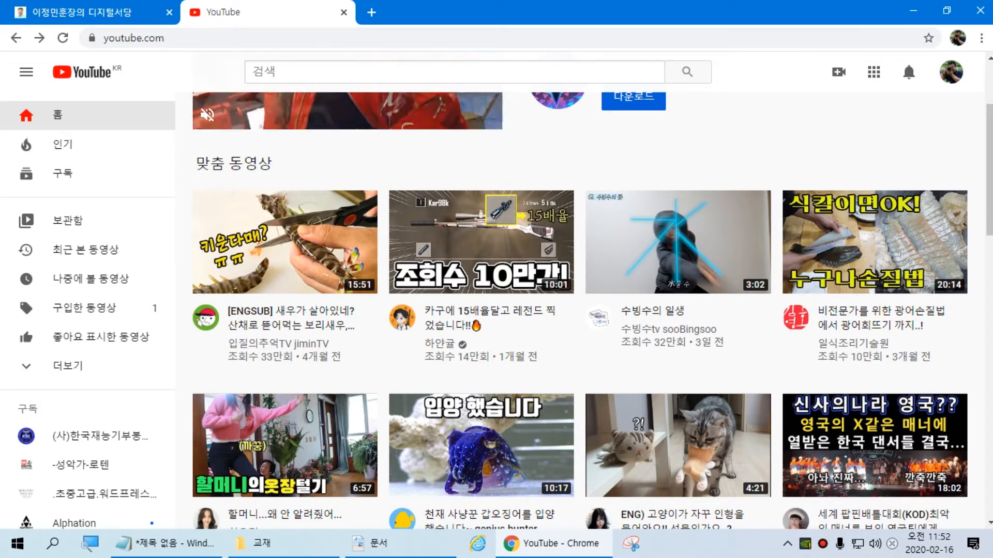
{"action": "scroll", "coordinate": [579, 310], "scroll_direction": "up", "scroll_amount": 3}
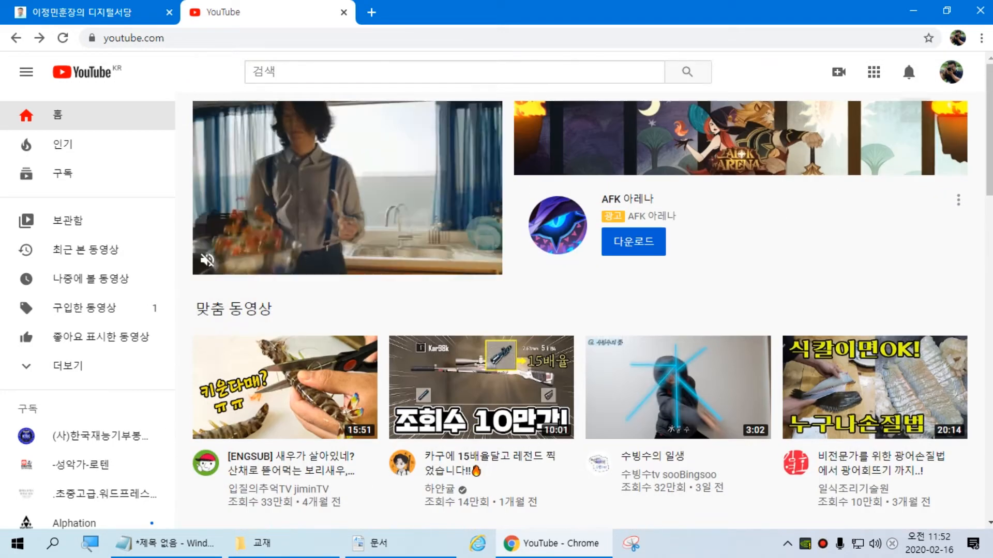
Open your own channel page and examine the thumbnails of the uploaded videos and playlists
{"action": "left_click", "coordinate": [951, 72]}
{"action": "left_click", "coordinate": [781, 147]}
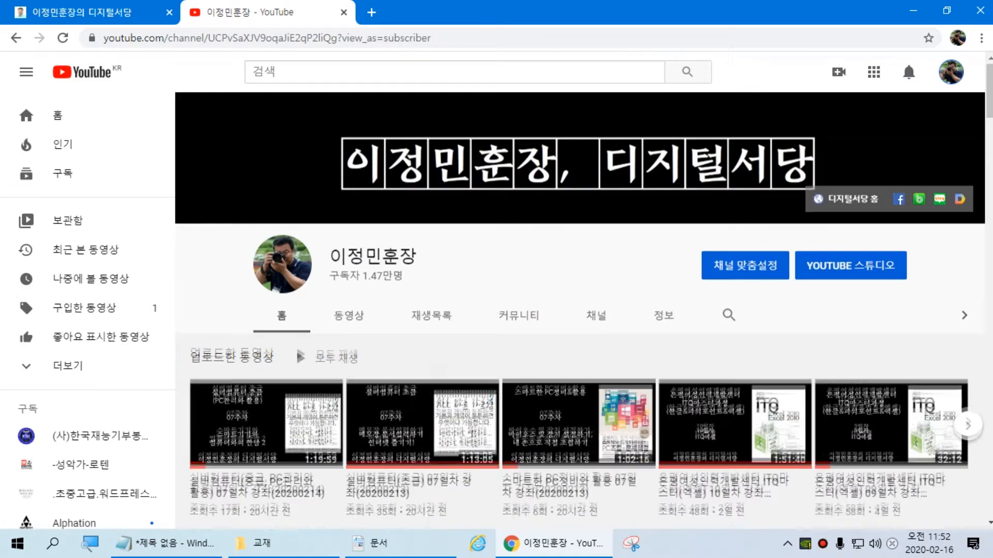
{"action": "scroll", "coordinate": [295, 132], "scroll_direction": "down", "scroll_amount": 4}
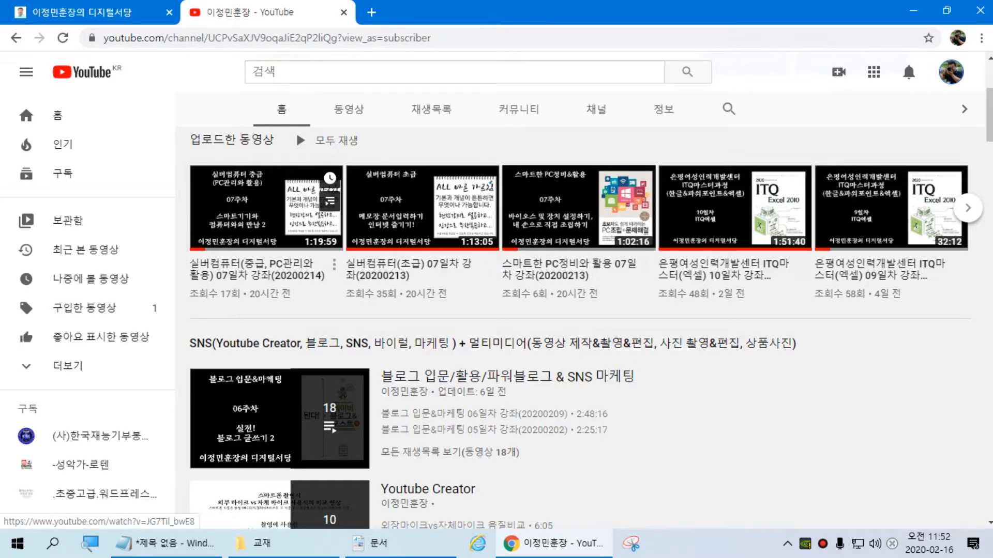
{"action": "scroll", "coordinate": [255, 356], "scroll_direction": "down", "scroll_amount": 10}
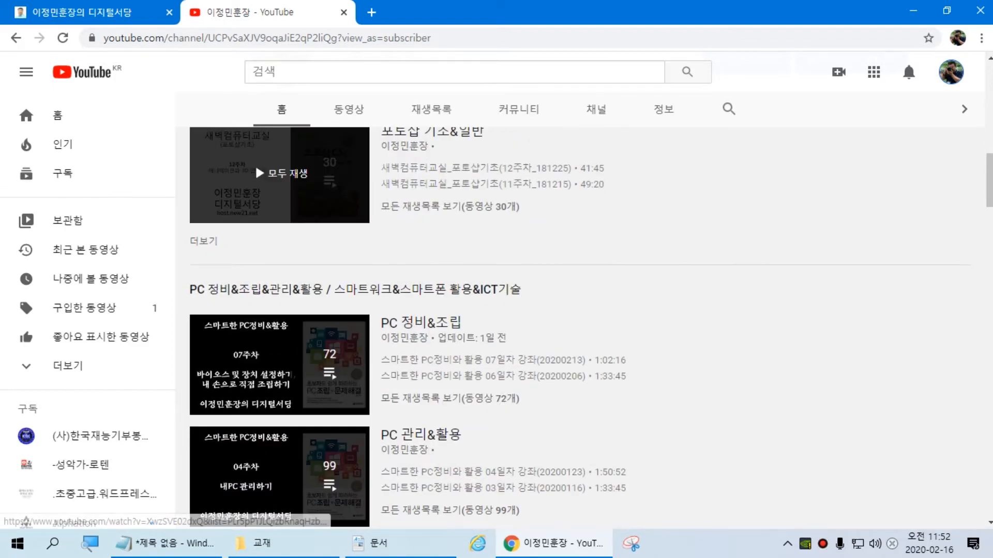
{"action": "scroll", "coordinate": [255, 356], "scroll_direction": "up", "scroll_amount": 10}
{"action": "scroll", "coordinate": [296, 349], "scroll_direction": "up", "scroll_amount": 6}
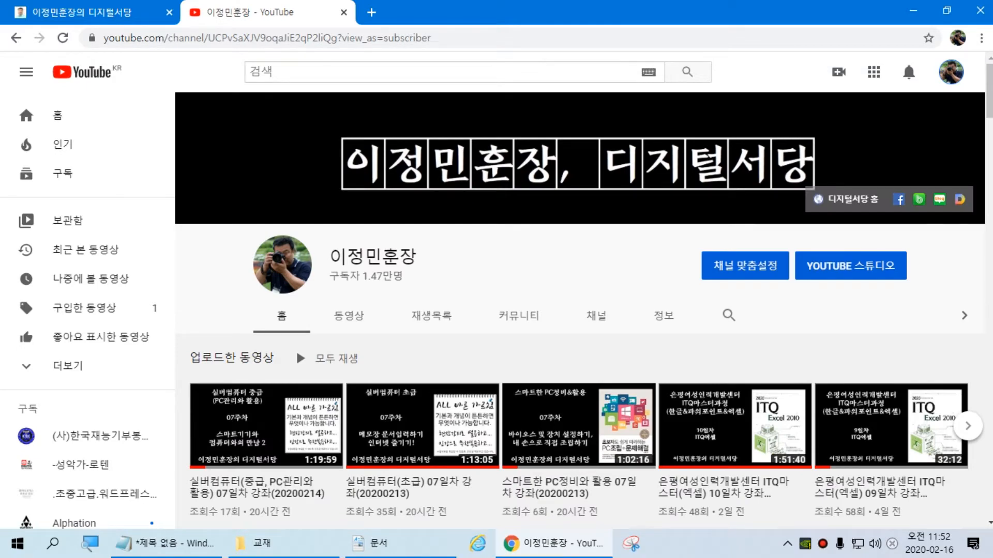
{"action": "scroll", "coordinate": [296, 349], "scroll_direction": "down", "scroll_amount": 3}
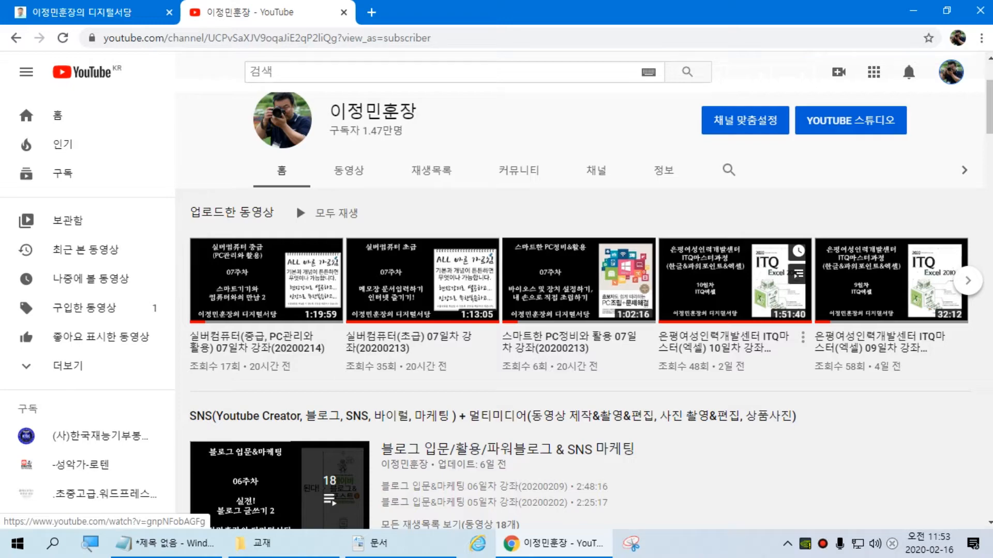
{"action": "scroll", "coordinate": [296, 349], "scroll_direction": "up", "scroll_amount": 3}
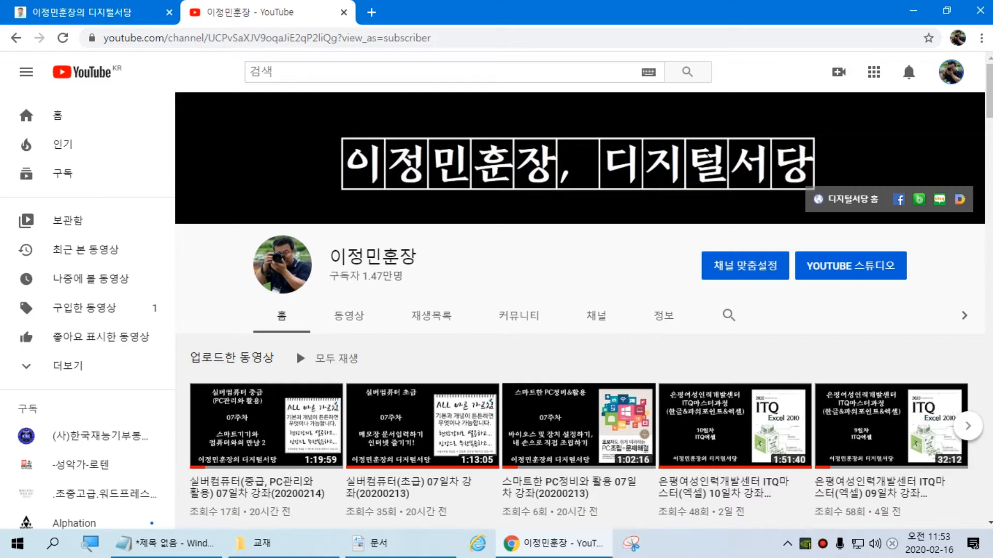
{"action": "scroll", "coordinate": [579, 424], "scroll_direction": "down", "scroll_amount": 4}
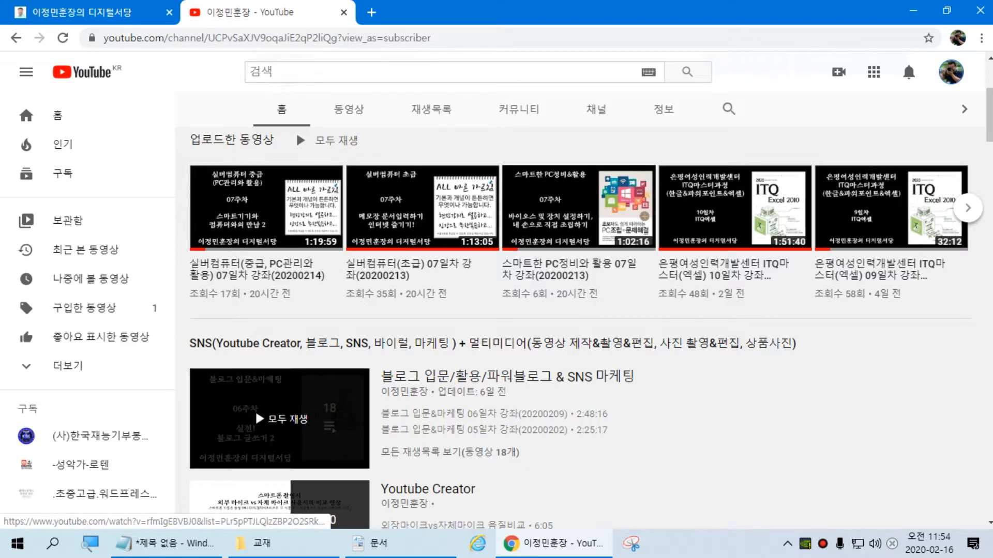
Switch to Notepad and review the lesson outline's section on using an image editing program
{"action": "left_click", "coordinate": [165, 543]}
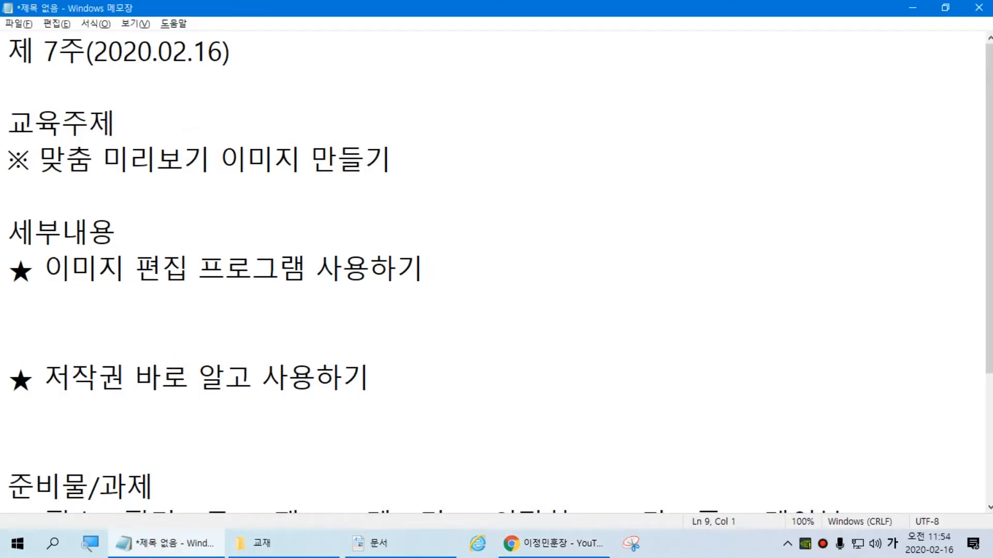
{"action": "left_click", "coordinate": [338, 304]}
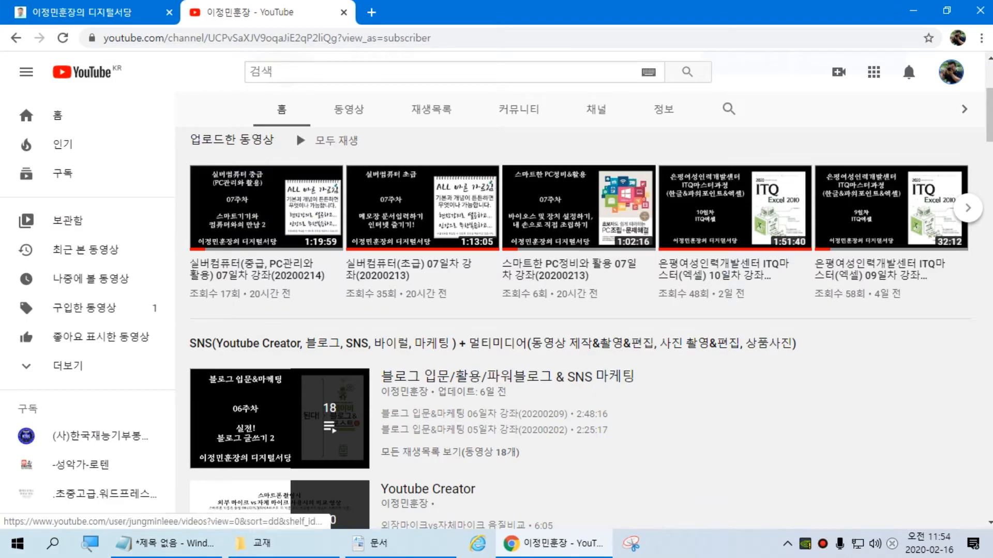
Switch back to Chrome, go to the YouTube home page and examine the recommended video thumbnails as design examples
{"action": "left_click", "coordinate": [296, 131]}
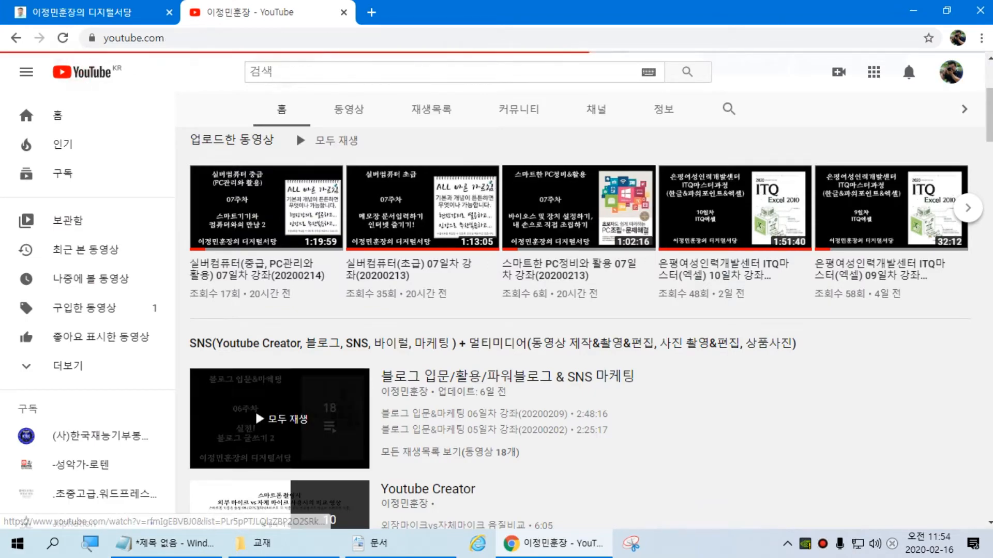
{"action": "scroll", "coordinate": [256, 410], "scroll_direction": "down", "scroll_amount": 5}
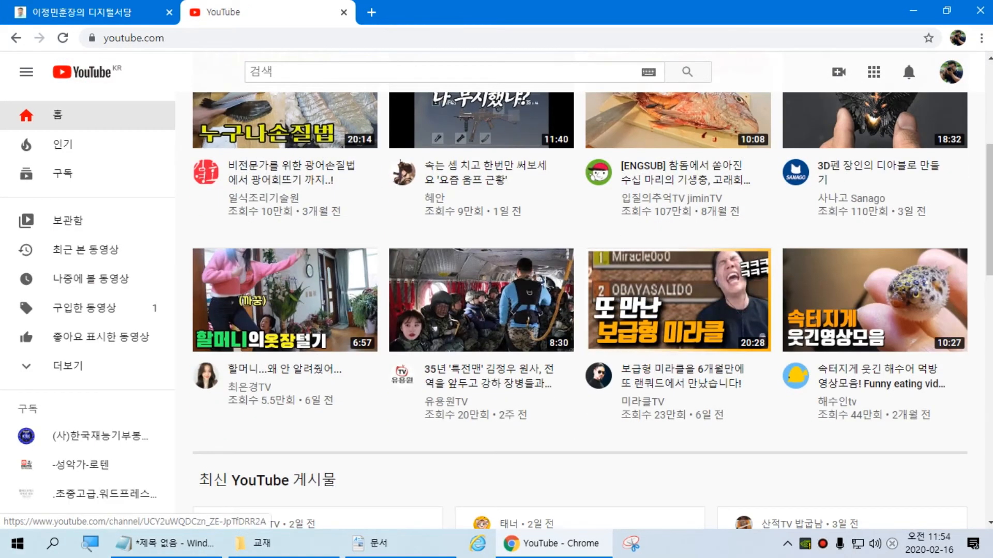
{"action": "scroll", "coordinate": [593, 311], "scroll_direction": "up", "scroll_amount": 3}
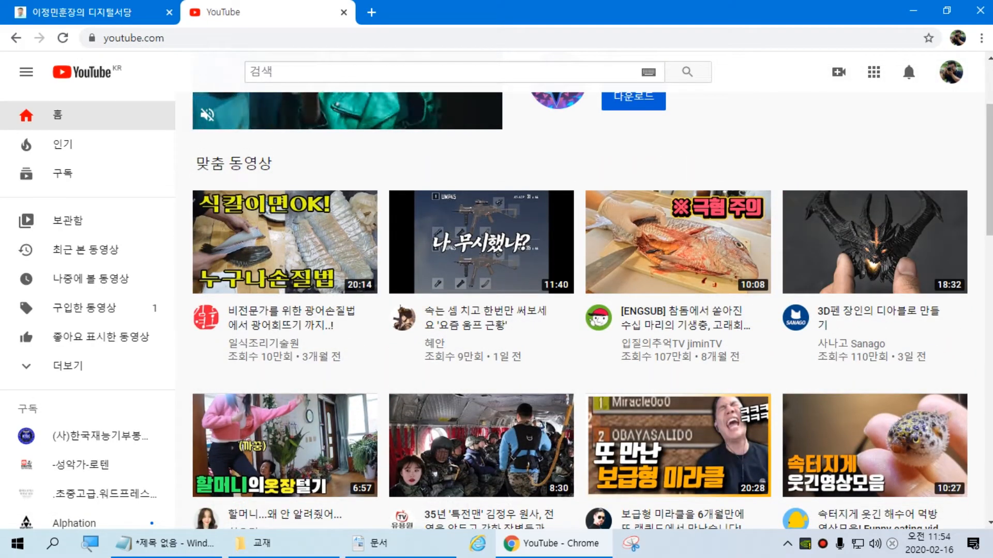
{"action": "scroll", "coordinate": [854, 385], "scroll_direction": "down", "scroll_amount": 3}
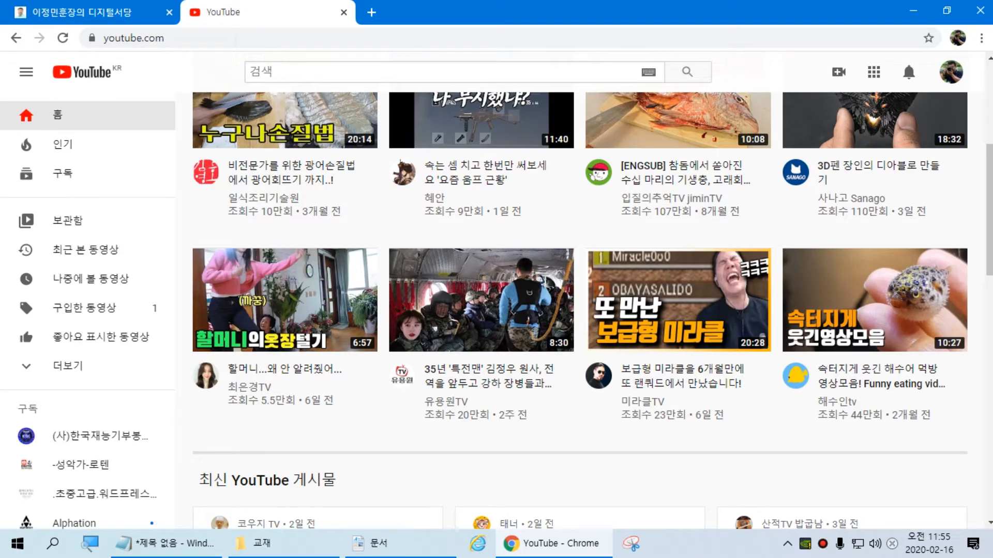
{"action": "mouse_move", "coordinate": [284, 301]}
{"action": "scroll", "coordinate": [580, 311], "scroll_direction": "up", "scroll_amount": 4}
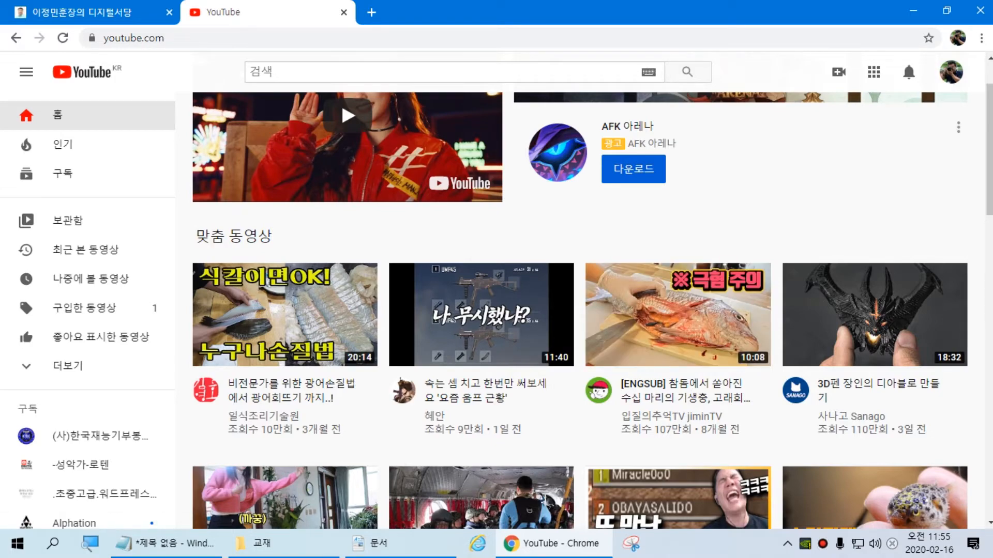
{"action": "scroll", "coordinate": [677, 243], "scroll_direction": "down", "scroll_amount": 1}
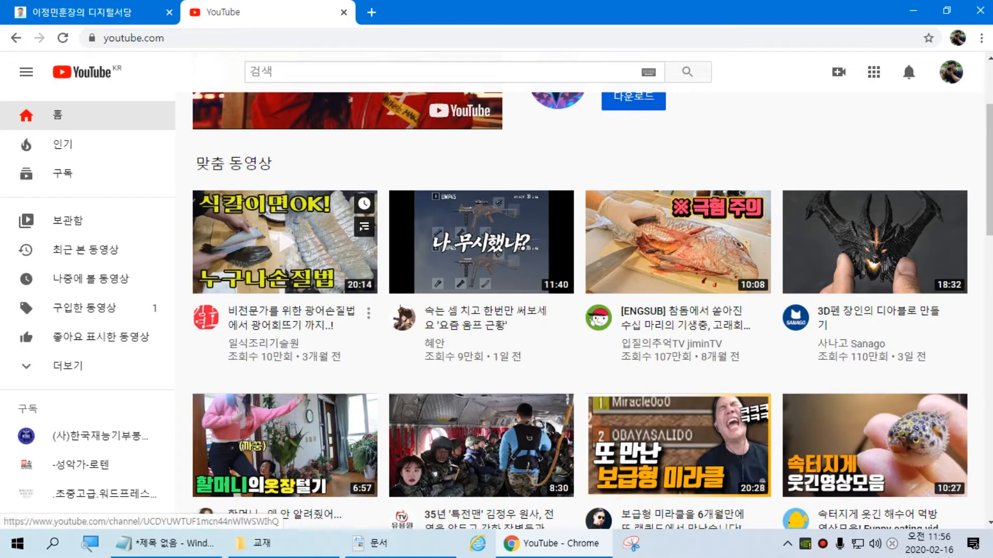
{"action": "scroll", "coordinate": [280, 357], "scroll_direction": "down", "scroll_amount": 6}
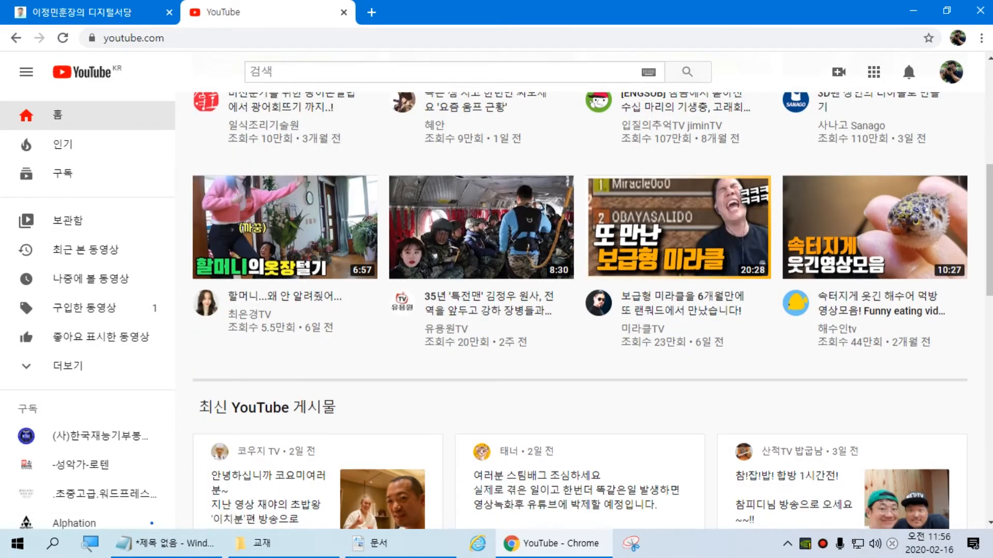
{"action": "scroll", "coordinate": [280, 357], "scroll_direction": "up", "scroll_amount": 3}
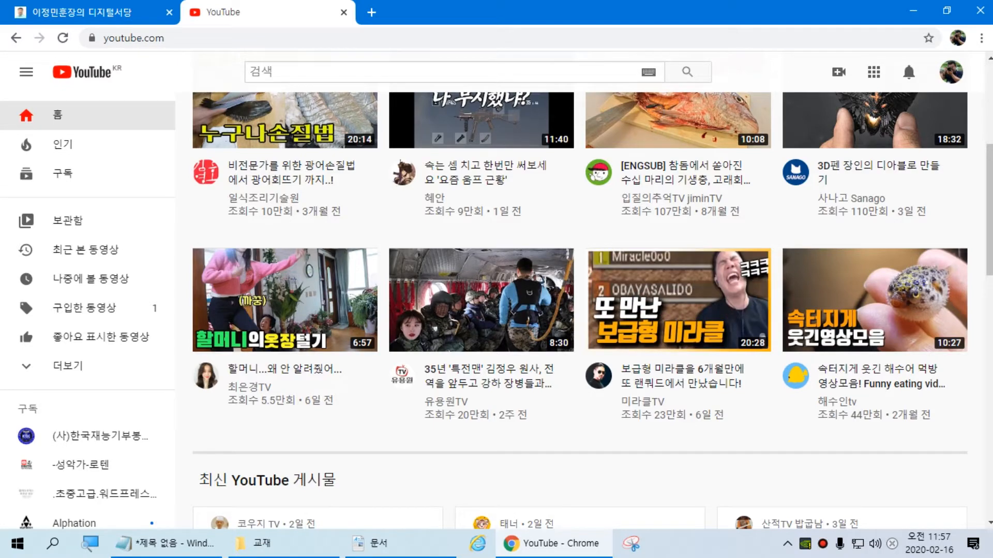
{"action": "scroll", "coordinate": [579, 310], "scroll_direction": "up", "scroll_amount": 5}
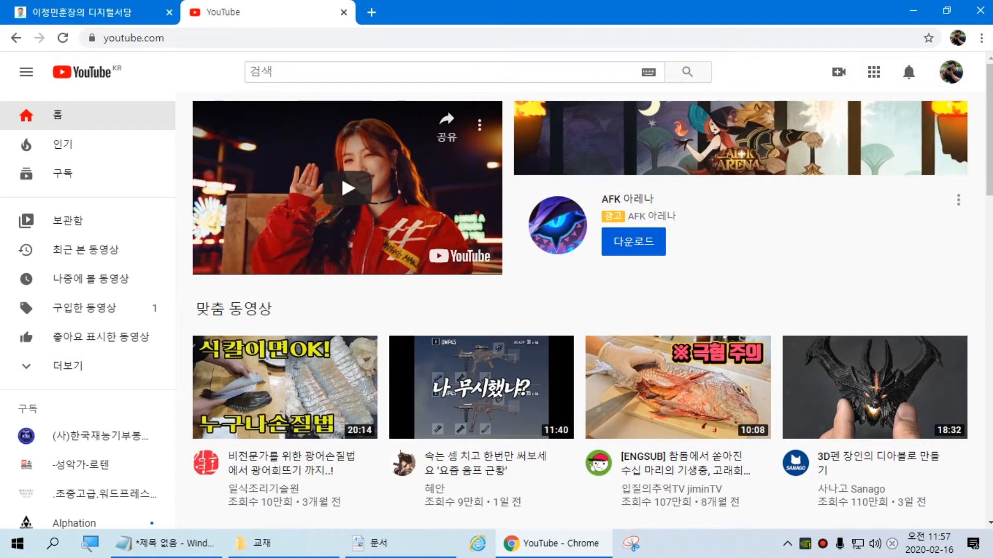
Compare the caption text and animated previews of the fish and game video thumbnails in the recommendations
{"action": "scroll", "coordinate": [579, 310], "scroll_direction": "down", "scroll_amount": 4}
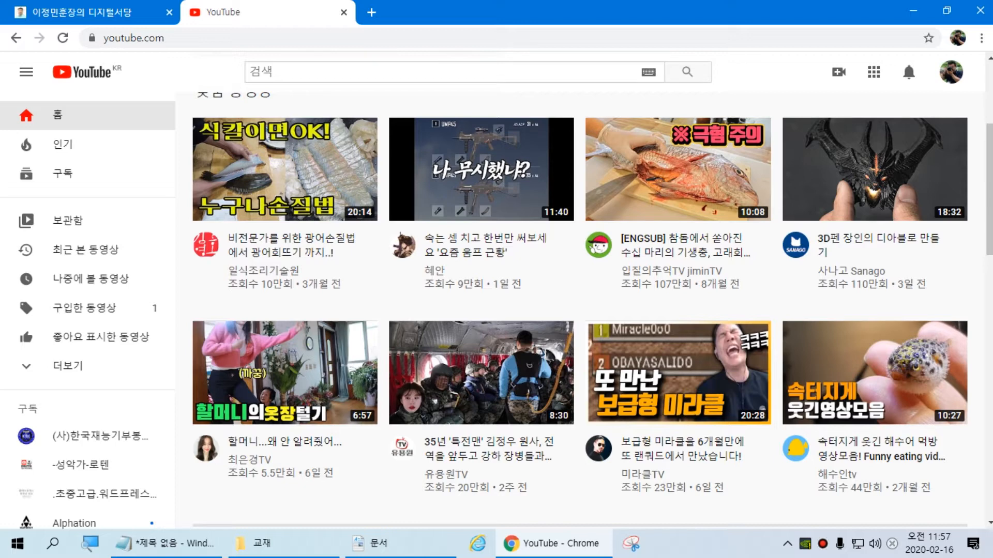
{"action": "mouse_move", "coordinate": [284, 171]}
{"action": "mouse_move", "coordinate": [678, 169]}
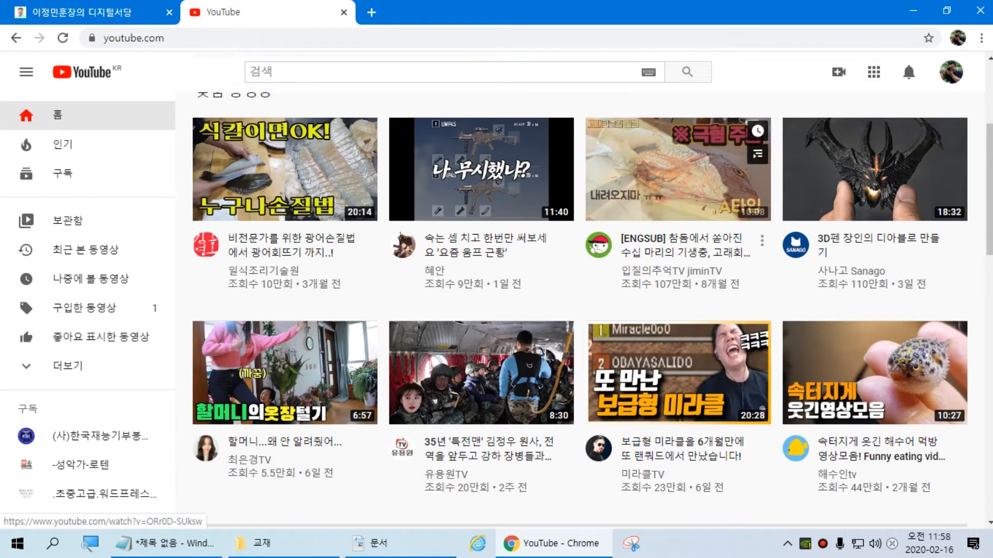
{"action": "mouse_move", "coordinate": [437, 280]}
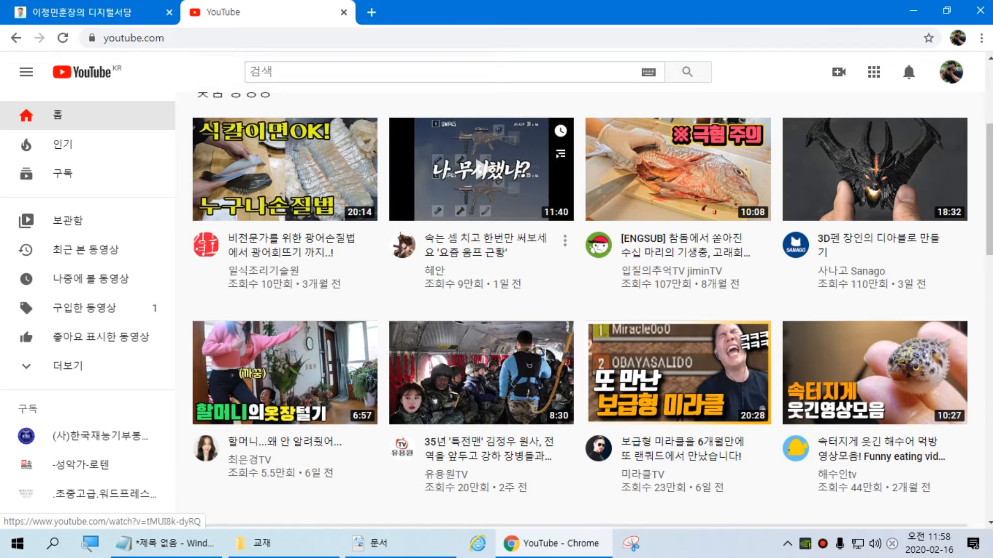
{"action": "mouse_move", "coordinate": [672, 249]}
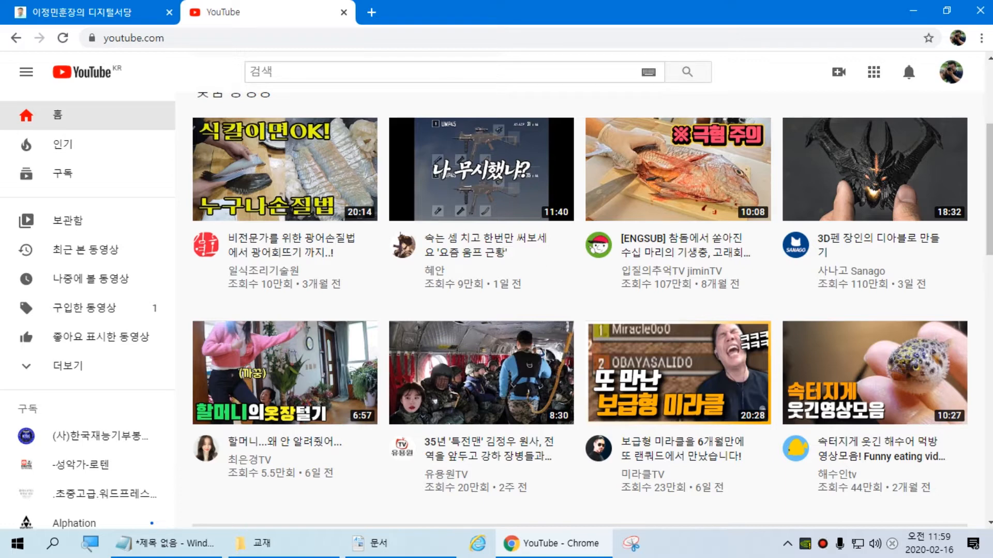
Launch Paint (그림판) and maximize its window with a blank canvas
{"action": "left_click", "coordinate": [17, 543]}
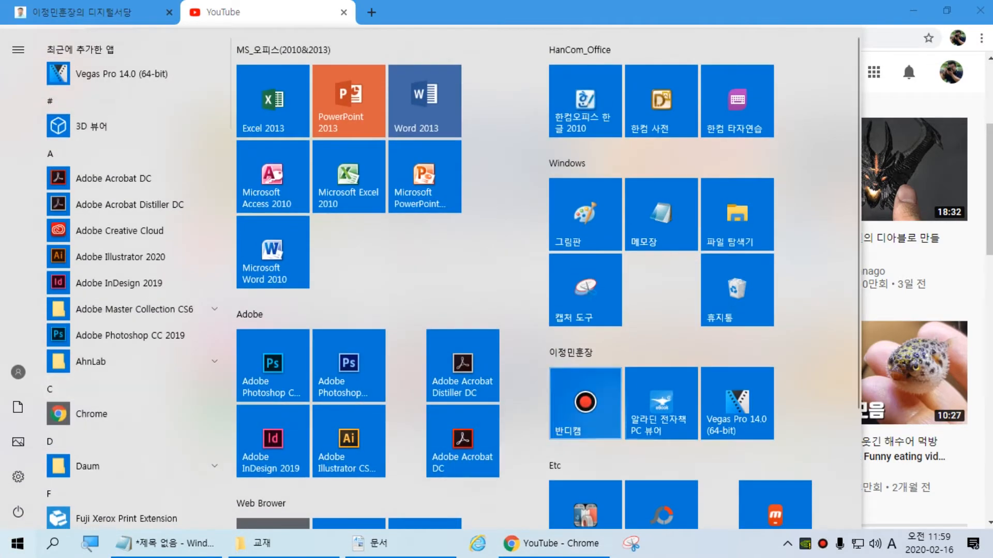
{"action": "scroll", "coordinate": [660, 404], "scroll_direction": "down", "scroll_amount": 3}
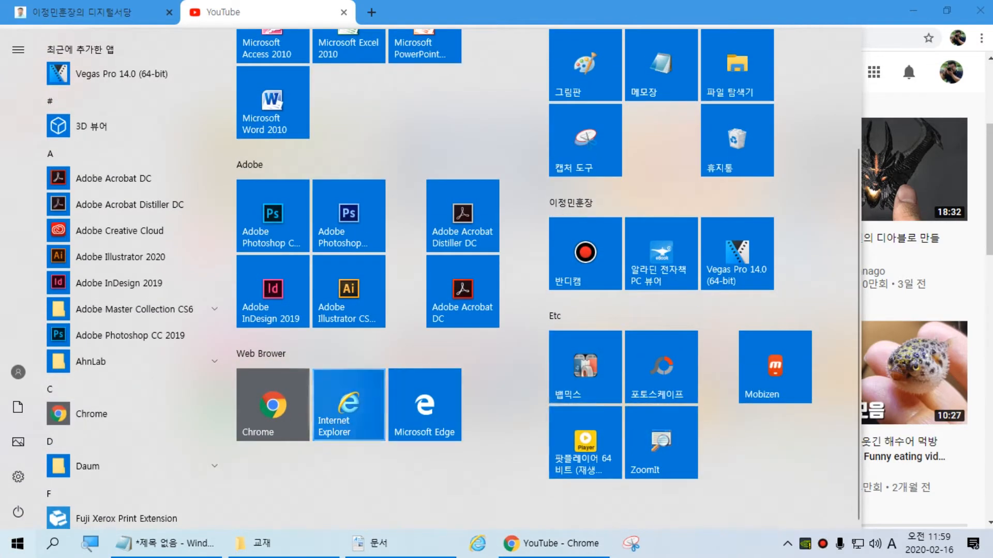
{"action": "scroll", "coordinate": [585, 367], "scroll_direction": "up", "scroll_amount": 2}
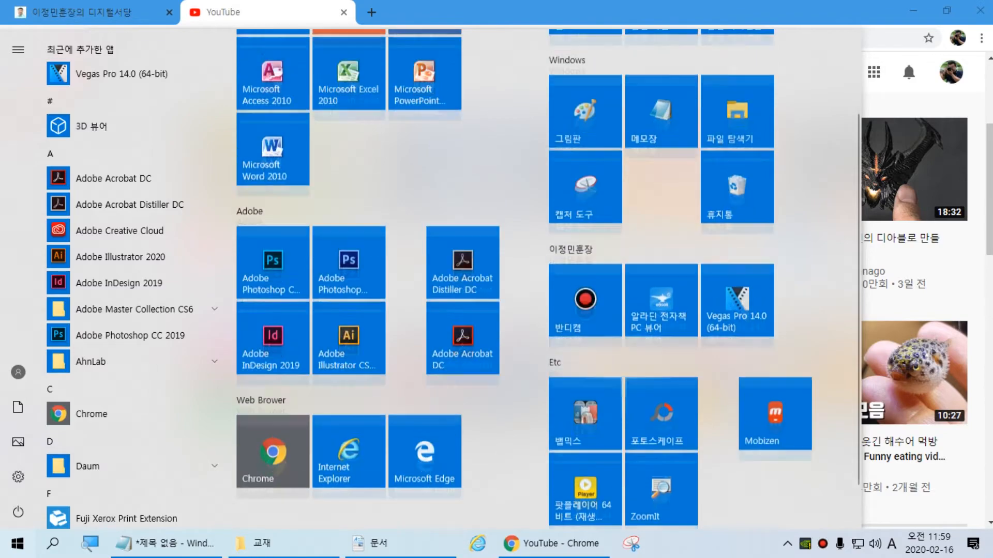
{"action": "left_click", "coordinate": [585, 132]}
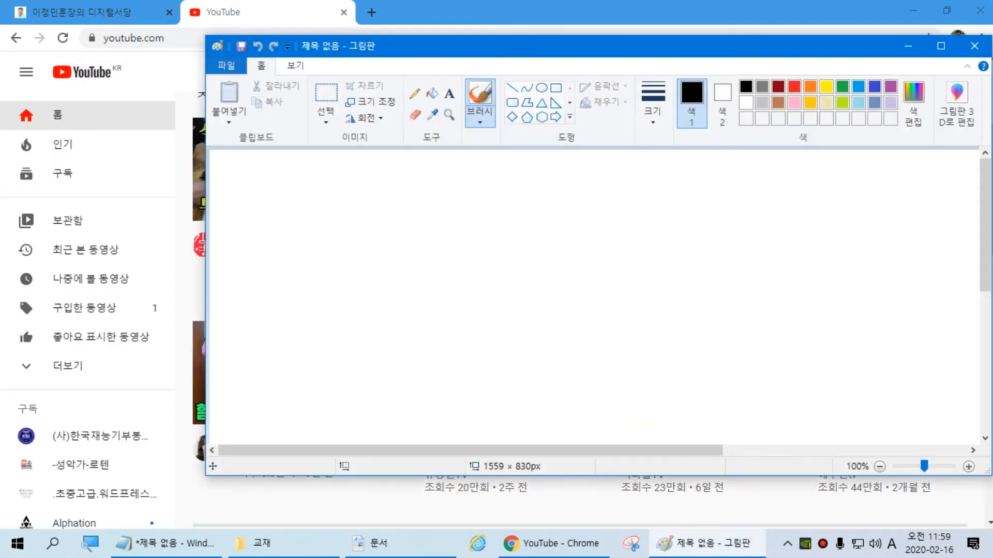
{"action": "double_click", "coordinate": [429, 45]}
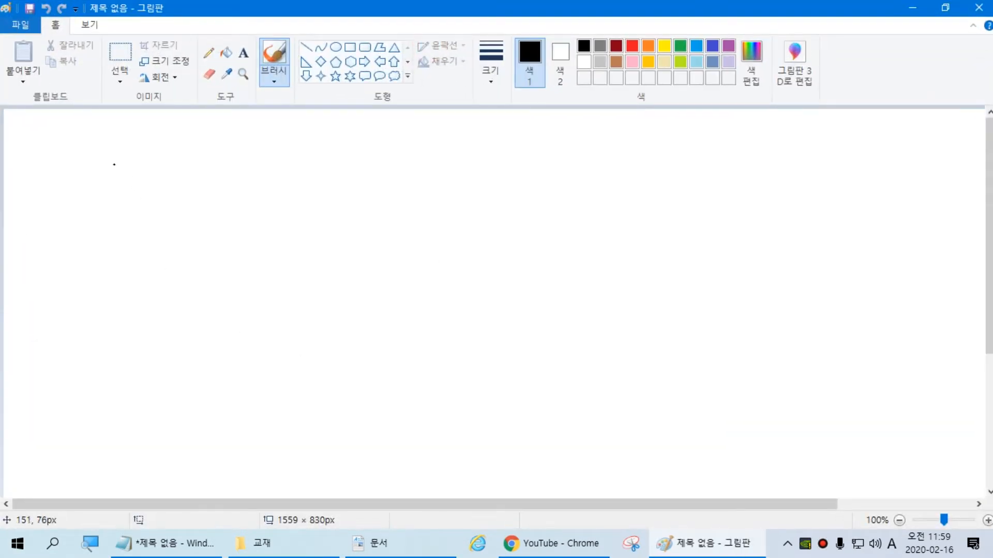
Brush-draw the fraction 1/10, a 3, a short line and three ovals of different sizes, each with a circle overlapping its upper part
{"action": "mouse_move", "coordinate": [117, 155]}
{"action": "left_mouse_down"}
{"action": "mouse_move", "coordinate": [149, 185]}
{"action": "mouse_move", "coordinate": [128, 210]}
{"action": "mouse_move", "coordinate": [165, 219]}
{"action": "mouse_move", "coordinate": [126, 258]}
{"action": "mouse_move", "coordinate": [137, 255]}
{"action": "left_mouse_up"}
{"action": "mouse_move", "coordinate": [212, 176]}
{"action": "left_mouse_down"}
{"action": "mouse_move", "coordinate": [234, 219]}
{"action": "mouse_move", "coordinate": [224, 244]}
{"action": "left_mouse_up"}
{"action": "left_click_drag", "start_coordinate": [289, 227], "coordinate": [368, 226]}
{"action": "mouse_move", "coordinate": [488, 371]}
{"action": "left_mouse_down"}
{"action": "mouse_move", "coordinate": [469, 170]}
{"action": "mouse_move", "coordinate": [494, 372]}
{"action": "left_mouse_up"}
{"action": "mouse_move", "coordinate": [695, 357]}
{"action": "left_mouse_down"}
{"action": "mouse_move", "coordinate": [656, 304]}
{"action": "mouse_move", "coordinate": [699, 209]}
{"action": "mouse_move", "coordinate": [715, 360]}
{"action": "mouse_move", "coordinate": [690, 367]}
{"action": "left_mouse_up"}
{"action": "mouse_move", "coordinate": [327, 284]}
{"action": "left_mouse_down"}
{"action": "mouse_move", "coordinate": [387, 368]}
{"action": "mouse_move", "coordinate": [372, 357]}
{"action": "left_mouse_up"}
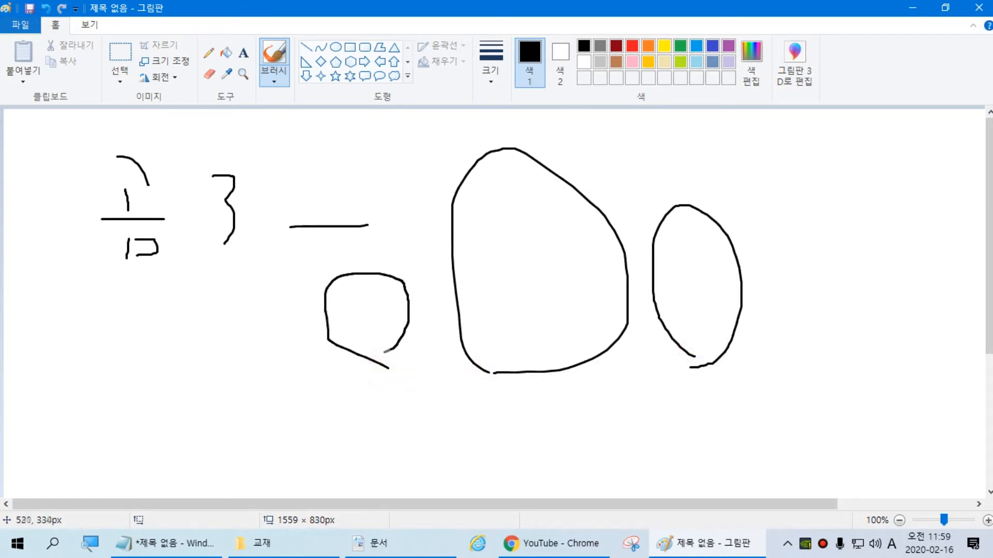
{"action": "mouse_move", "coordinate": [509, 136]}
{"action": "left_mouse_down"}
{"action": "mouse_move", "coordinate": [475, 232]}
{"action": "mouse_move", "coordinate": [497, 134]}
{"action": "left_mouse_up"}
{"action": "mouse_move", "coordinate": [685, 195]}
{"action": "left_mouse_down"}
{"action": "mouse_move", "coordinate": [675, 195]}
{"action": "mouse_move", "coordinate": [734, 259]}
{"action": "mouse_move", "coordinate": [685, 195]}
{"action": "left_mouse_up"}
{"action": "mouse_move", "coordinate": [346, 258]}
{"action": "left_mouse_down"}
{"action": "mouse_move", "coordinate": [361, 298]}
{"action": "mouse_move", "coordinate": [388, 270]}
{"action": "mouse_move", "coordinate": [349, 258]}
{"action": "left_mouse_up"}
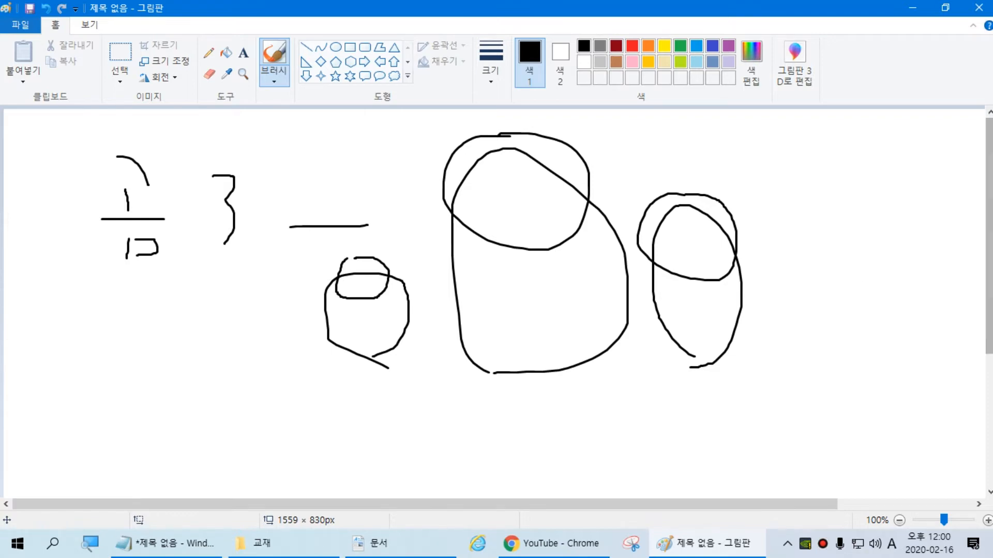
Switch to File Explorer and open the 2사진 folder inside Vegas Pro 14(교재 샘플) in the instructor's folder on drive E:
{"action": "left_click", "coordinate": [275, 543]}
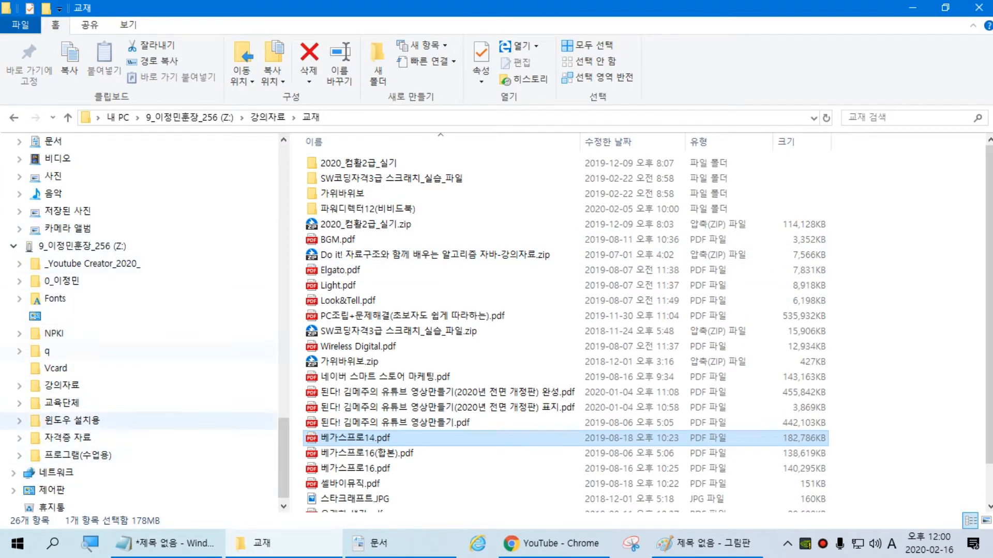
{"action": "left_click", "coordinate": [12, 246]}
{"action": "scroll", "coordinate": [11, 246], "scroll_direction": "up", "scroll_amount": 8}
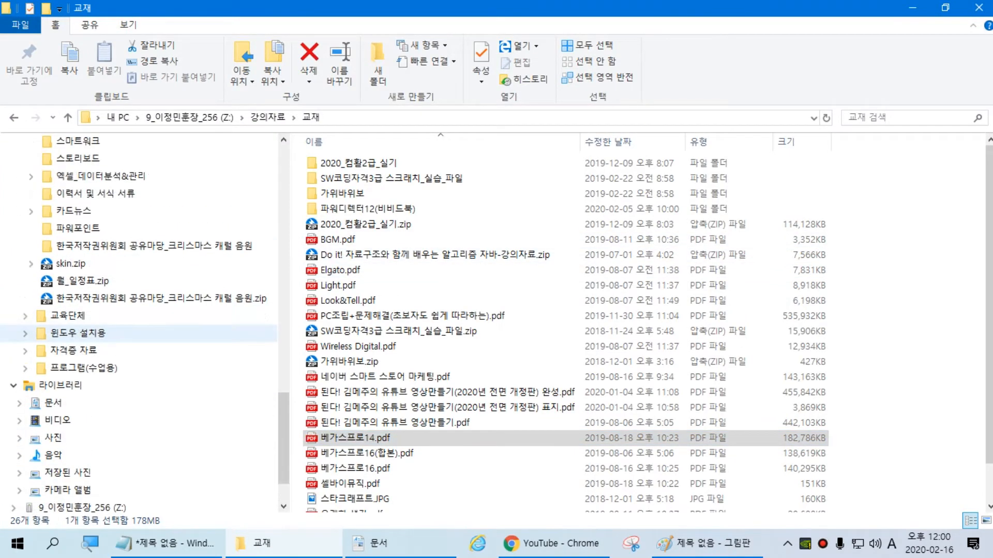
{"action": "scroll", "coordinate": [11, 246], "scroll_direction": "up", "scroll_amount": 5}
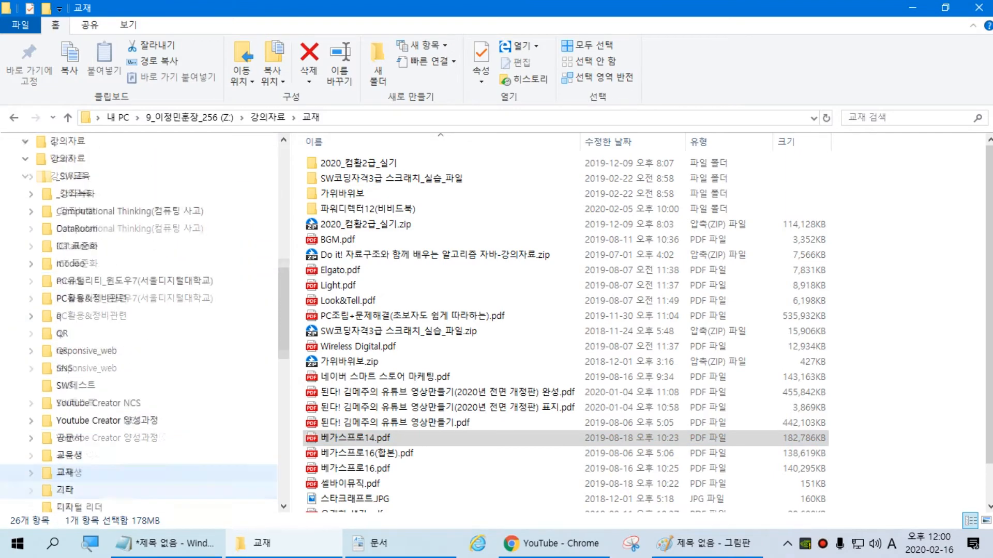
{"action": "left_click", "coordinate": [12, 247]}
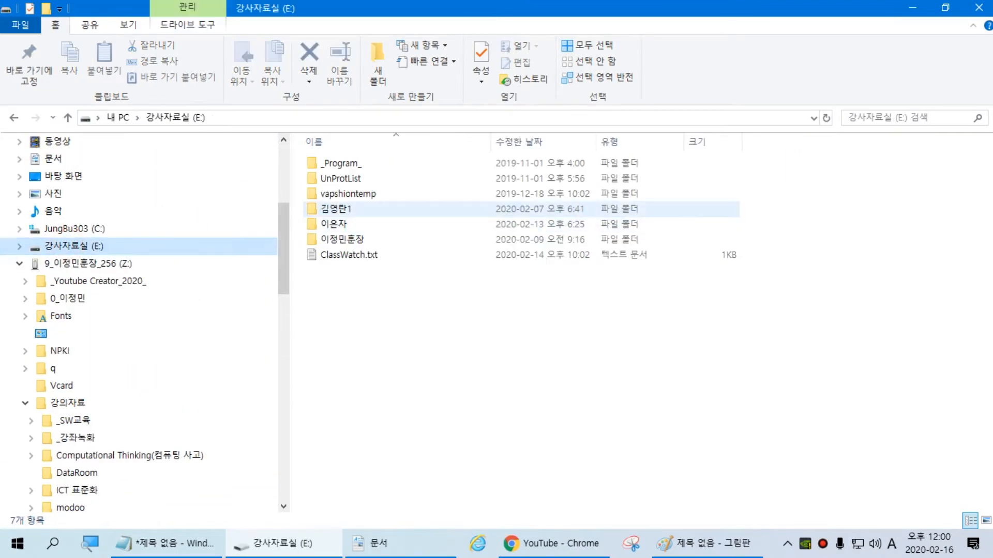
{"action": "double_click", "coordinate": [342, 239]}
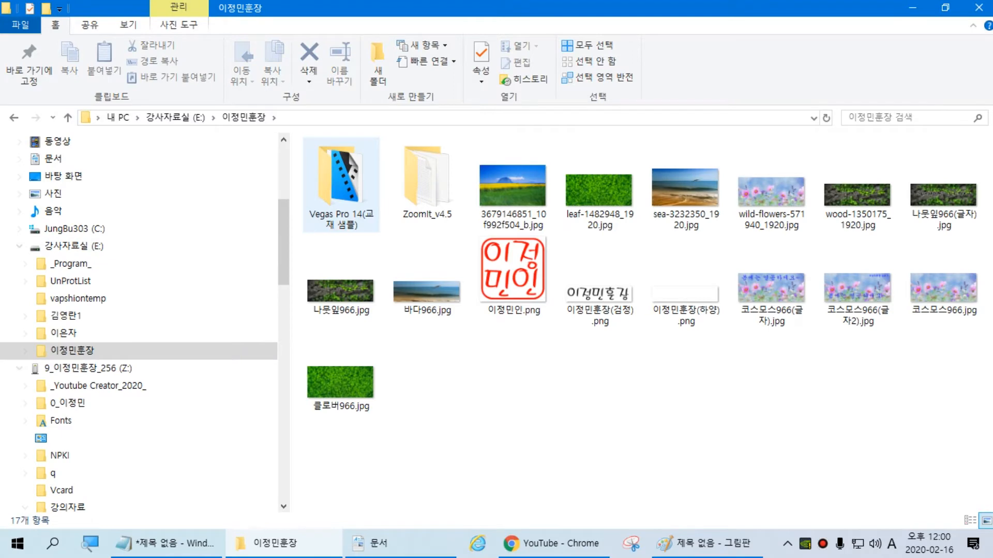
{"action": "double_click", "coordinate": [356, 181]}
{"action": "double_click", "coordinate": [336, 178]}
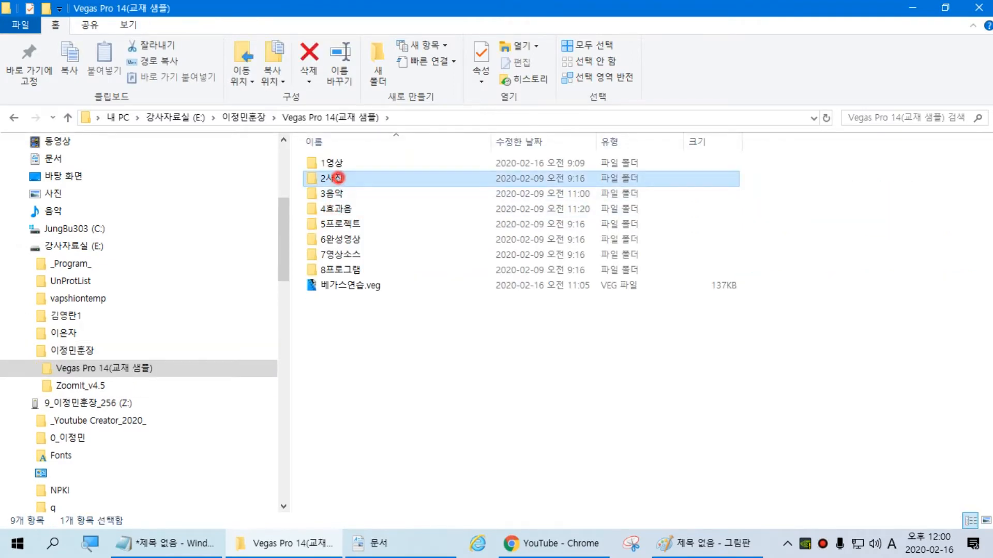
Show the photos in the 2사진 folder as extra large icons
{"action": "scroll", "coordinate": [679, 263], "scroll_direction": "down", "scroll_amount": 9}
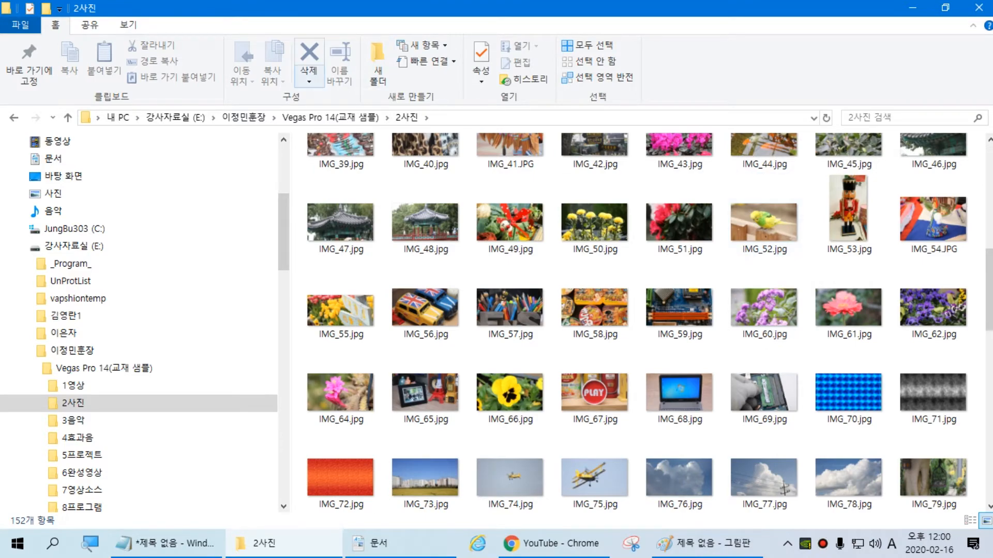
{"action": "left_click", "coordinate": [123, 26]}
{"action": "left_click", "coordinate": [148, 46]}
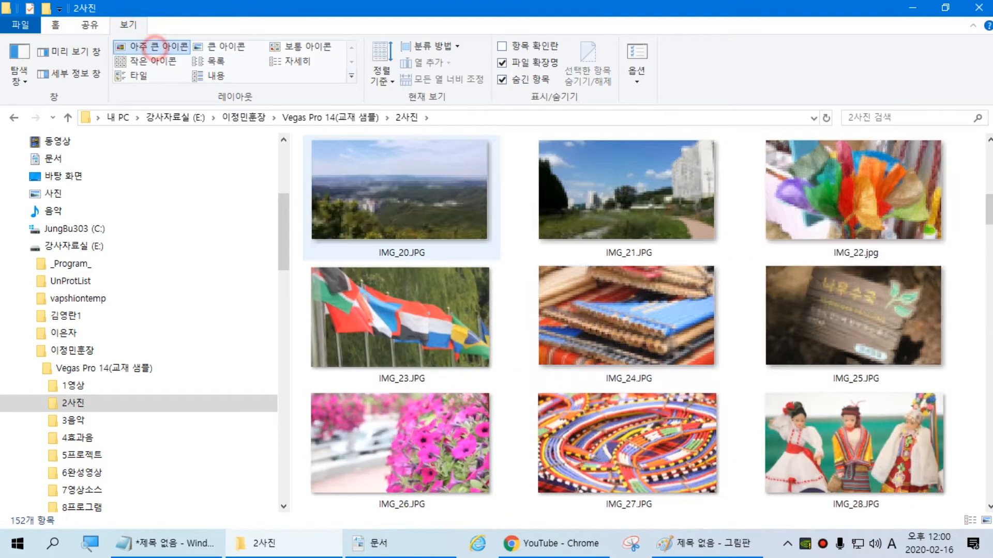
Browse the sample photos from IMG_20 to IMG_71, checking the crafts, flowers, pavilions and toys as possible thumbnail images
{"action": "left_click", "coordinate": [672, 318]}
{"action": "key", "text": "Down"}
{"action": "key", "text": "Down"}
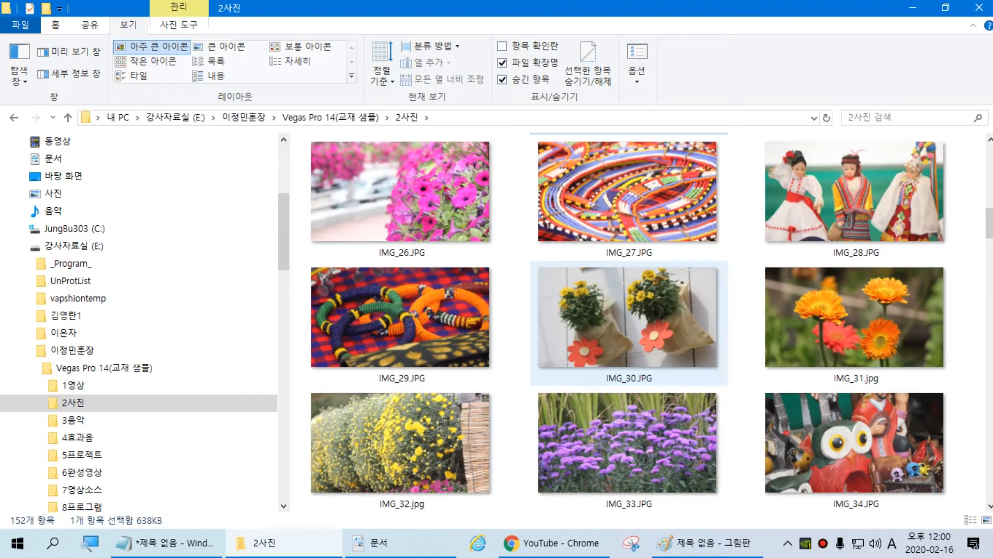
{"action": "key", "text": "Down"}
{"action": "key", "text": "Down"}
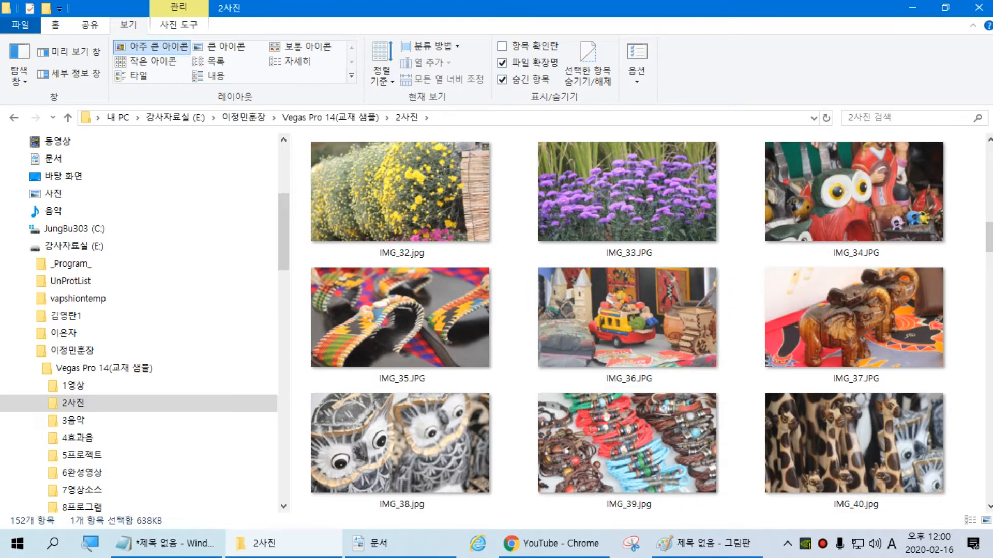
{"action": "key", "text": "Left"}
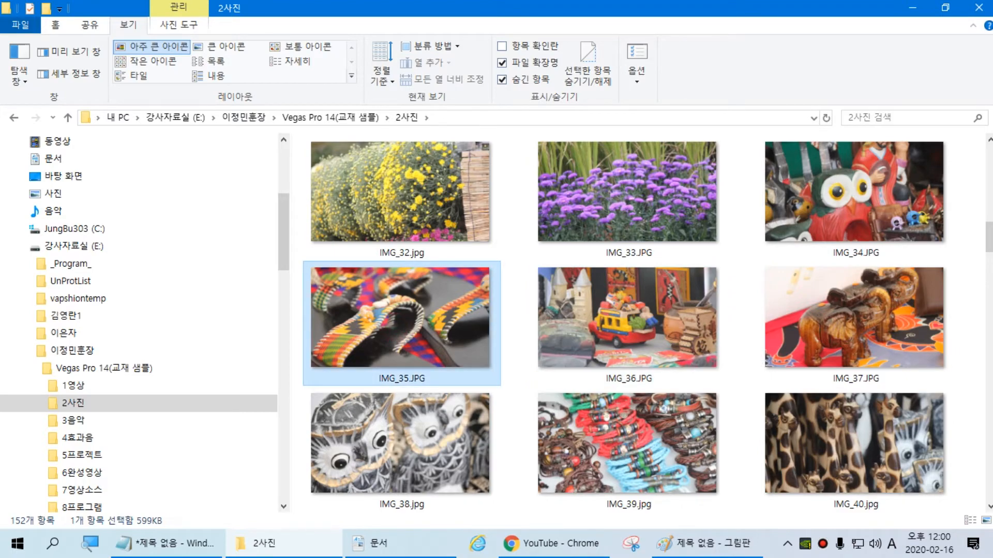
{"action": "key", "text": "Down"}
{"action": "key", "text": "Down"}
{"action": "key", "text": "Right"}
{"action": "key", "text": "Up"}
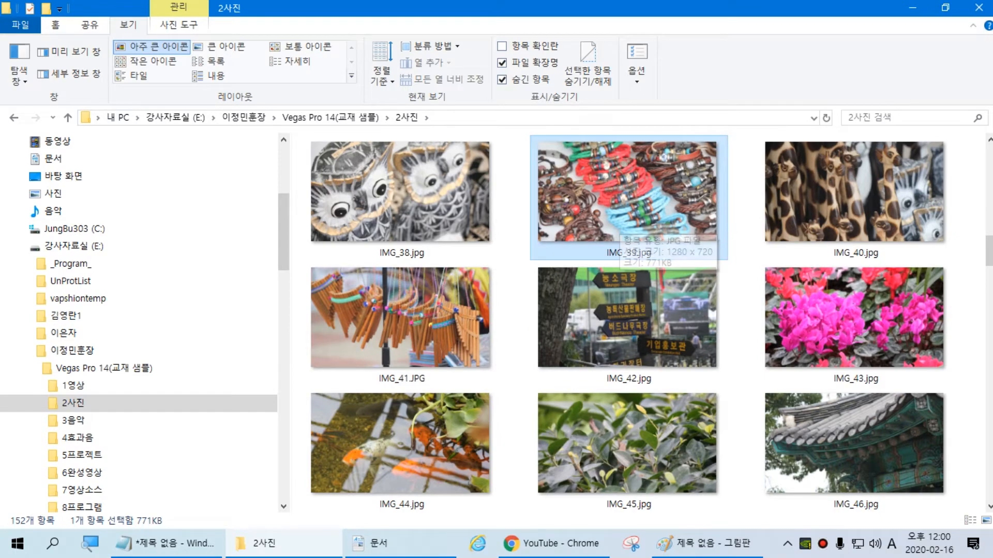
{"action": "left_click", "coordinate": [355, 324]}
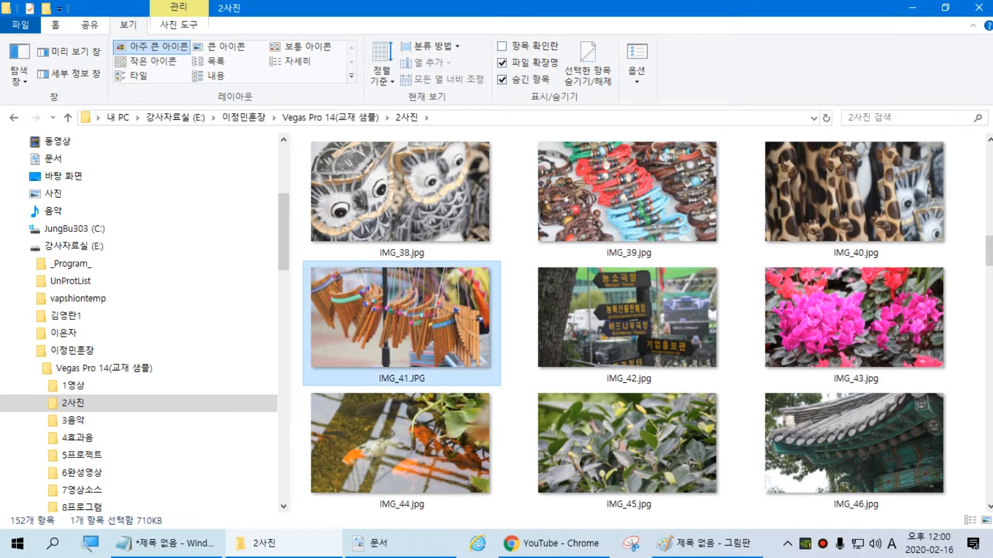
{"action": "scroll", "coordinate": [398, 320], "scroll_direction": "down", "scroll_amount": 4}
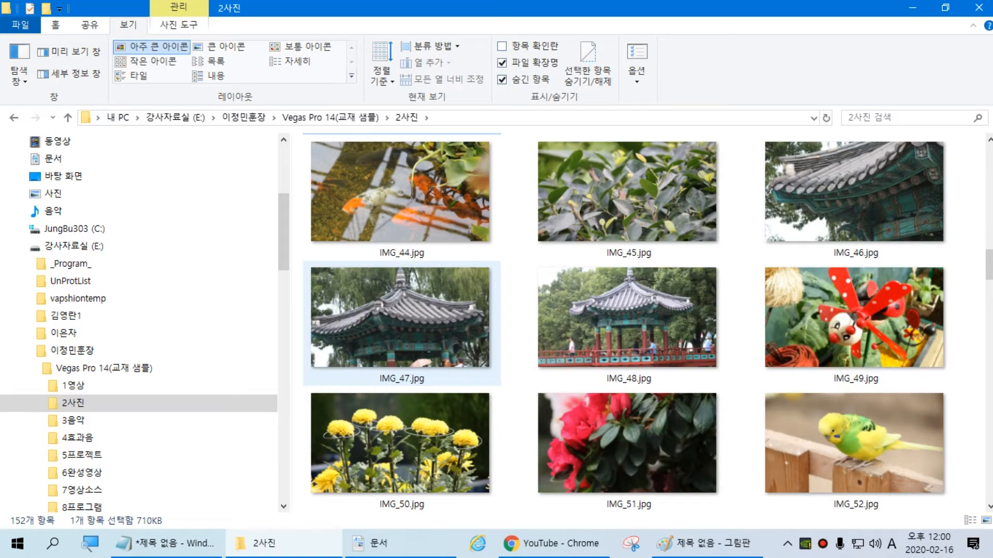
{"action": "scroll", "coordinate": [398, 321], "scroll_direction": "down", "scroll_amount": 5}
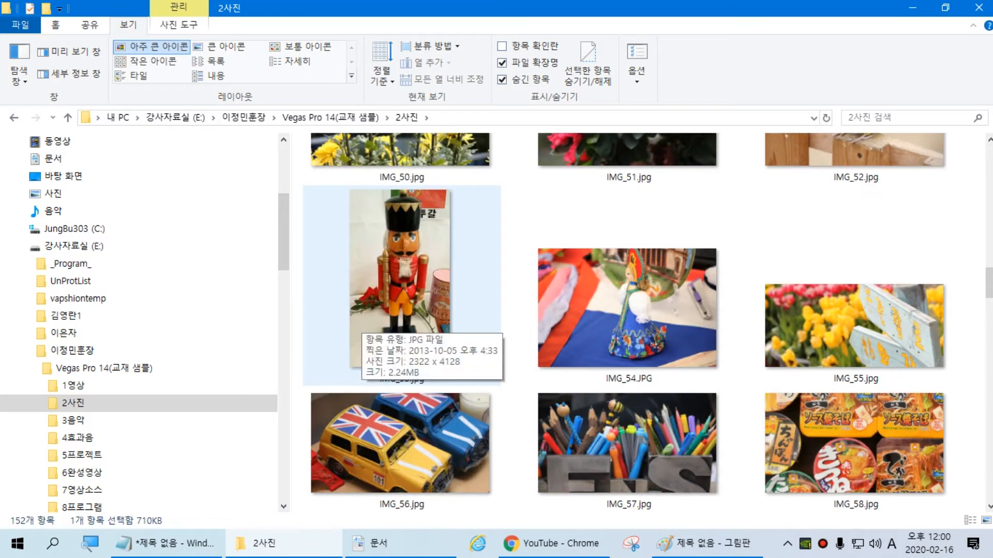
{"action": "left_click", "coordinate": [393, 310]}
{"action": "scroll", "coordinate": [393, 310], "scroll_direction": "down", "scroll_amount": 5}
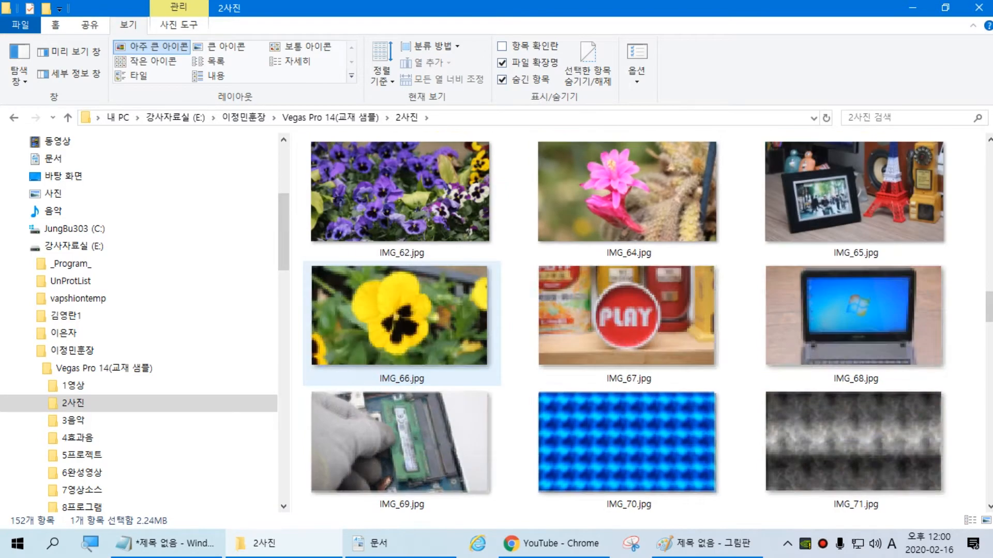
Look through the sample photos from the yellow airplane to the seafood noodle dish and select IMG_101.jpg
{"action": "scroll", "coordinate": [401, 280], "scroll_direction": "down", "scroll_amount": 3}
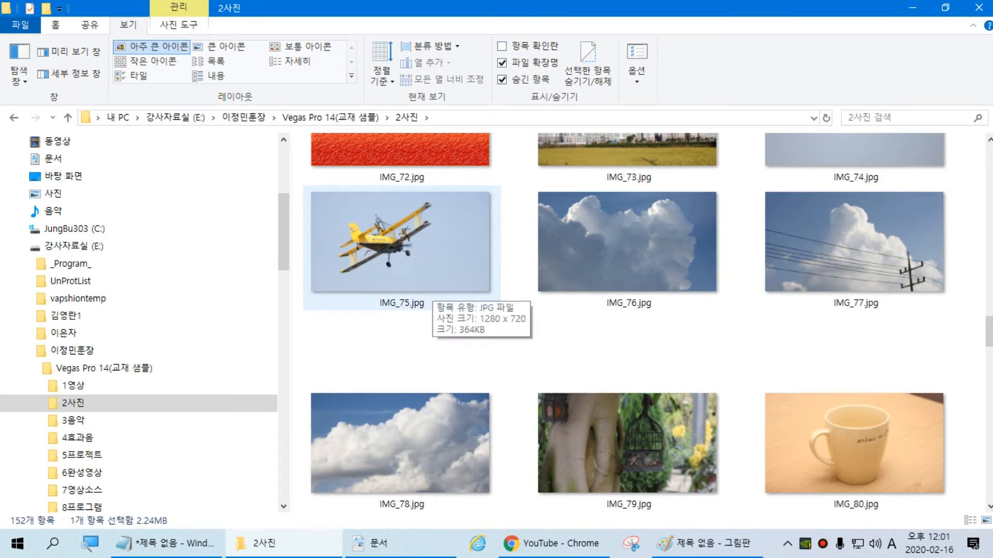
{"action": "scroll", "coordinate": [401, 279], "scroll_direction": "up", "scroll_amount": 1}
{"action": "scroll", "coordinate": [401, 279], "scroll_direction": "down", "scroll_amount": 1}
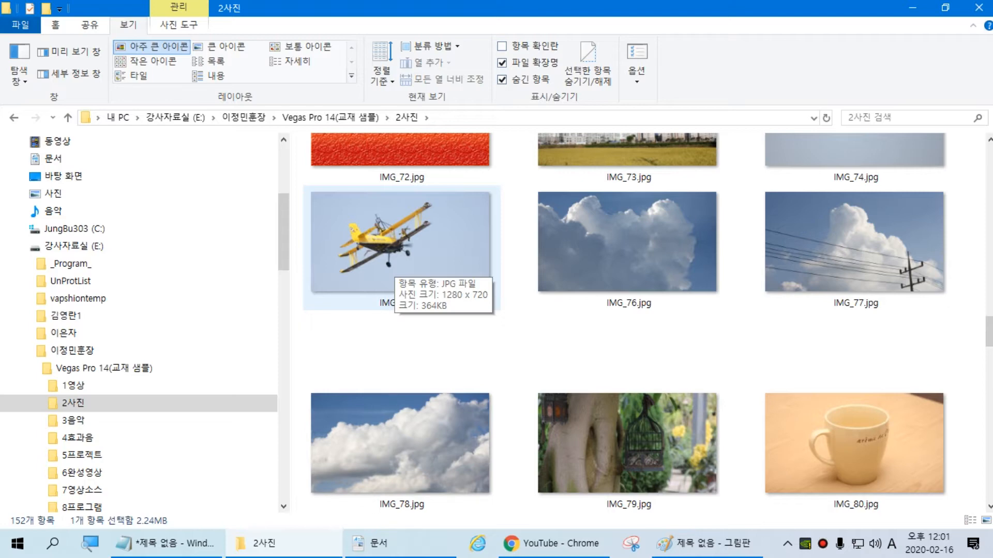
{"action": "key", "text": "Down"}
{"action": "key", "text": "Down"}
{"action": "key", "text": "Down"}
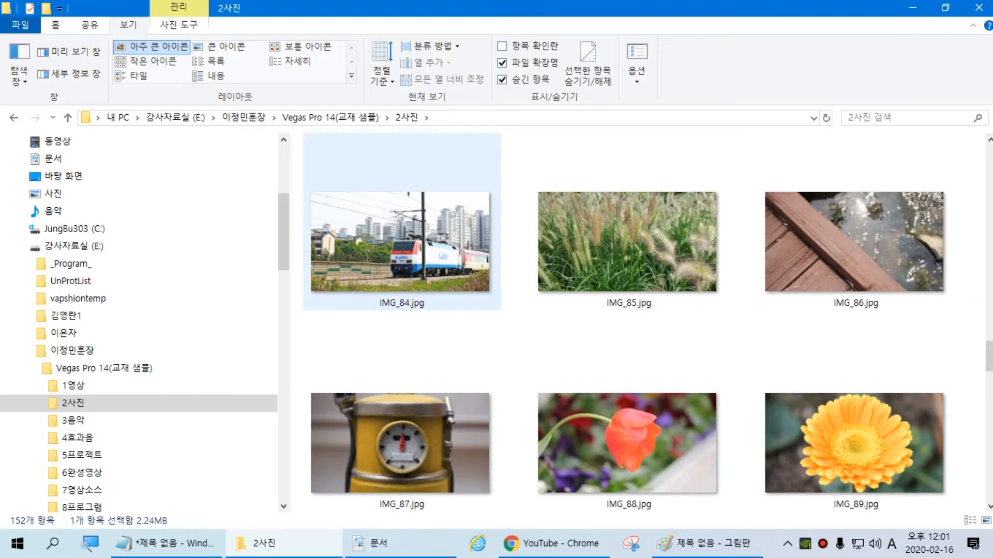
{"action": "key", "text": "Down"}
{"action": "key", "text": "Down"}
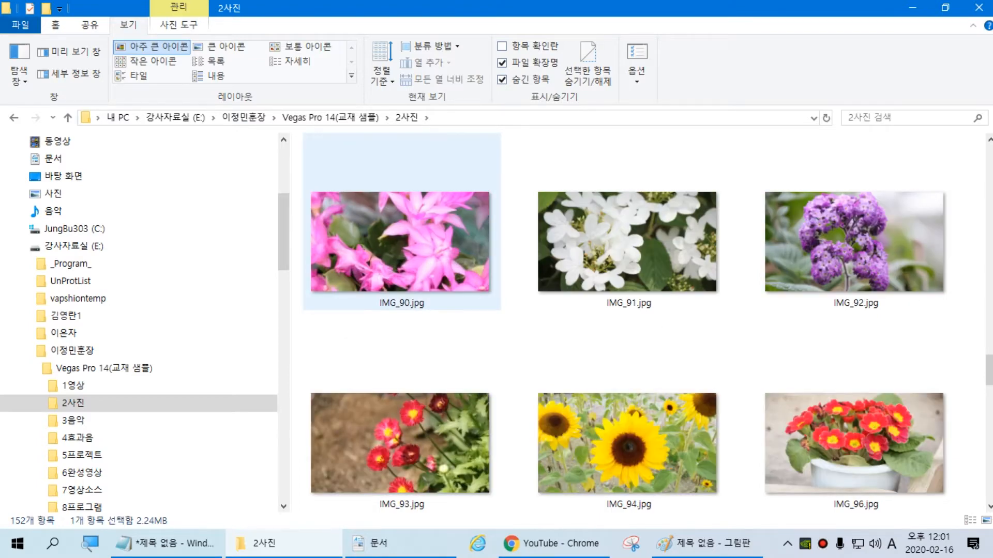
{"action": "key", "text": "Down"}
{"action": "key", "text": "Down"}
{"action": "key", "text": "Down"}
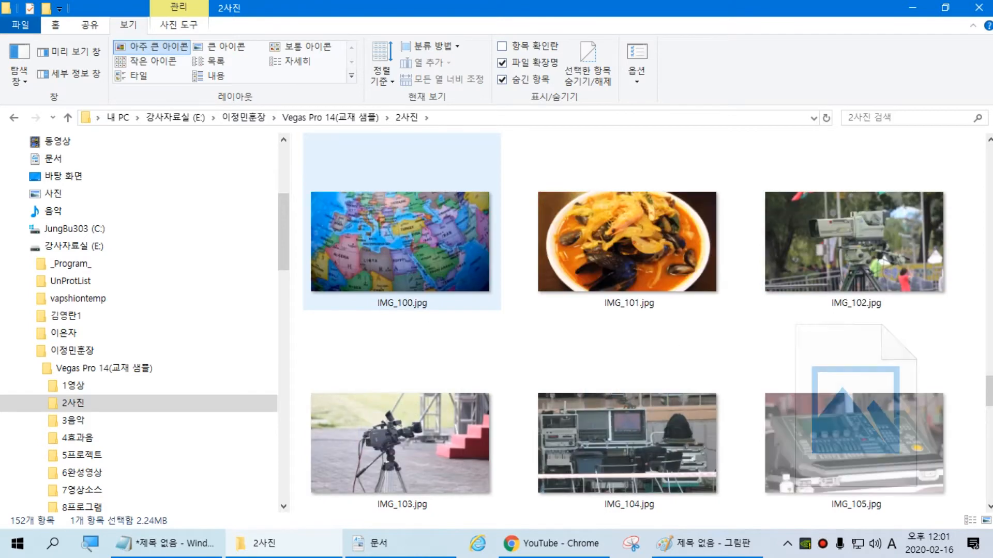
{"action": "key", "text": "Right"}
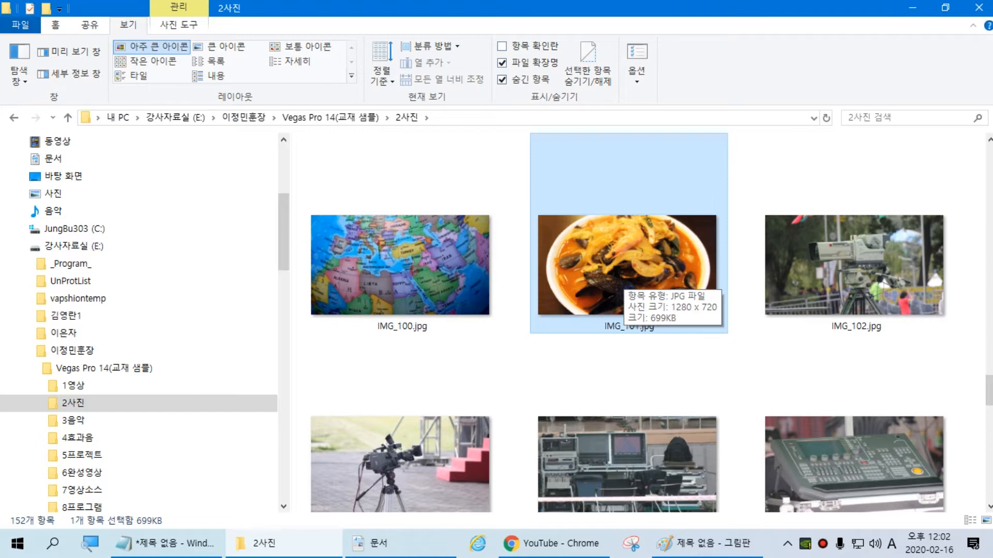
Examine the remaining broadcast equipment, flower, keyboard and baby photos and PNG graphics, and return to the start of the folder
{"action": "scroll", "coordinate": [626, 311], "scroll_direction": "down", "scroll_amount": 5}
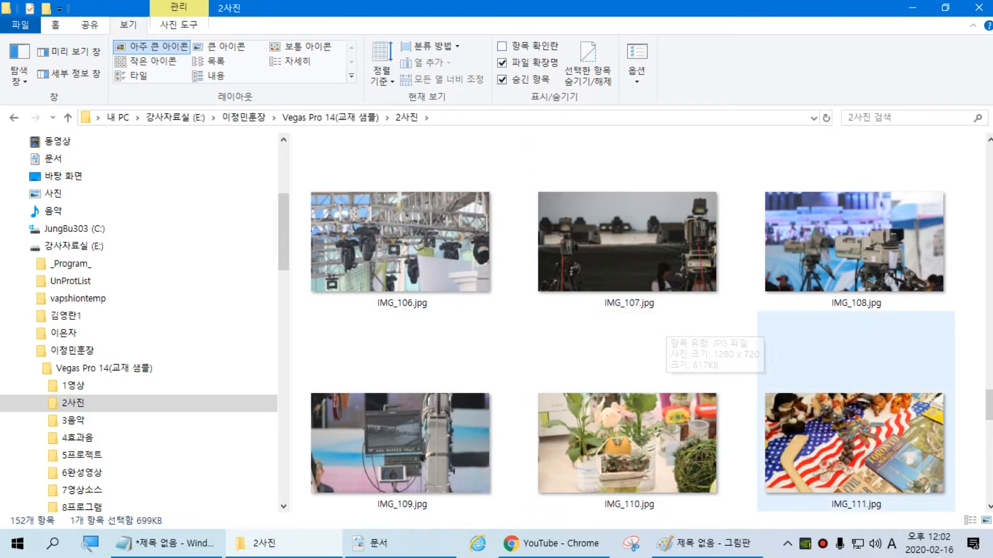
{"action": "scroll", "coordinate": [626, 310], "scroll_direction": "down", "scroll_amount": 5}
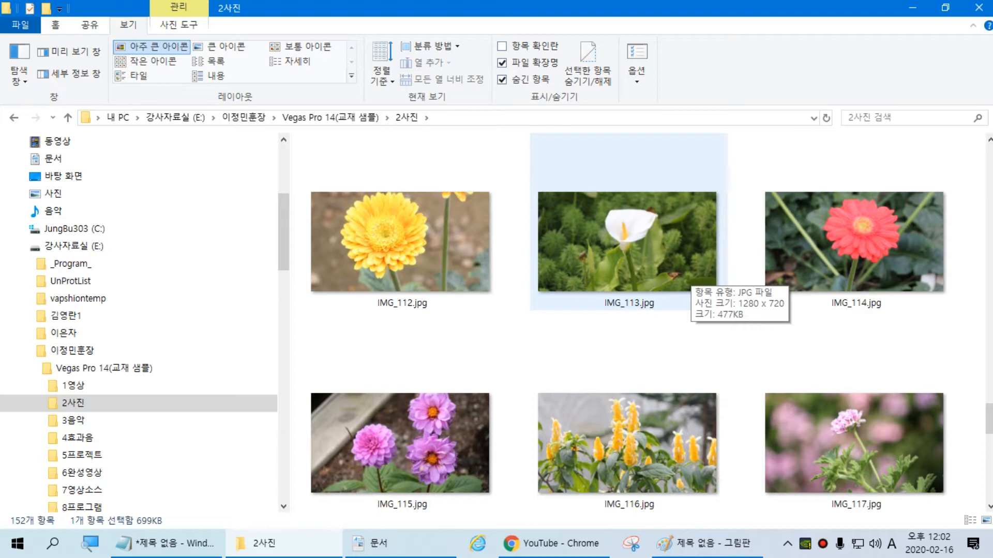
{"action": "scroll", "coordinate": [690, 277], "scroll_direction": "down", "scroll_amount": 2}
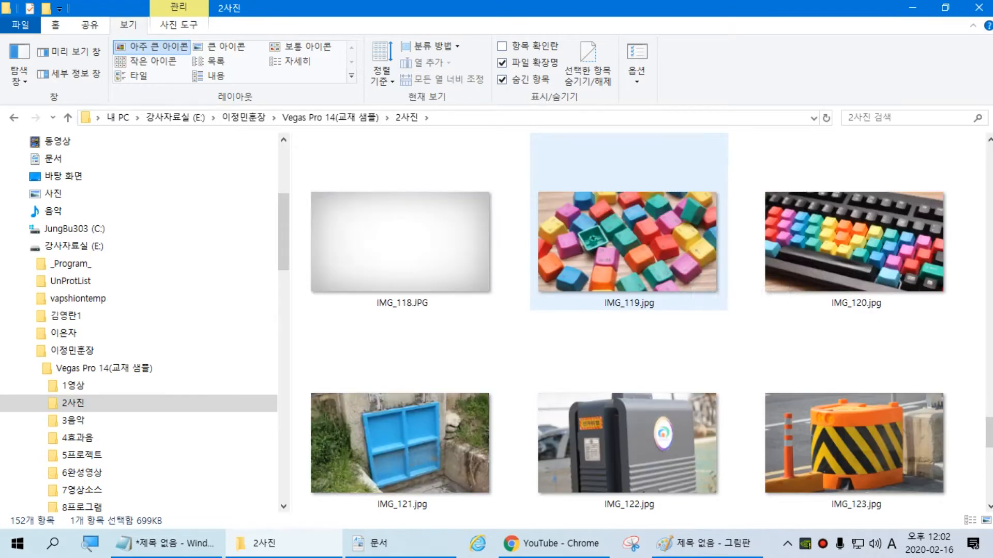
{"action": "scroll", "coordinate": [647, 279], "scroll_direction": "down", "scroll_amount": 3}
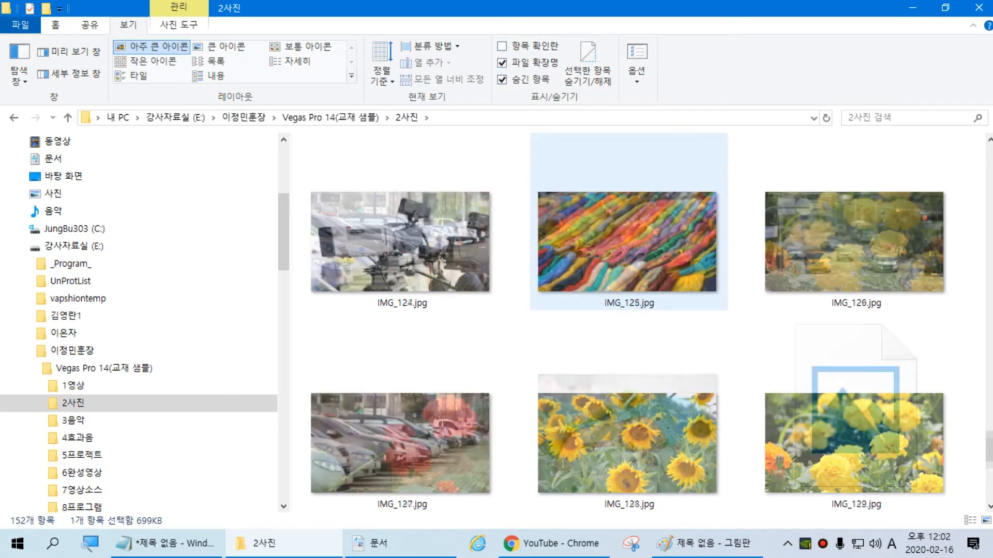
{"action": "scroll", "coordinate": [856, 232], "scroll_direction": "down", "scroll_amount": 1}
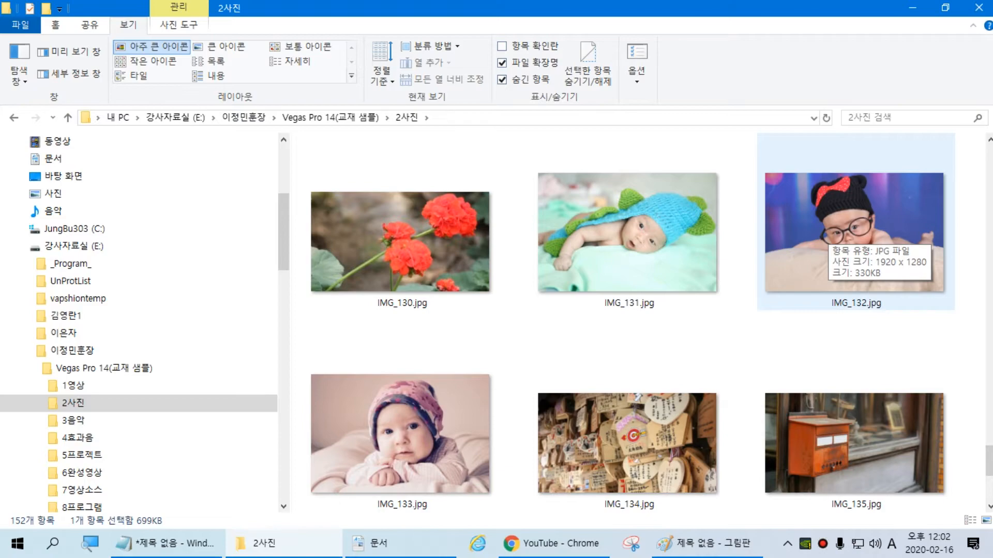
{"action": "scroll", "coordinate": [828, 238], "scroll_direction": "down", "scroll_amount": 2}
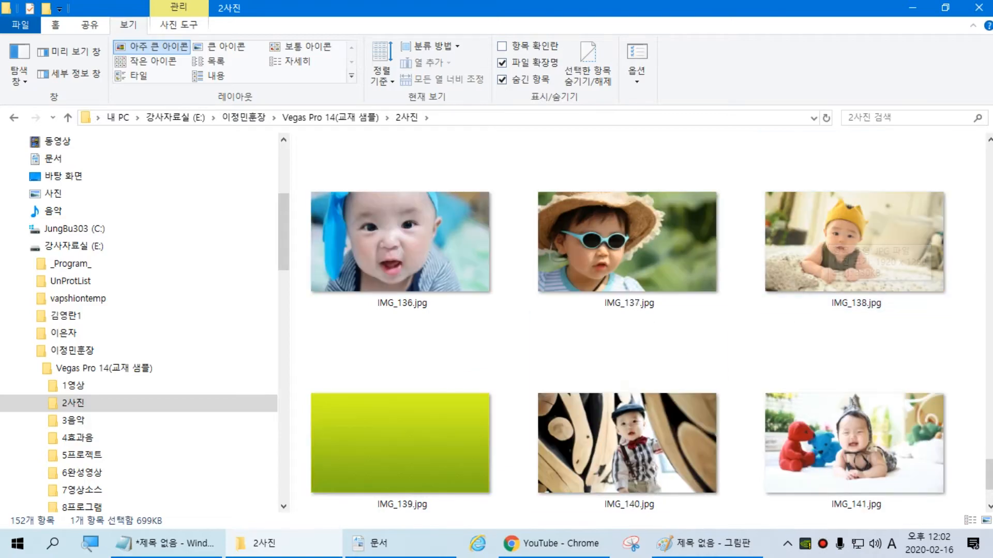
{"action": "scroll", "coordinate": [628, 411], "scroll_direction": "down", "scroll_amount": 5}
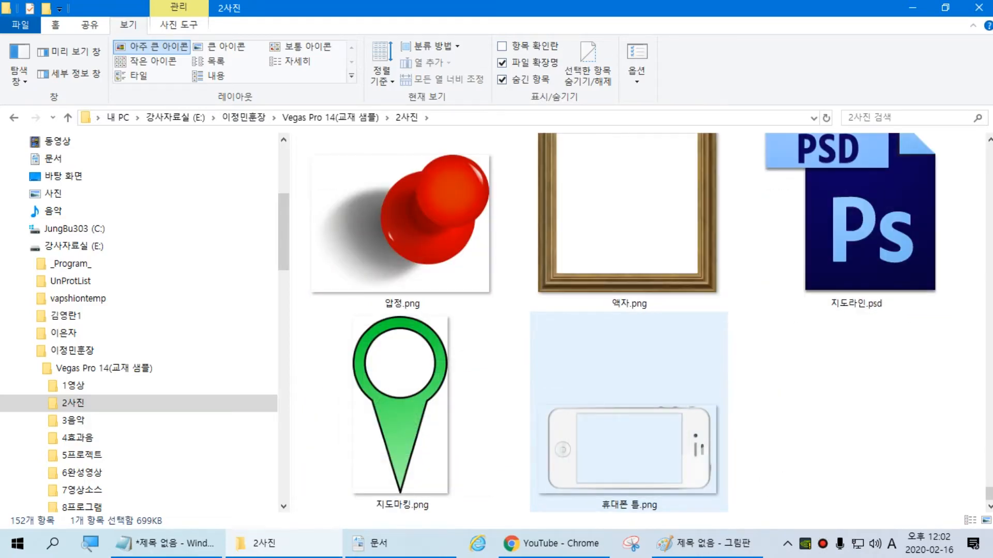
{"action": "scroll", "coordinate": [628, 362], "scroll_direction": "up", "scroll_amount": 15}
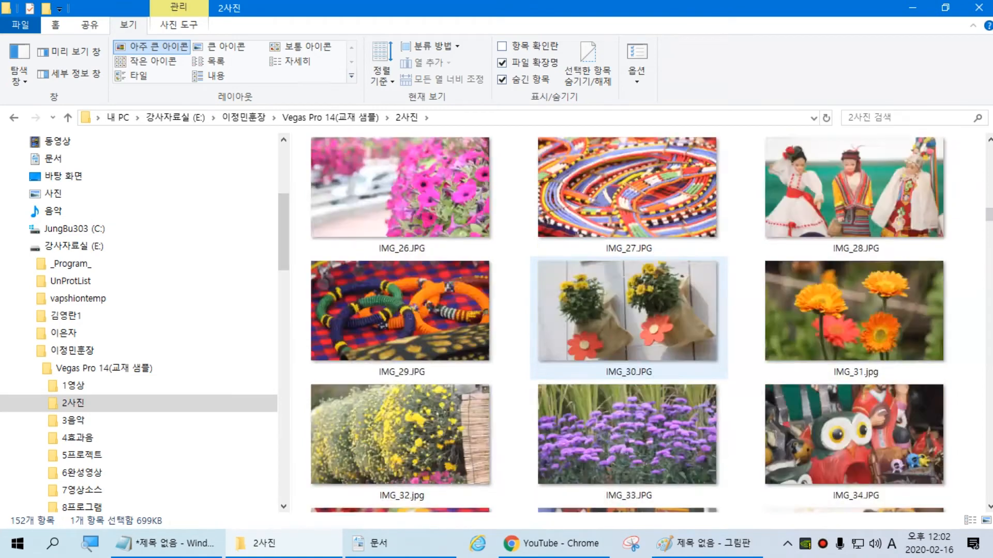
{"action": "scroll", "coordinate": [628, 321], "scroll_direction": "up", "scroll_amount": 8}
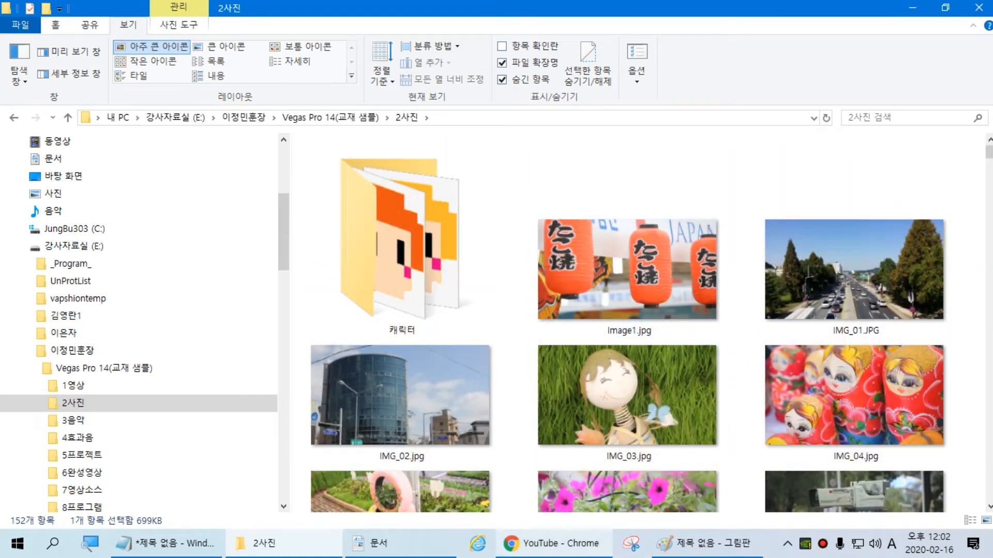
Switch to Chrome and bring up the link directory of the 디지털서당 site
{"action": "mouse_move", "coordinate": [553, 543]}
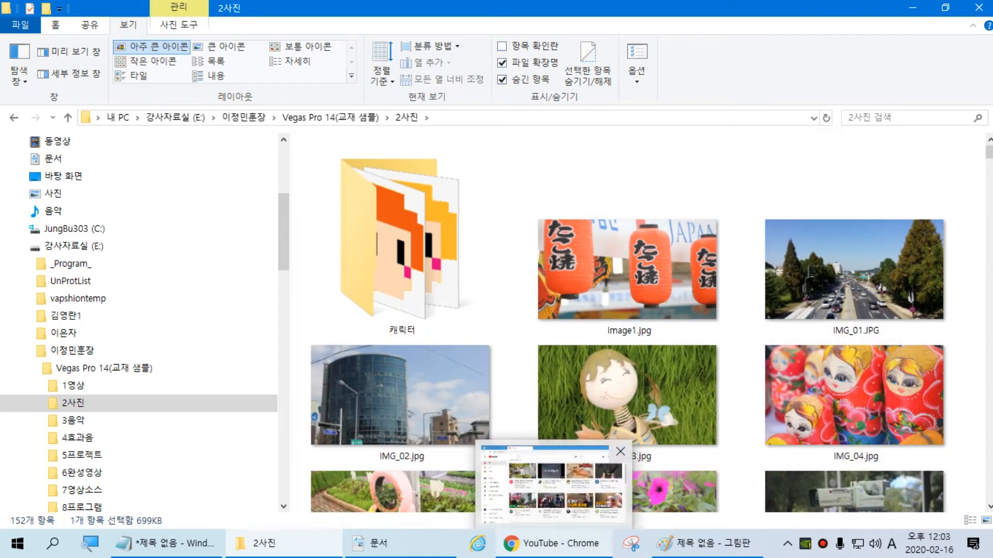
{"action": "mouse_move", "coordinate": [553, 484]}
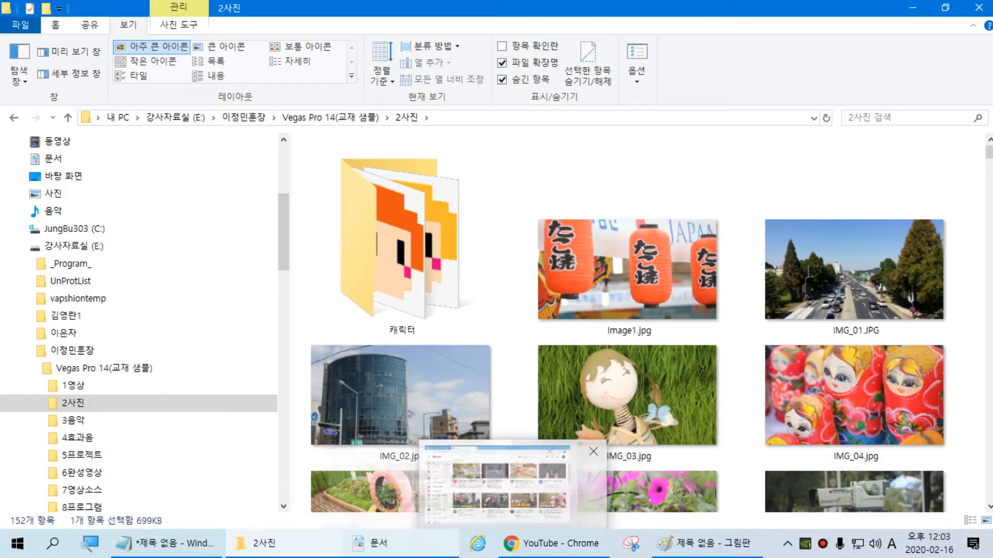
{"action": "left_click", "coordinate": [552, 543]}
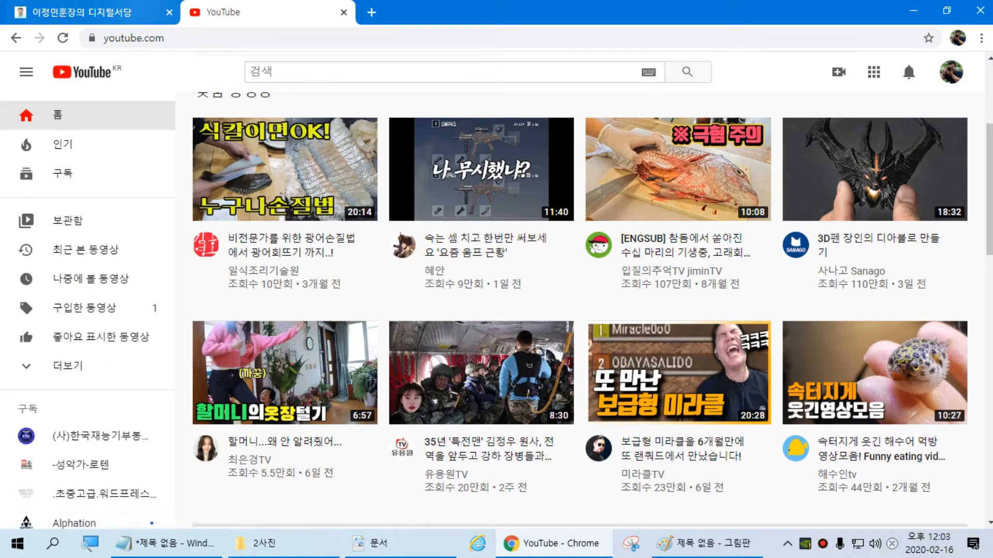
{"action": "left_click", "coordinate": [140, 13]}
{"action": "scroll", "coordinate": [492, 310], "scroll_direction": "down", "scroll_amount": 5}
{"action": "scroll", "coordinate": [491, 310], "scroll_direction": "up", "scroll_amount": 5}
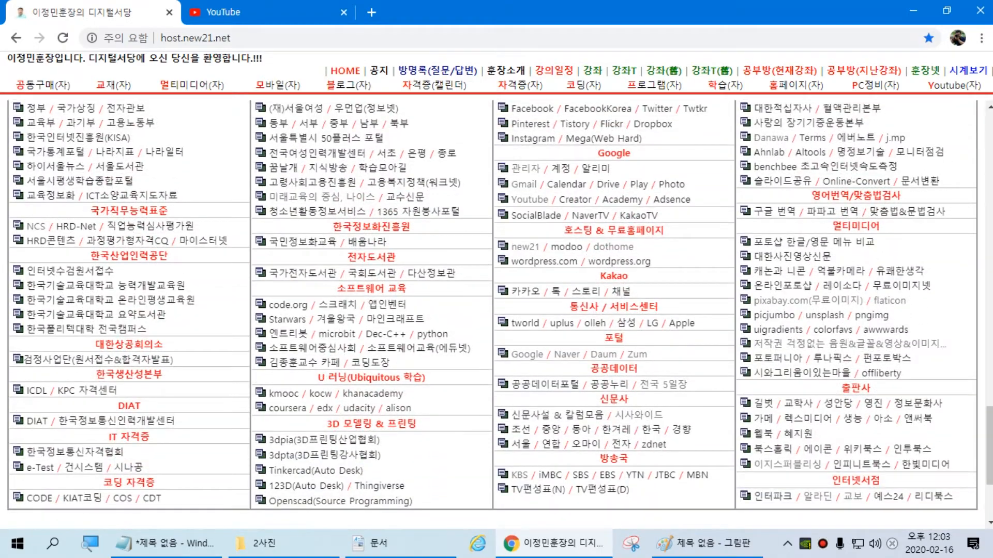
Open the 온라인포토샵 link under 멀티미디어 and place its Pixlr Editor page after the YouTube tab
{"action": "double_click", "coordinate": [838, 226]}
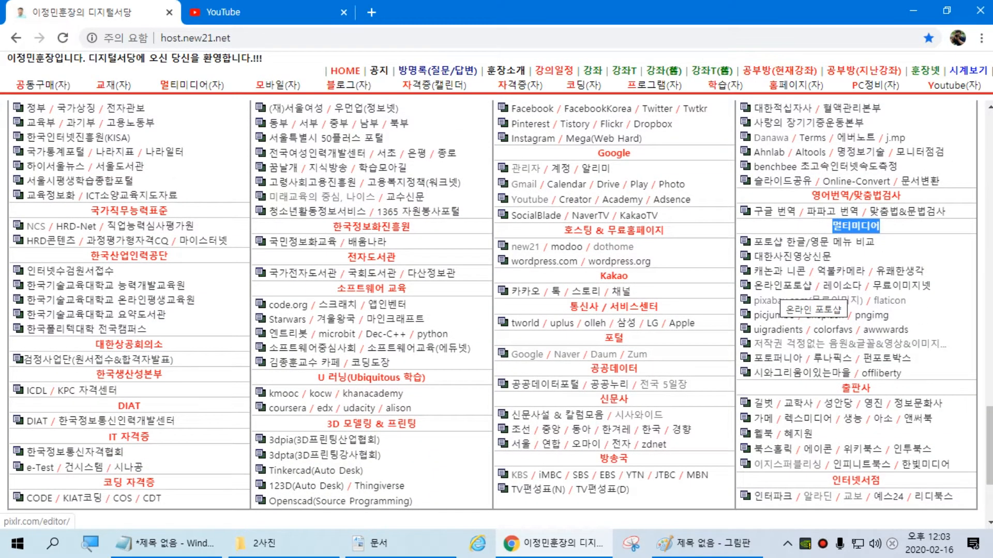
{"action": "left_click", "coordinate": [766, 286]}
{"action": "left_click_drag", "start_coordinate": [281, 10], "coordinate": [460, 11]}
{"action": "scroll", "coordinate": [492, 401], "scroll_direction": "down", "scroll_amount": 1}
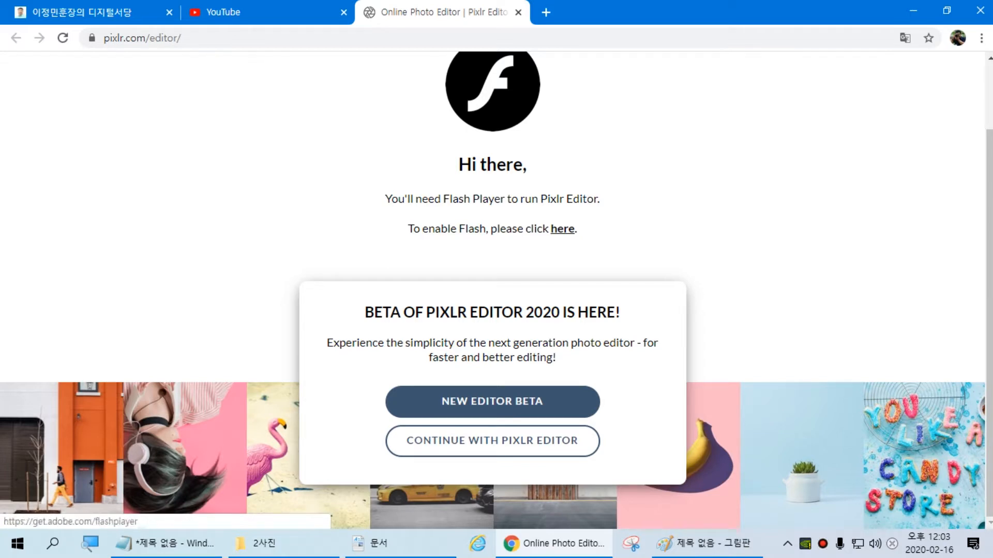
Allow Flash to run on pixlr.com and decline the editor upgrade notification to reach the Pixlr Editor start dialog
{"action": "left_click", "coordinate": [572, 442]}
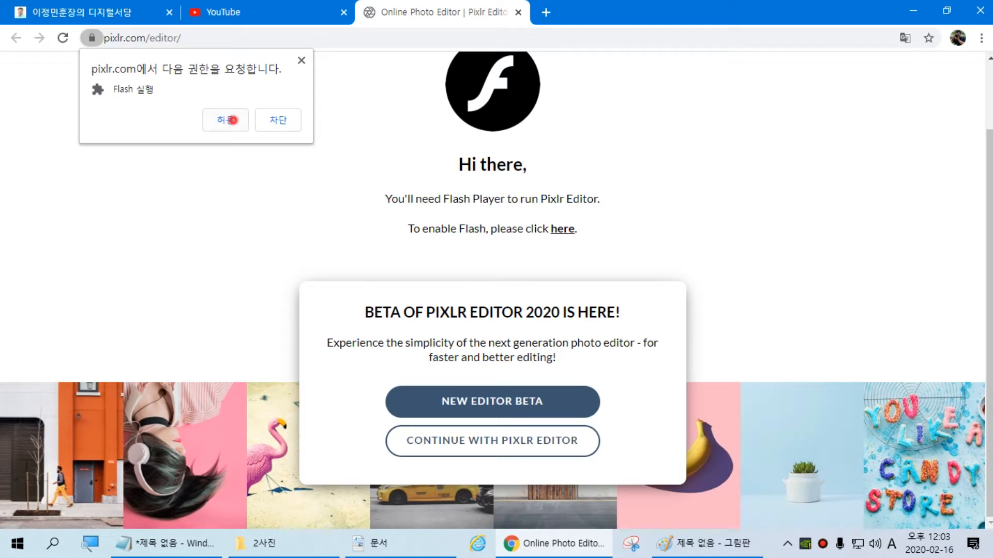
{"action": "left_click", "coordinate": [227, 120]}
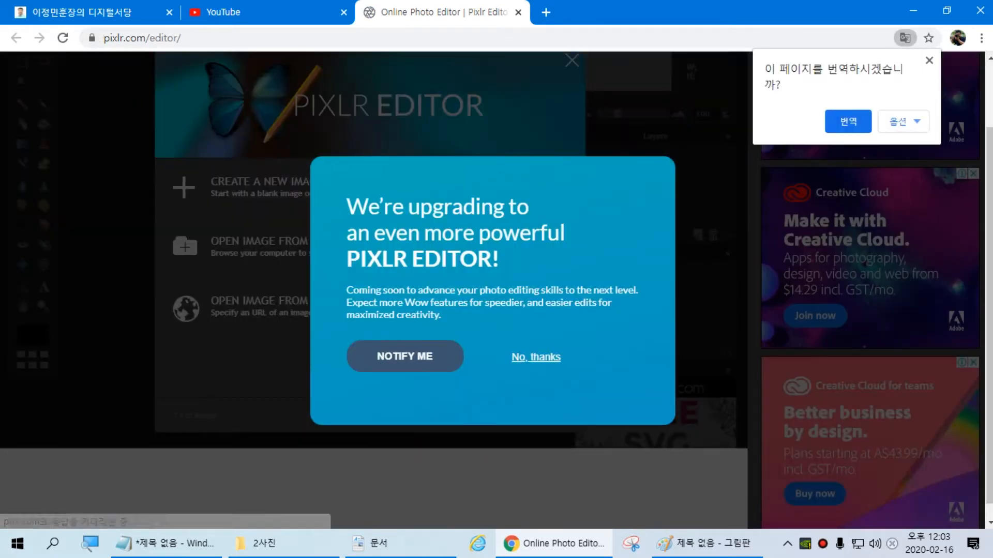
{"action": "left_click", "coordinate": [536, 356]}
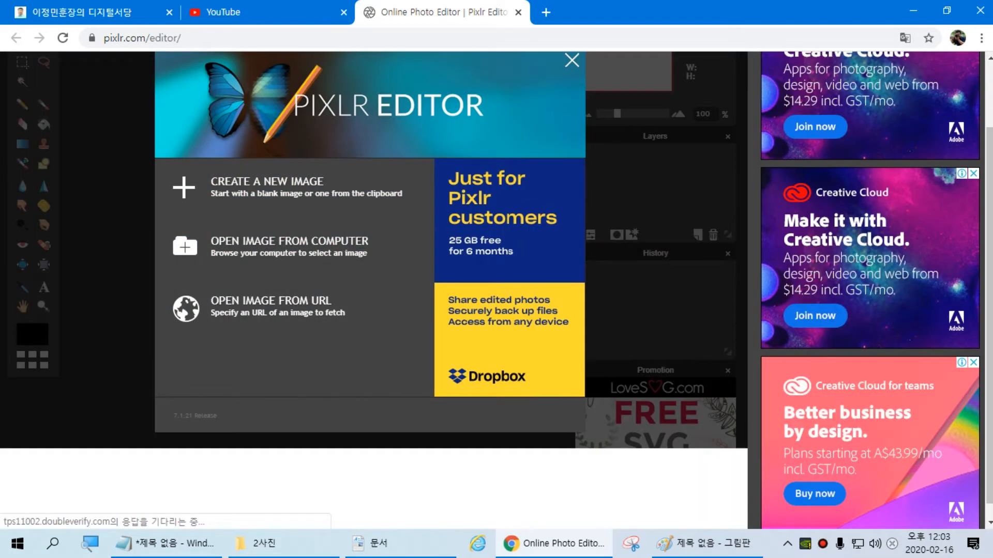
{"action": "scroll", "coordinate": [32, 347], "scroll_direction": "up", "scroll_amount": 2}
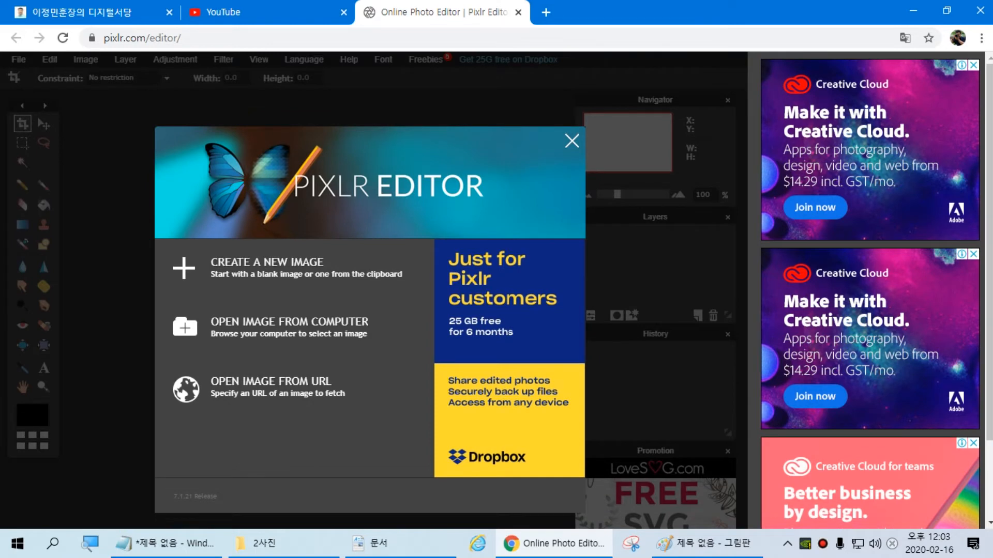
Dismiss the Pixlr Editor start dialog and close the three sidebar ads, choosing to stop seeing them
{"action": "left_click", "coordinate": [572, 140]}
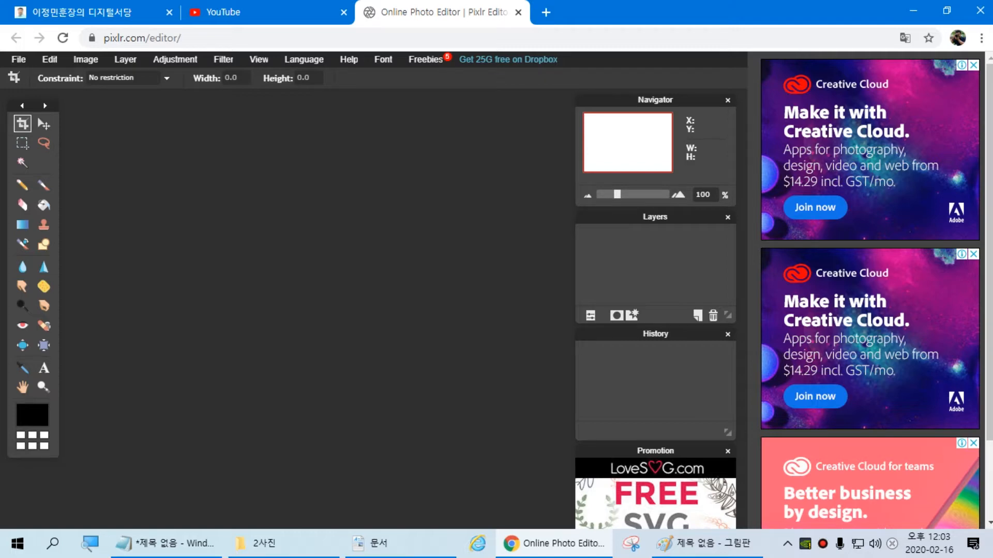
{"action": "left_click", "coordinate": [973, 65]}
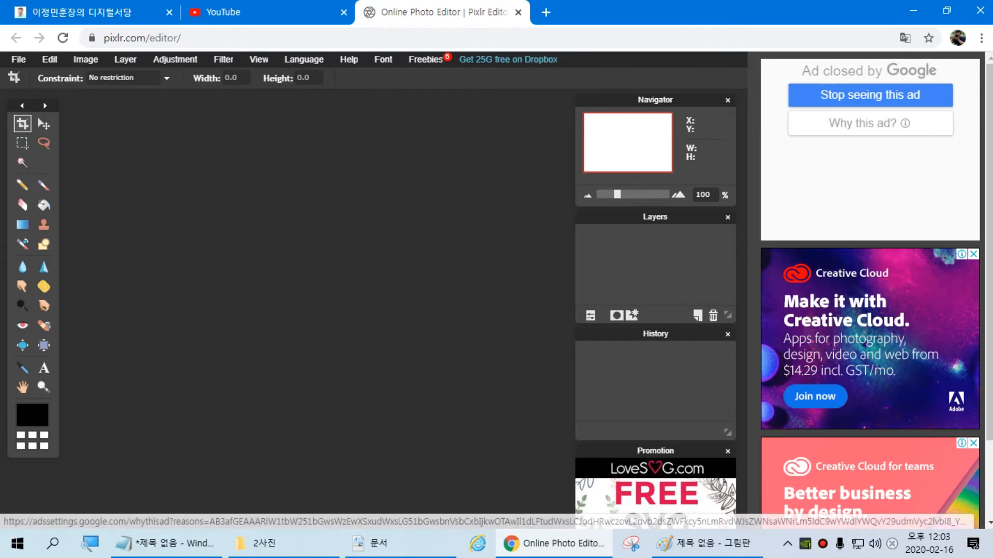
{"action": "left_click", "coordinate": [911, 96]}
{"action": "left_click", "coordinate": [973, 254]}
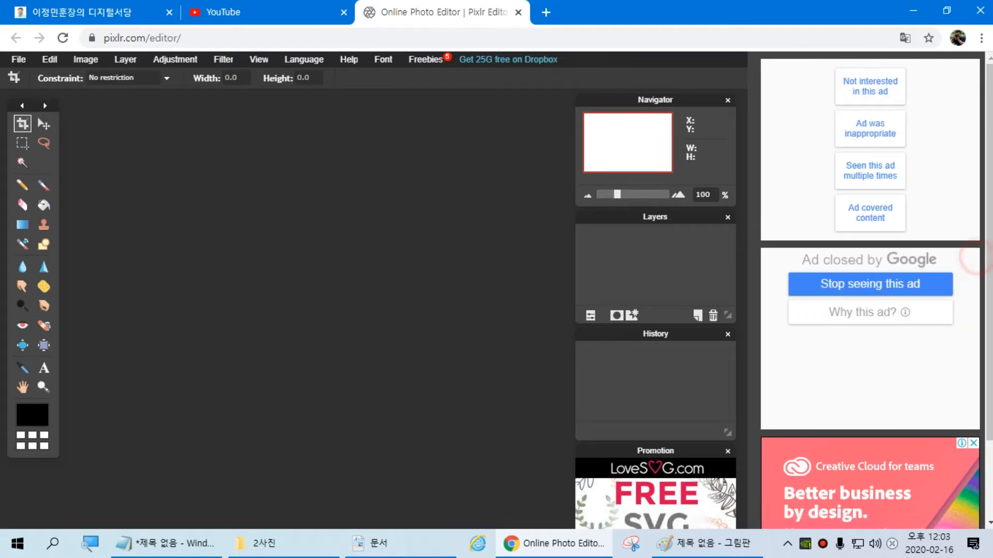
{"action": "left_click", "coordinate": [884, 284]}
{"action": "left_click", "coordinate": [973, 443]}
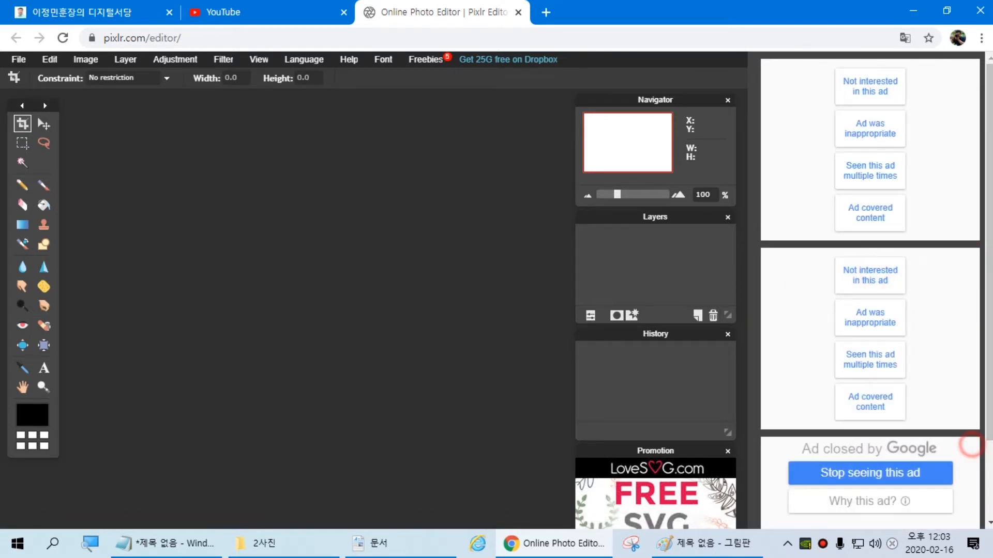
{"action": "left_click", "coordinate": [908, 471]}
{"action": "left_click", "coordinate": [333, 247]}
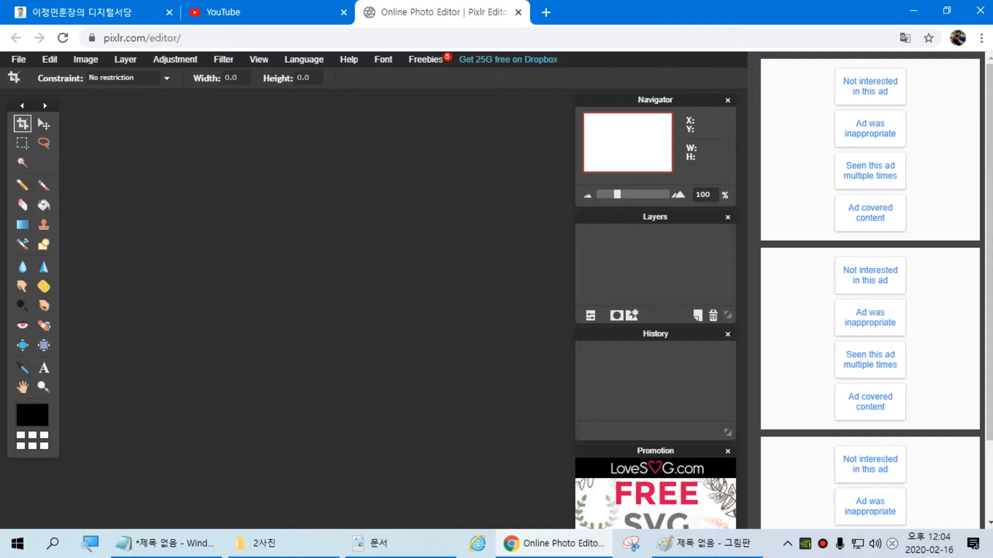
Review the 온라인포토샵 link under 멀티미디어 in the 디지털서당 link directory and return to the Pixlr Editor page
{"action": "key", "text": "ctrl+1"}
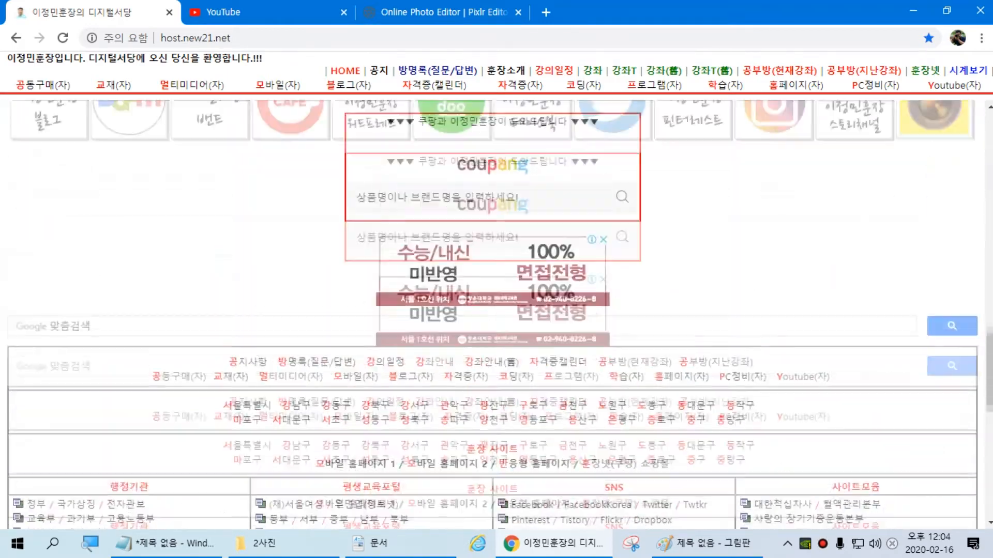
{"action": "scroll", "coordinate": [492, 310], "scroll_direction": "down", "scroll_amount": 10}
{"action": "scroll", "coordinate": [491, 310], "scroll_direction": "up", "scroll_amount": 1}
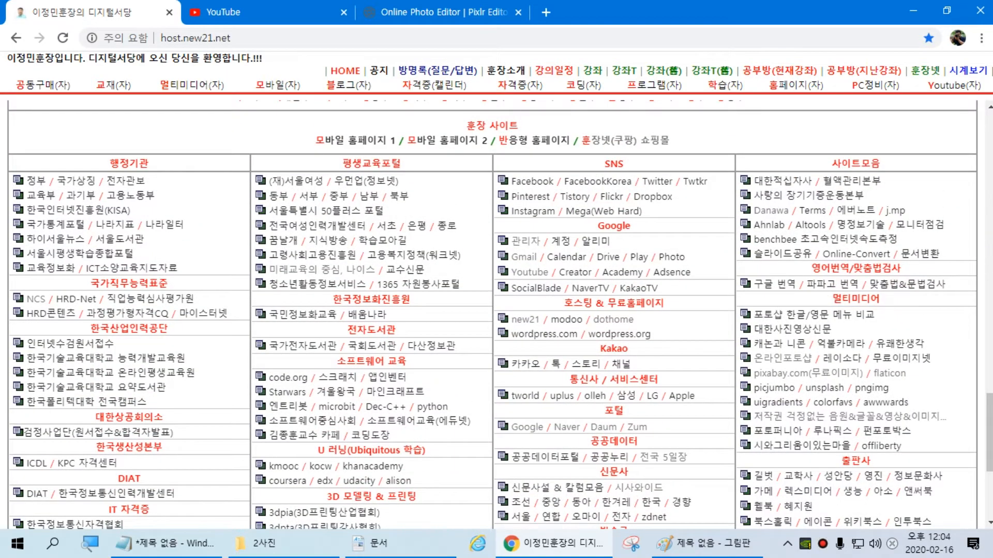
{"action": "scroll", "coordinate": [491, 311], "scroll_direction": "down", "scroll_amount": 2}
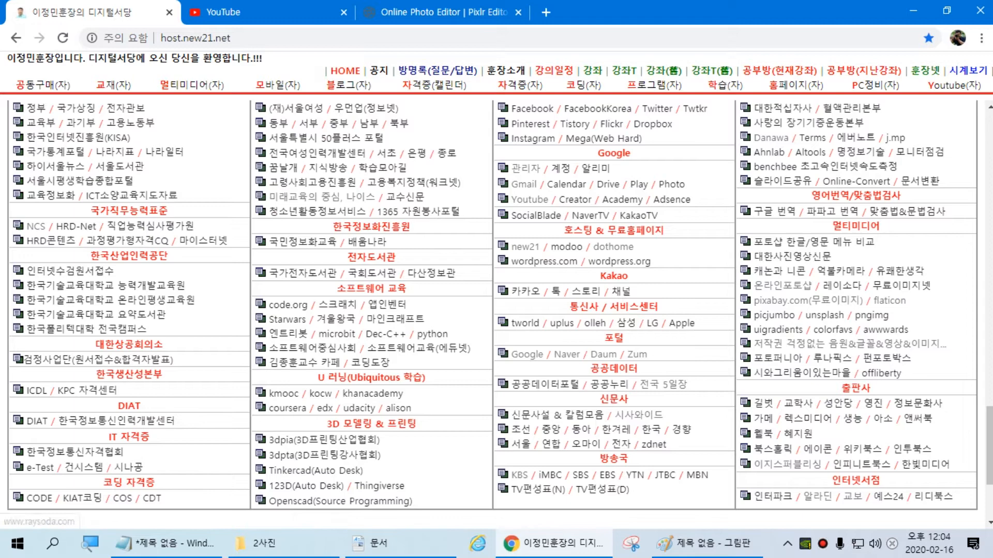
{"action": "left_click", "coordinate": [793, 288]}
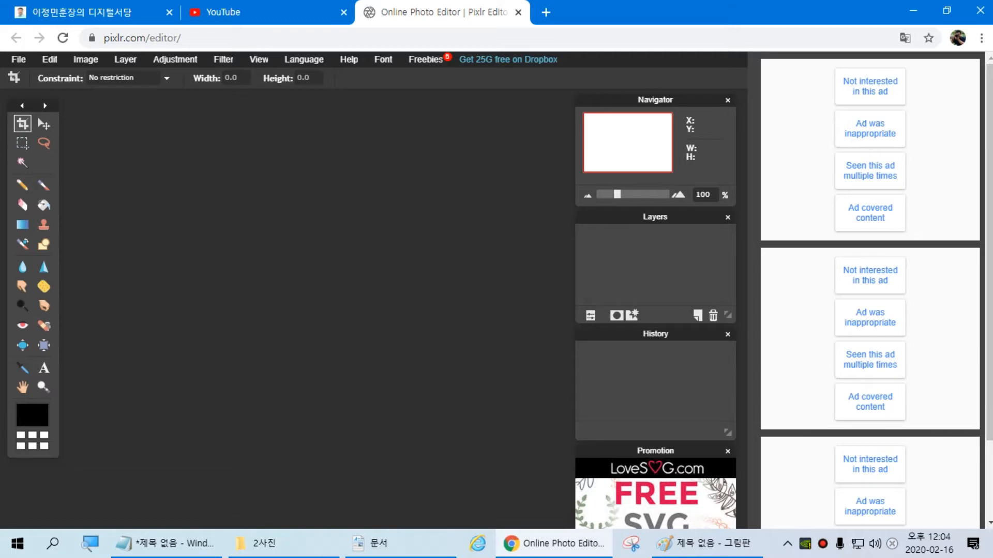
Close the Pixlr Editor page, reopen it from the 온라인포토샵 link and close its sidebar ads
{"action": "key", "text": "shift+F12"}
{"action": "left_click", "coordinate": [517, 12]}
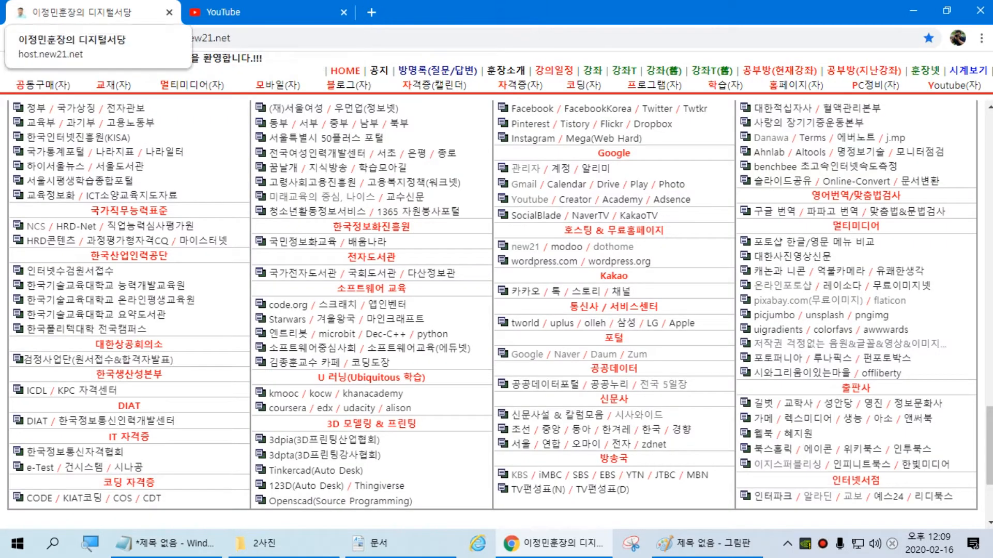
{"action": "left_click", "coordinate": [771, 285]}
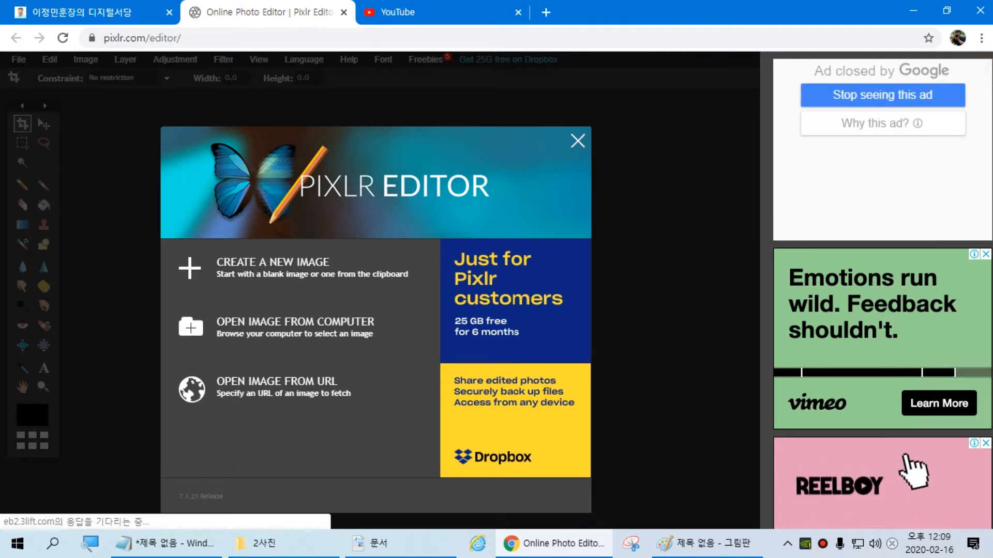
{"action": "left_click", "coordinate": [985, 255]}
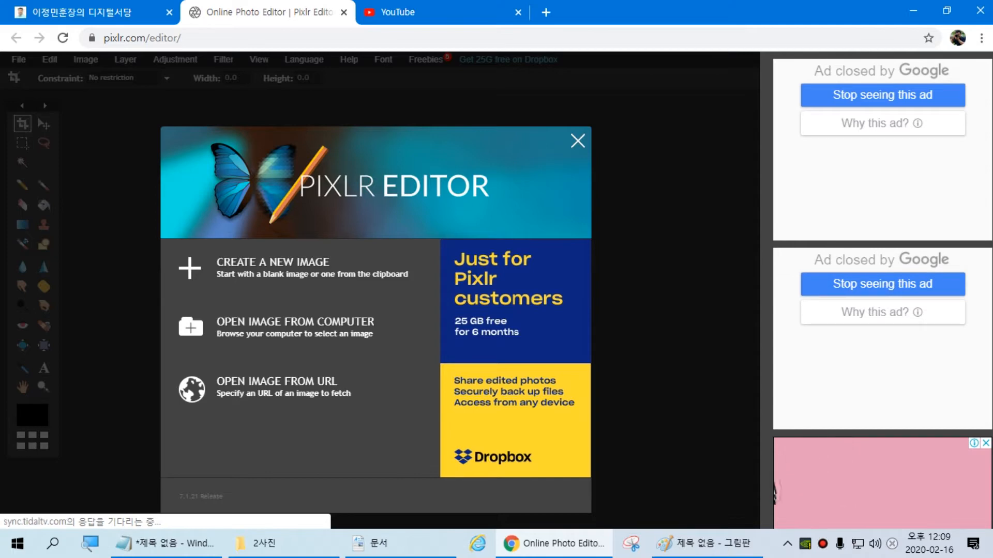
{"action": "left_click", "coordinate": [985, 443]}
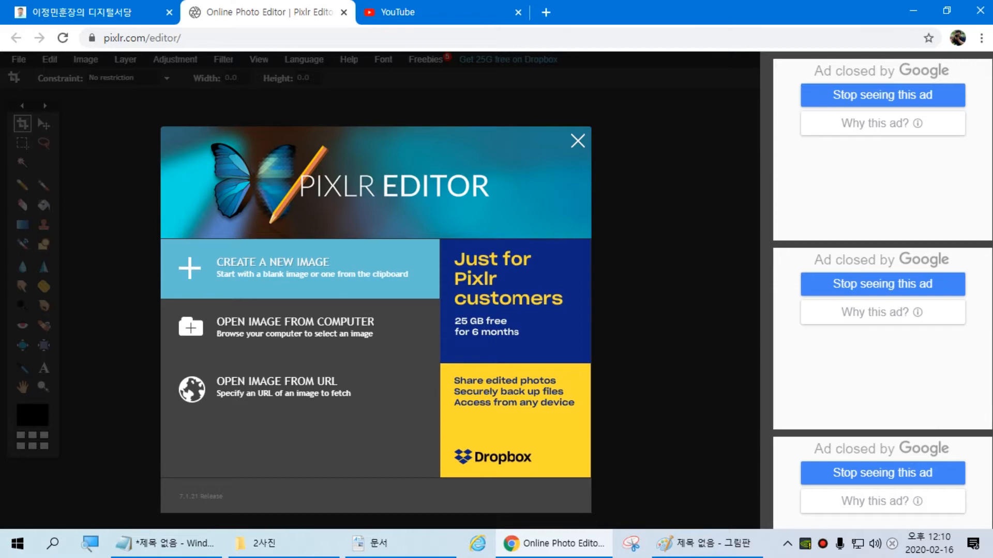
{"action": "left_click", "coordinate": [275, 275]}
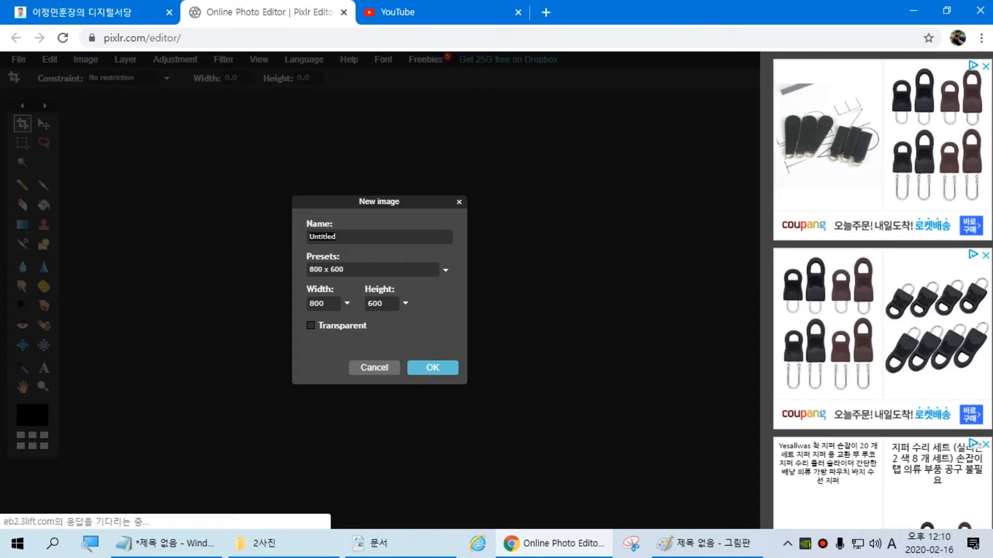
{"action": "left_click_drag", "start_coordinate": [336, 202], "coordinate": [381, 132]}
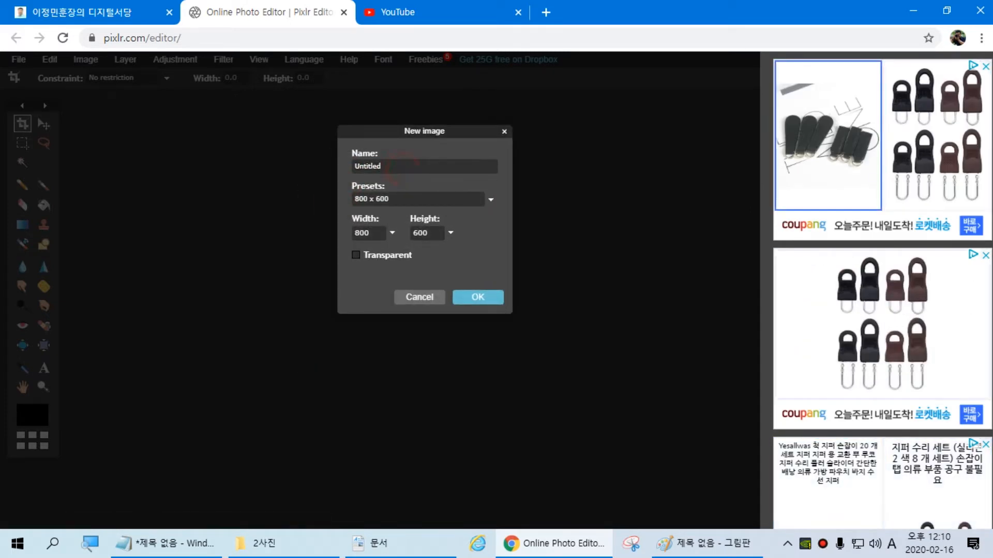
{"action": "key", "text": "BackSpace"}
{"action": "key", "text": "BackSpace"}
{"action": "key", "text": "BackSpace"}
{"action": "key", "text": "BackSpace"}
{"action": "key", "text": "BackSpace"}
{"action": "key", "text": "BackSpace"}
{"action": "key", "text": "BackSpace"}
{"action": "key", "text": "BackSpace"}
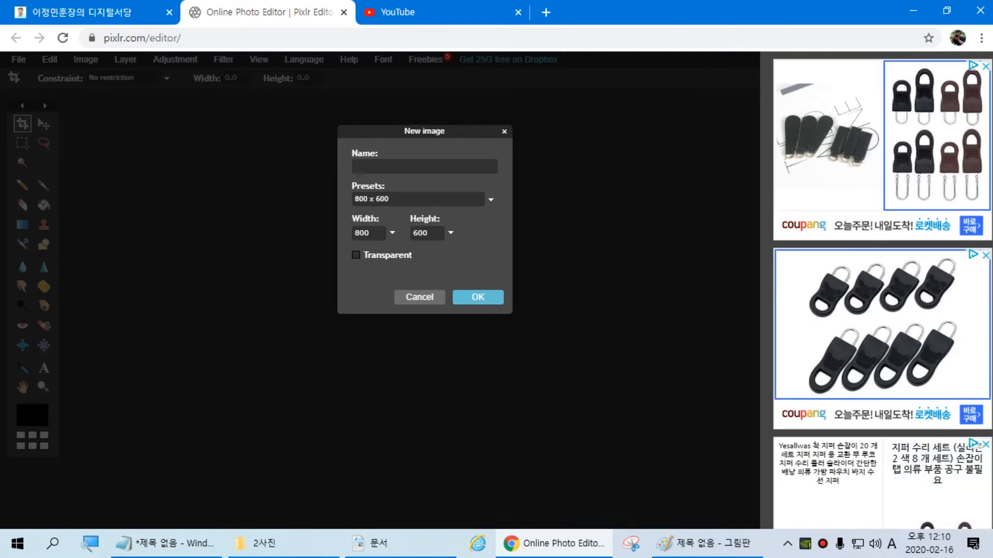
{"action": "type", "text": "d"}
{"action": "key", "text": "Hangul"}
{"action": "type", "text": "체"}
{"action": "key", "text": "BackSpace"}
{"action": "key", "text": "BackSpace"}
{"action": "type", "text": "예제"}
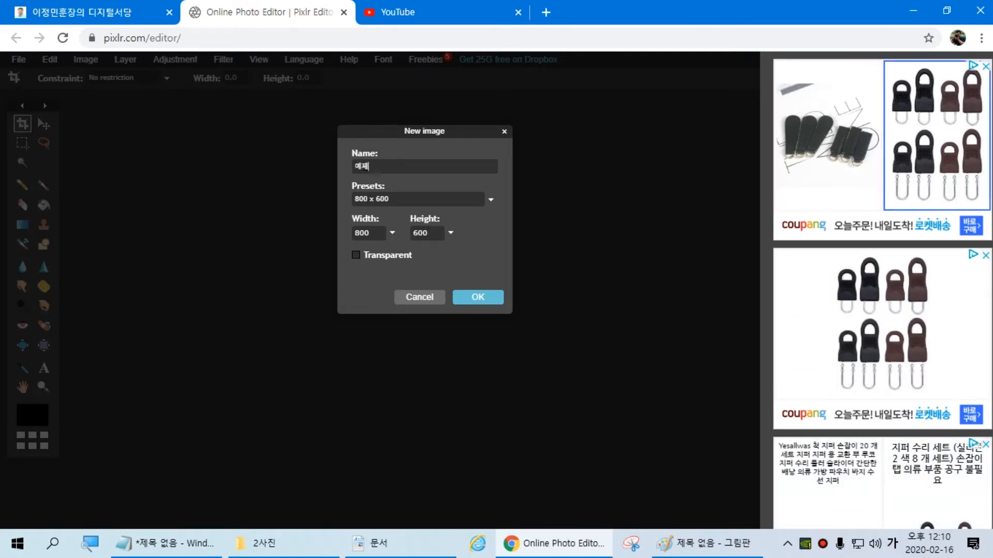
{"action": "left_click", "coordinate": [490, 199]}
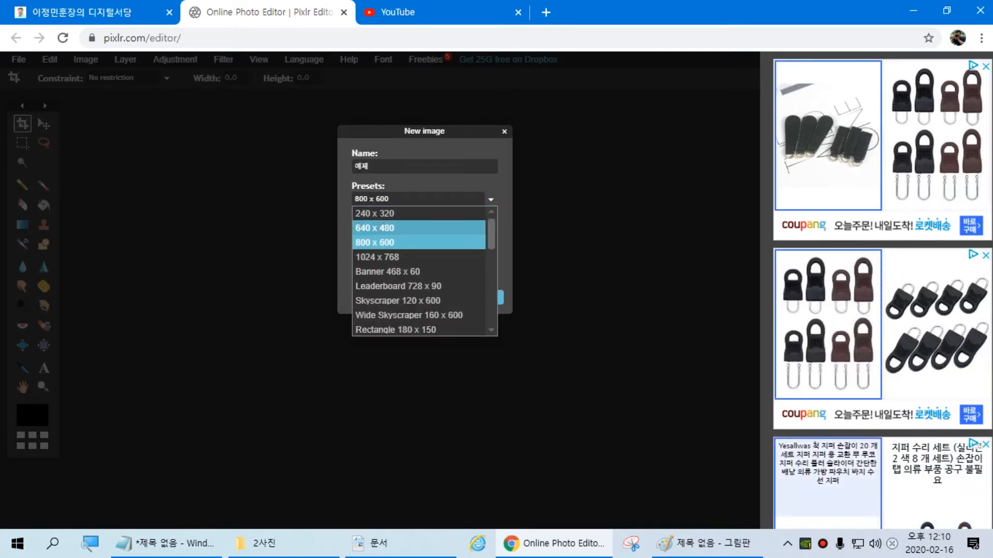
{"action": "scroll", "coordinate": [418, 270], "scroll_direction": "down", "scroll_amount": 3}
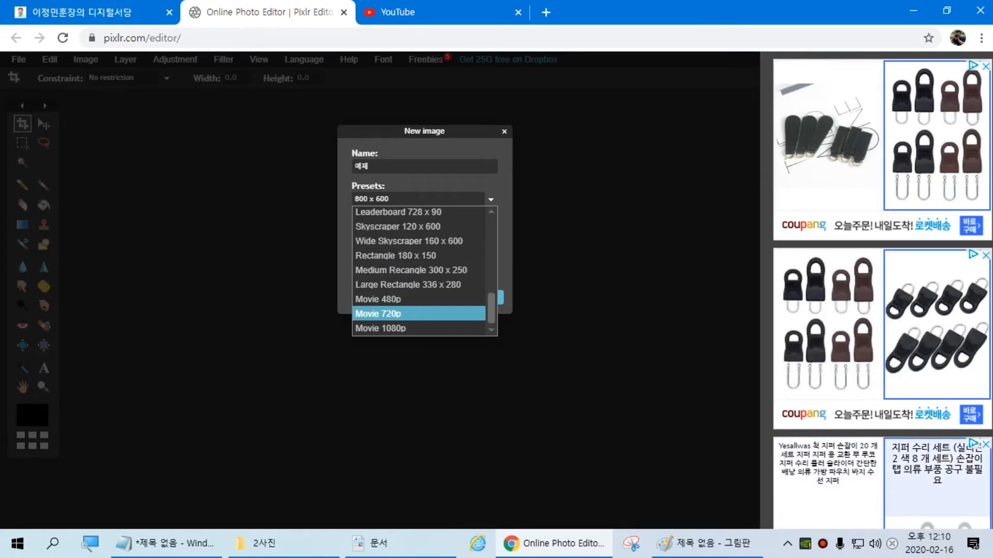
{"action": "left_click", "coordinate": [450, 313]}
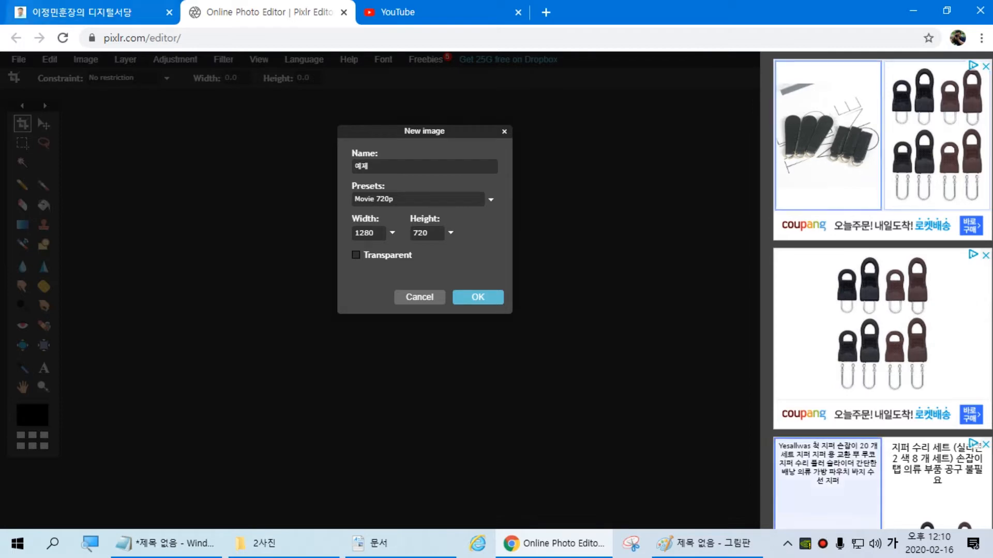
{"action": "left_click", "coordinate": [504, 131]}
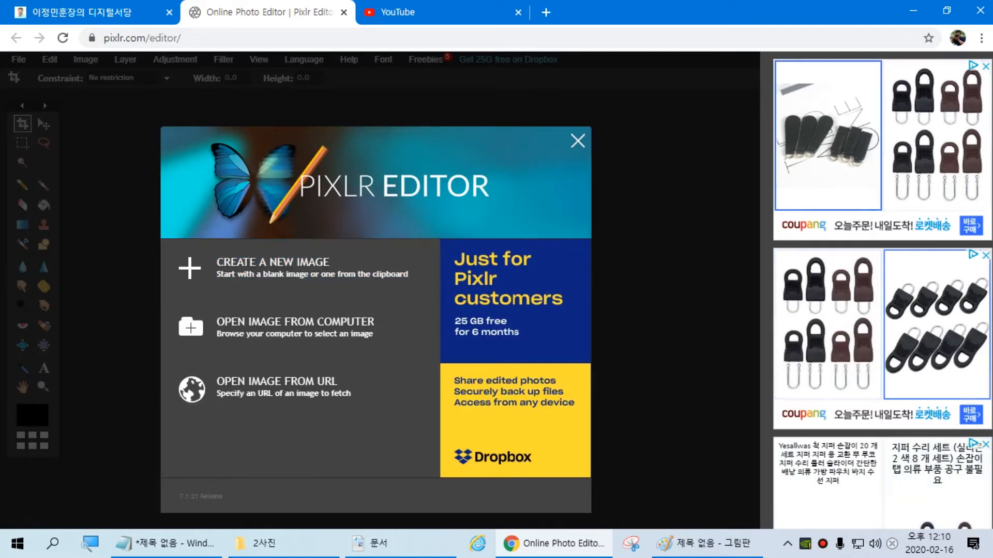
Dismiss the start dialog and set up a new image named 예제 with the Movie 720p preset
{"action": "left_click", "coordinate": [578, 140]}
{"action": "left_click", "coordinate": [19, 59]}
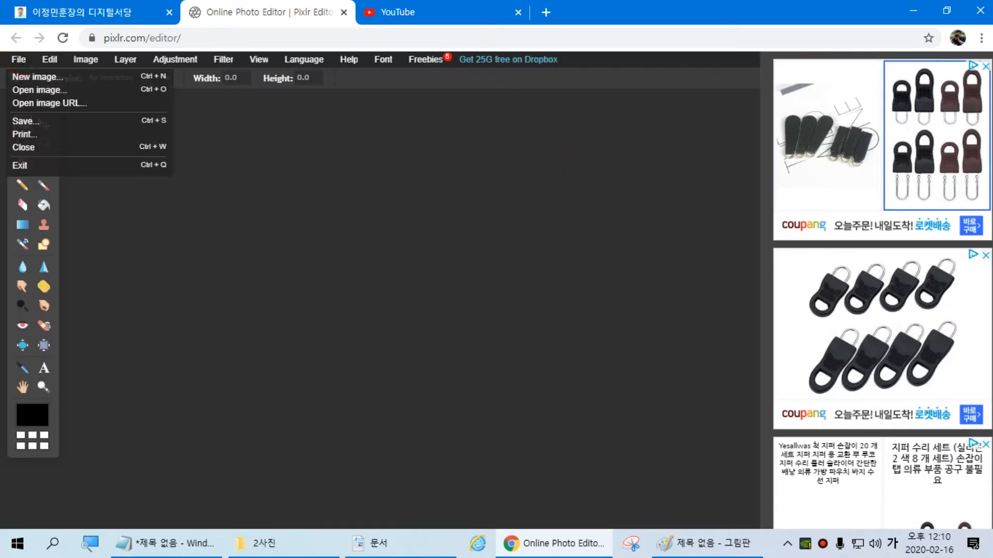
{"action": "left_click", "coordinate": [26, 75]}
{"action": "left_click", "coordinate": [410, 175]}
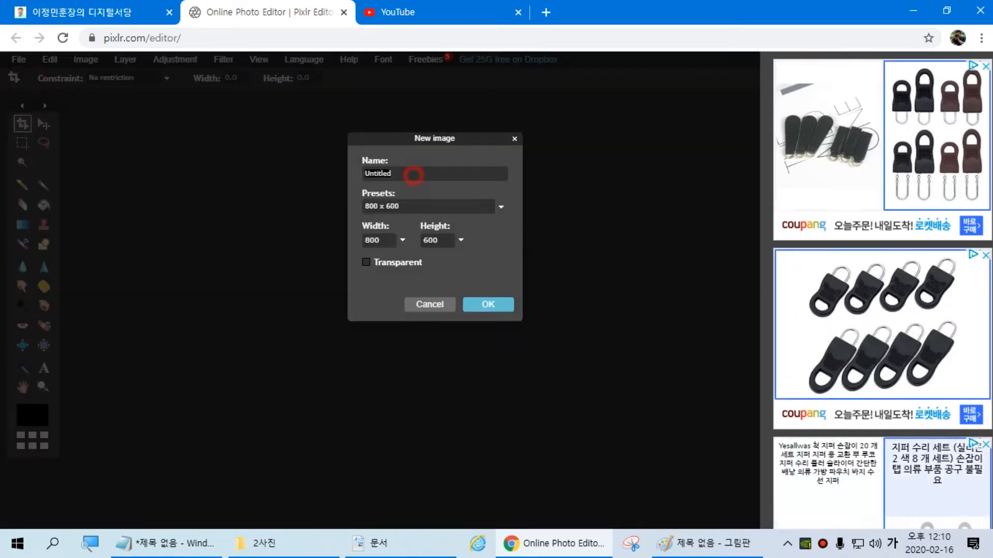
{"action": "type", "text": "ㅇㅖ제"}
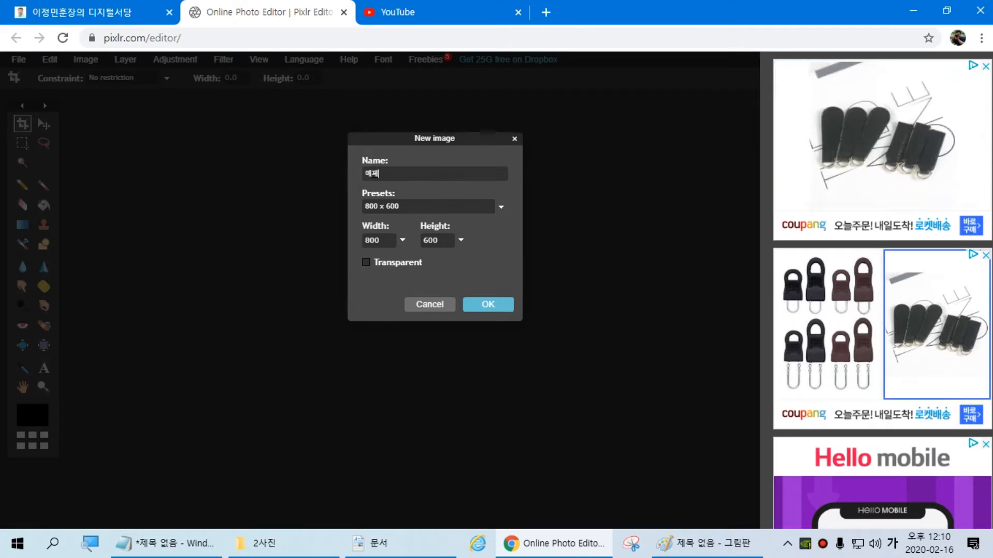
{"action": "left_click", "coordinate": [487, 207]}
{"action": "left_click_drag", "start_coordinate": [502, 236], "coordinate": [501, 310]}
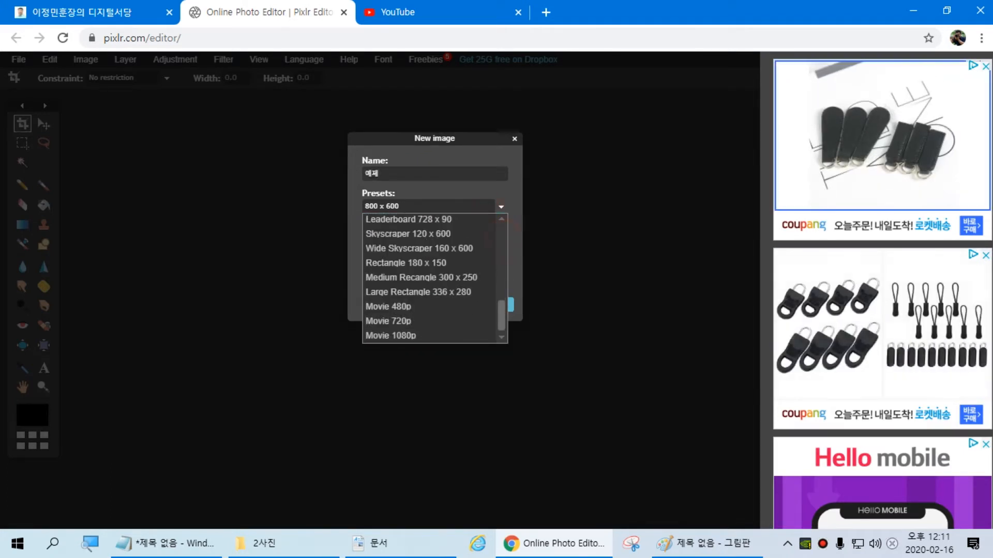
{"action": "left_click", "coordinate": [409, 320]}
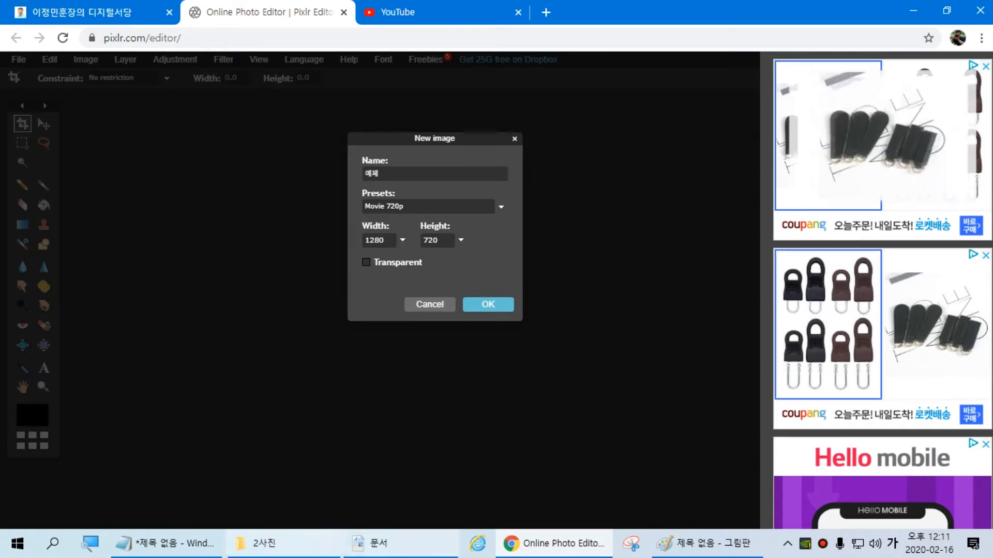
Switch to Notepad and add the line "픽슬러 사용" below "이미지 편집 프로그램 사용하기", with blank lines after it
{"action": "key", "text": "alt+Tab"}
{"action": "scroll", "coordinate": [497, 269], "scroll_direction": "down", "scroll_amount": 1}
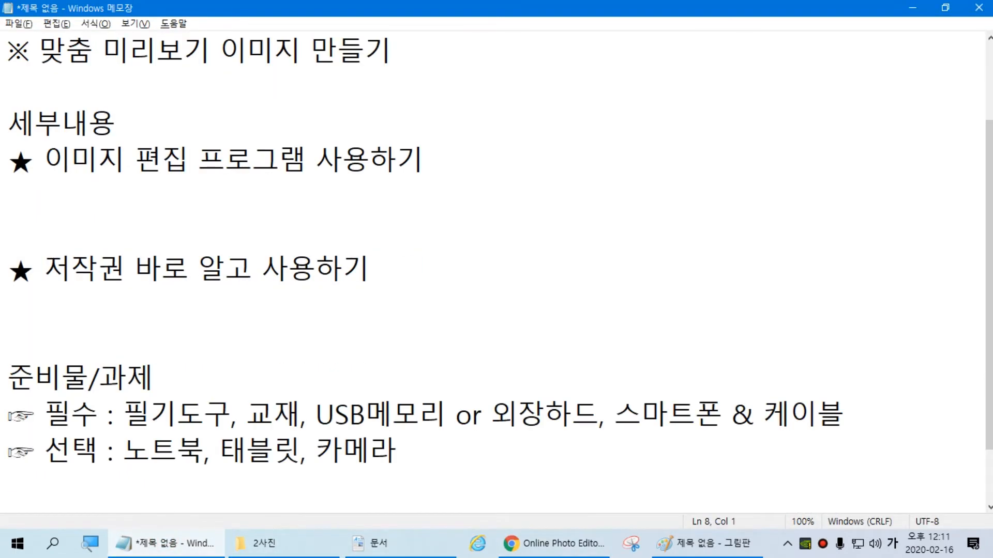
{"action": "type", "text": "픽스ㄹ러 상"}
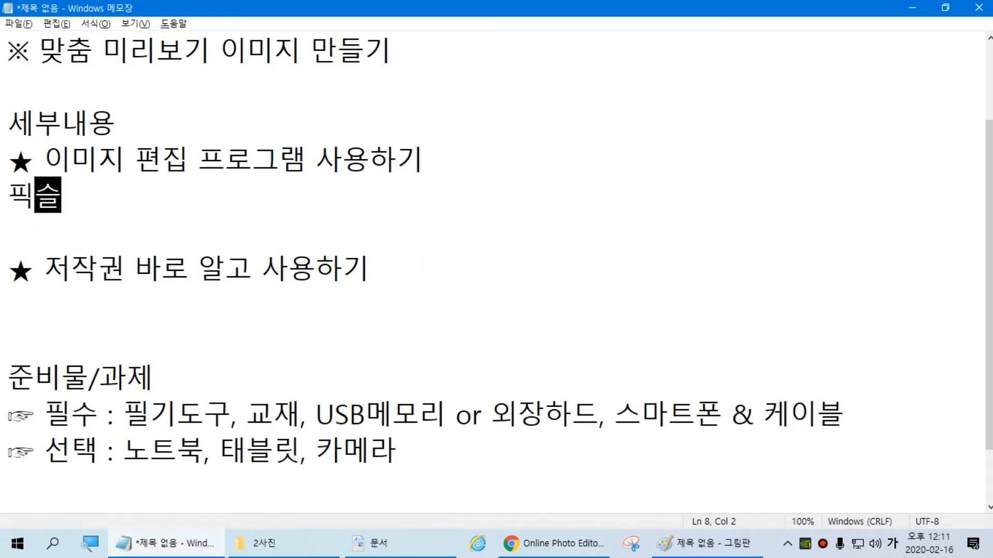
{"action": "type", "text": "ㅛㅇ"}
{"action": "key", "text": "Return"}
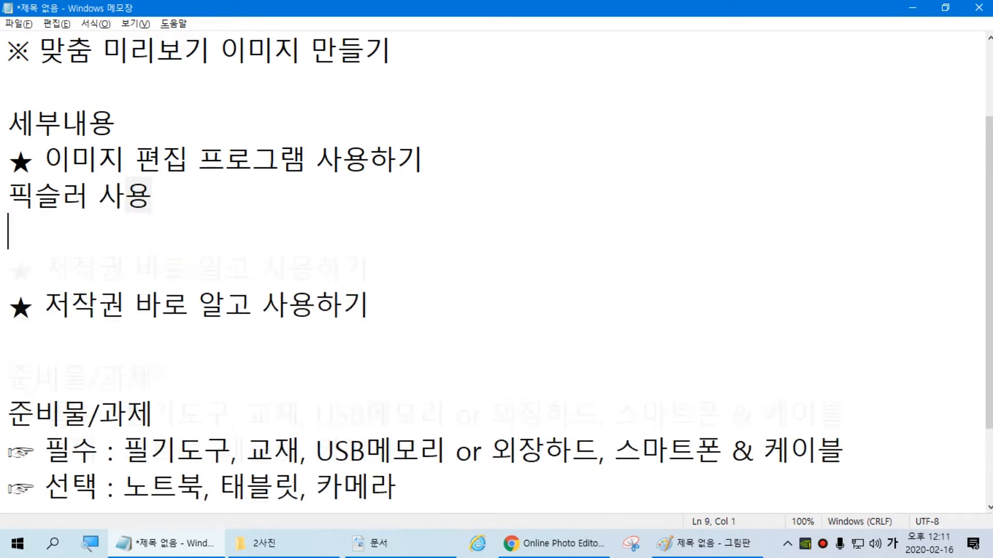
{"action": "key", "text": "Return"}
{"action": "key", "text": "Up"}
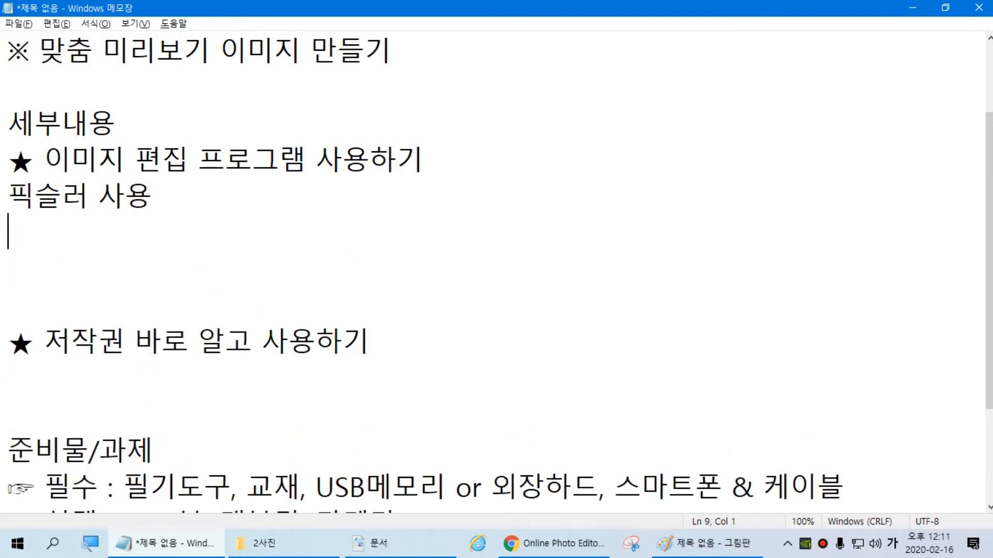
Add the lines "720p, 1080p" and "720p : 1280*720" under "픽슬러 사용"
{"action": "type", "text": "720"}
{"action": "key", "text": "Hangul"}
{"action": "type", "text": "p"}
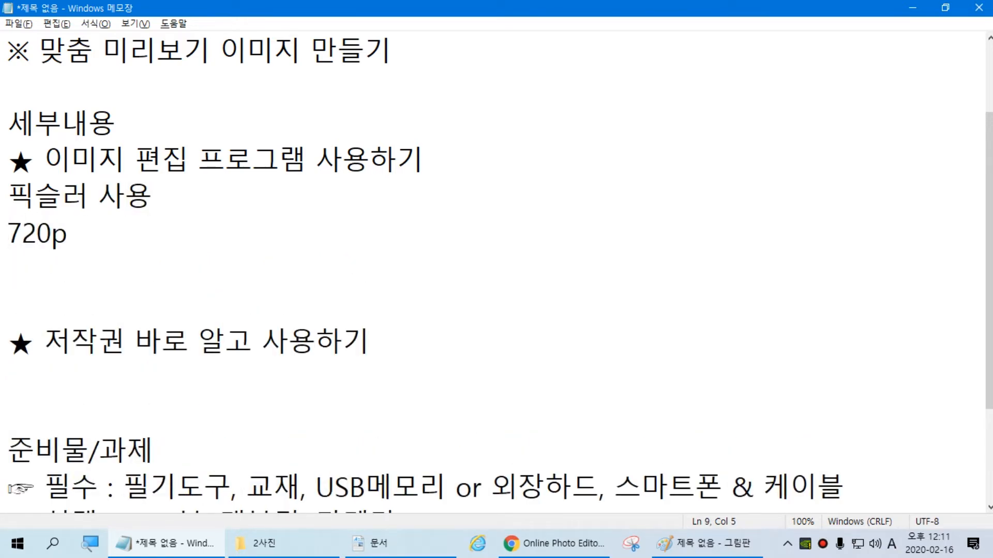
{"action": "type", "text": ", 1080p"}
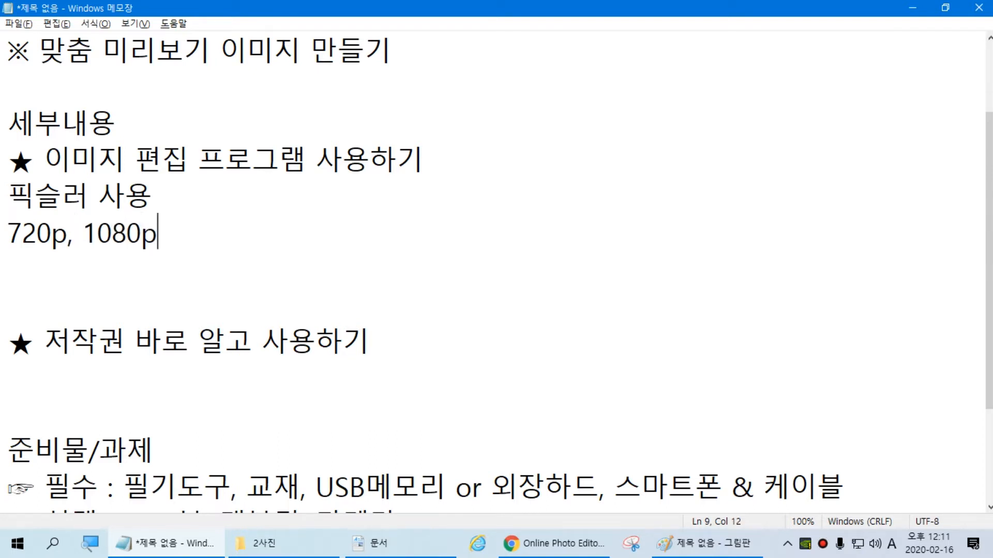
{"action": "key", "text": "Return"}
{"action": "type", "text": "720p : 12"}
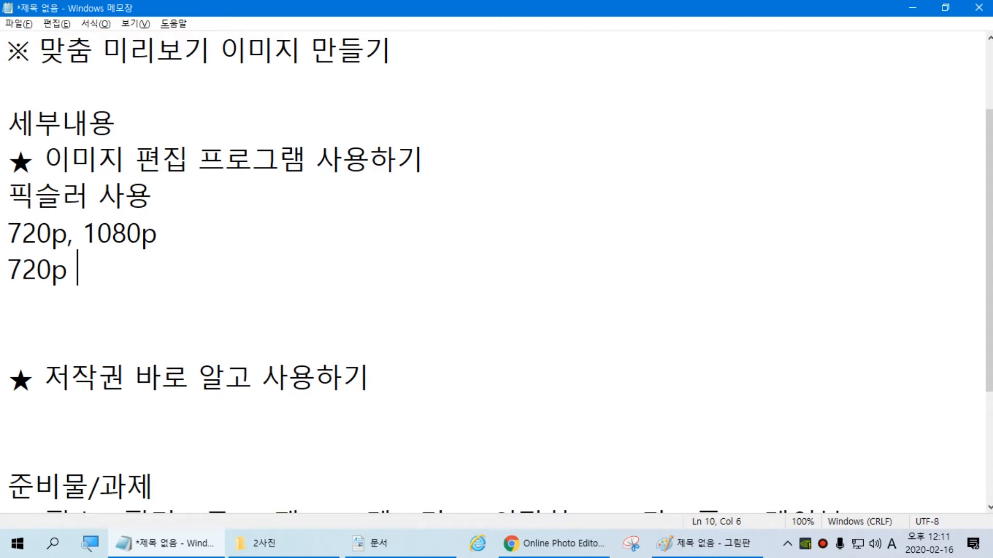
{"action": "type", "text": "80"}
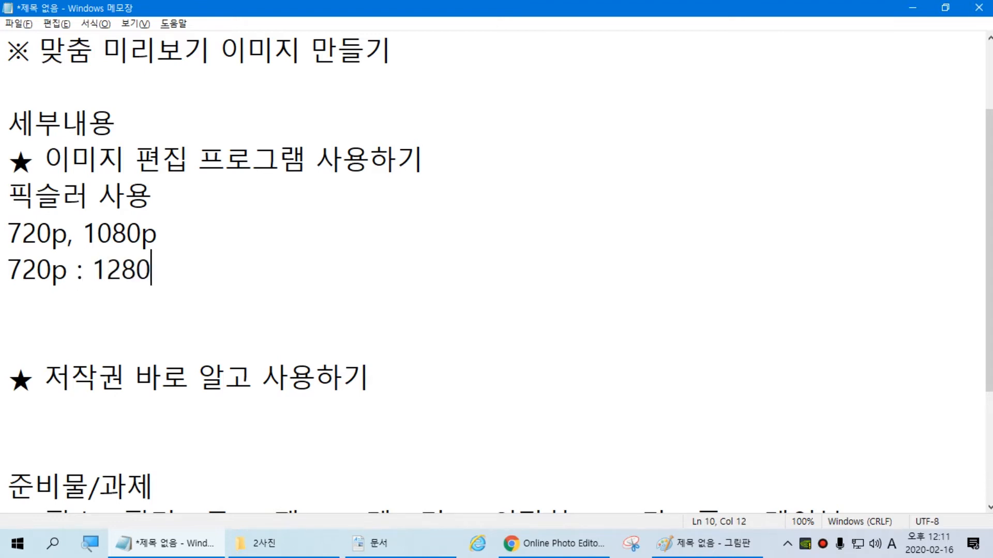
{"action": "type", "text": "*720"}
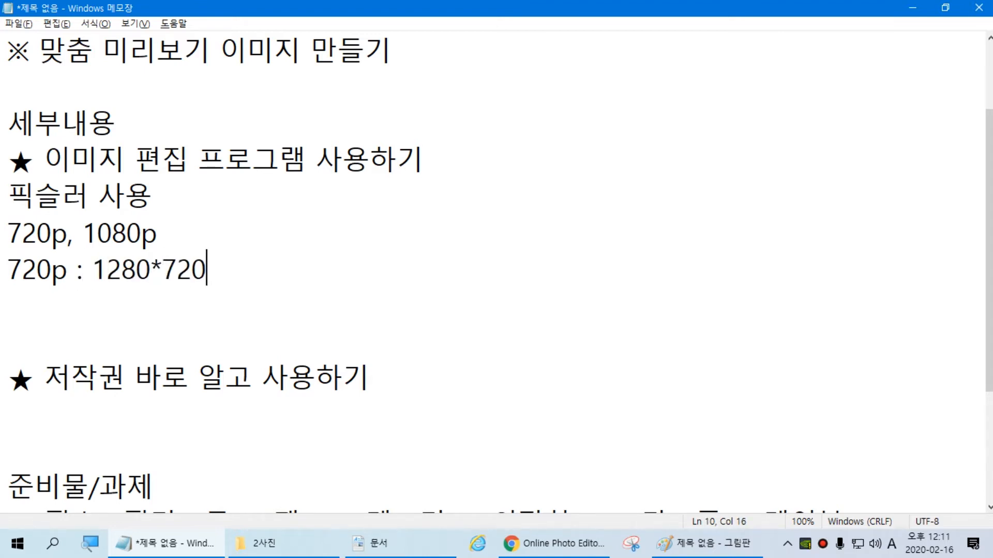
Add the line "1080p : 1920*1280" below "720p : 1280*720", with a blank line after it
{"action": "key", "text": "Return"}
{"action": "type", "text": "1080"}
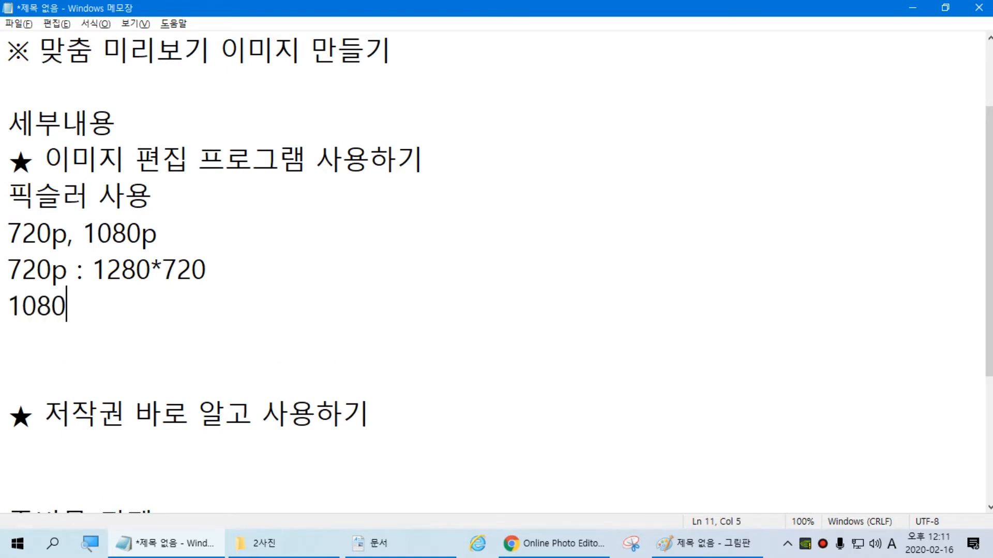
{"action": "type", "text": "p : 192"}
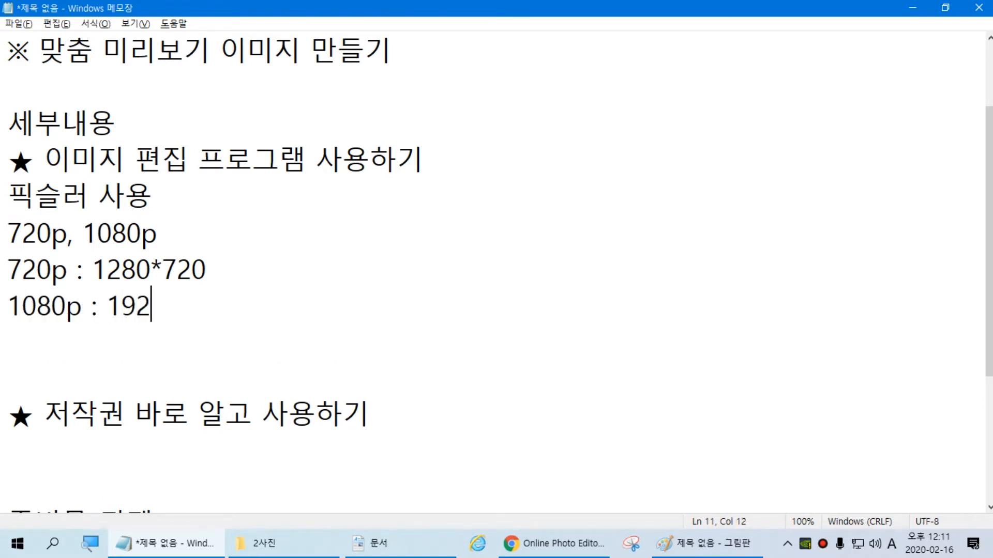
{"action": "type", "text": "0*1280"}
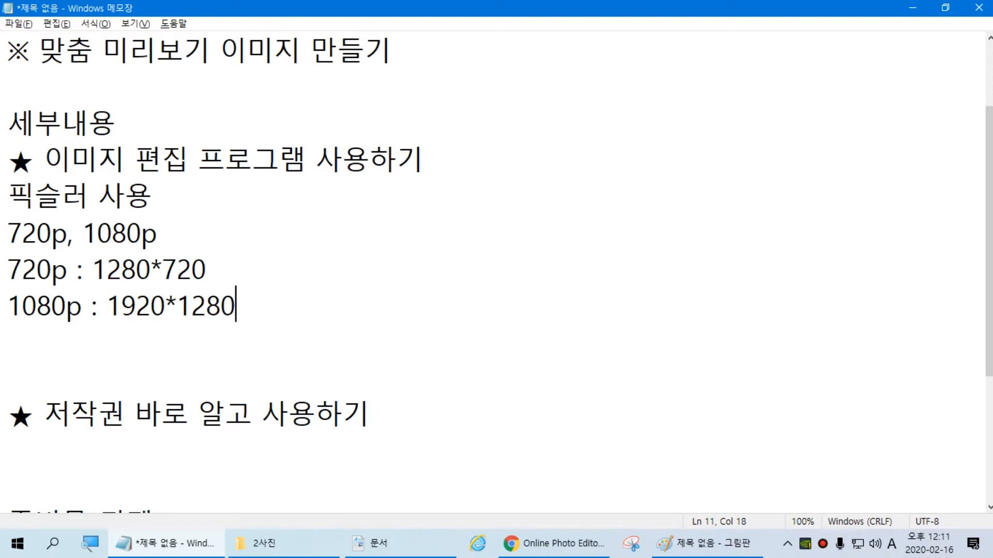
{"action": "key", "text": "Return"}
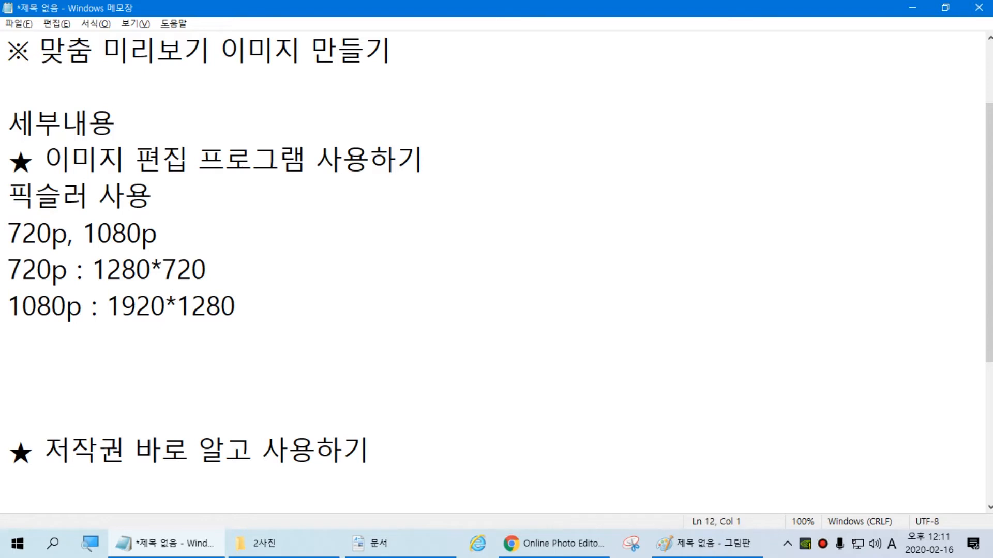
{"action": "left_click_drag", "start_coordinate": [250, 304], "coordinate": [7, 305]}
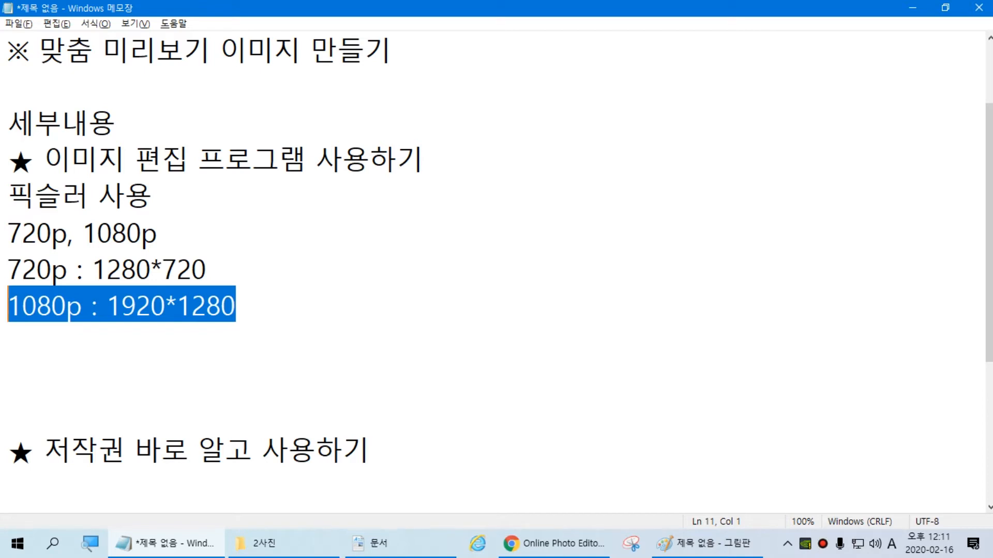
{"action": "left_click_drag", "start_coordinate": [93, 269], "coordinate": [151, 269]}
{"action": "left_click", "coordinate": [129, 336]}
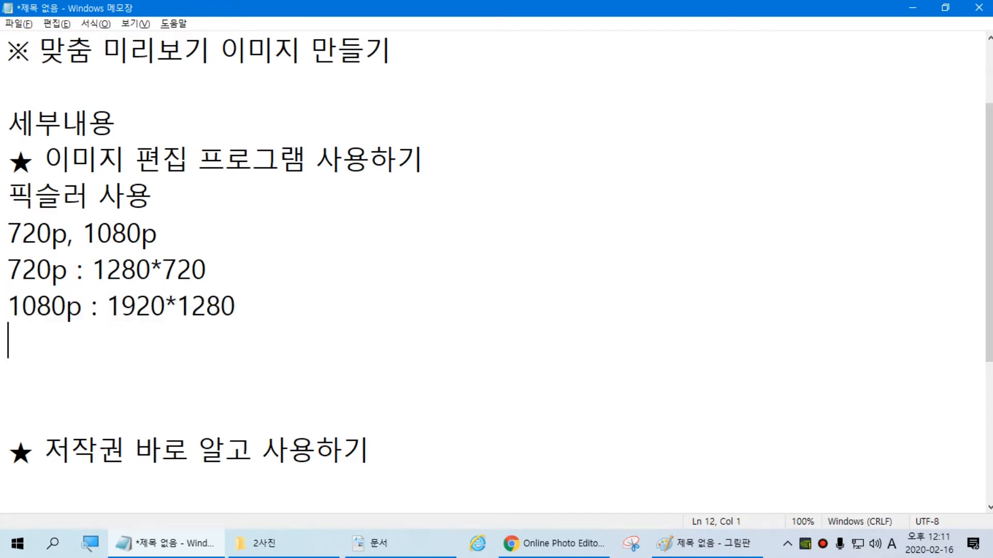
{"action": "left_click_drag", "start_coordinate": [9, 270], "coordinate": [68, 269]}
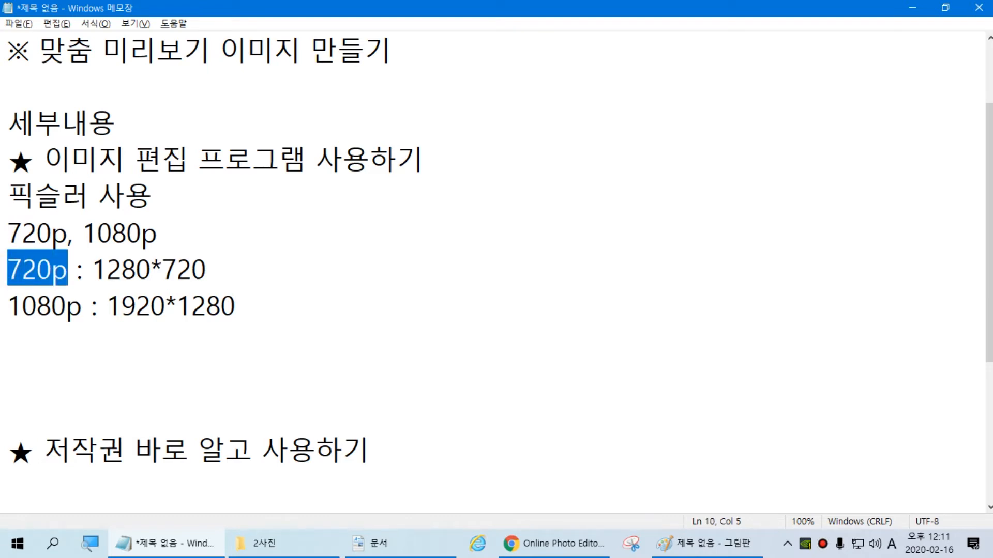
Switch back to Pixlr Editor and create the 1280 x 720 image named 예제 with Transparent turned off
{"action": "key", "text": "alt+Tab"}
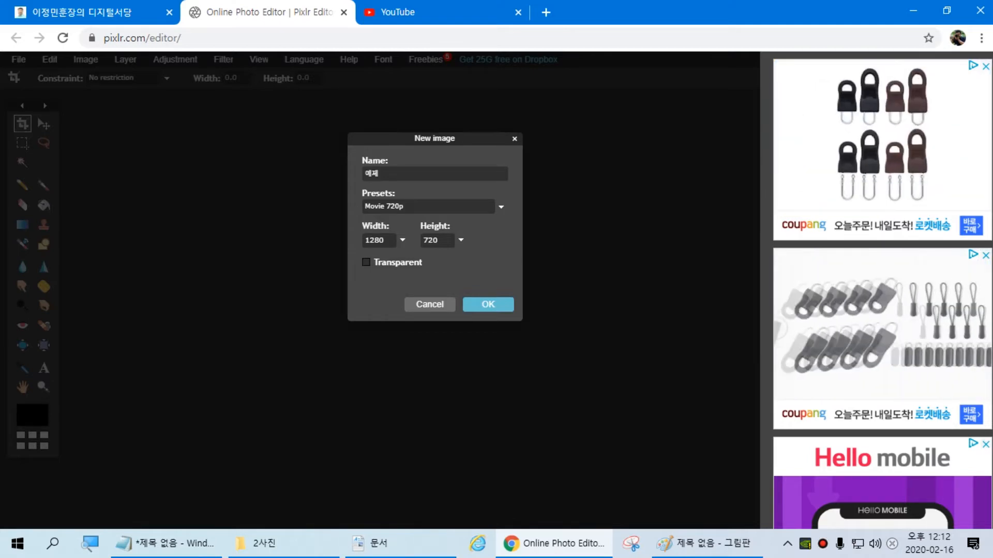
{"action": "left_click", "coordinate": [366, 262]}
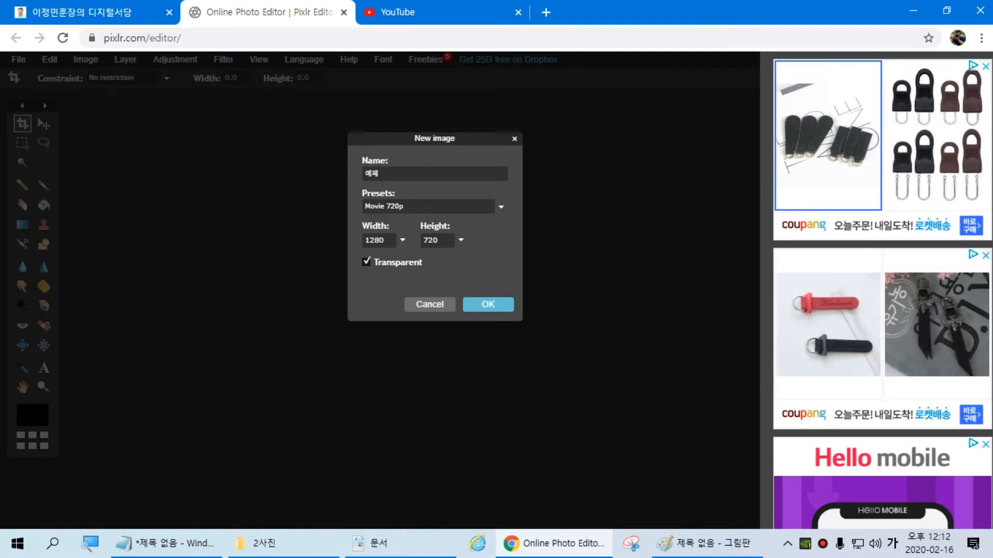
{"action": "left_click", "coordinate": [378, 264]}
{"action": "left_click", "coordinate": [378, 263]}
{"action": "left_click", "coordinate": [378, 263]}
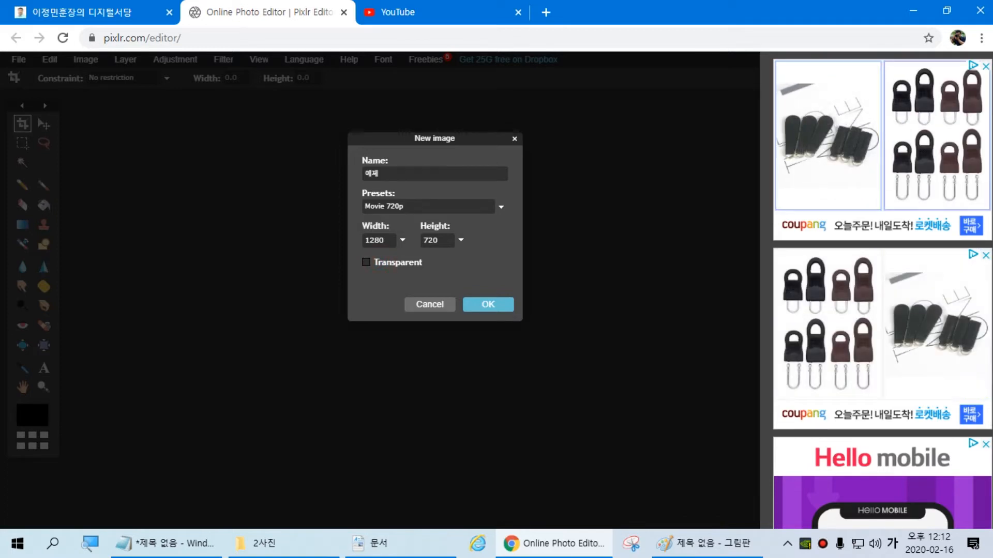
{"action": "left_click", "coordinate": [483, 305]}
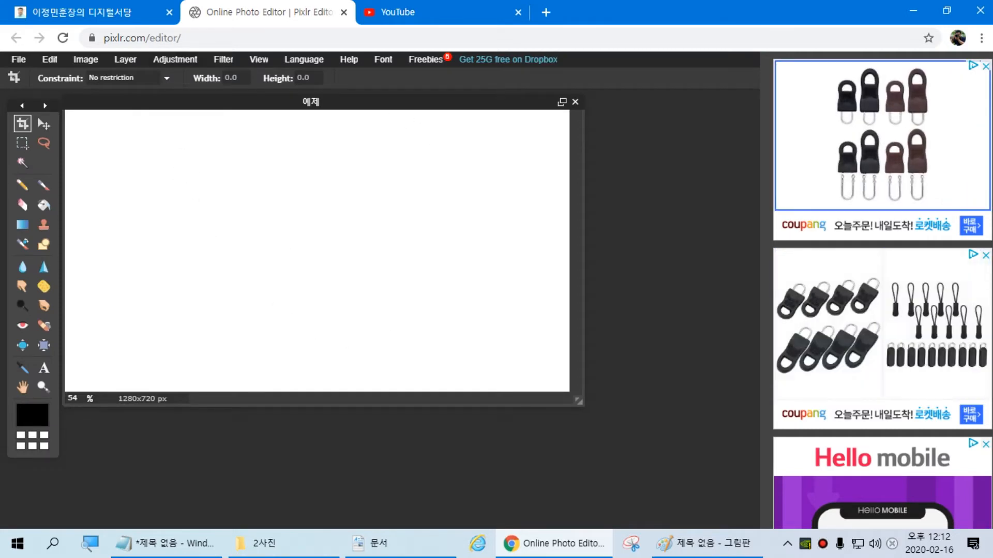
Create a second image with the Movie 720p preset and a transparent background, and close it again
{"action": "left_click", "coordinate": [19, 59]}
{"action": "left_click", "coordinate": [36, 75]}
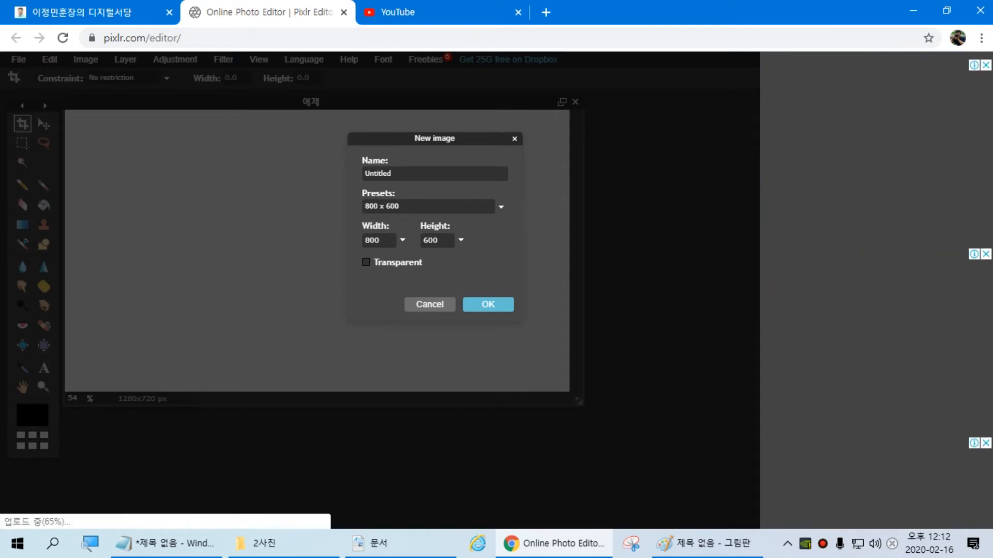
{"action": "left_click", "coordinate": [501, 207]}
{"action": "scroll", "coordinate": [430, 279], "scroll_direction": "down", "scroll_amount": 2}
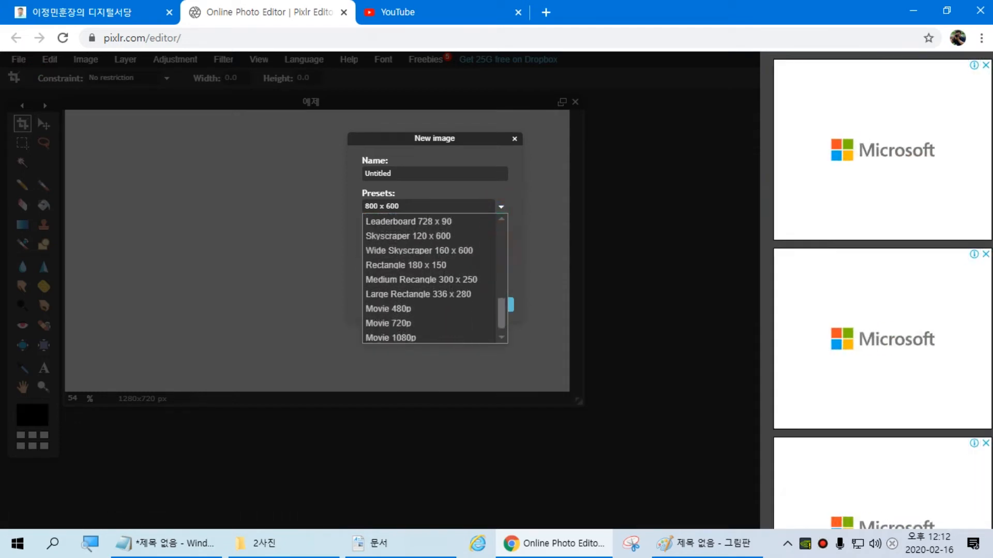
{"action": "left_click", "coordinate": [416, 321]}
{"action": "left_click", "coordinate": [367, 262]}
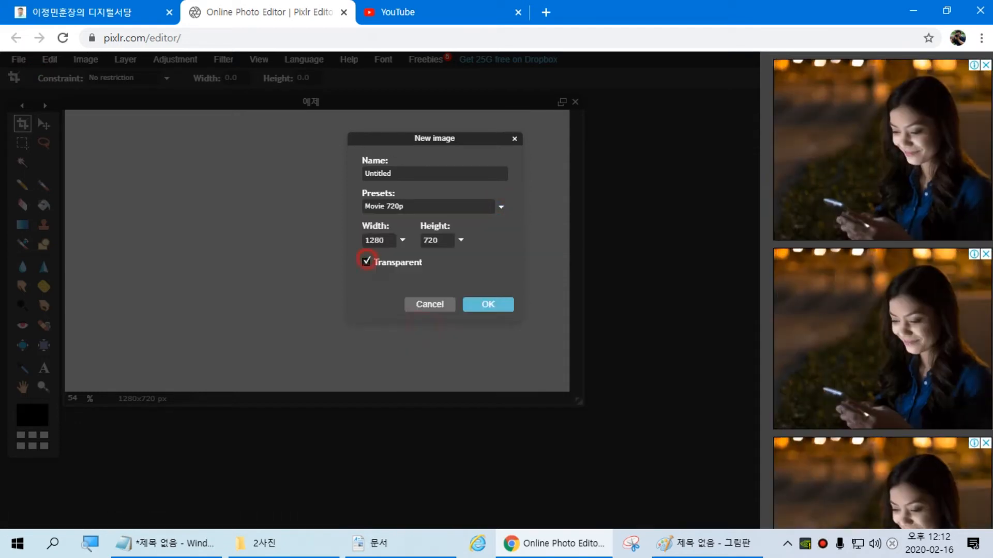
{"action": "left_click", "coordinate": [476, 304]}
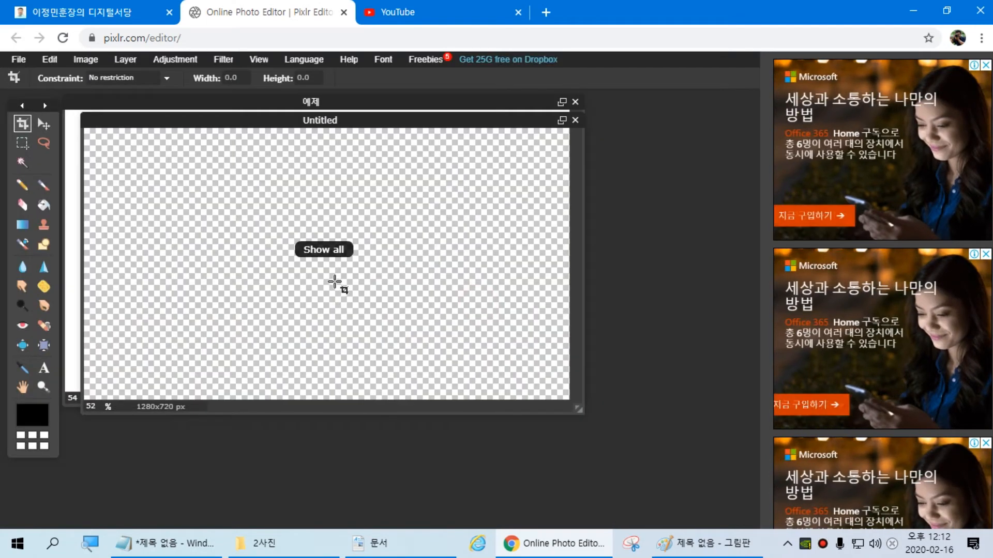
{"action": "left_click_drag", "start_coordinate": [417, 116], "coordinate": [550, 141]}
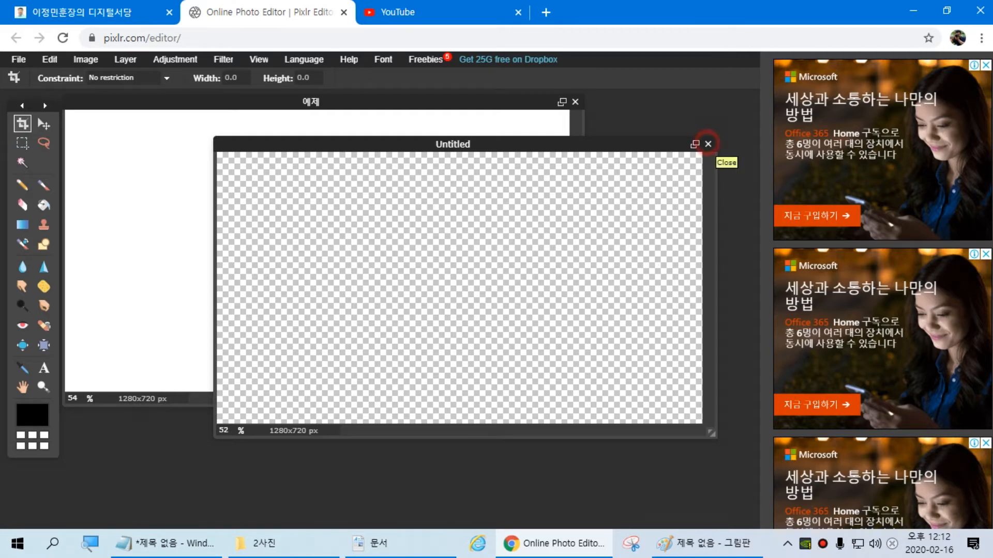
{"action": "left_click", "coordinate": [708, 144]}
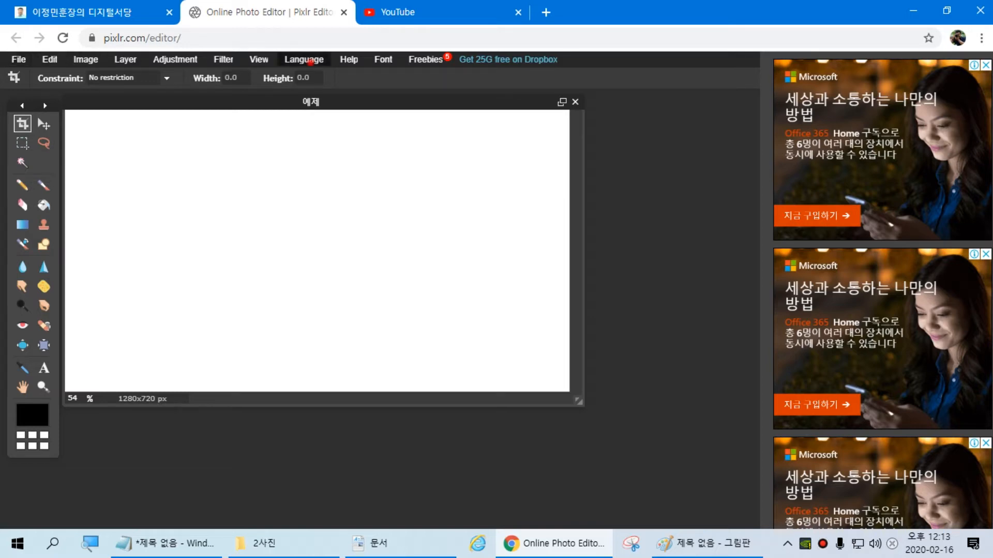
Set the editor's interface language to Korean (한국어) and close the three ads beside the editor
{"action": "left_click", "coordinate": [304, 60]}
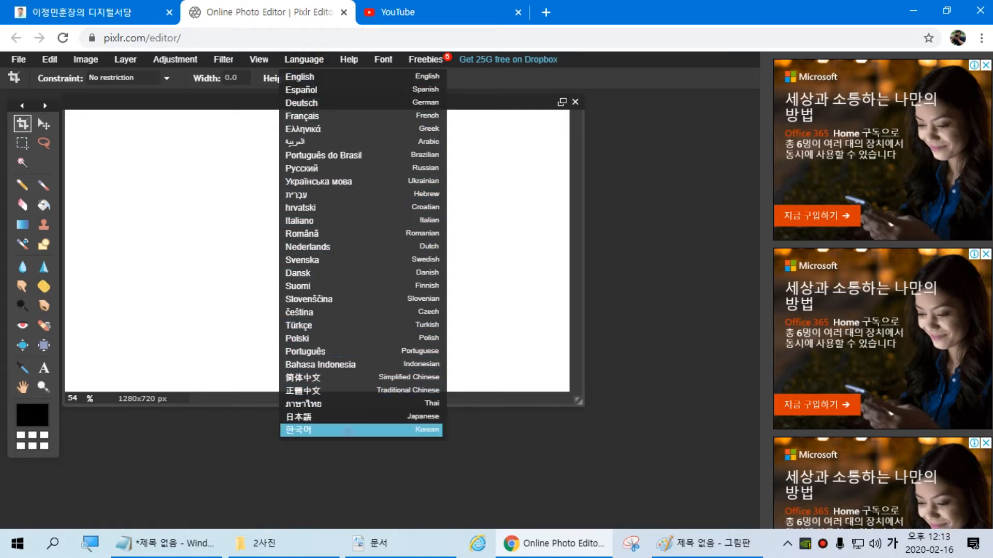
{"action": "left_click", "coordinate": [311, 430]}
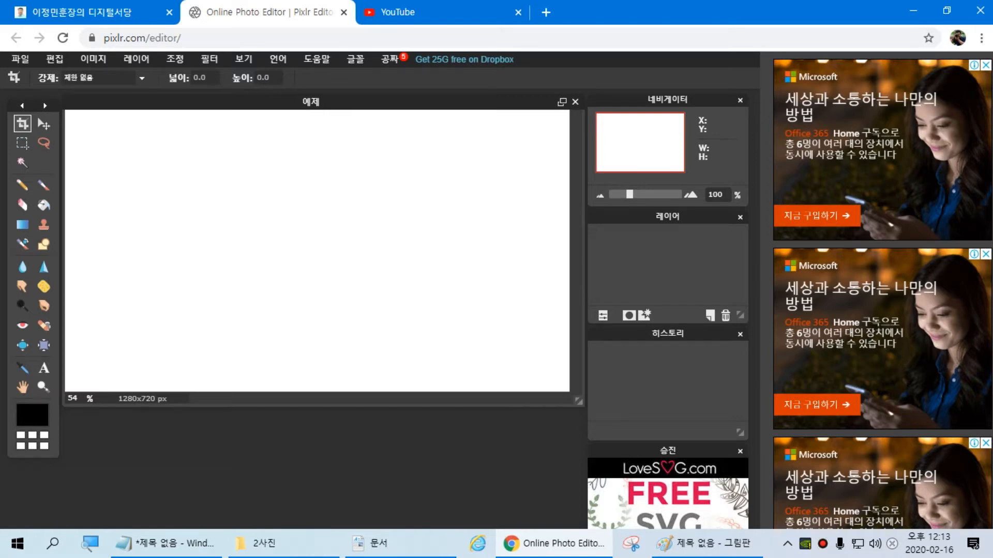
{"action": "left_click", "coordinate": [986, 65]}
{"action": "left_click", "coordinate": [907, 95]}
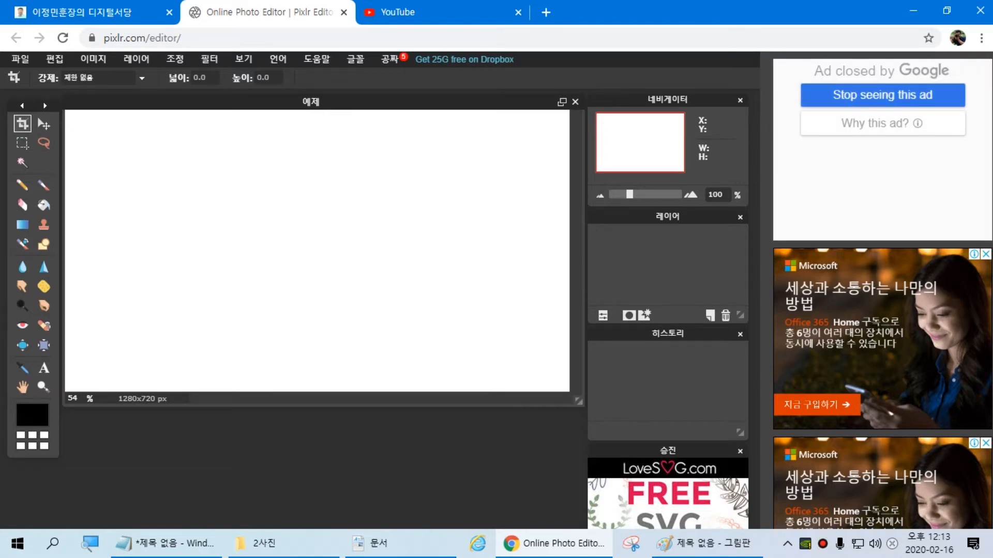
{"action": "left_click", "coordinate": [985, 254]}
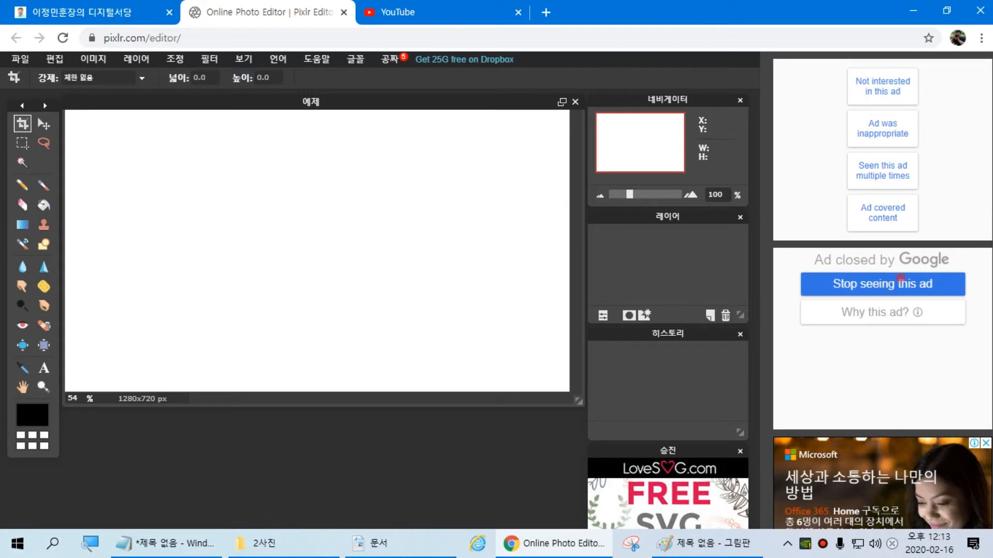
{"action": "left_click", "coordinate": [900, 282]}
{"action": "left_click", "coordinate": [987, 443]}
{"action": "left_click", "coordinate": [909, 472]}
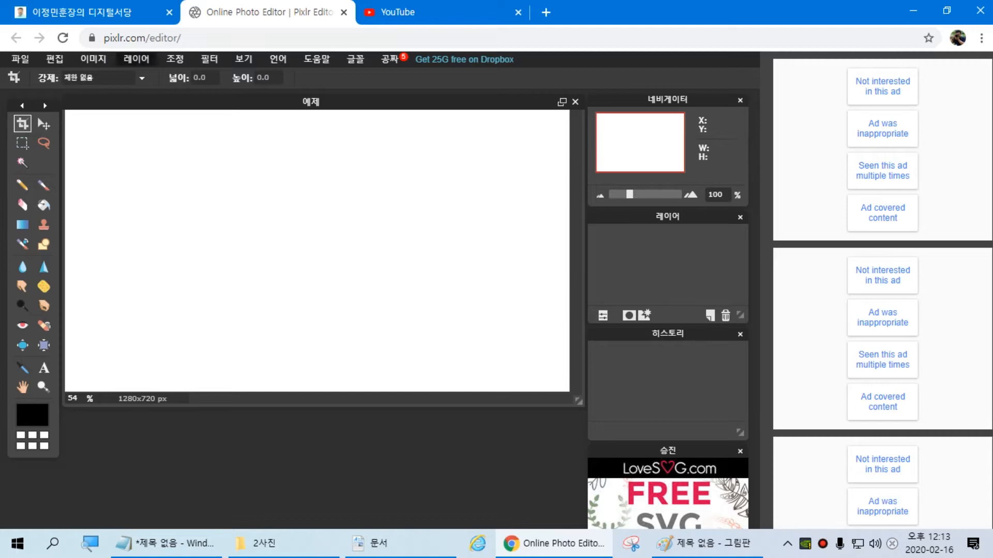
Open IMG_52.jpg from the 2사진 folder within Vegas Pro 14(교재 샘플) on drive E: and move its image window slightly down
{"action": "left_click", "coordinate": [20, 59]}
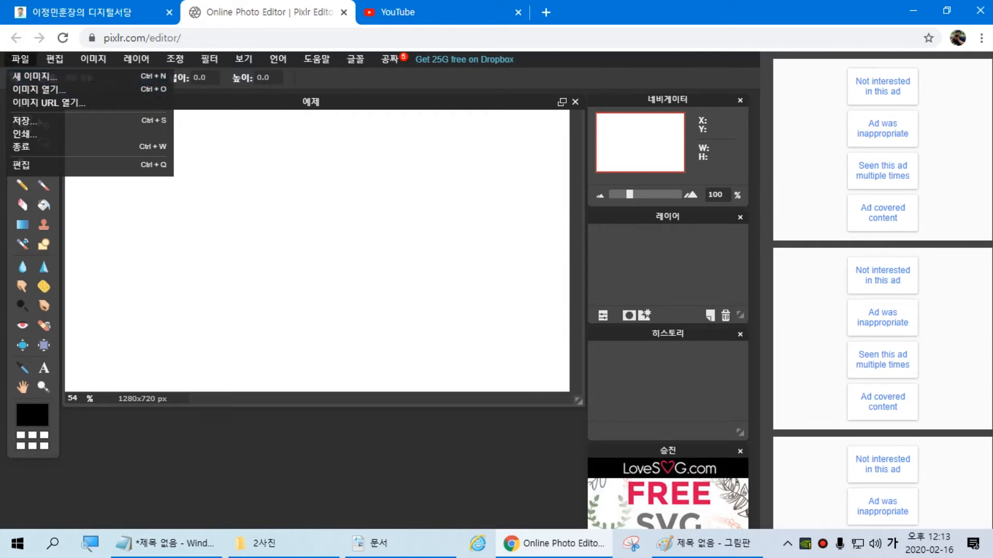
{"action": "left_click", "coordinate": [36, 89]}
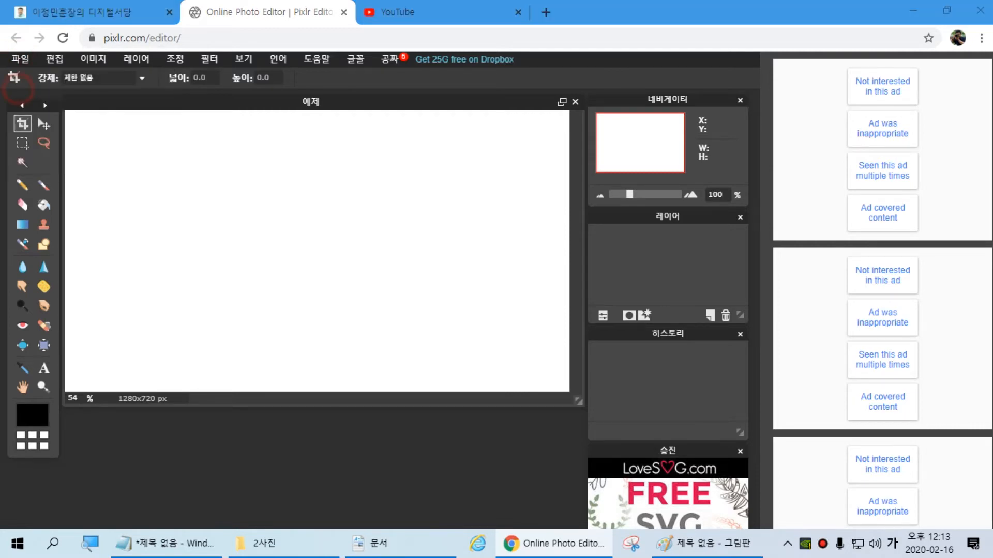
{"action": "mouse_move", "coordinate": [442, 29]}
{"action": "left_mouse_down"}
{"action": "mouse_move", "coordinate": [614, 15]}
{"action": "mouse_move", "coordinate": [442, 14]}
{"action": "left_mouse_up"}
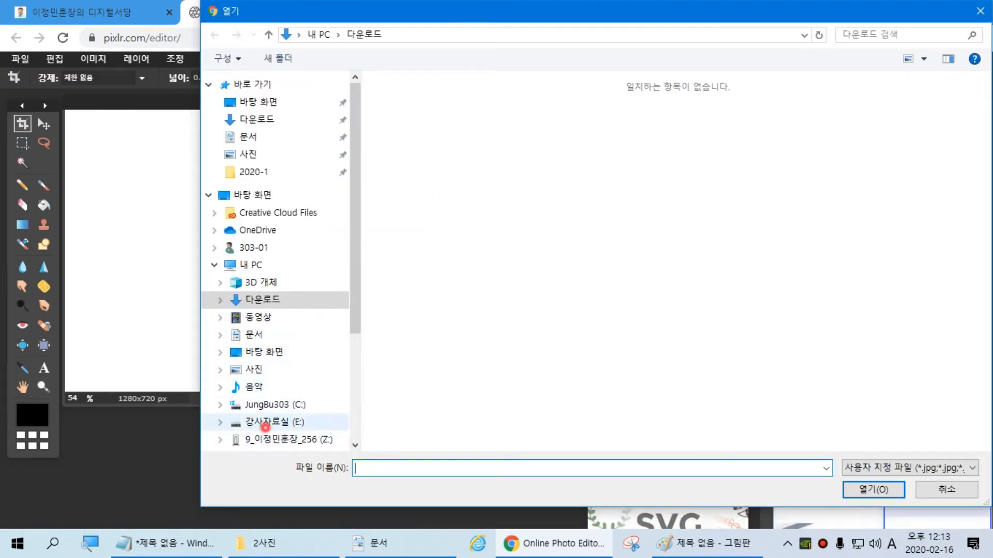
{"action": "left_click", "coordinate": [264, 422]}
{"action": "double_click", "coordinate": [434, 175]}
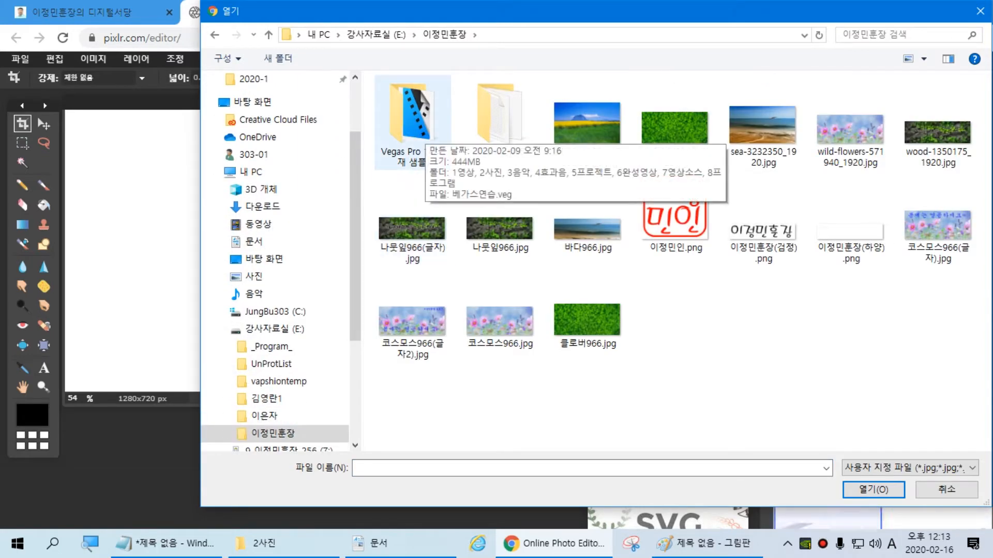
{"action": "left_click", "coordinate": [425, 129]}
{"action": "double_click", "coordinate": [425, 129]}
{"action": "double_click", "coordinate": [403, 115]}
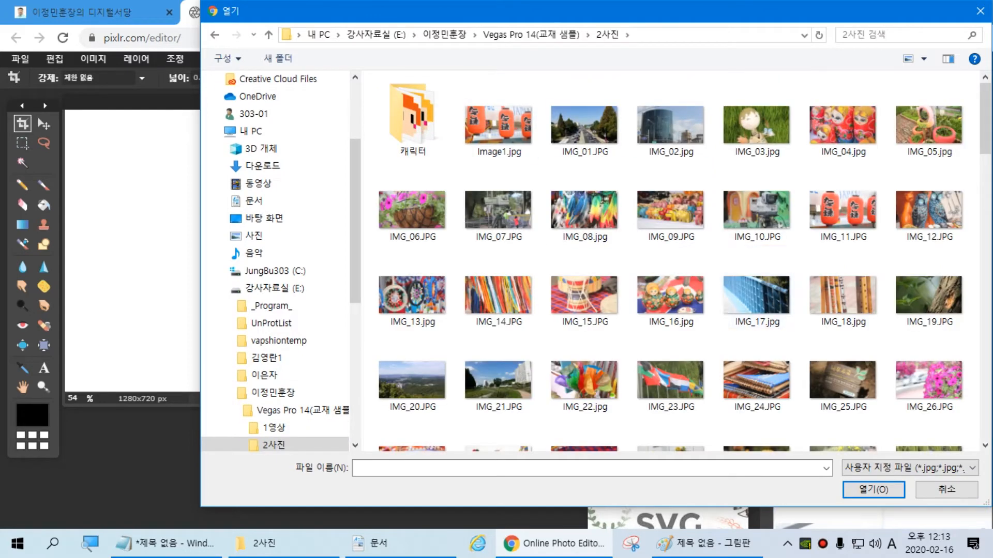
{"action": "scroll", "coordinate": [671, 305], "scroll_direction": "down", "scroll_amount": 10}
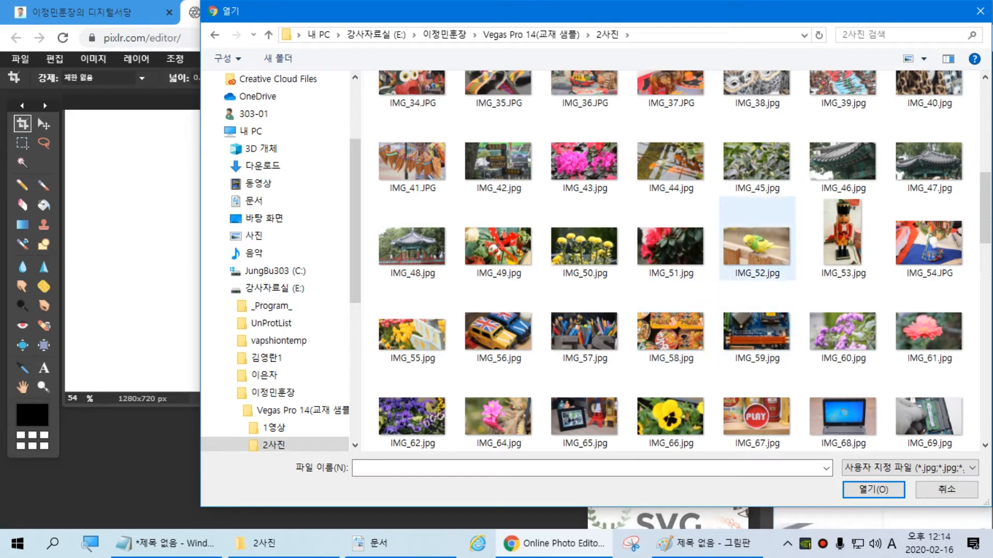
{"action": "left_click", "coordinate": [756, 269]}
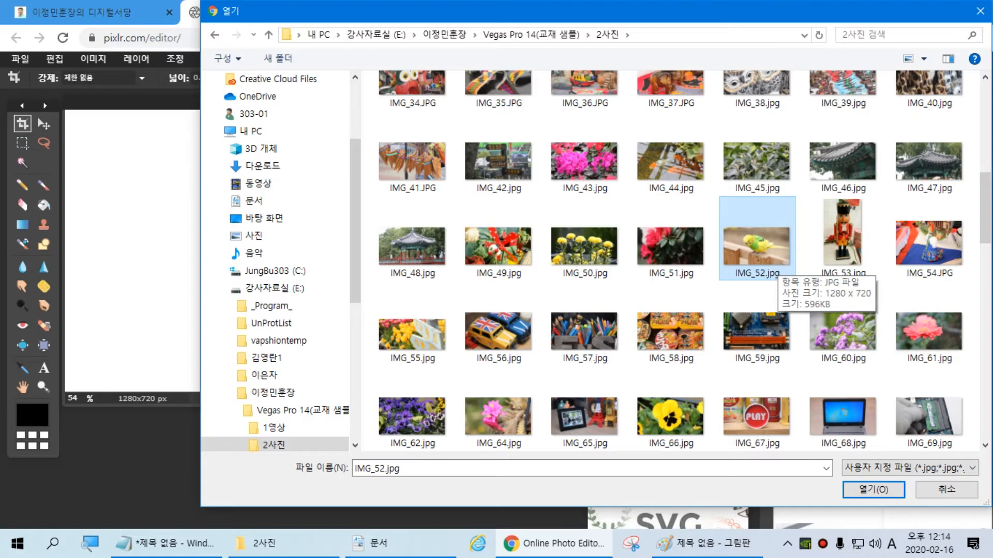
{"action": "left_click", "coordinate": [874, 489]}
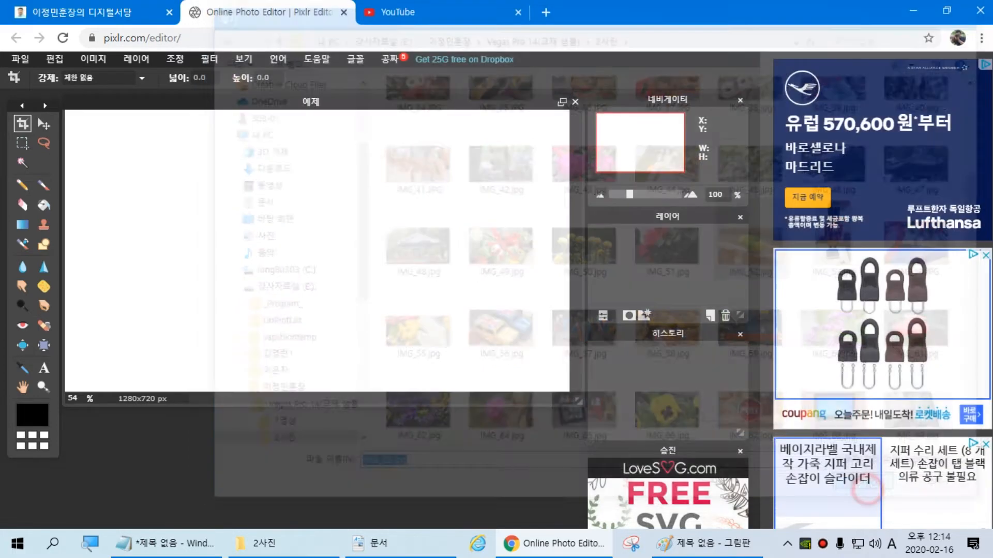
{"action": "left_click_drag", "start_coordinate": [354, 120], "coordinate": [359, 151]}
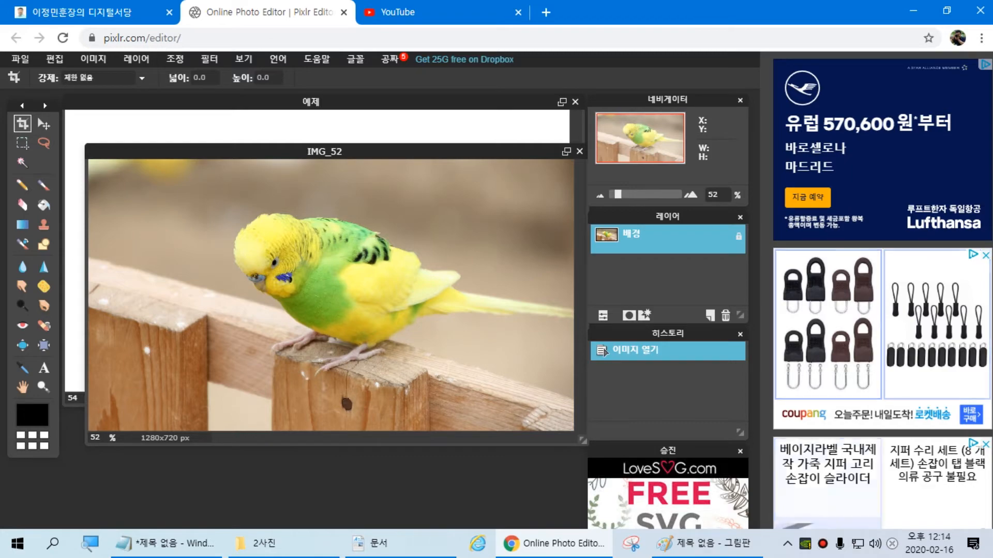
Shrink the browser window, move it aside and maximize it again
{"action": "left_click", "coordinate": [946, 10]}
{"action": "left_click_drag", "start_coordinate": [694, 15], "coordinate": [437, 21]}
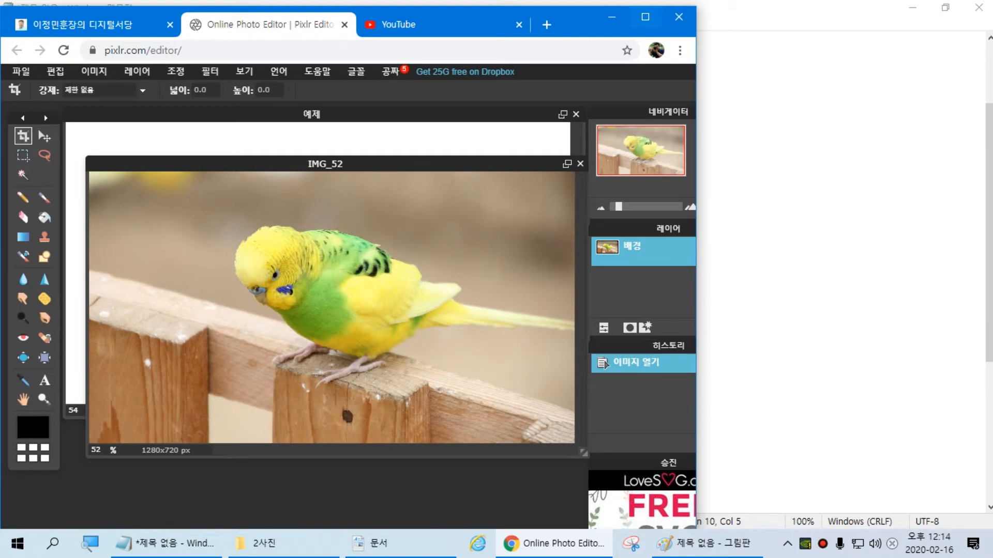
{"action": "left_click", "coordinate": [645, 17]}
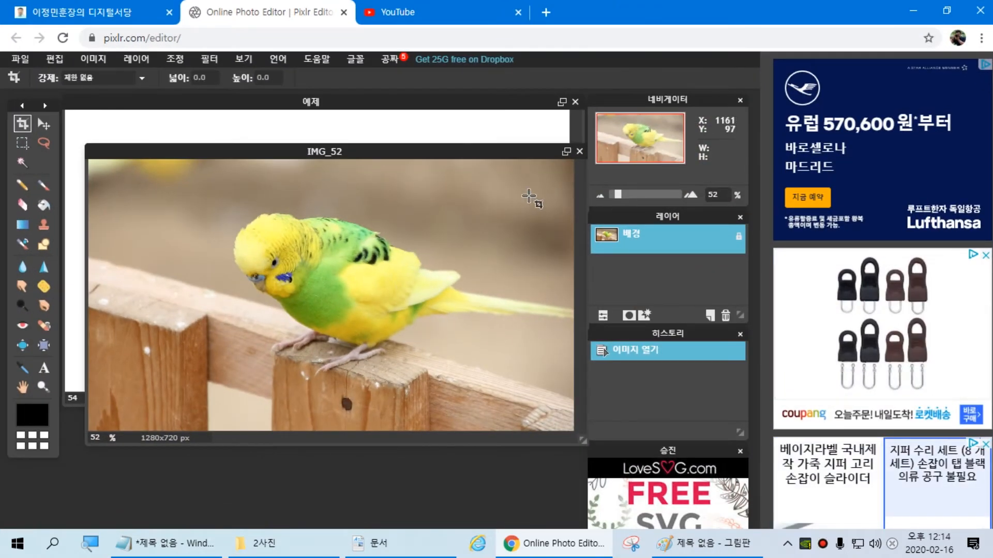
Copy the entire IMG_52 bird photo and paste it into the 예제 image as a new layer, moving the photo's window aside
{"action": "mouse_move", "coordinate": [346, 151]}
{"action": "left_mouse_down"}
{"action": "mouse_move", "coordinate": [419, 162]}
{"action": "mouse_move", "coordinate": [331, 143]}
{"action": "left_mouse_up"}
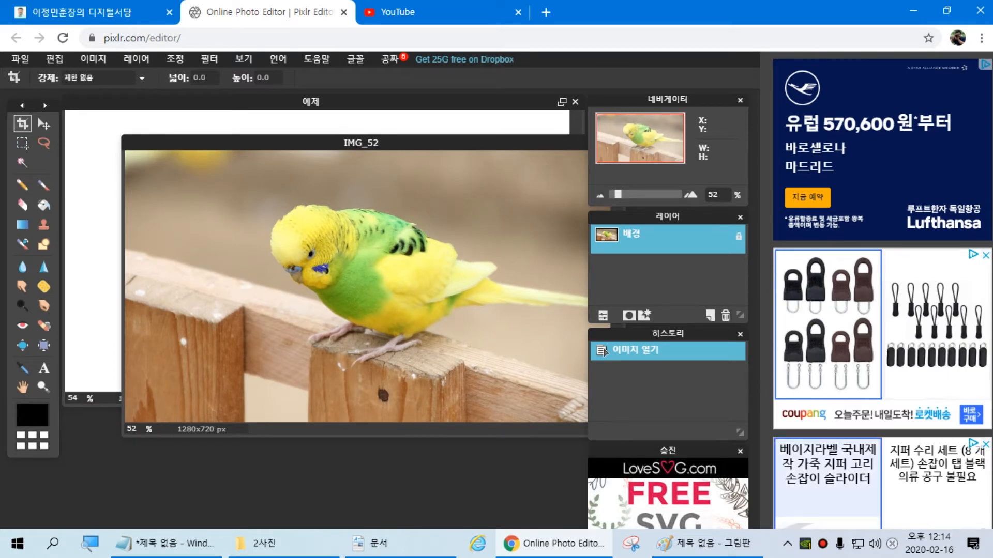
{"action": "key", "text": "ctrl+a"}
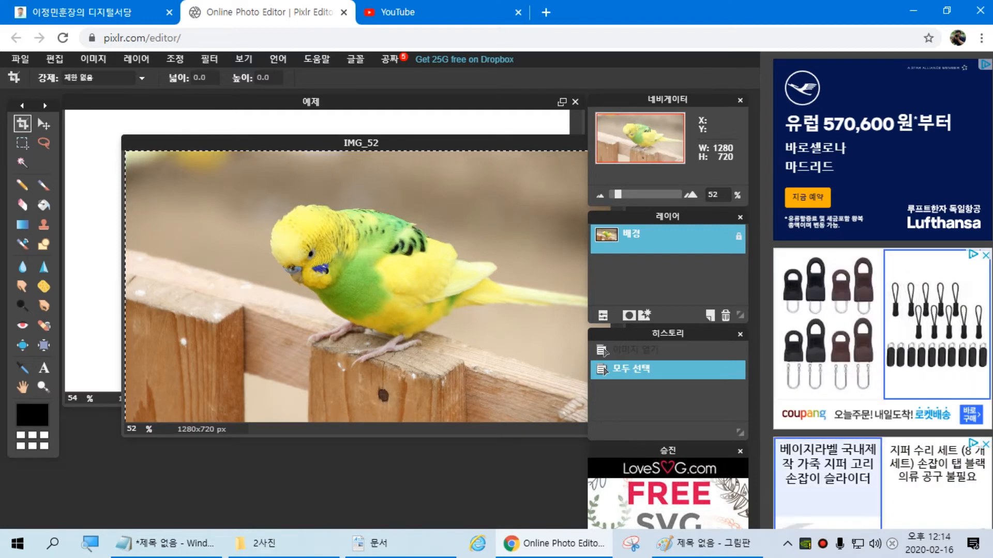
{"action": "left_click_drag", "start_coordinate": [293, 138], "coordinate": [335, 119]}
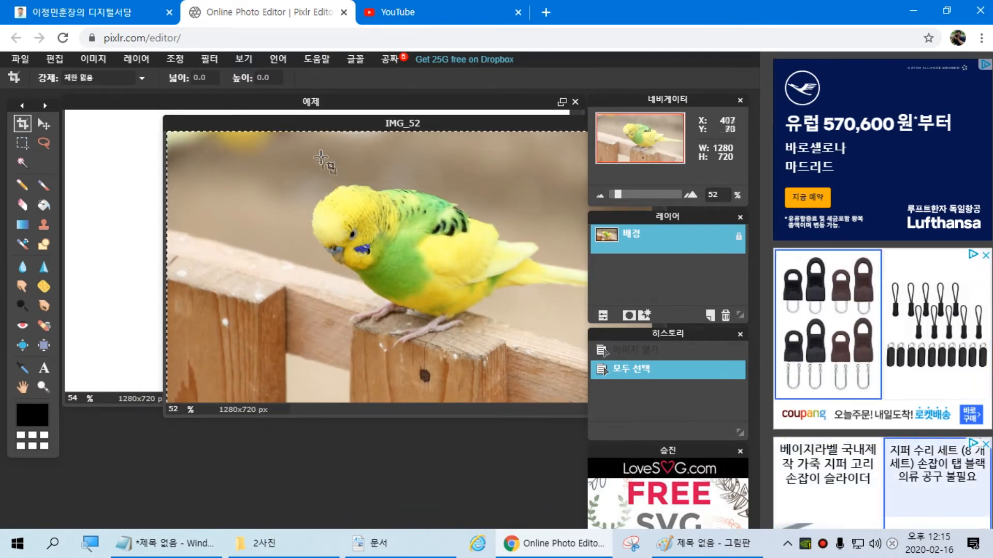
{"action": "scroll", "coordinate": [320, 157], "scroll_direction": "down", "scroll_amount": 3}
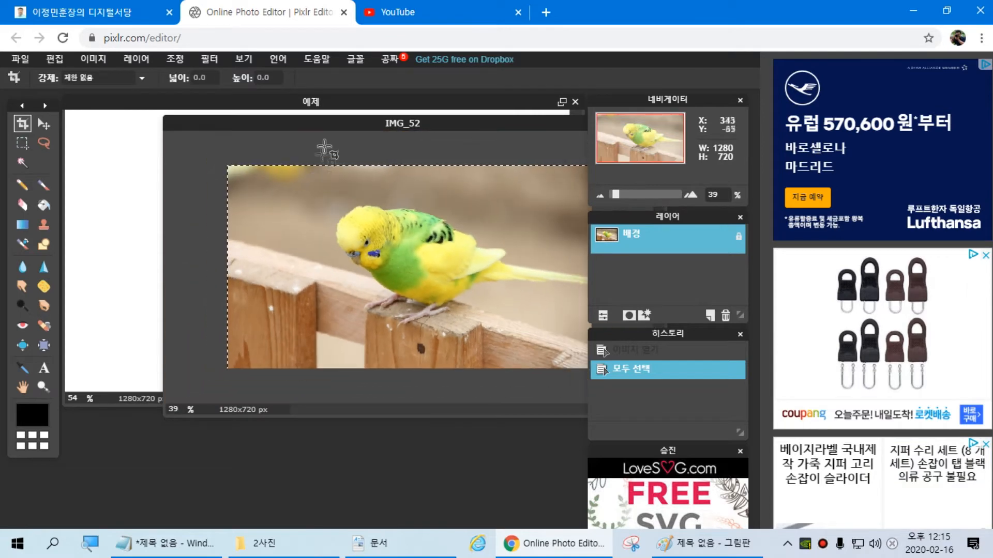
{"action": "left_click_drag", "start_coordinate": [326, 123], "coordinate": [257, 134]}
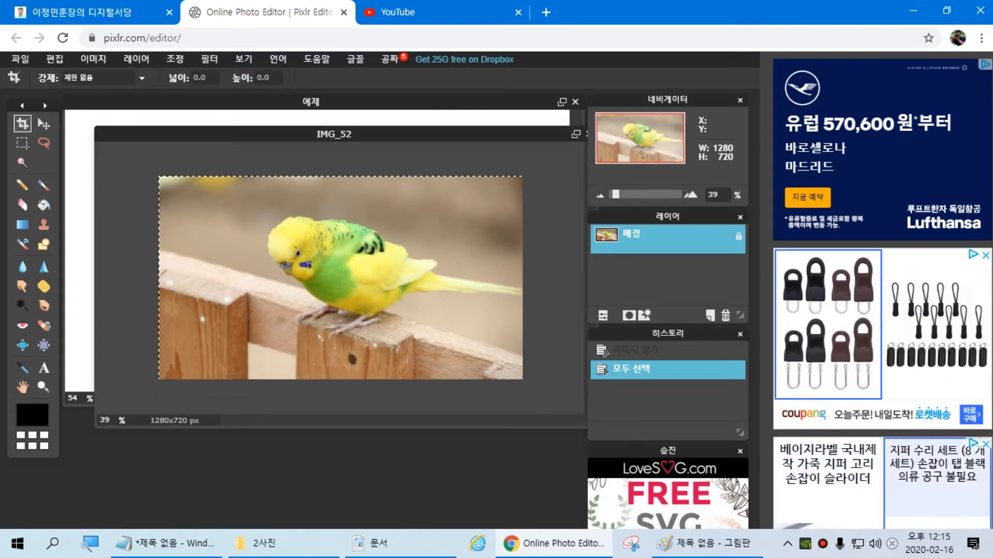
{"action": "left_click_drag", "start_coordinate": [232, 134], "coordinate": [342, 343]}
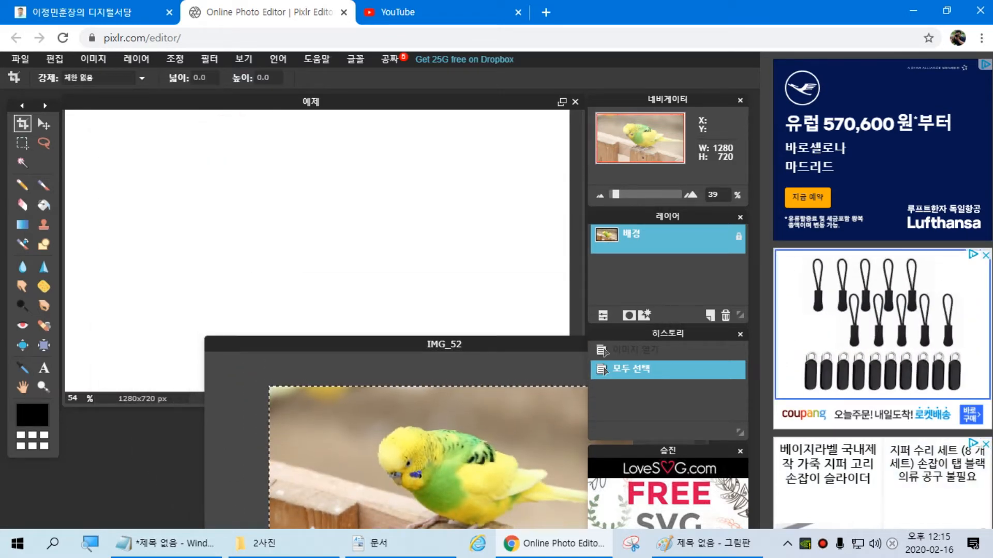
{"action": "left_click", "coordinate": [121, 136]}
{"action": "key", "text": "ctrl+v"}
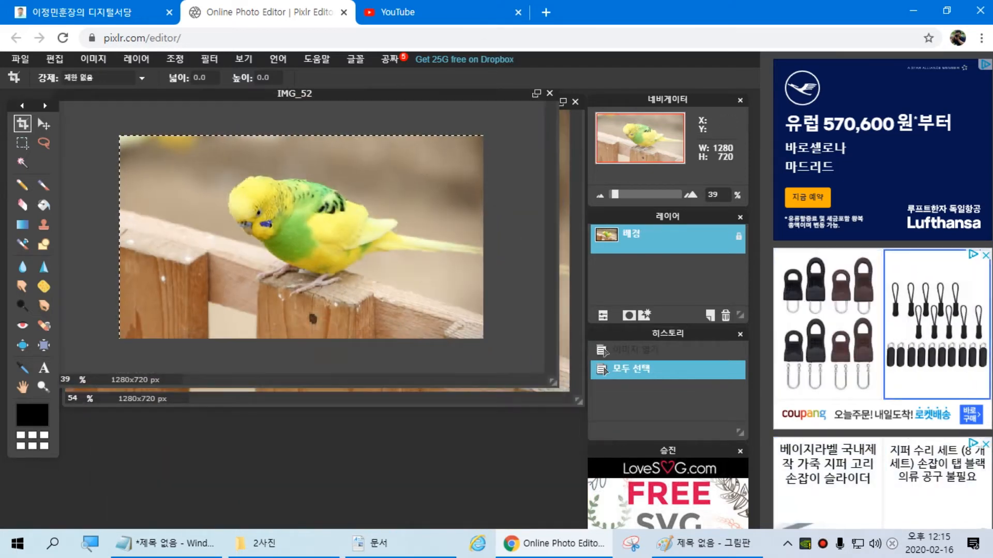
Move the IMG_52 image window slightly down and close it
{"action": "left_click_drag", "start_coordinate": [339, 95], "coordinate": [321, 150]}
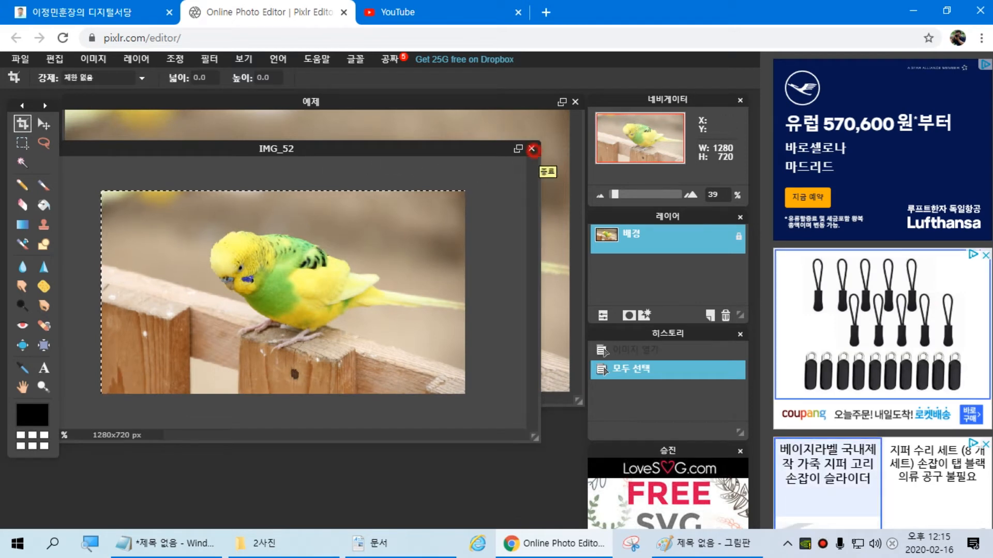
{"action": "left_click", "coordinate": [531, 148]}
{"action": "left_click", "coordinate": [378, 321]}
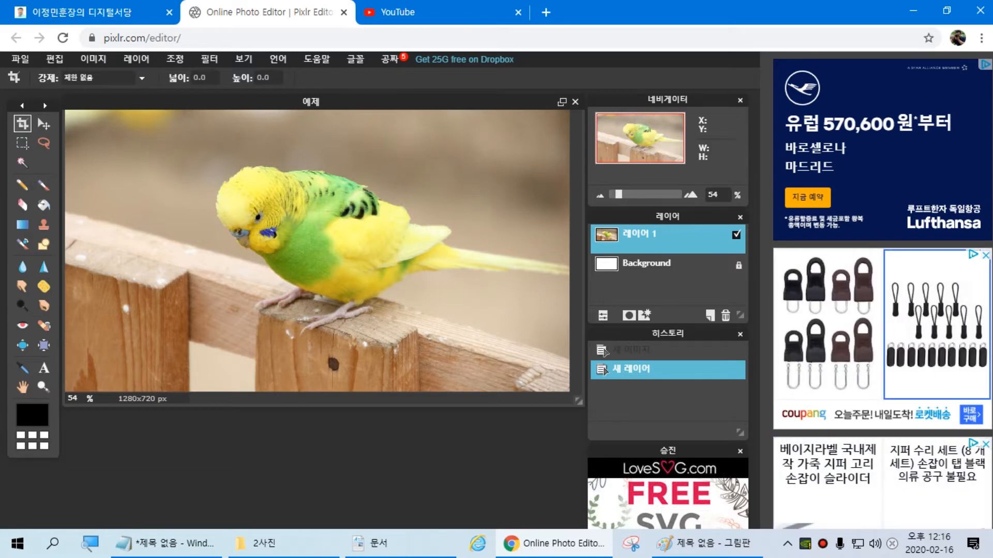
Shift the 예제 image window and the toolbox slightly to the left
{"action": "mouse_move", "coordinate": [343, 102]}
{"action": "left_mouse_down"}
{"action": "mouse_move", "coordinate": [319, 113]}
{"action": "mouse_move", "coordinate": [341, 100]}
{"action": "left_mouse_up"}
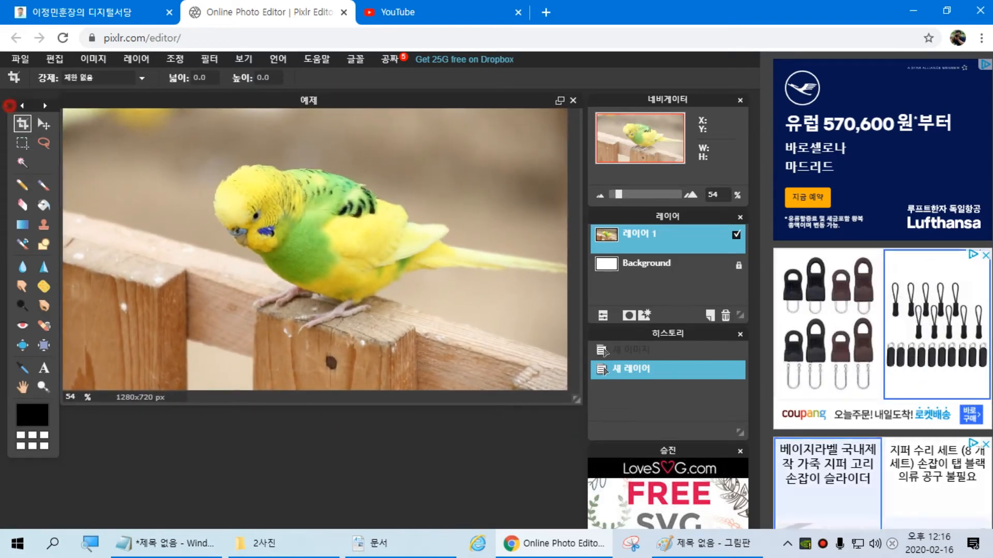
{"action": "left_click_drag", "start_coordinate": [33, 105], "coordinate": [29, 101]}
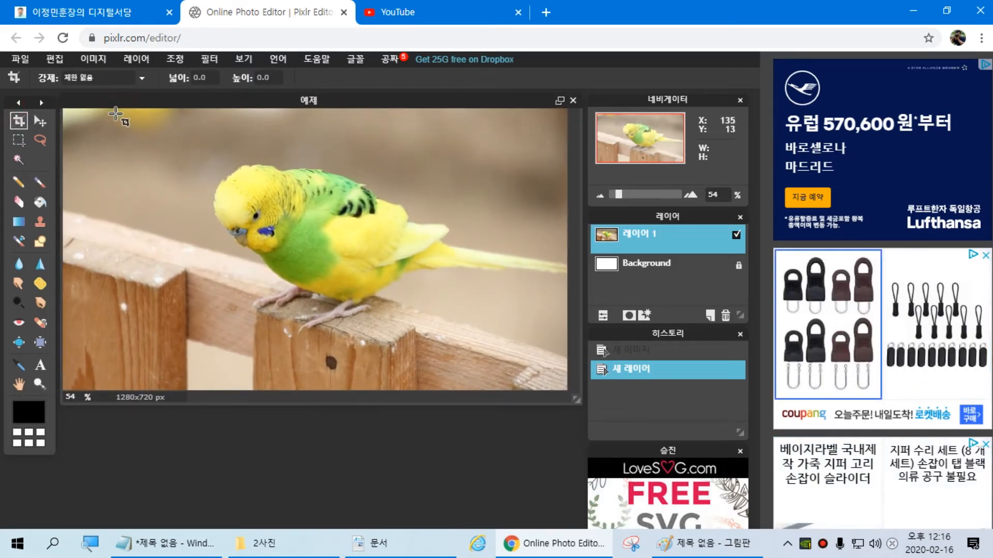
{"action": "left_click_drag", "start_coordinate": [135, 103], "coordinate": [133, 103]}
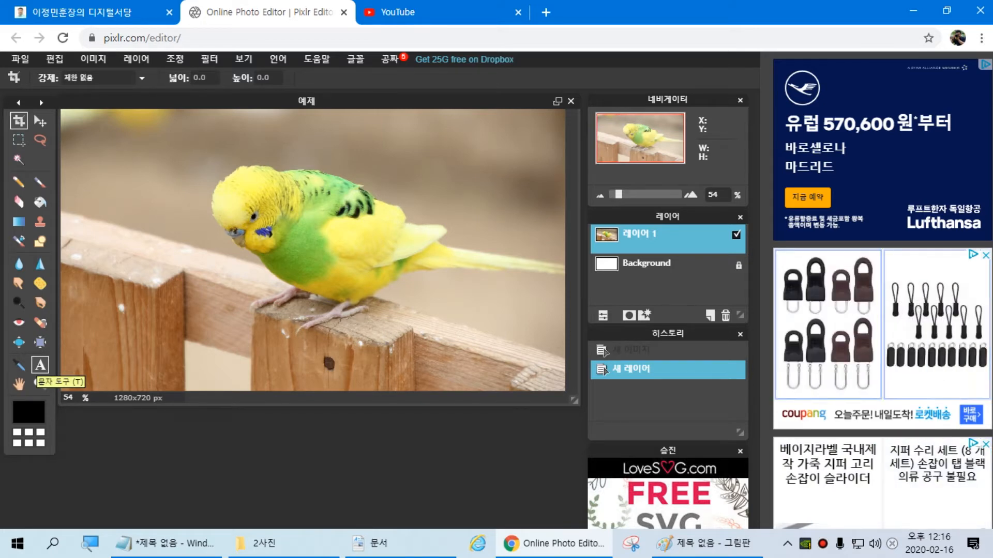
Switch back and forth between the Text tool and the Move tool
{"action": "left_click", "coordinate": [40, 365]}
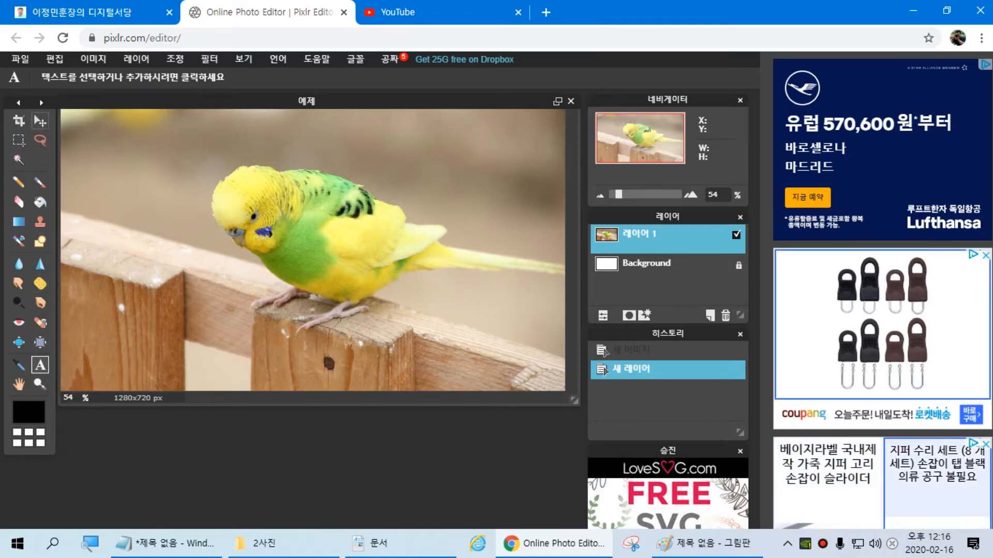
{"action": "left_click", "coordinate": [40, 121]}
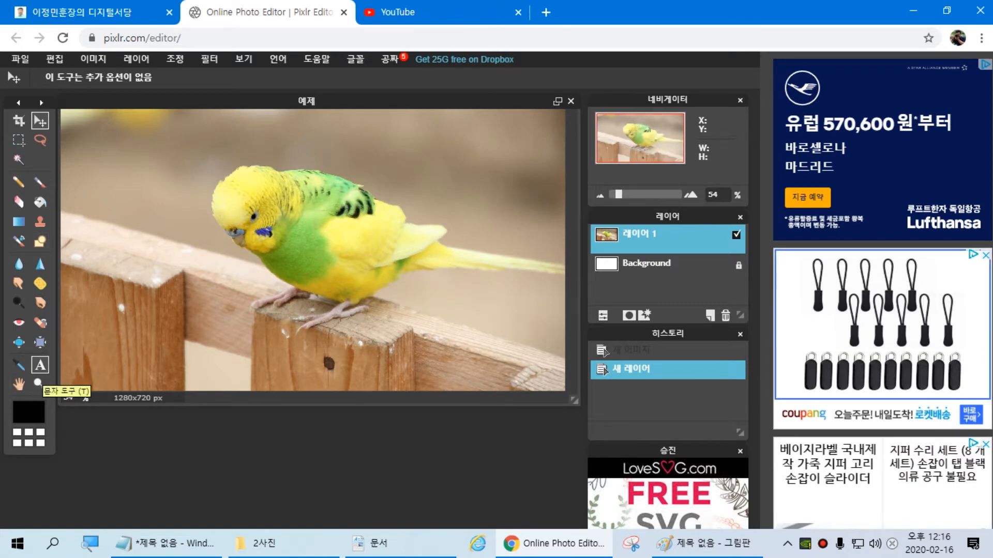
{"action": "left_click", "coordinate": [40, 365]}
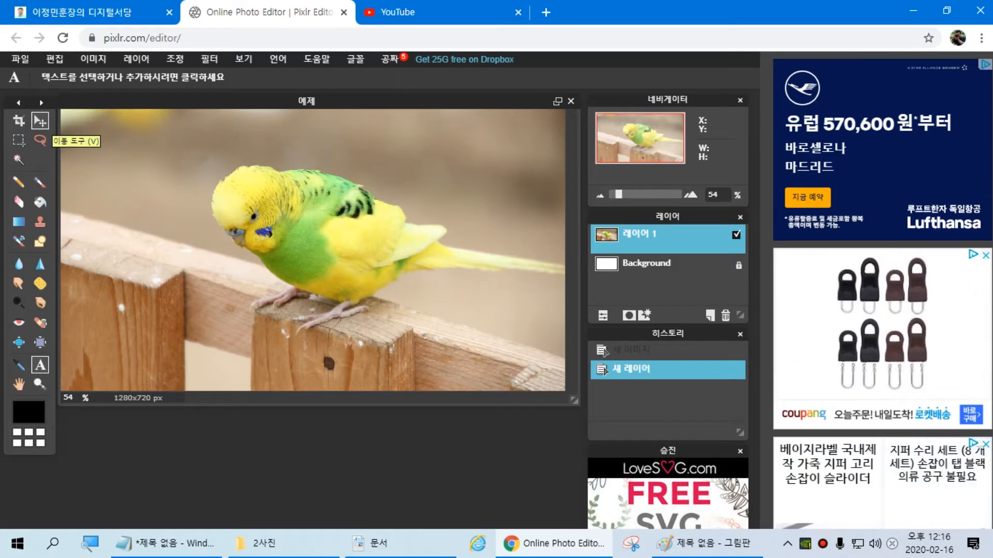
{"action": "left_click", "coordinate": [39, 121]}
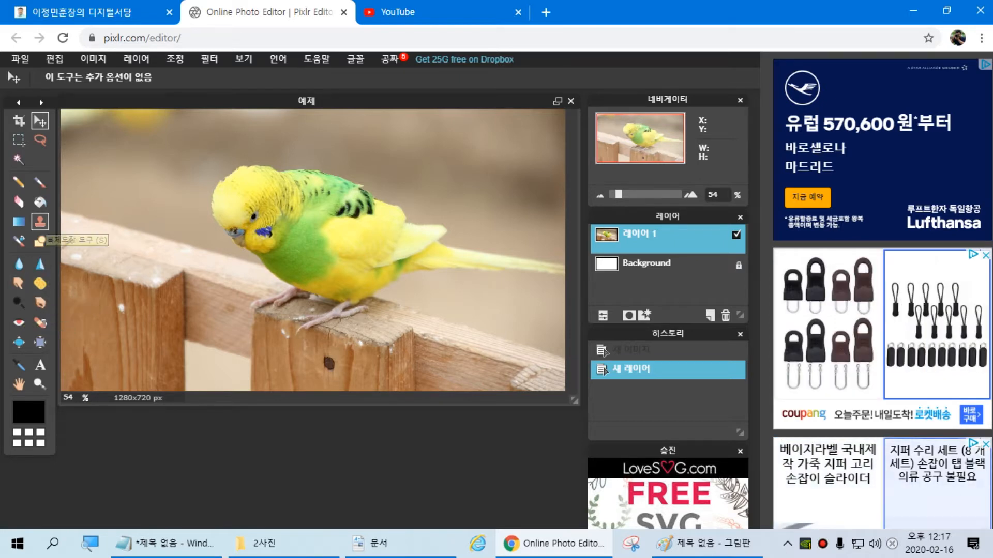
Add the text "나는 전생에 앵무새였나?" near the photo's upper-left corner with the Text tool
{"action": "left_click", "coordinate": [40, 365]}
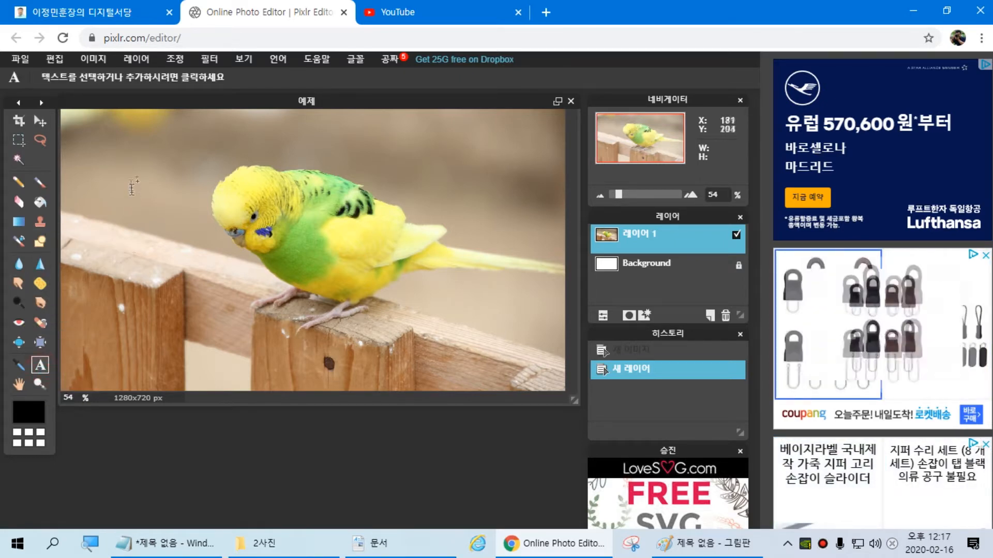
{"action": "left_click", "coordinate": [119, 134]}
{"action": "type", "text": "나"}
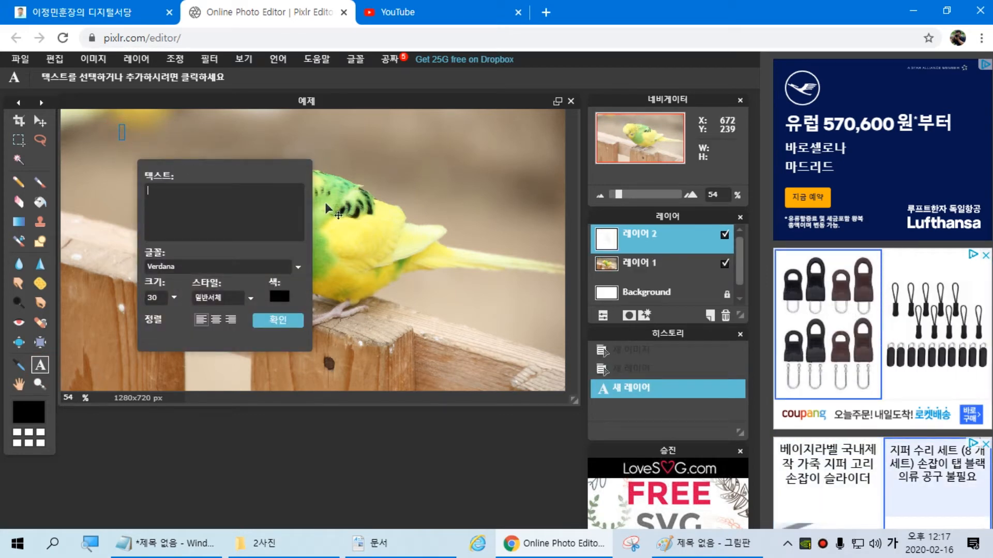
{"action": "type", "text": "는 전생에 ㅇ"}
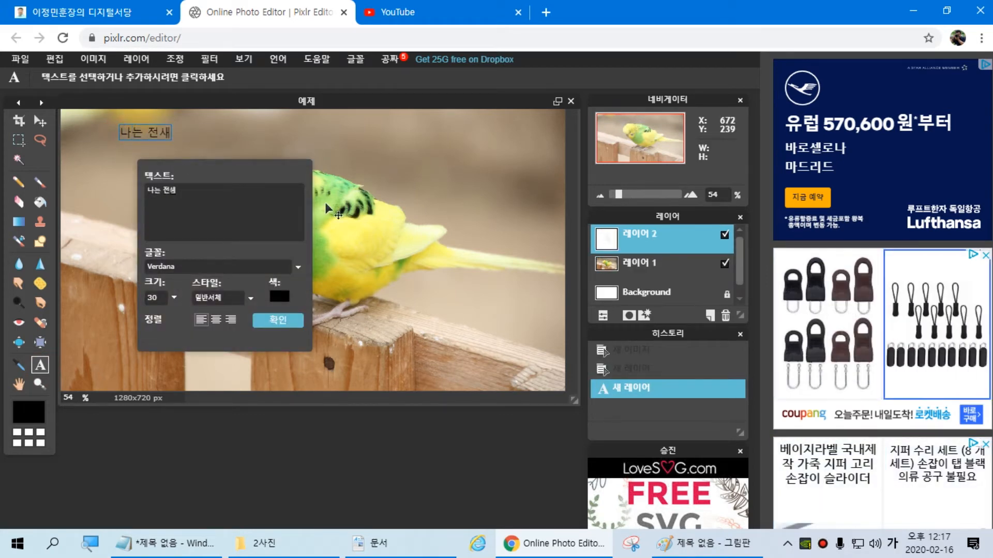
{"action": "type", "text": "앵무"}
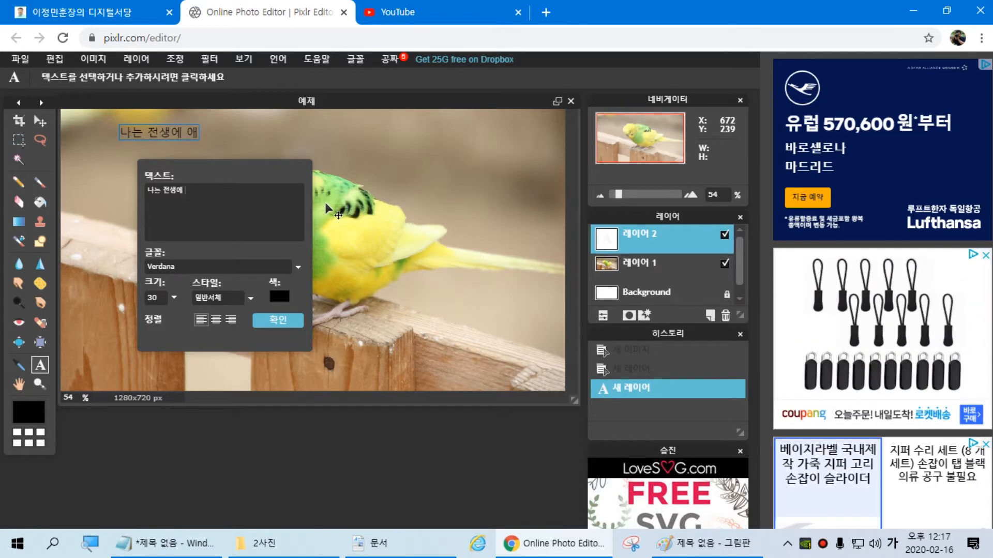
{"action": "type", "text": "새여"}
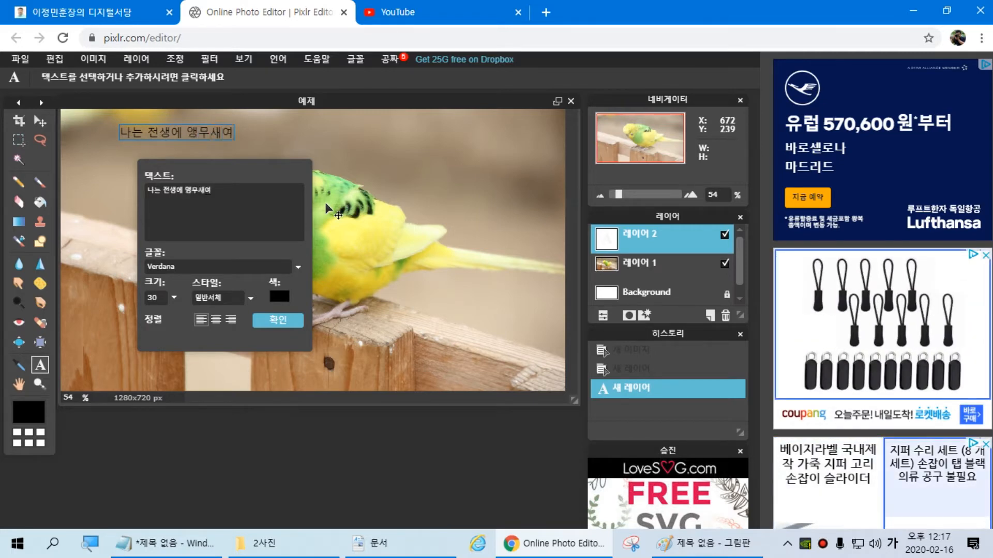
{"action": "type", "text": "ㅆ"}
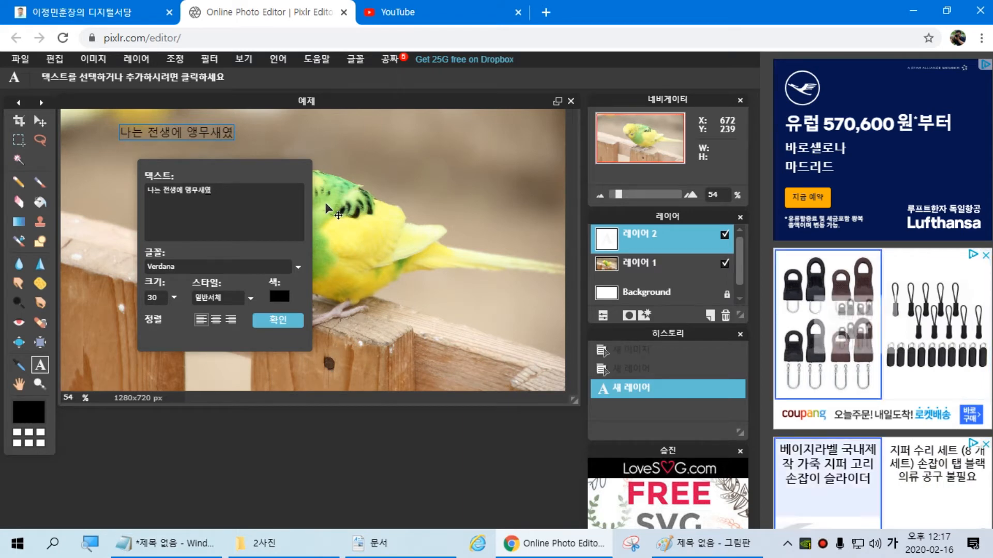
{"action": "type", "text": "니"}
{"action": "key", "text": "BackSpace"}
{"action": "type", "text": "ㅏ?"}
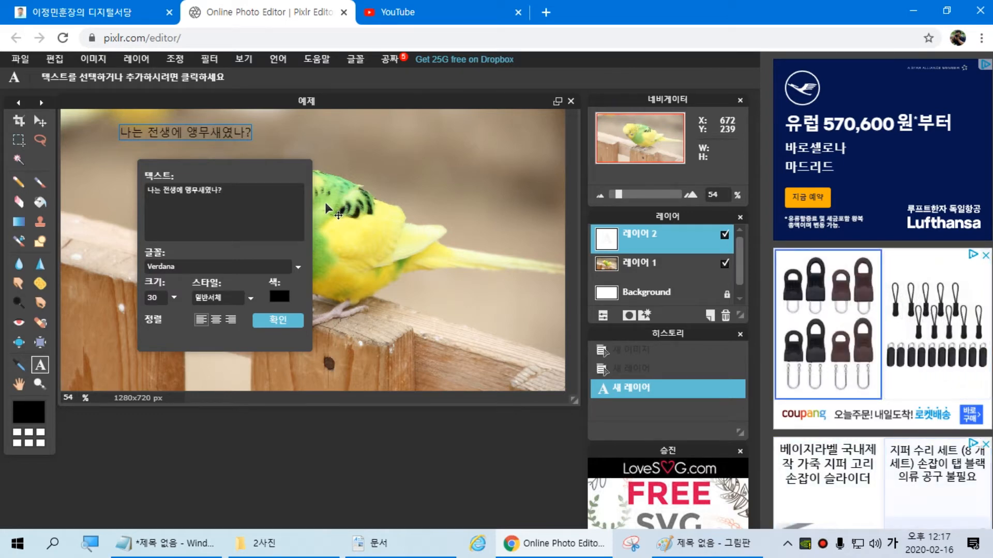
Re-enter the question mark at the end of the text and move the text dialog off the bird's head
{"action": "key", "text": "BackSpace"}
{"action": "type", "text": "겨"}
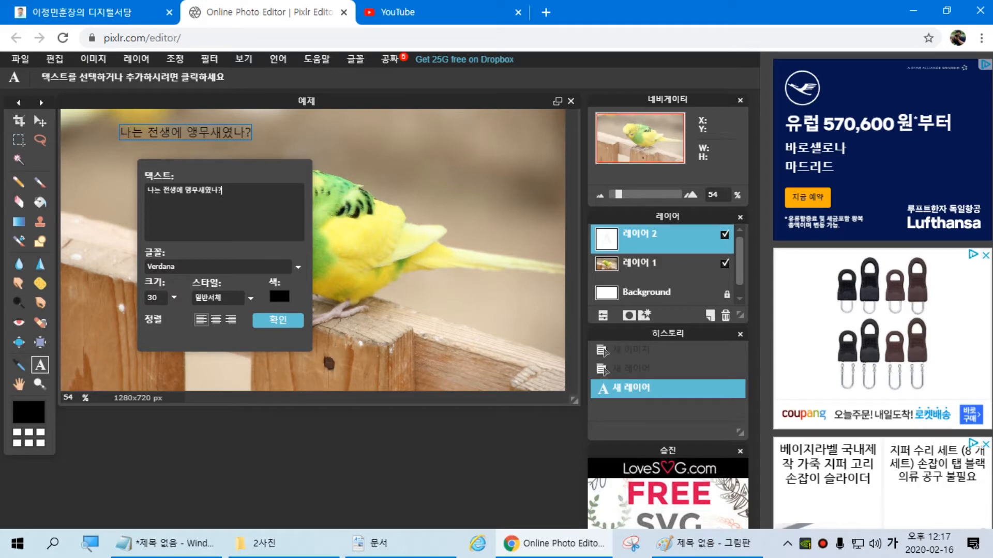
{"action": "key", "text": "BackSpace"}
{"action": "type", "text": "?"}
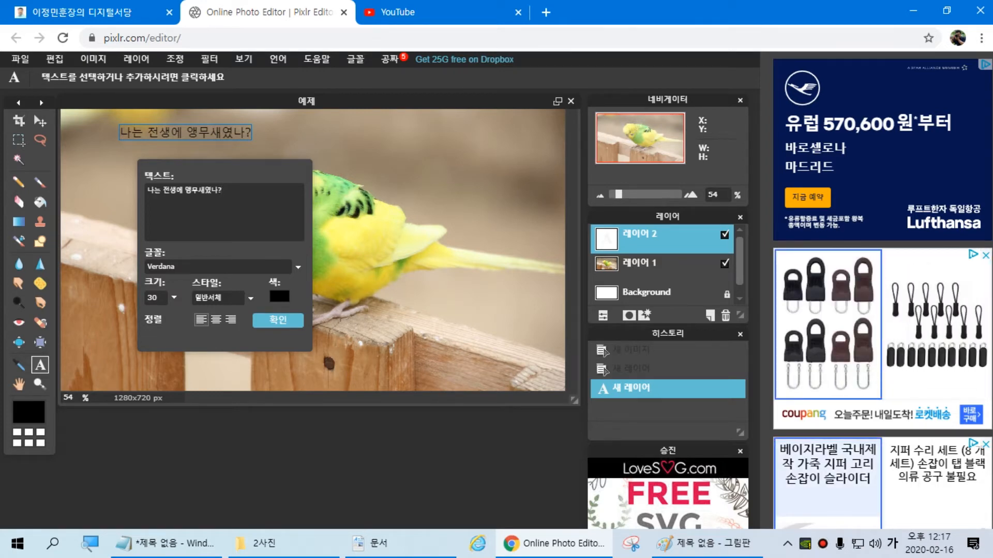
{"action": "left_click_drag", "start_coordinate": [255, 168], "coordinate": [469, 162]}
{"action": "key", "text": "BackSpace"}
{"action": "type", "text": "?"}
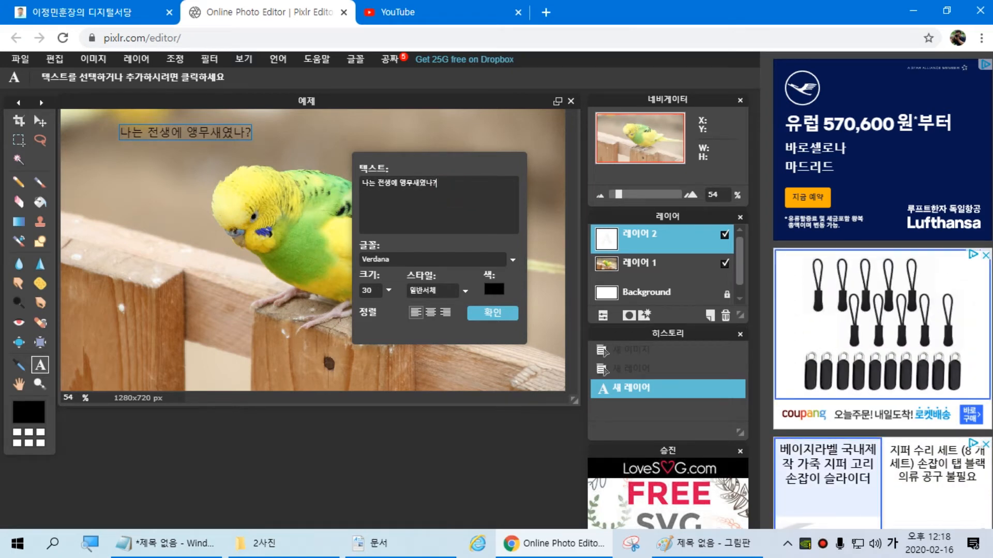
Set the text size to 94, shift the text along the photo's upper edge and move the text dialog below it
{"action": "left_click", "coordinate": [388, 291]}
{"action": "left_click_drag", "start_coordinate": [320, 310], "coordinate": [325, 310]}
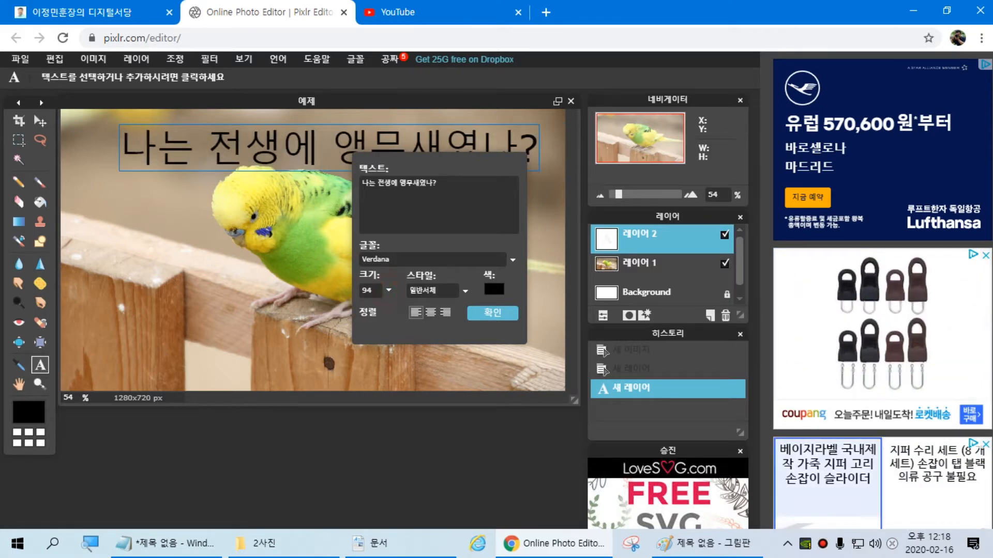
{"action": "left_click_drag", "start_coordinate": [272, 149], "coordinate": [226, 148]}
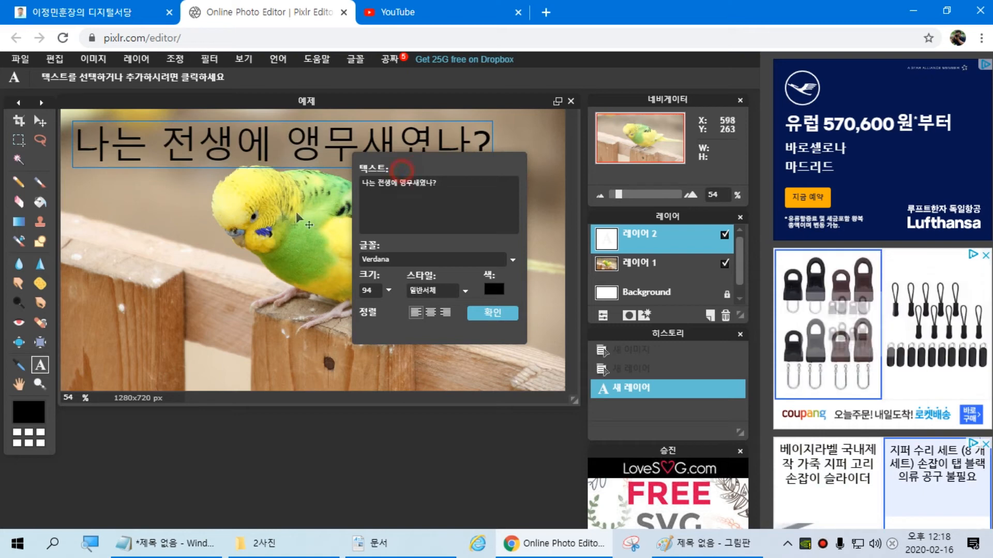
{"action": "left_click_drag", "start_coordinate": [439, 158], "coordinate": [305, 187]}
{"action": "mouse_move", "coordinate": [492, 167]}
{"action": "left_mouse_down"}
{"action": "mouse_move", "coordinate": [491, 177]}
{"action": "mouse_move", "coordinate": [478, 160]}
{"action": "mouse_move", "coordinate": [511, 174]}
{"action": "mouse_move", "coordinate": [487, 179]}
{"action": "left_mouse_up"}
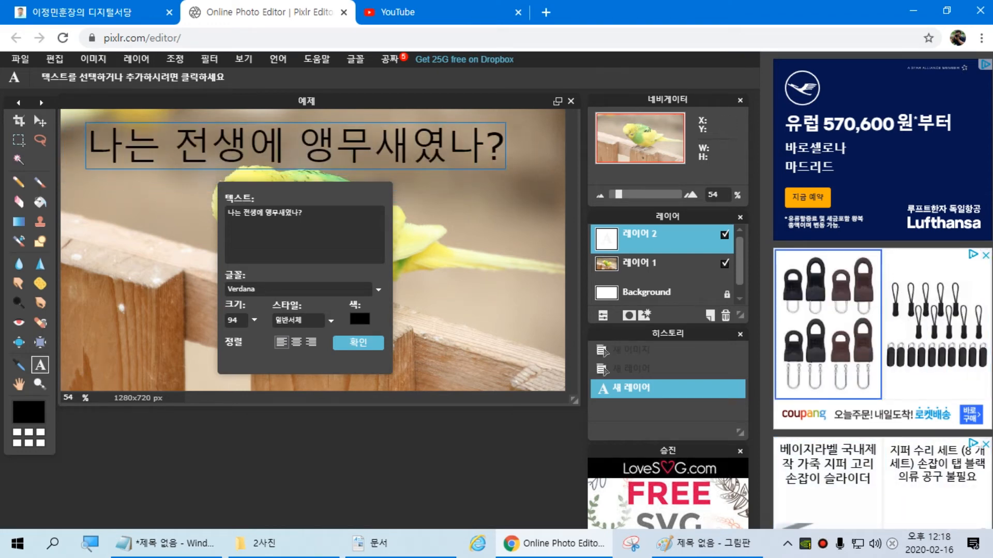
Try a text size of 100 and return it to 94
{"action": "type", "text": "100"}
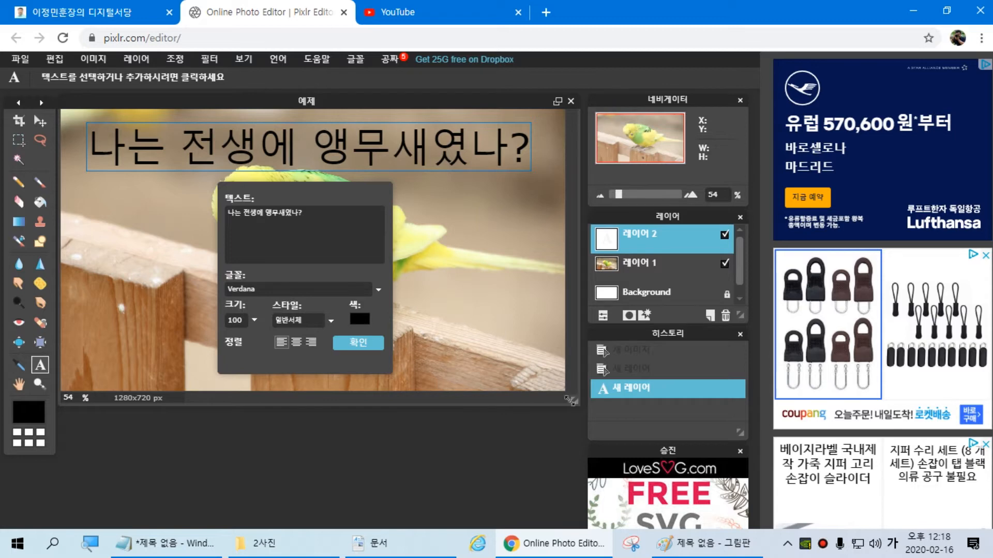
{"action": "left_click", "coordinate": [255, 320]}
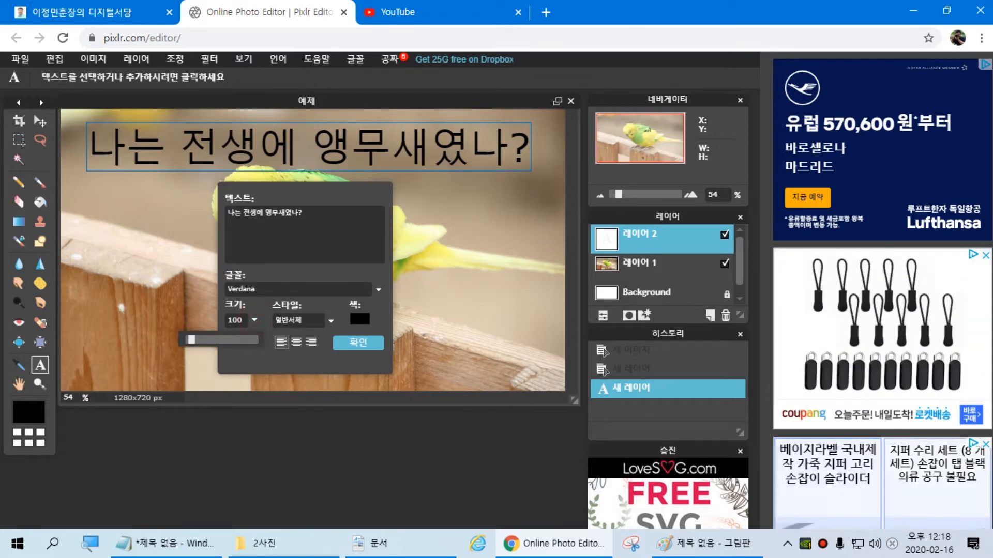
{"action": "left_click_drag", "start_coordinate": [190, 340], "coordinate": [191, 340]}
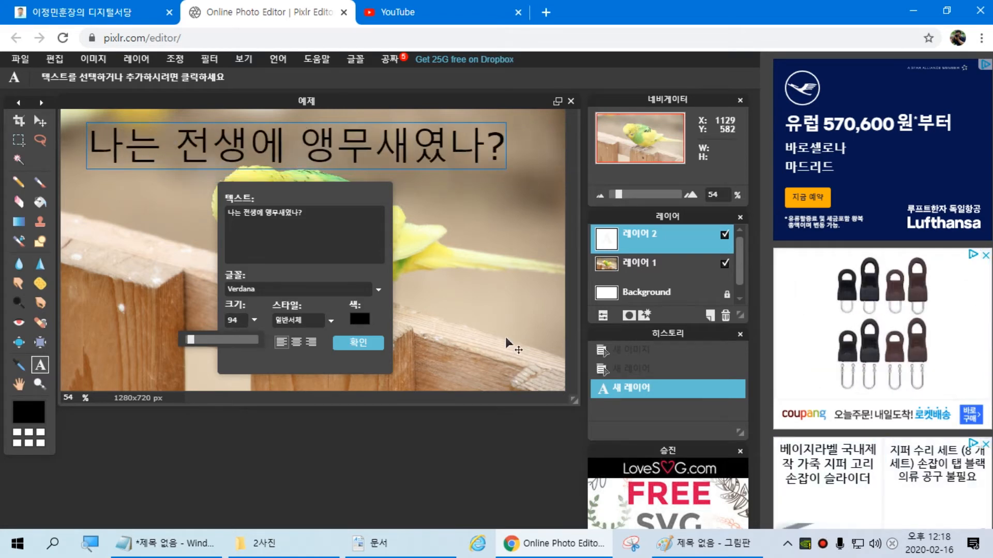
Try white (ffffff) as the text colour and cancel the colour selection
{"action": "left_click", "coordinate": [360, 319]}
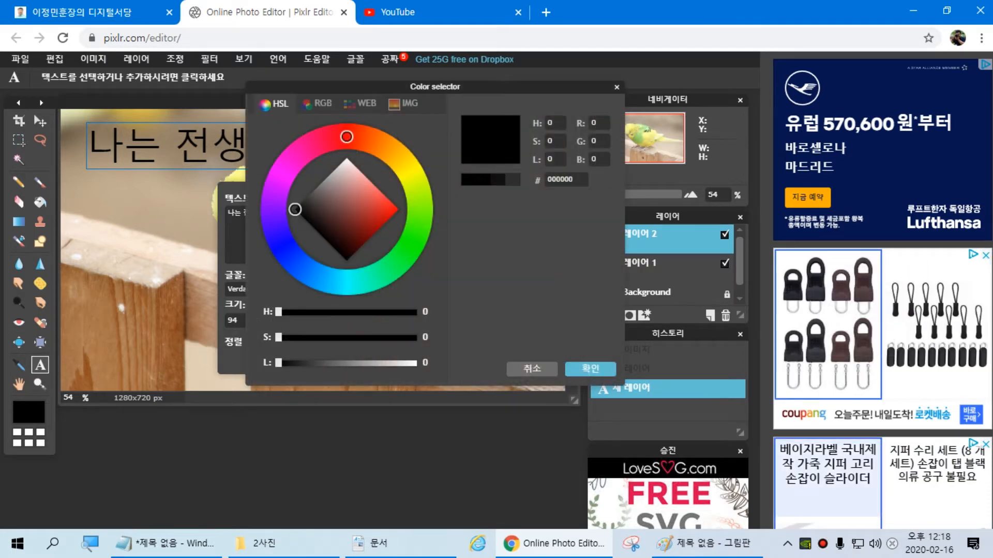
{"action": "left_click_drag", "start_coordinate": [278, 363], "coordinate": [416, 363]}
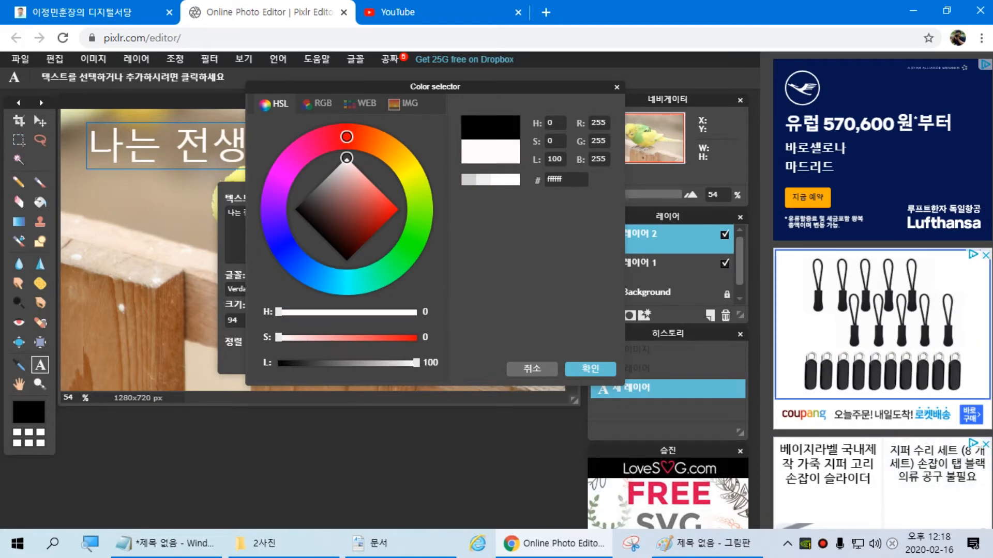
{"action": "key", "text": "Escape"}
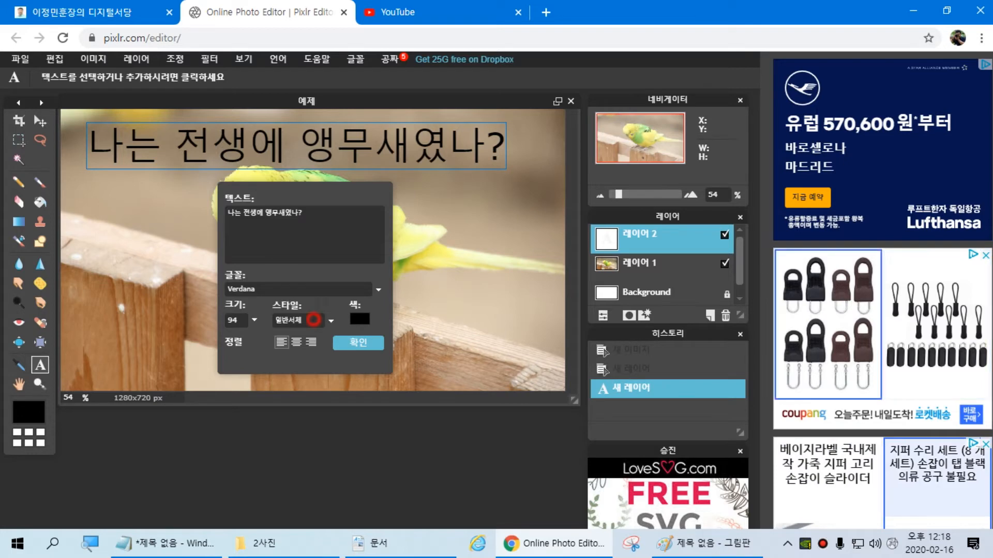
Set the title text's style to bold (굵은체)
{"action": "left_click", "coordinate": [314, 320]}
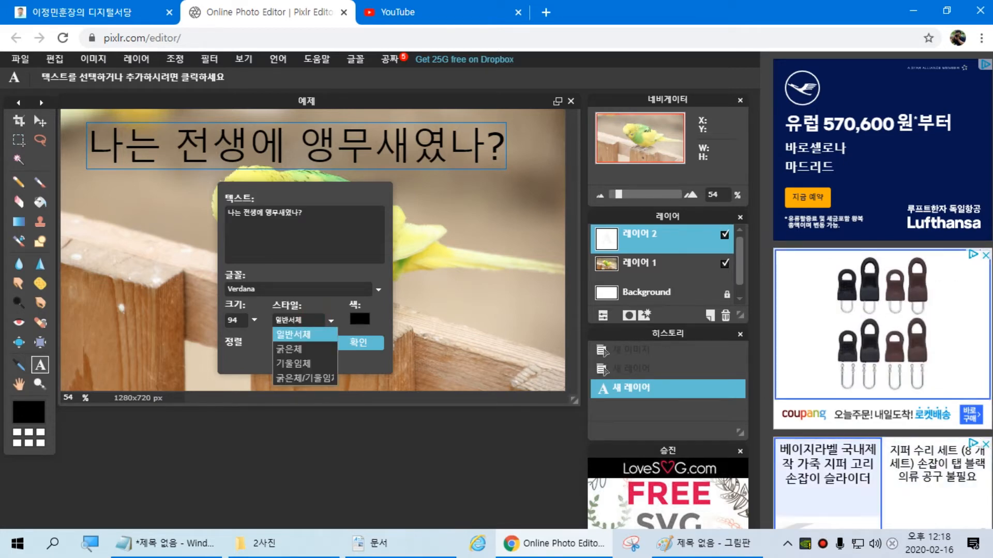
{"action": "left_click", "coordinate": [300, 349]}
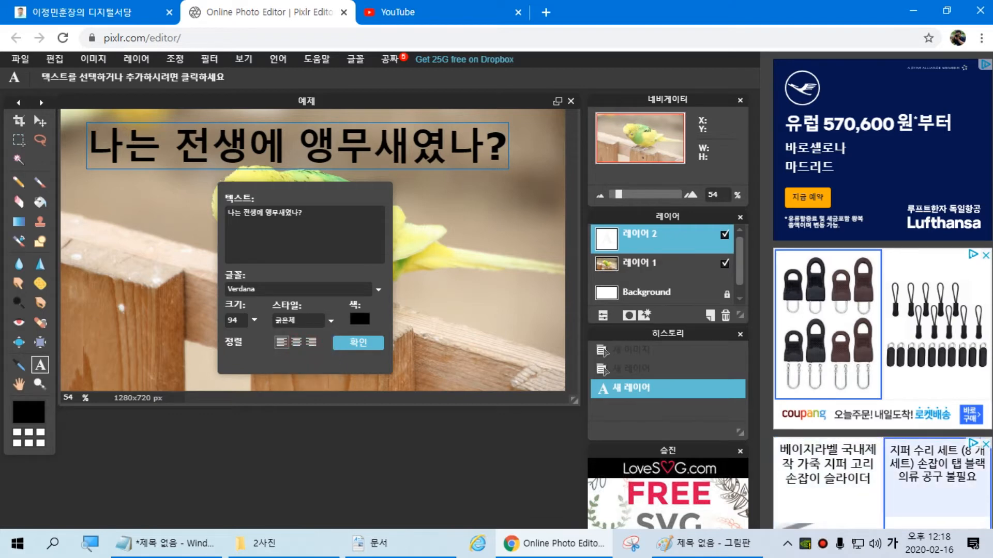
{"action": "left_click", "coordinate": [314, 320]}
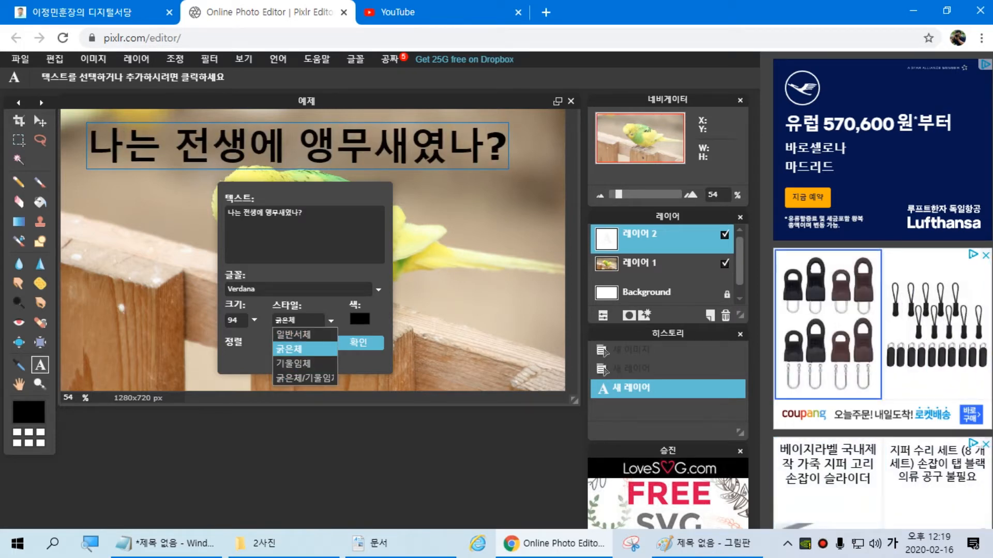
Try a muted red (964242), a dark green (0b1c02) and a dark navy (02031c) as the text colour
{"action": "left_click", "coordinate": [360, 319]}
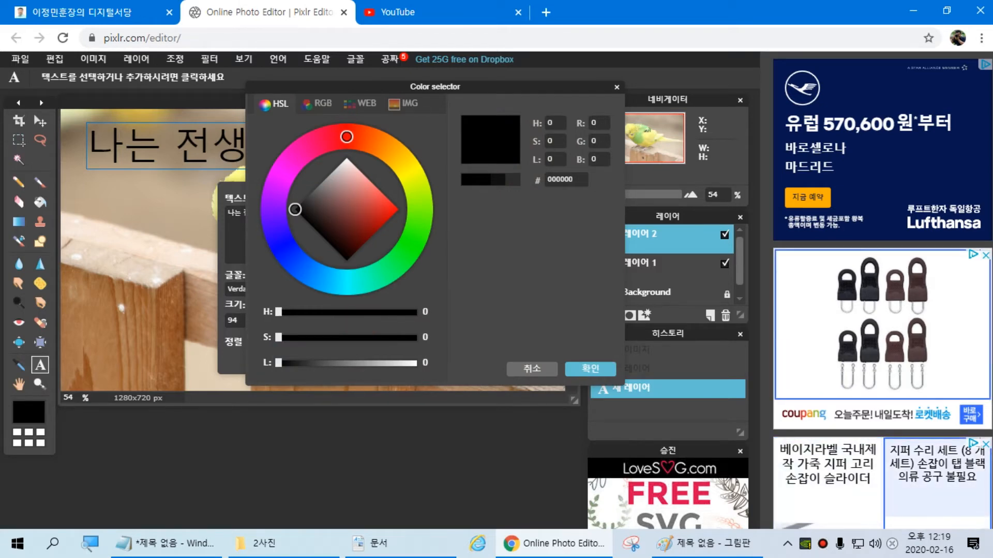
{"action": "mouse_move", "coordinate": [376, 207]}
{"action": "left_mouse_down"}
{"action": "mouse_move", "coordinate": [379, 193]}
{"action": "mouse_move", "coordinate": [362, 236]}
{"action": "mouse_move", "coordinate": [359, 194]}
{"action": "mouse_move", "coordinate": [375, 223]}
{"action": "mouse_move", "coordinate": [311, 220]}
{"action": "mouse_move", "coordinate": [359, 206]}
{"action": "mouse_move", "coordinate": [352, 248]}
{"action": "mouse_move", "coordinate": [364, 196]}
{"action": "mouse_move", "coordinate": [361, 229]}
{"action": "mouse_move", "coordinate": [303, 209]}
{"action": "mouse_move", "coordinate": [398, 211]}
{"action": "mouse_move", "coordinate": [362, 228]}
{"action": "mouse_move", "coordinate": [347, 164]}
{"action": "mouse_move", "coordinate": [354, 208]}
{"action": "left_mouse_up"}
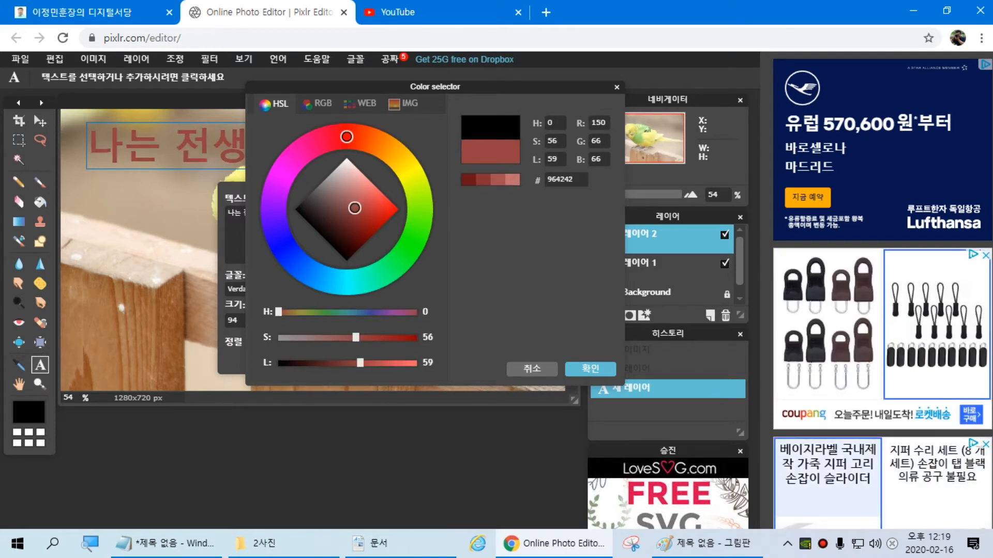
{"action": "left_click", "coordinate": [419, 219]}
{"action": "mouse_move", "coordinate": [355, 208]}
{"action": "left_mouse_down"}
{"action": "mouse_move", "coordinate": [347, 166]}
{"action": "mouse_move", "coordinate": [301, 204]}
{"action": "mouse_move", "coordinate": [379, 219]}
{"action": "mouse_move", "coordinate": [349, 251]}
{"action": "left_mouse_up"}
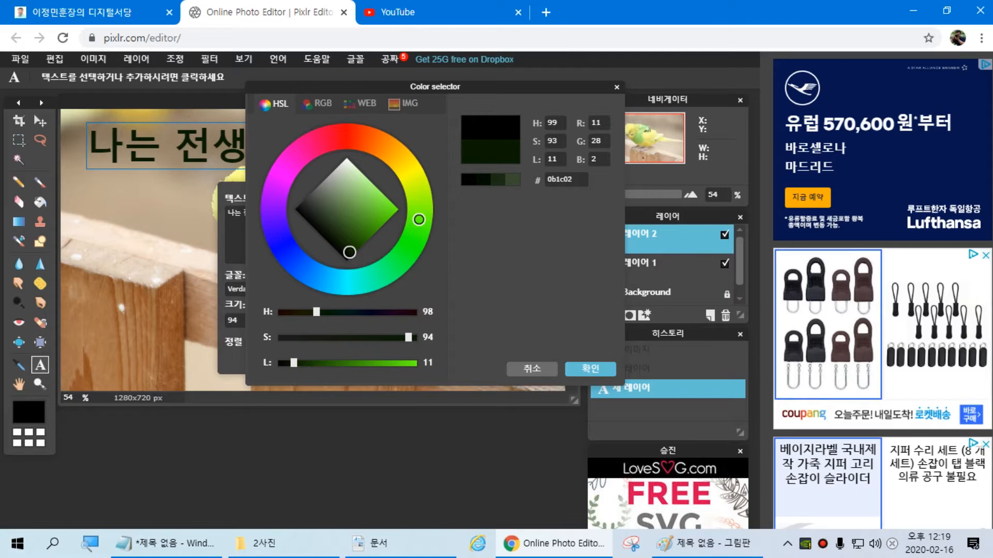
{"action": "left_click", "coordinate": [286, 251]}
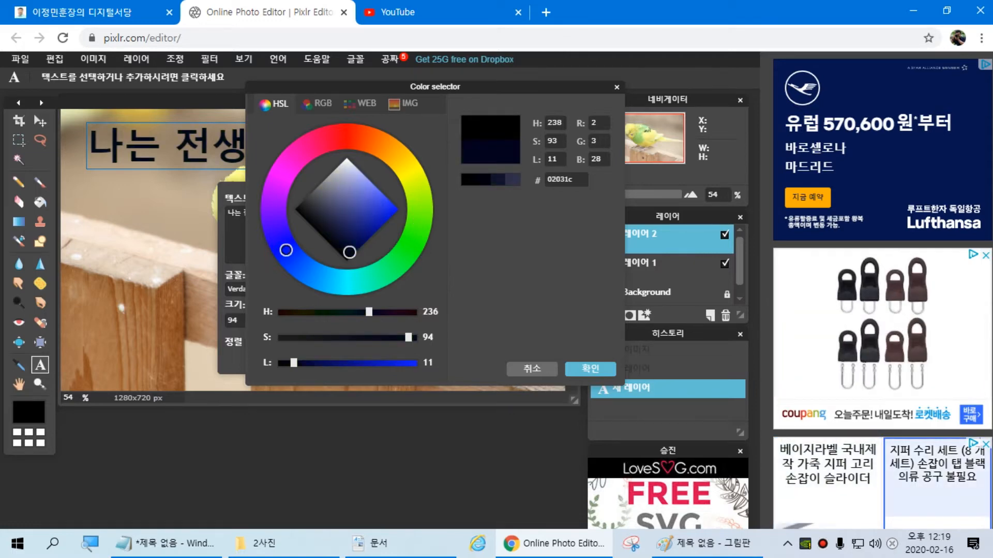
Try white and a greyish blue (686da6) as the text colour, return to white (ffffff) and switch the hue to red
{"action": "mouse_move", "coordinate": [350, 253]}
{"action": "left_mouse_down"}
{"action": "mouse_move", "coordinate": [395, 206]}
{"action": "mouse_move", "coordinate": [295, 210]}
{"action": "mouse_move", "coordinate": [332, 192]}
{"action": "mouse_move", "coordinate": [346, 159]}
{"action": "mouse_move", "coordinate": [391, 217]}
{"action": "mouse_move", "coordinate": [343, 258]}
{"action": "mouse_move", "coordinate": [346, 158]}
{"action": "left_mouse_up"}
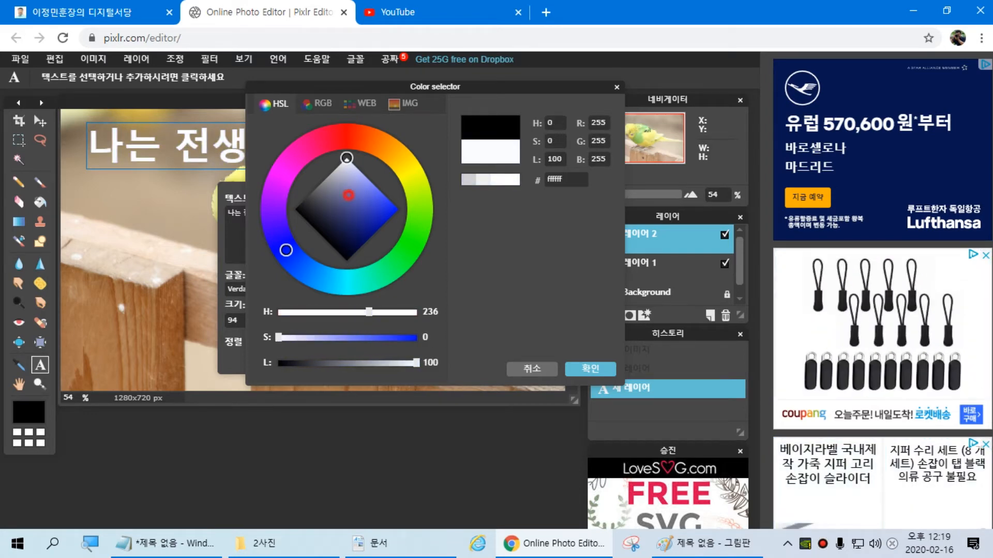
{"action": "left_click", "coordinate": [348, 195]}
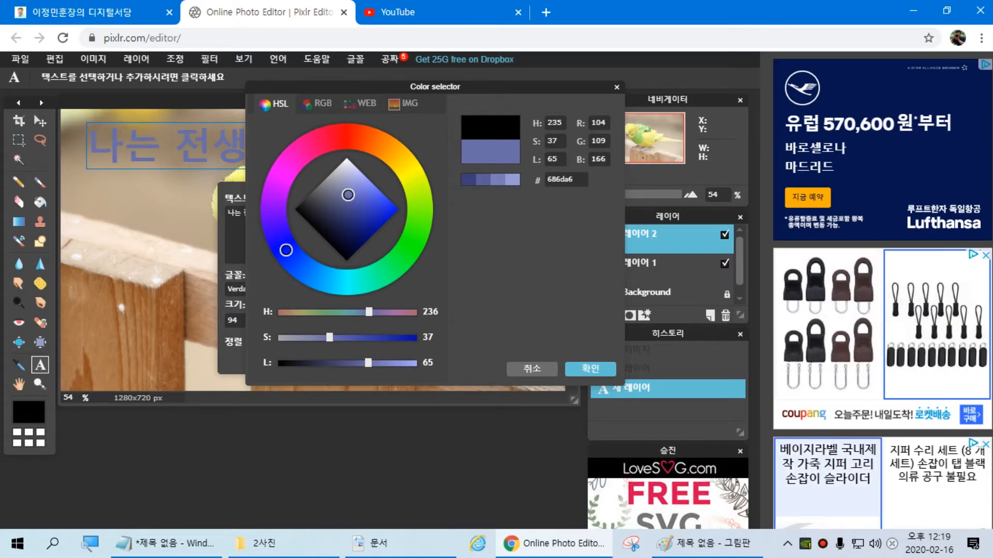
{"action": "left_click_drag", "start_coordinate": [348, 195], "coordinate": [346, 158]}
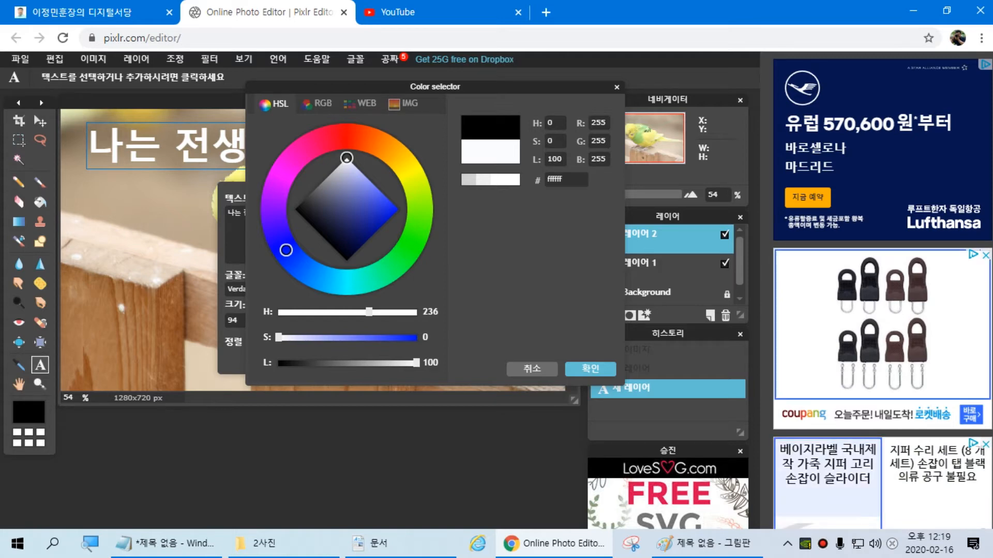
{"action": "left_click", "coordinate": [338, 137]}
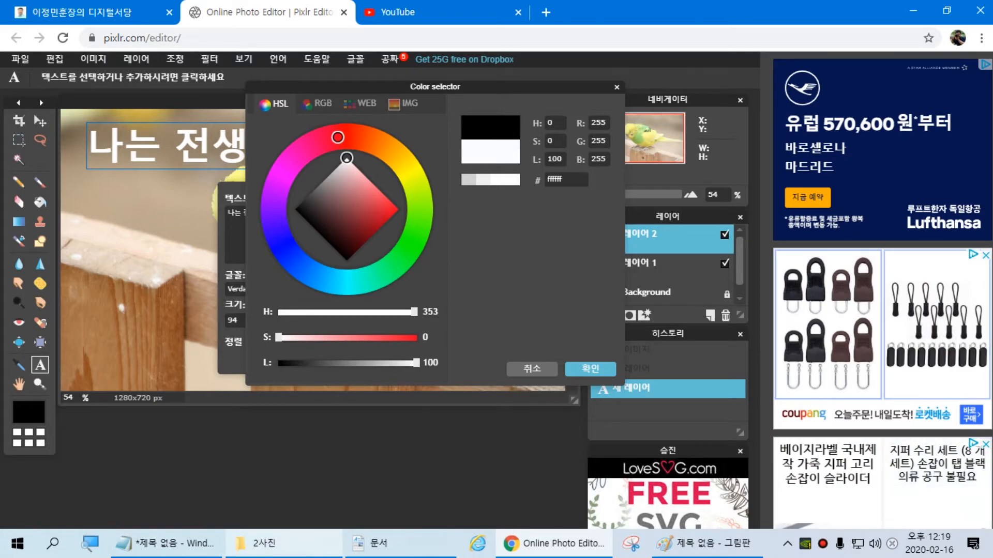
Switch to the 디지털서당 site, open the 색상표 post on its 홈페이지 board and look through the RGB colour chart
{"action": "key", "text": "alt+Tab"}
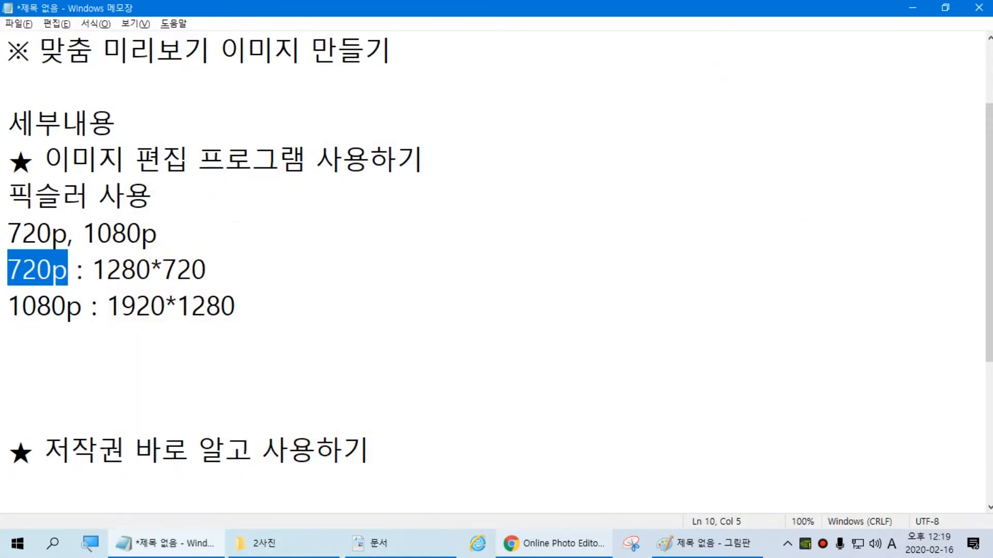
{"action": "left_click", "coordinate": [545, 543]}
{"action": "left_click", "coordinate": [103, 13]}
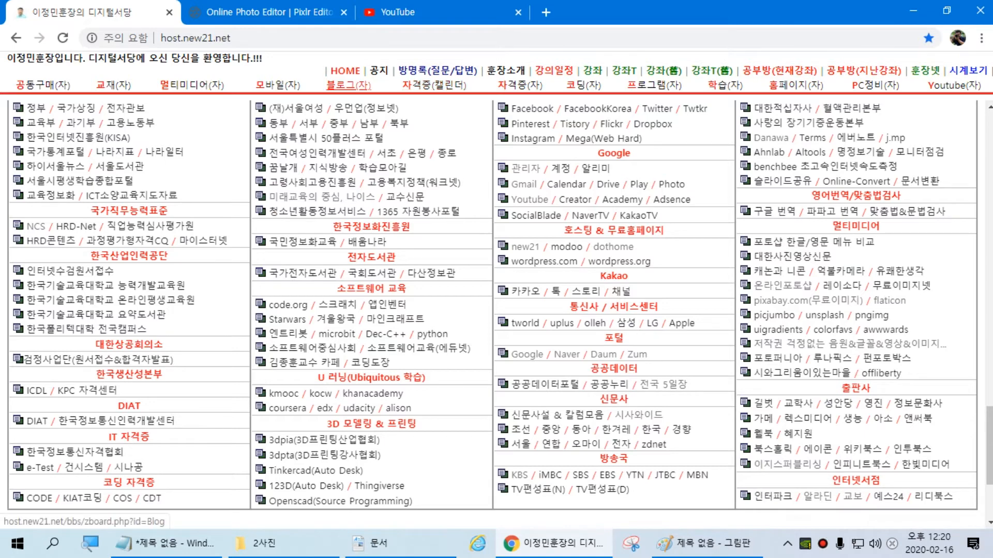
{"action": "left_click", "coordinate": [796, 85]}
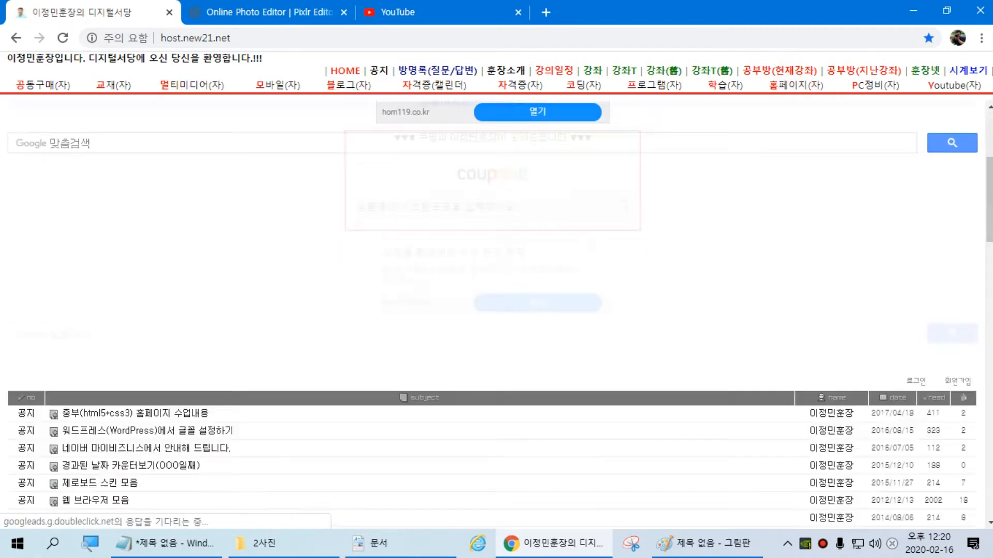
{"action": "scroll", "coordinate": [491, 310], "scroll_direction": "down", "scroll_amount": 6}
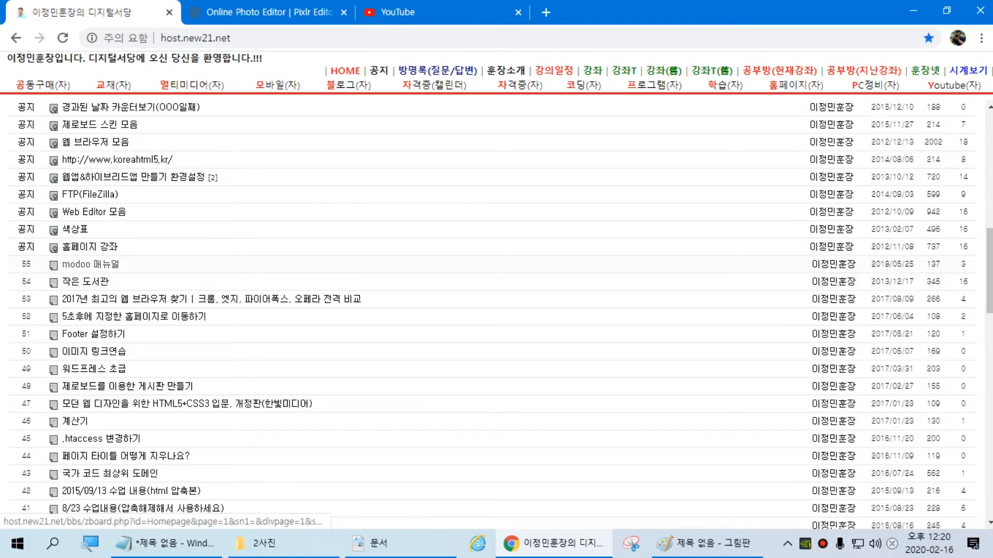
{"action": "left_click", "coordinate": [76, 229]}
{"action": "scroll", "coordinate": [77, 229], "scroll_direction": "down", "scroll_amount": 8}
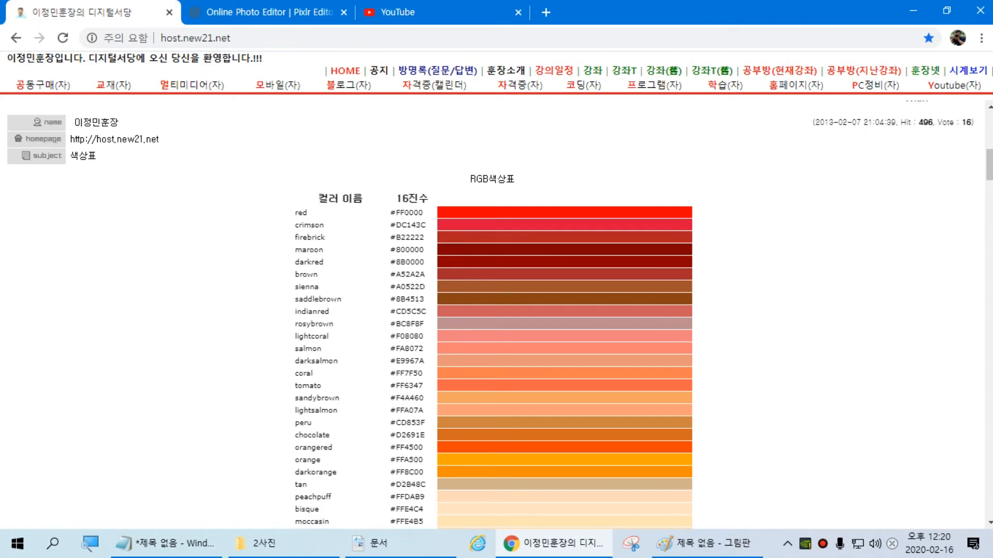
{"action": "scroll", "coordinate": [491, 310], "scroll_direction": "down", "scroll_amount": 20}
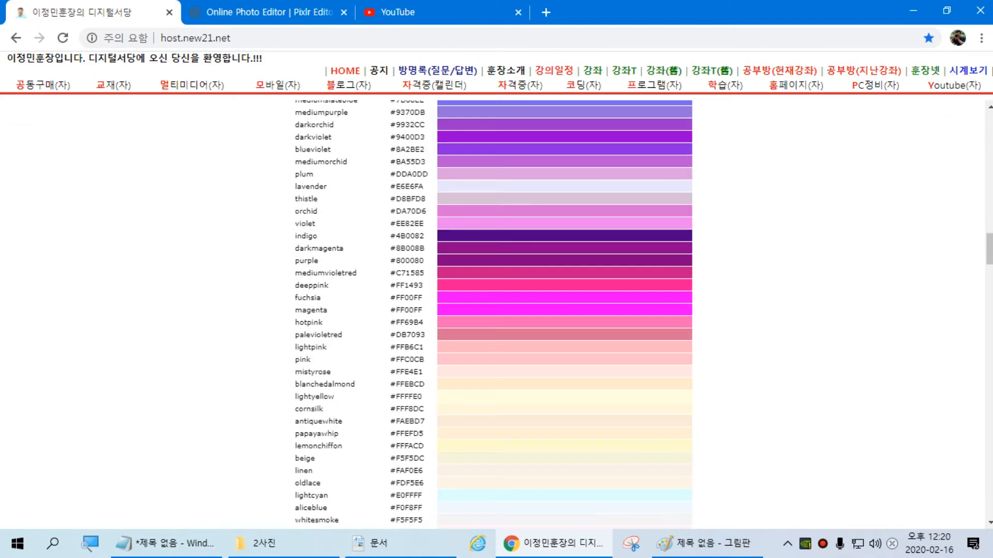
{"action": "scroll", "coordinate": [494, 310], "scroll_direction": "up", "scroll_amount": 4}
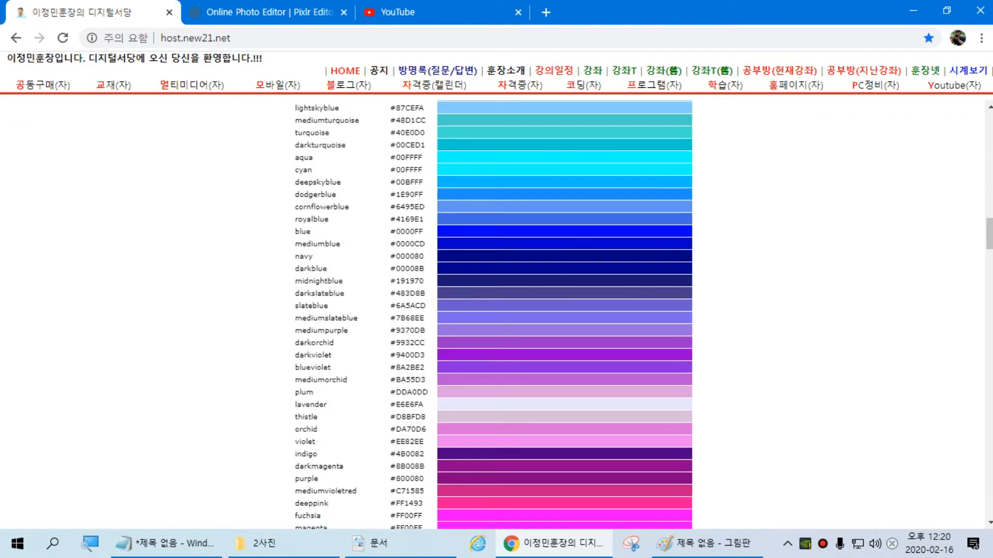
Examine the names and hexadecimal codes of the cyan and aqua entries in the colour chart
{"action": "left_click", "coordinate": [309, 169]}
{"action": "left_click", "coordinate": [294, 170]}
{"action": "left_click_drag", "start_coordinate": [422, 170], "coordinate": [390, 170]}
{"action": "left_click", "coordinate": [317, 170]}
{"action": "left_click_drag", "start_coordinate": [317, 155], "coordinate": [305, 108]}
{"action": "left_click", "coordinate": [317, 173]}
{"action": "double_click", "coordinate": [409, 157]}
{"action": "double_click", "coordinate": [408, 170]}
{"action": "scroll", "coordinate": [493, 315], "scroll_direction": "down", "scroll_amount": 20}
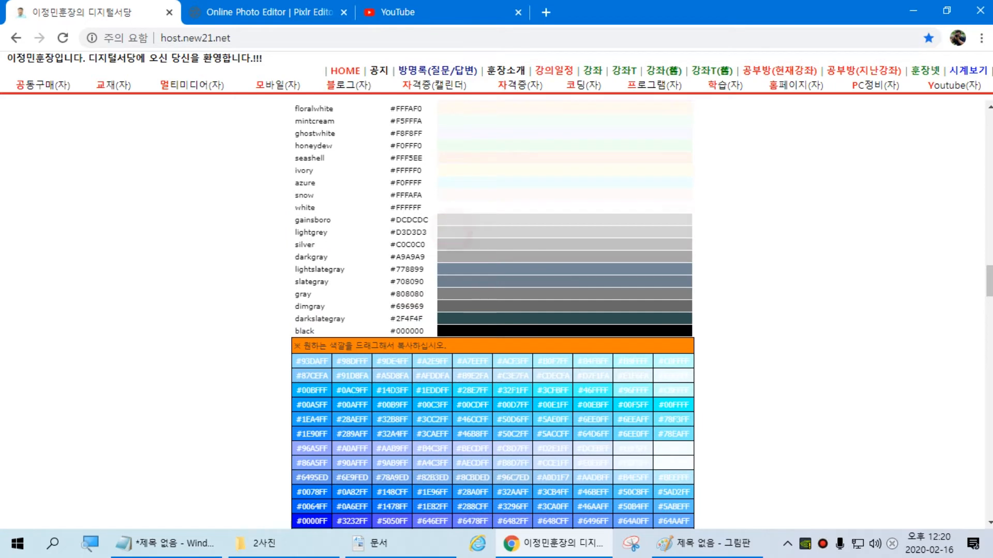
Copy lightgrey's code D3D3D3 without the hash sign from the colour chart and apply it as Pixlr's text colour
{"action": "double_click", "coordinate": [311, 232]}
{"action": "left_click_drag", "start_coordinate": [390, 232], "coordinate": [427, 233]}
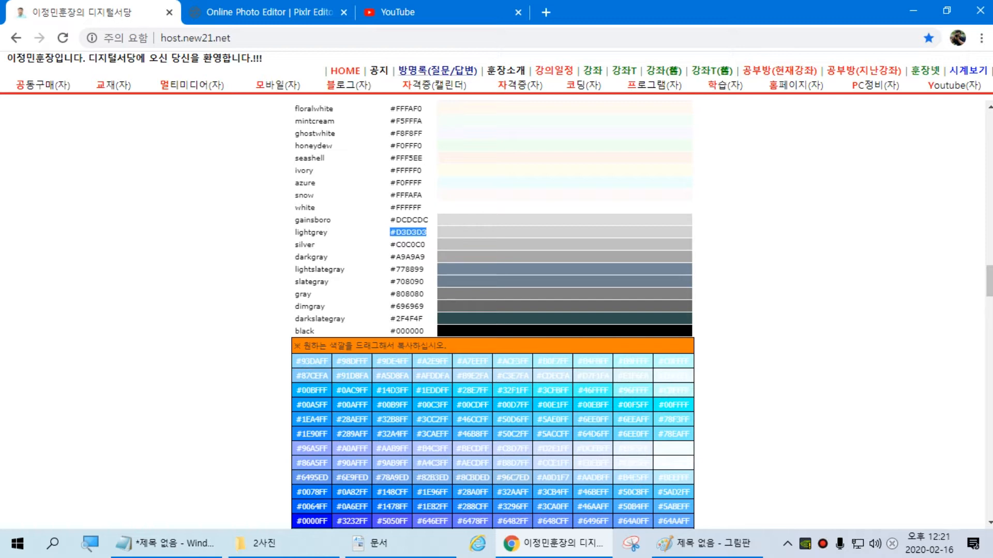
{"action": "key", "text": "ctrl+Tab"}
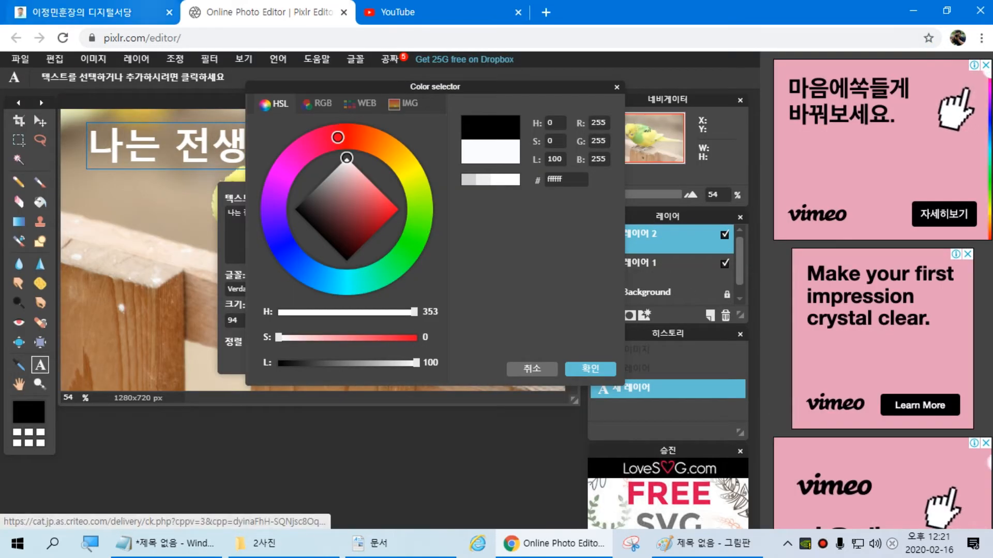
{"action": "left_click", "coordinate": [133, 11]}
{"action": "left_click", "coordinate": [395, 235]}
{"action": "left_click_drag", "start_coordinate": [396, 234], "coordinate": [427, 233]}
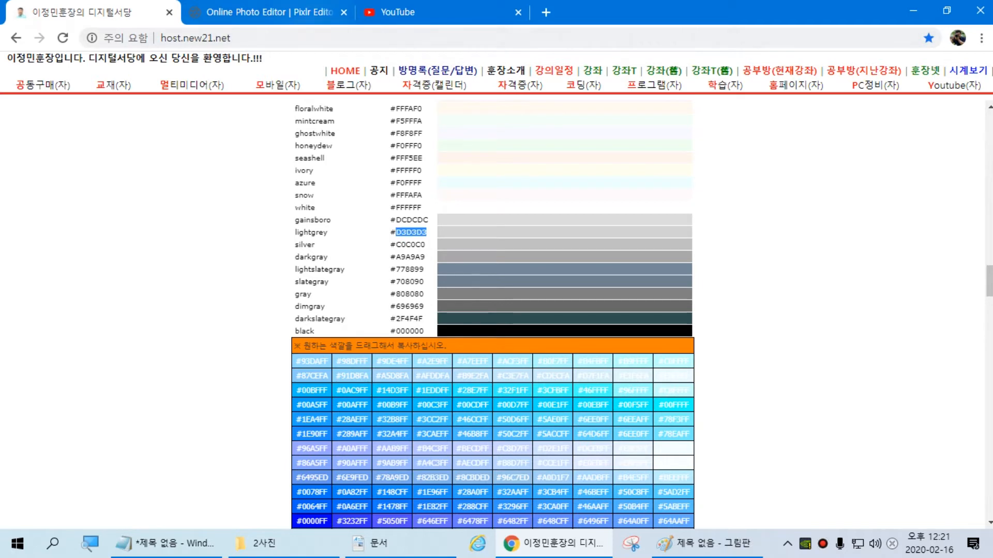
{"action": "left_click", "coordinate": [267, 11]}
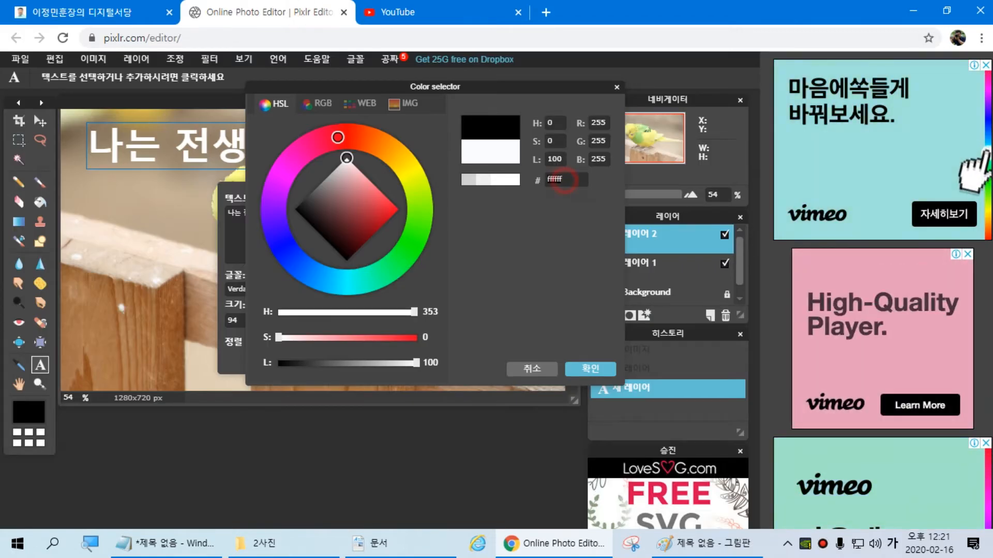
{"action": "type", "text": "d3d3d3"}
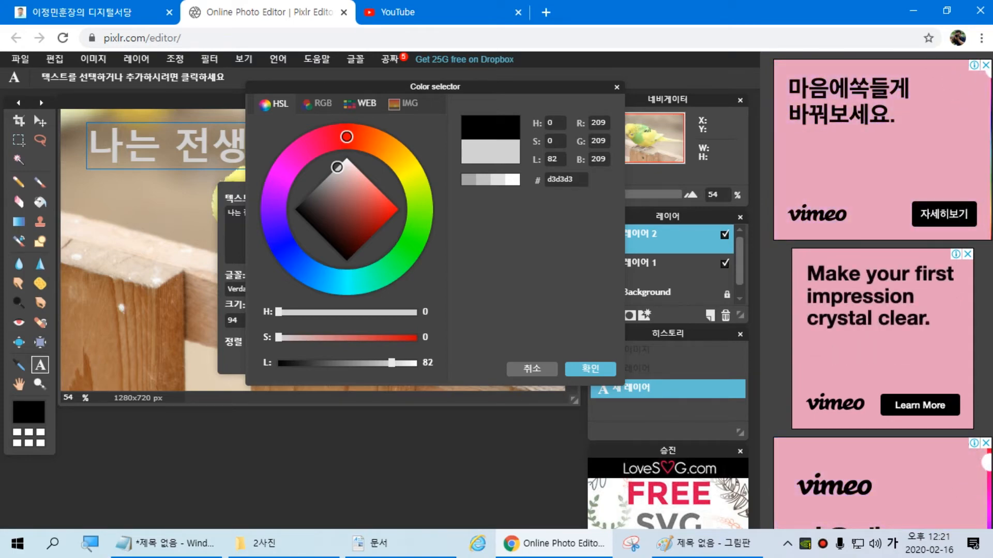
Copy aqua's code 00FFFF from the colour chart and apply it as the text colour in Pixlr
{"action": "key", "text": "ctrl+1"}
{"action": "scroll", "coordinate": [497, 311], "scroll_direction": "up", "scroll_amount": 5}
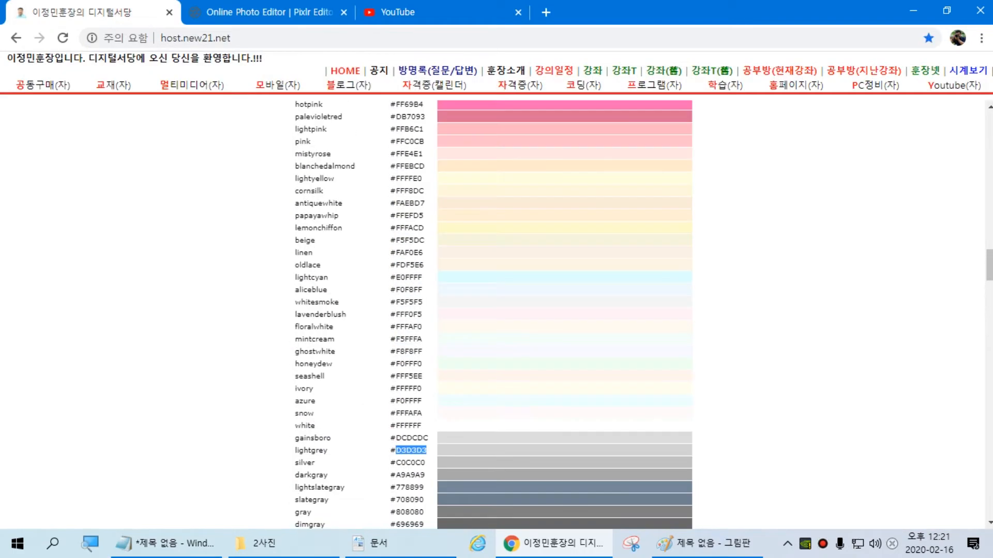
{"action": "scroll", "coordinate": [496, 311], "scroll_direction": "up", "scroll_amount": 4}
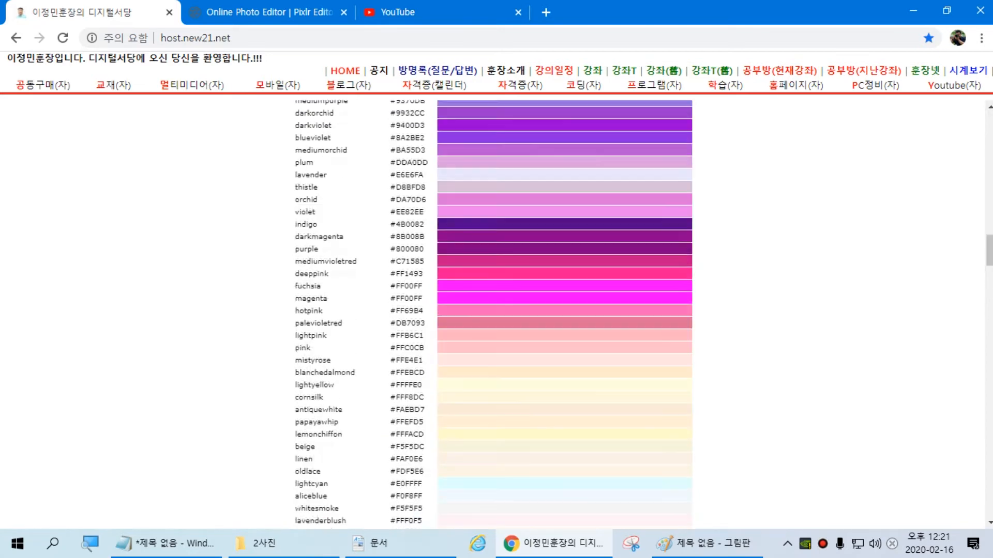
{"action": "scroll", "coordinate": [497, 310], "scroll_direction": "up", "scroll_amount": 5}
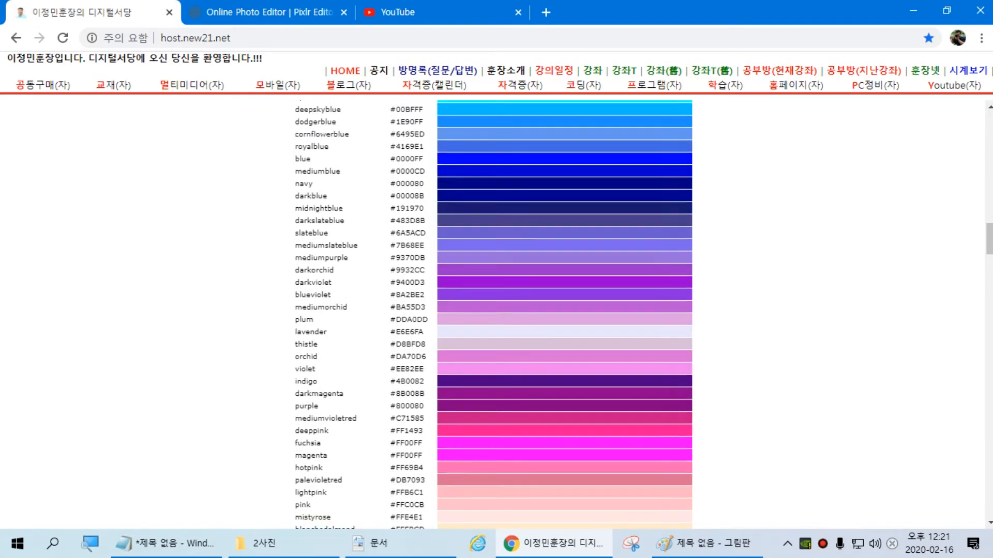
{"action": "left_click_drag", "start_coordinate": [425, 230], "coordinate": [395, 230]}
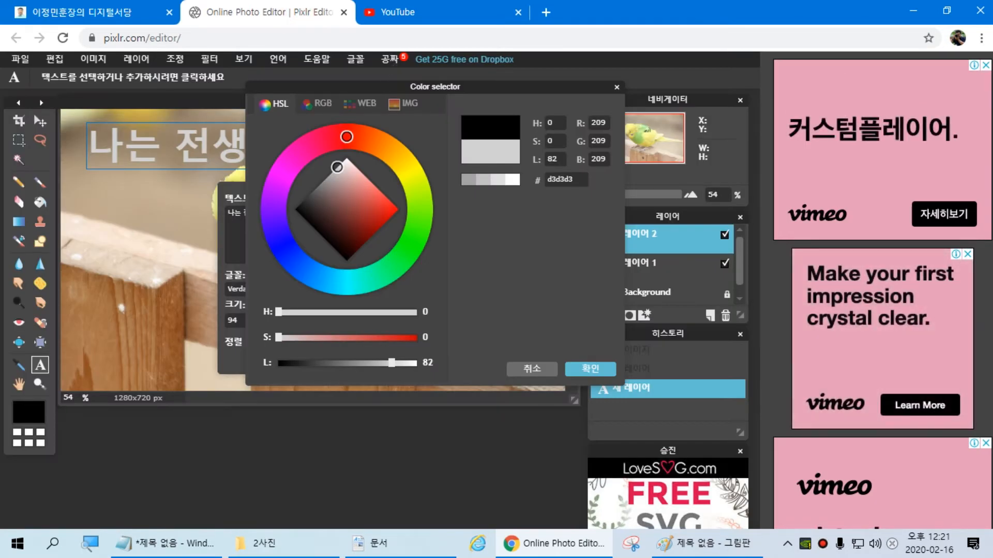
{"action": "type", "text": "00ffff"}
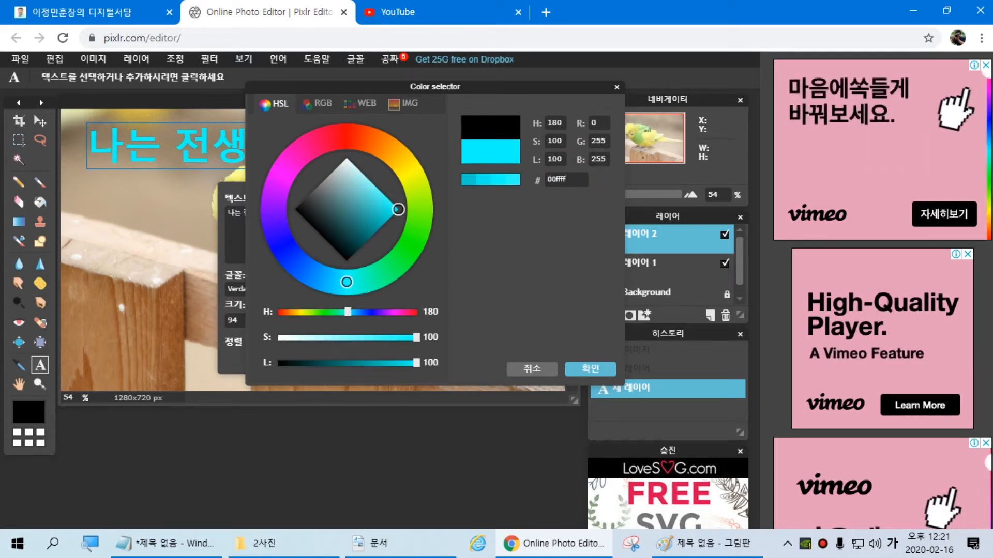
Return to the colour chart and look at the grid of blue shades below the named colours
{"action": "left_click", "coordinate": [142, 15]}
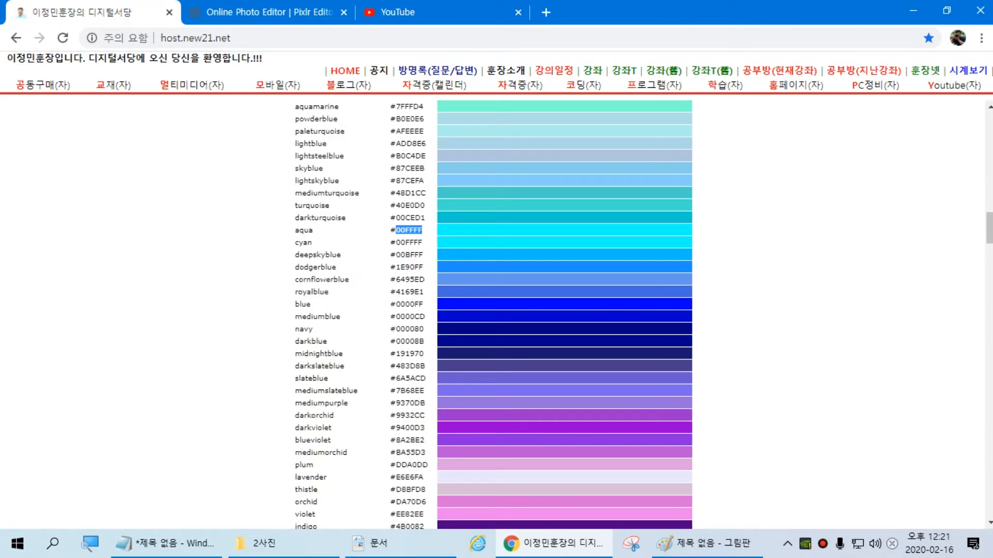
{"action": "scroll", "coordinate": [494, 310], "scroll_direction": "down", "scroll_amount": 15}
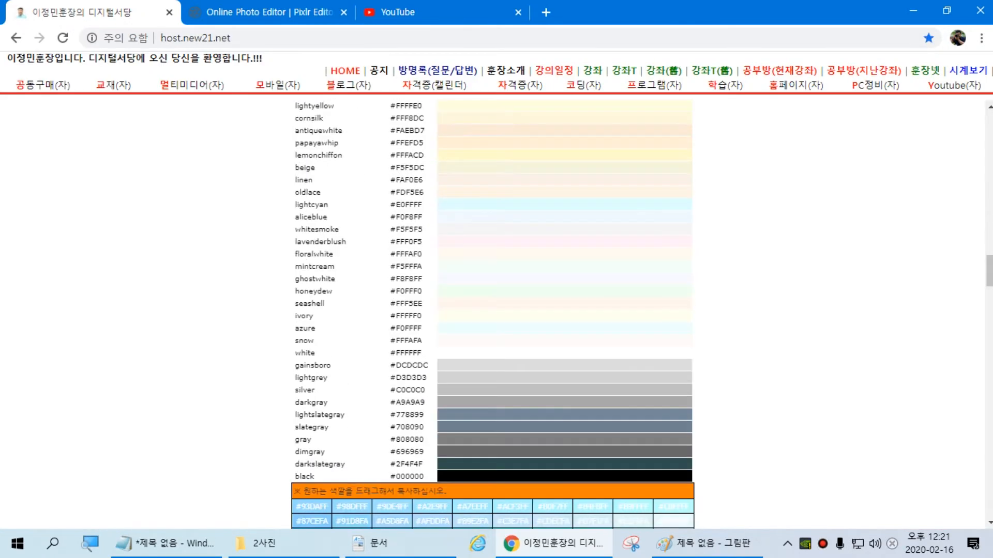
{"action": "scroll", "coordinate": [492, 310], "scroll_direction": "down", "scroll_amount": 5}
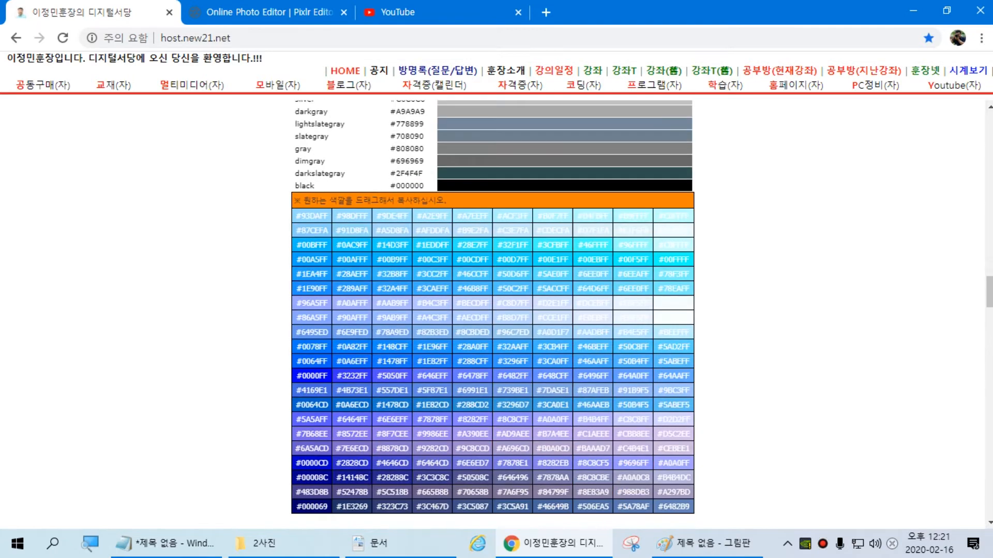
Set the text colour in Pixlr to white (ffffff) and move the colour selector below the title
{"action": "left_click", "coordinate": [308, 12]}
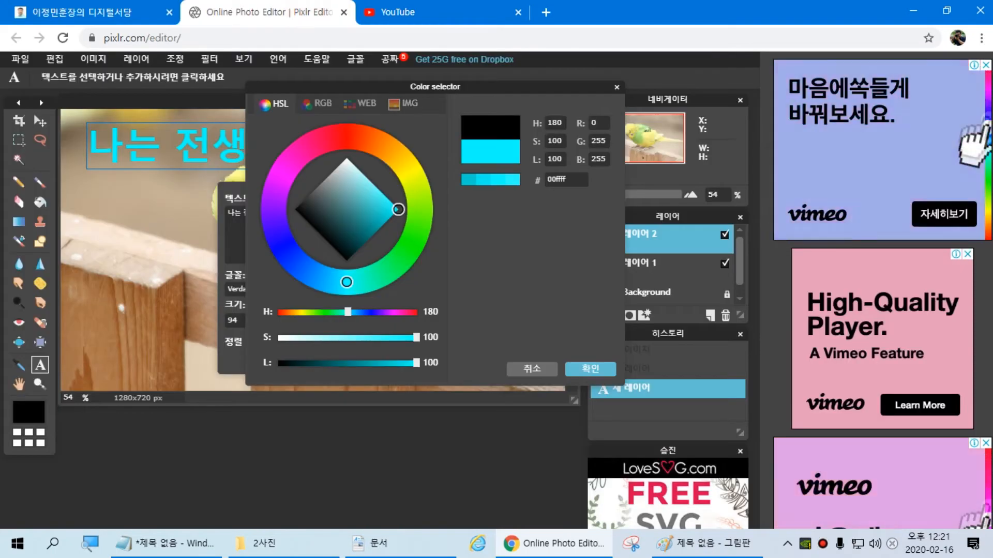
{"action": "left_click_drag", "start_coordinate": [342, 161], "coordinate": [346, 158]}
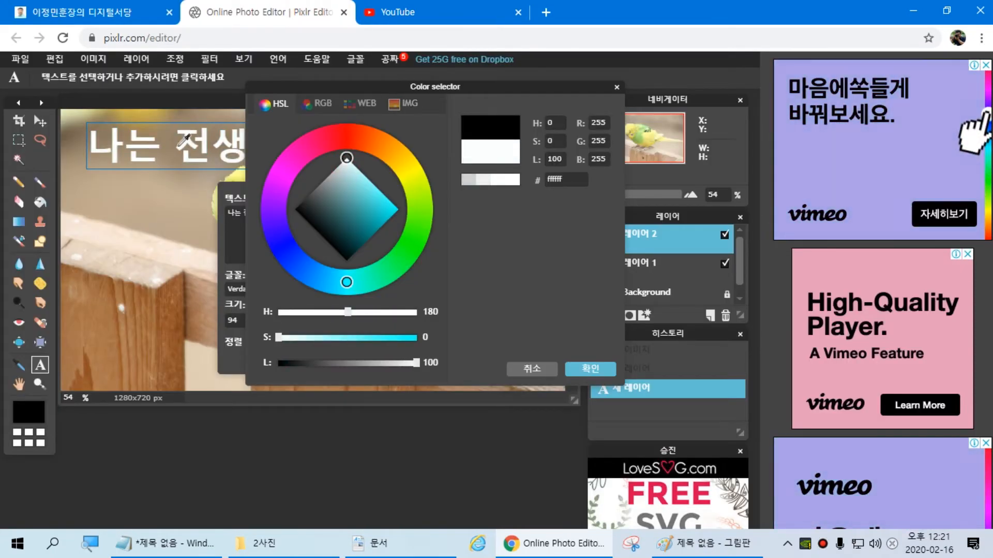
{"action": "left_click_drag", "start_coordinate": [333, 87], "coordinate": [295, 233]}
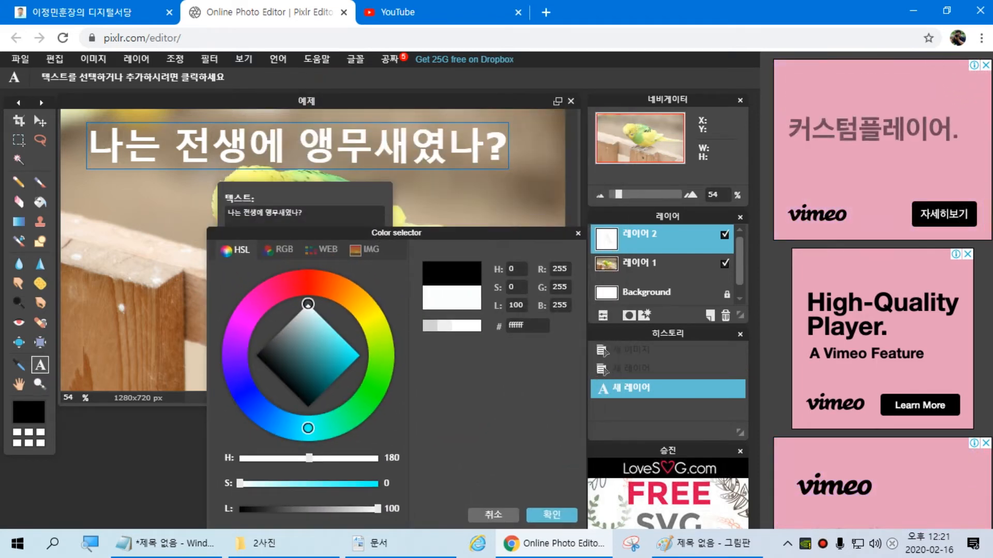
Confirm white (ffffff) as the text colour and apply the settings to the title text
{"action": "left_click_drag", "start_coordinate": [294, 233], "coordinate": [357, 157]}
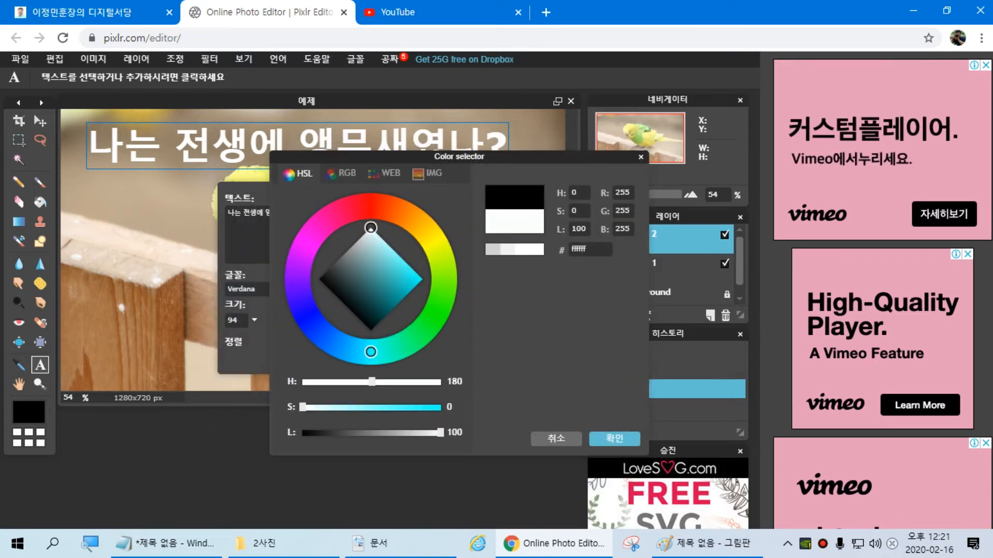
{"action": "left_click", "coordinate": [614, 439]}
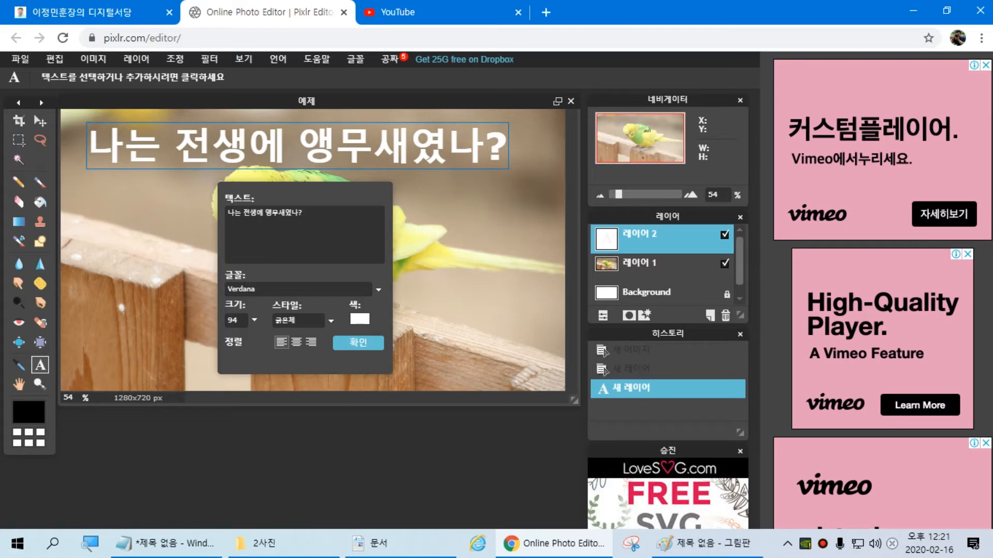
{"action": "left_click", "coordinate": [358, 343]}
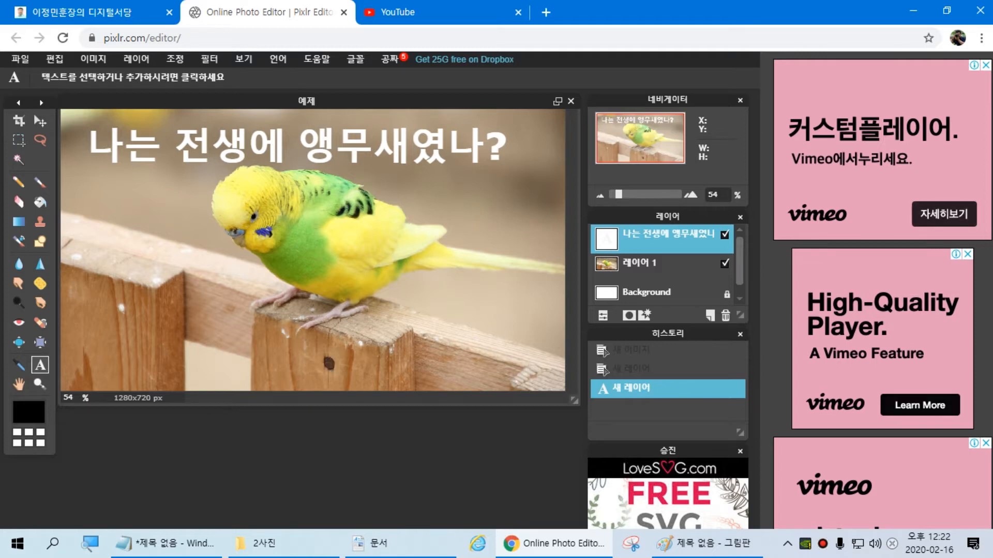
Select the Background layer, the bird photo layer and the title text layer one after another
{"action": "scroll", "coordinate": [741, 261], "scroll_direction": "down", "scroll_amount": 1}
{"action": "left_click", "coordinate": [646, 285]}
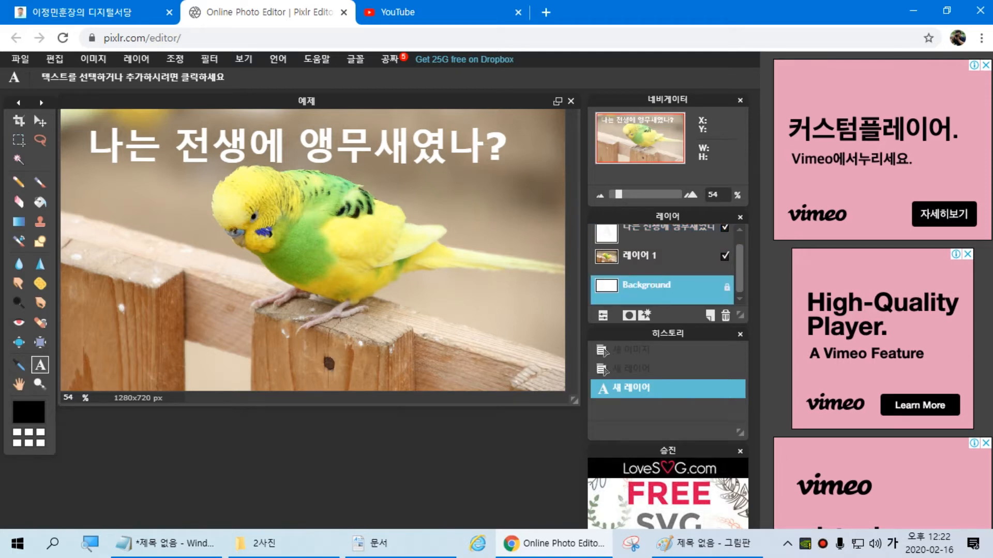
{"action": "left_click", "coordinate": [647, 256]}
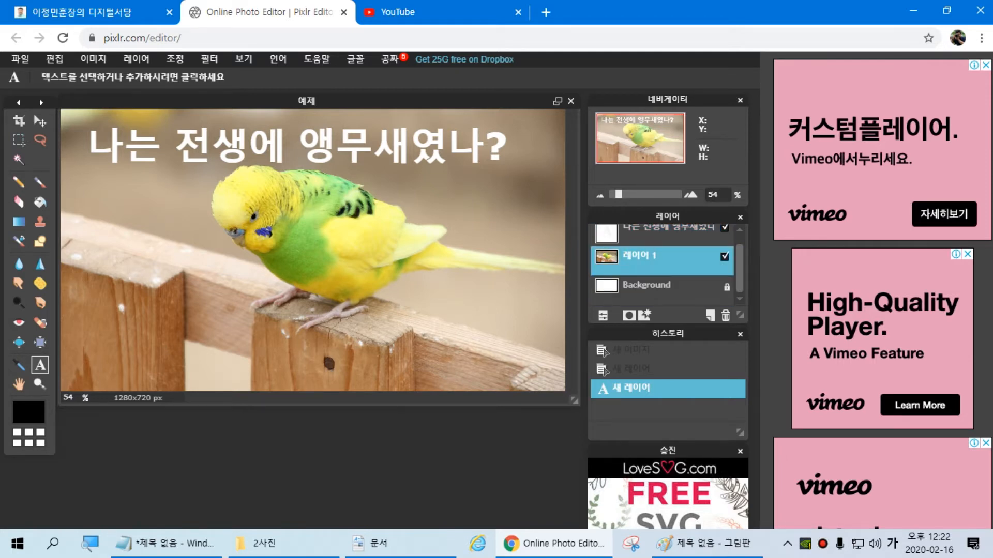
{"action": "scroll", "coordinate": [662, 261], "scroll_direction": "up", "scroll_amount": 1}
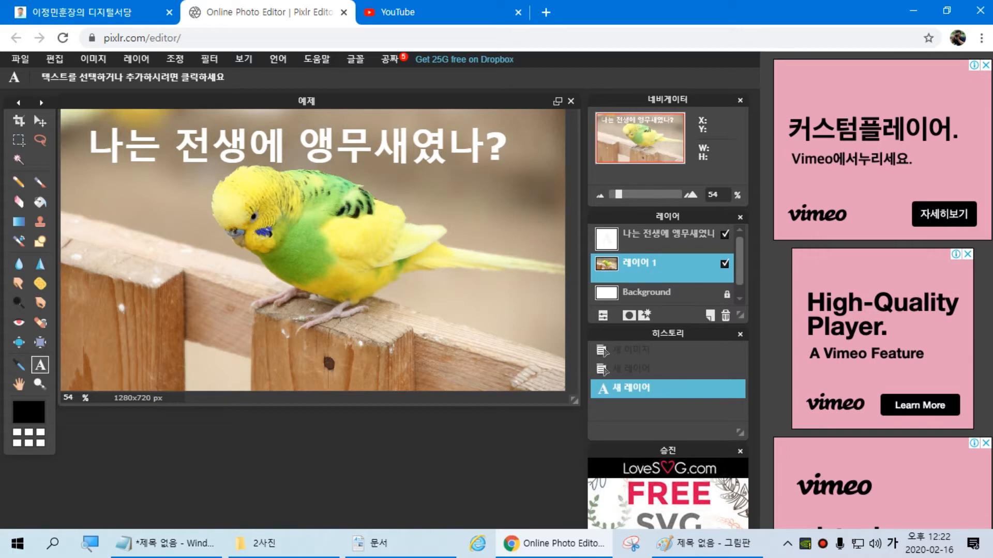
{"action": "left_click", "coordinate": [667, 238]}
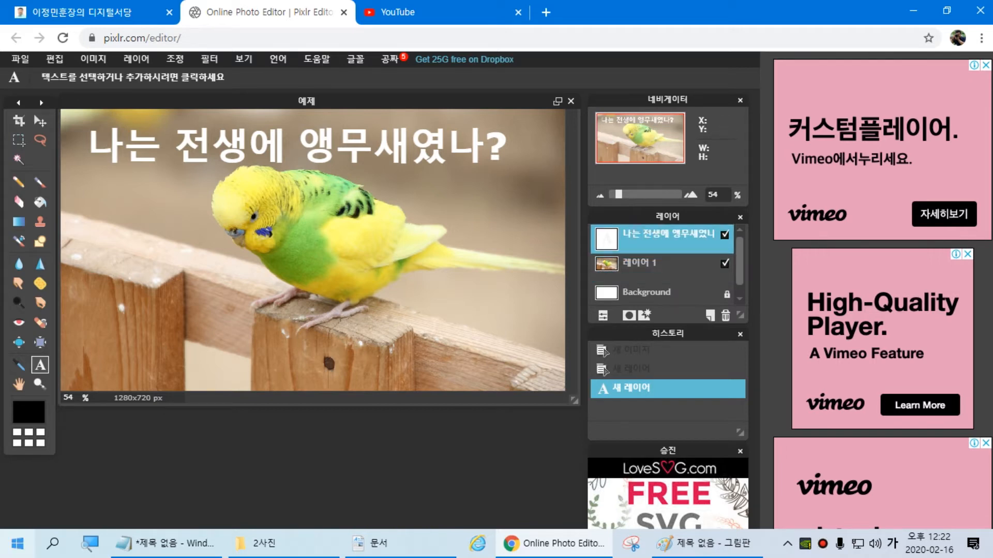
Switch to Paint, draw a long curved diagonal stroke across the figure sketches, and close Paint without keeping the drawing
{"action": "left_click", "coordinate": [700, 542]}
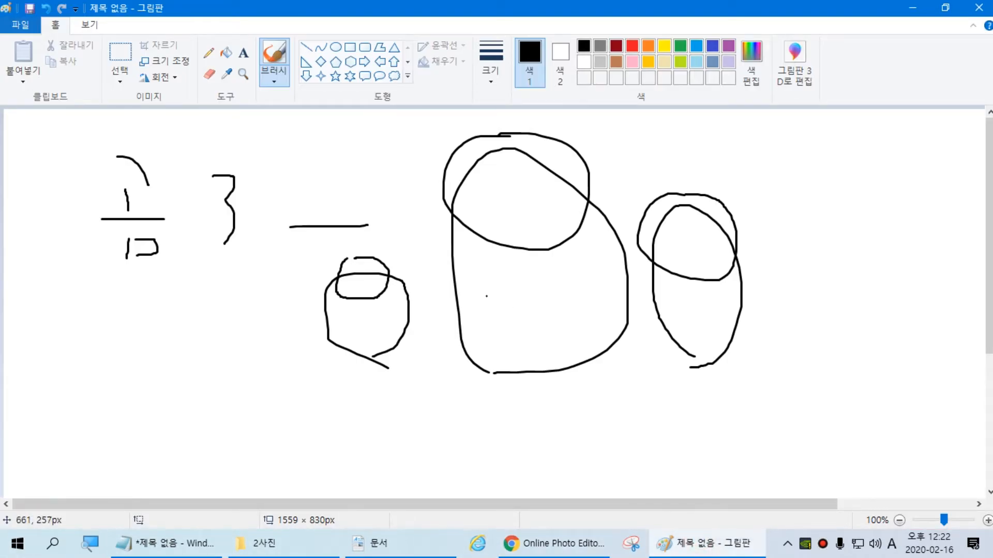
{"action": "left_click_drag", "start_coordinate": [380, 240], "coordinate": [593, 384]}
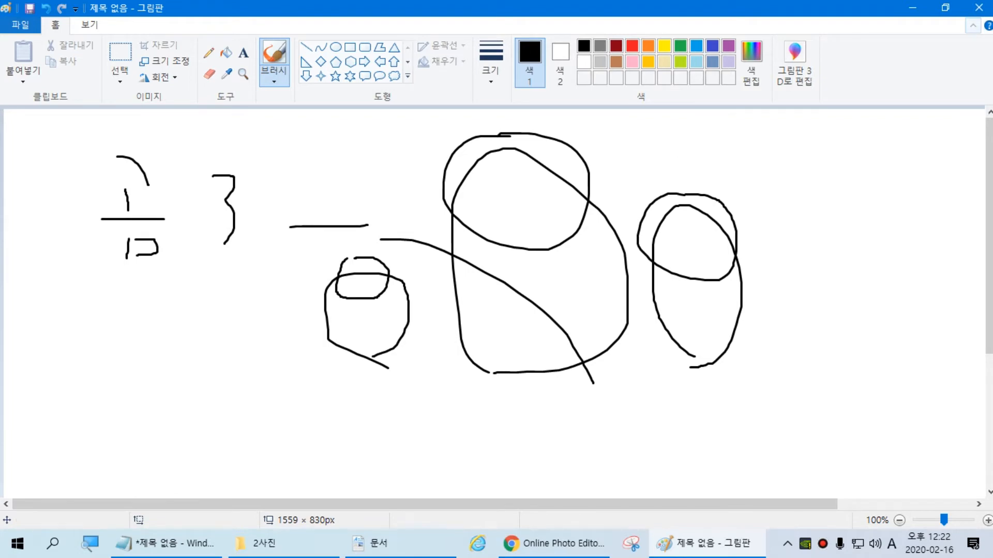
{"action": "left_click", "coordinate": [979, 8]}
{"action": "left_click", "coordinate": [516, 273]}
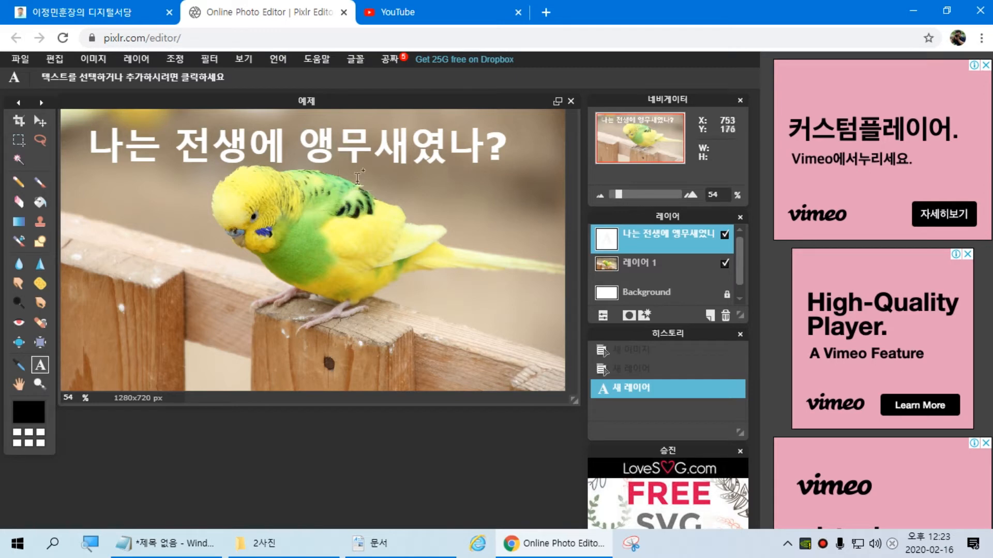
Open the title text for editing twice from the image, closing it each time without changing anything
{"action": "left_click", "coordinate": [398, 162]}
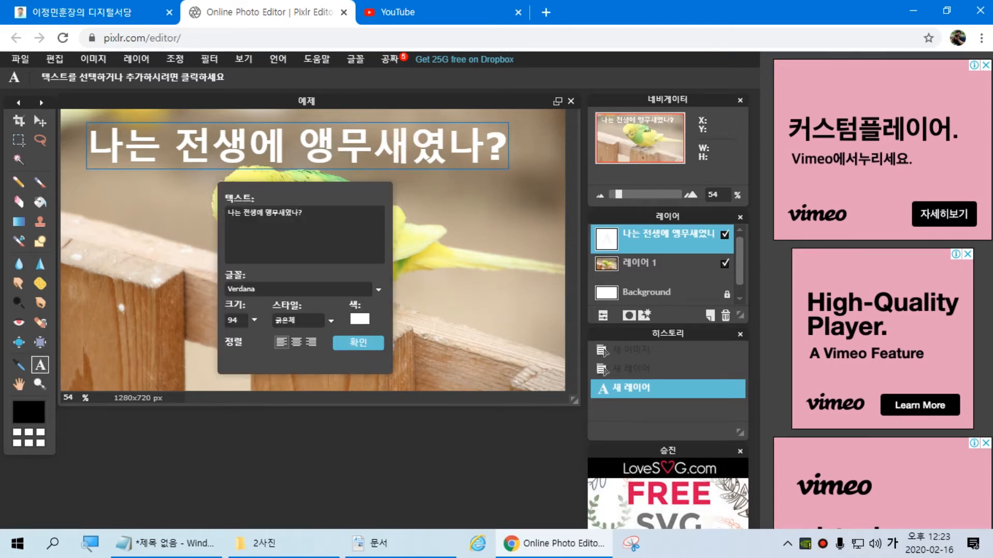
{"action": "left_click", "coordinate": [358, 342]}
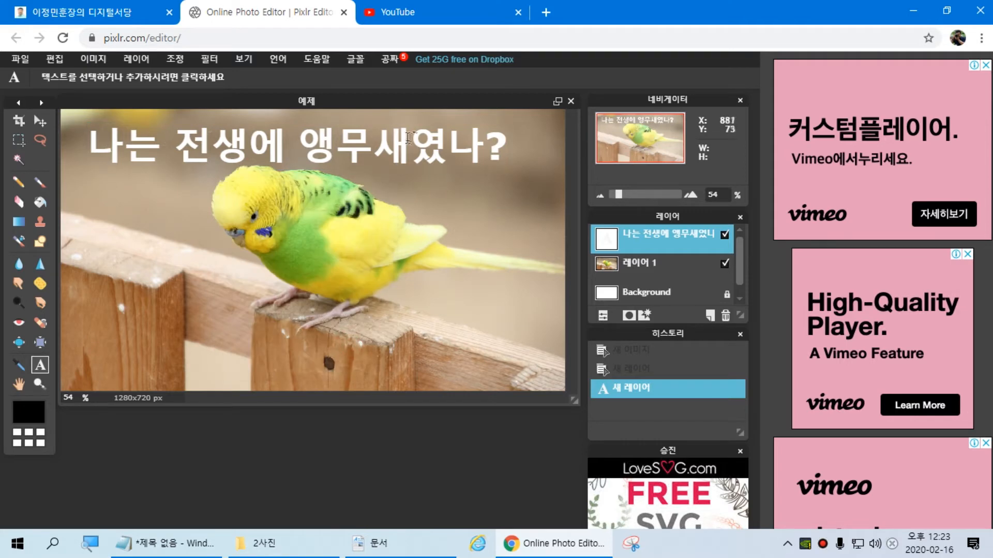
{"action": "left_click", "coordinate": [419, 161]}
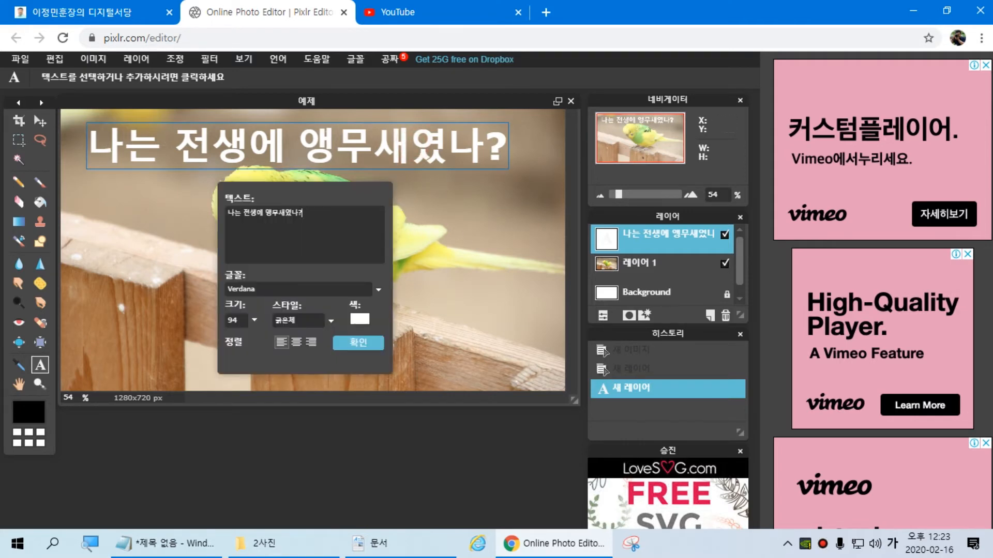
{"action": "left_click", "coordinate": [357, 344]}
Start a new text on the empty area below the bird's tail and close it without entering anything
{"action": "left_click", "coordinate": [466, 309]}
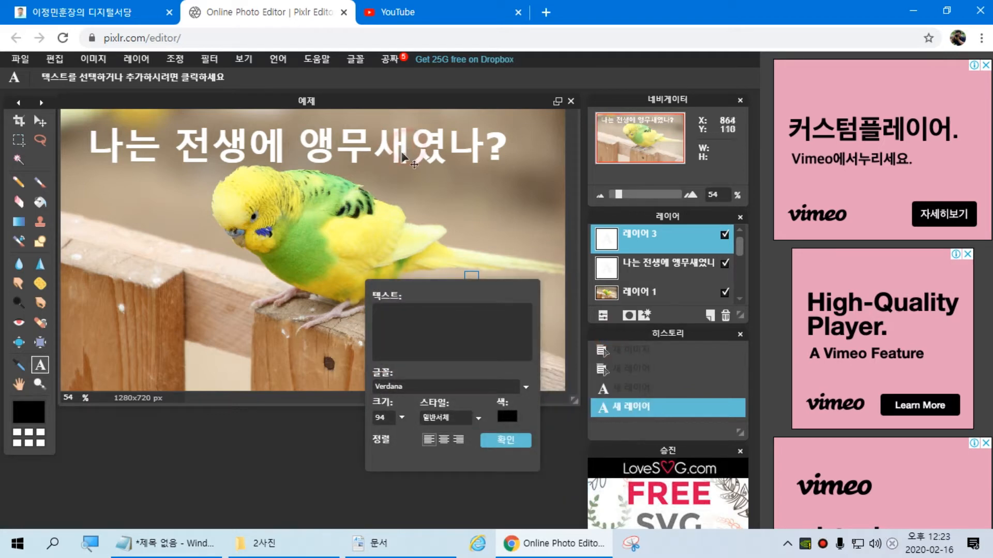
{"action": "left_click", "coordinate": [472, 302]}
{"action": "left_click", "coordinate": [490, 438]}
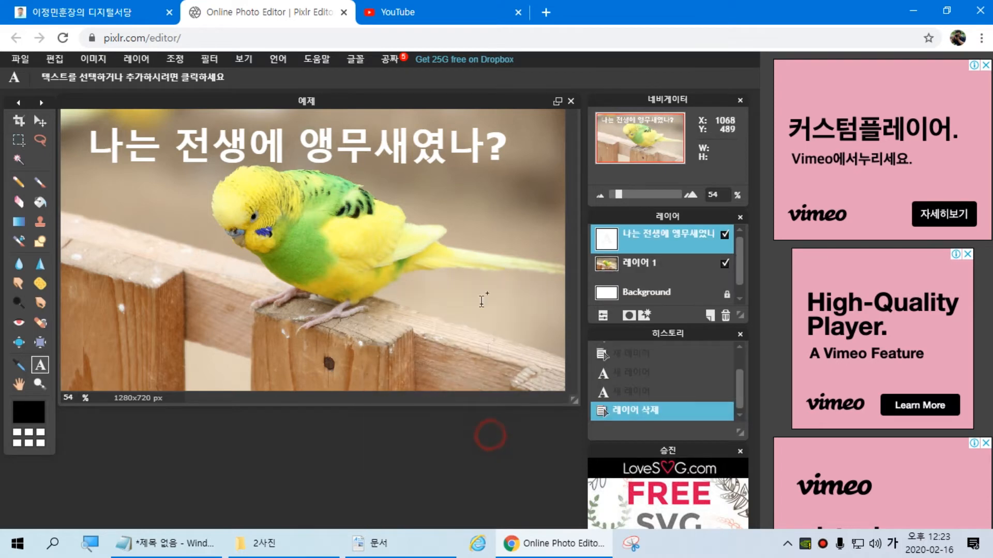
Reopen the existing title text, shift its settings dialog upward, and close it with the settings as they are
{"action": "left_click", "coordinate": [389, 136]}
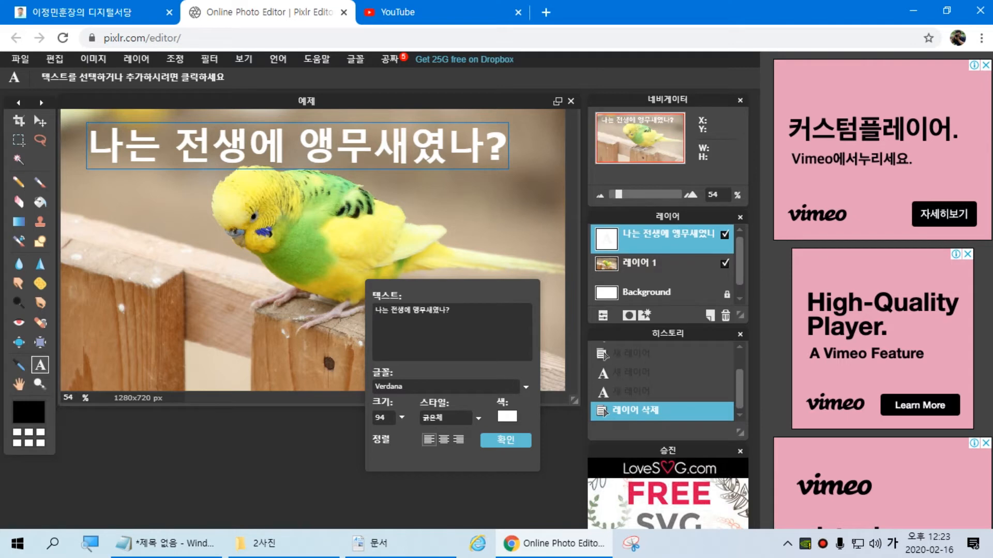
{"action": "left_click_drag", "start_coordinate": [436, 284], "coordinate": [448, 198]}
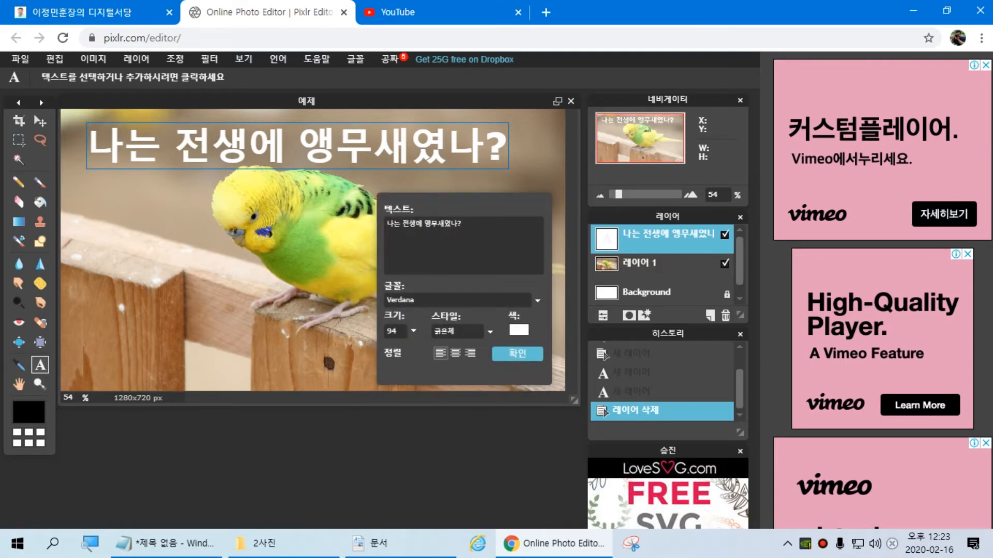
{"action": "left_click", "coordinate": [517, 354]}
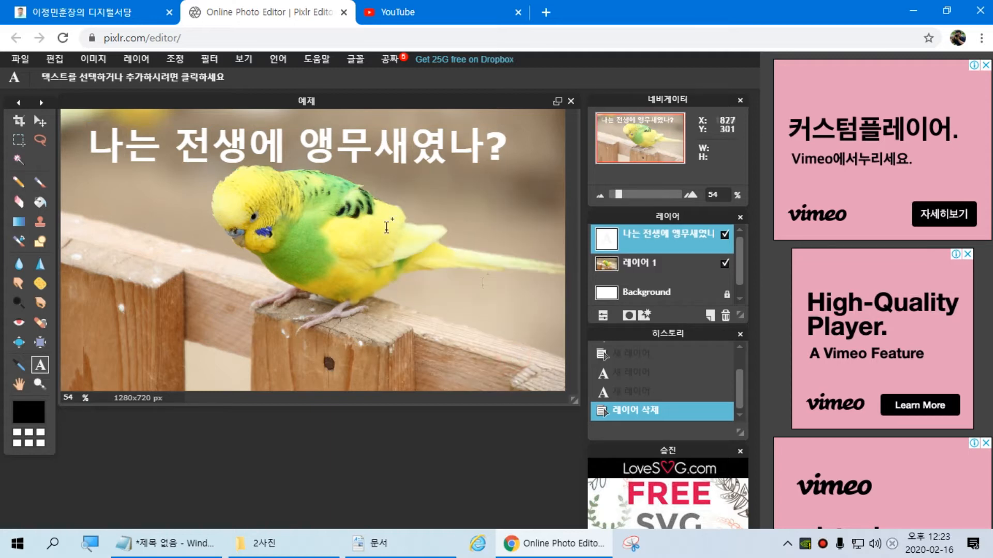
Start another new text over the bird's tail feathers and close it while still empty
{"action": "left_click", "coordinate": [415, 231]}
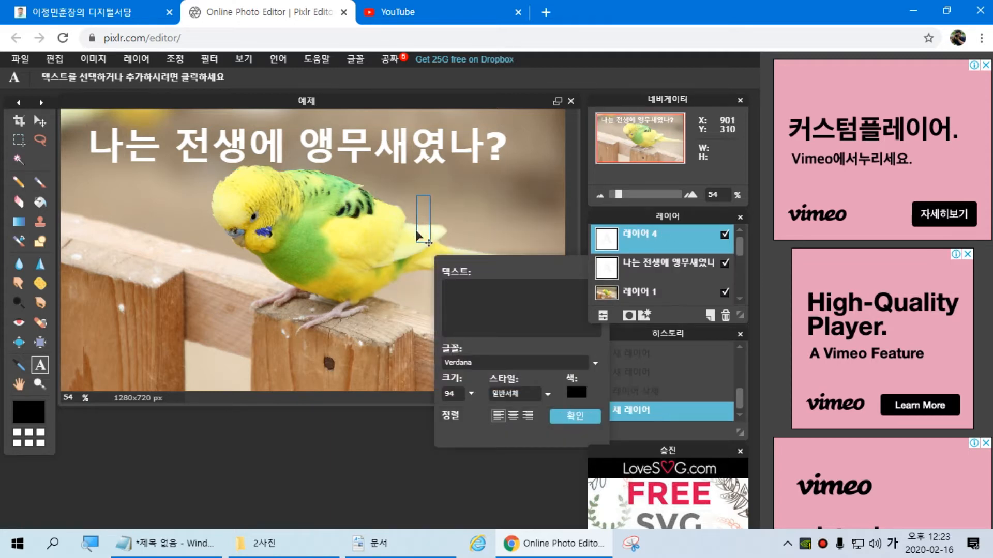
{"action": "left_click_drag", "start_coordinate": [554, 269], "coordinate": [450, 265]}
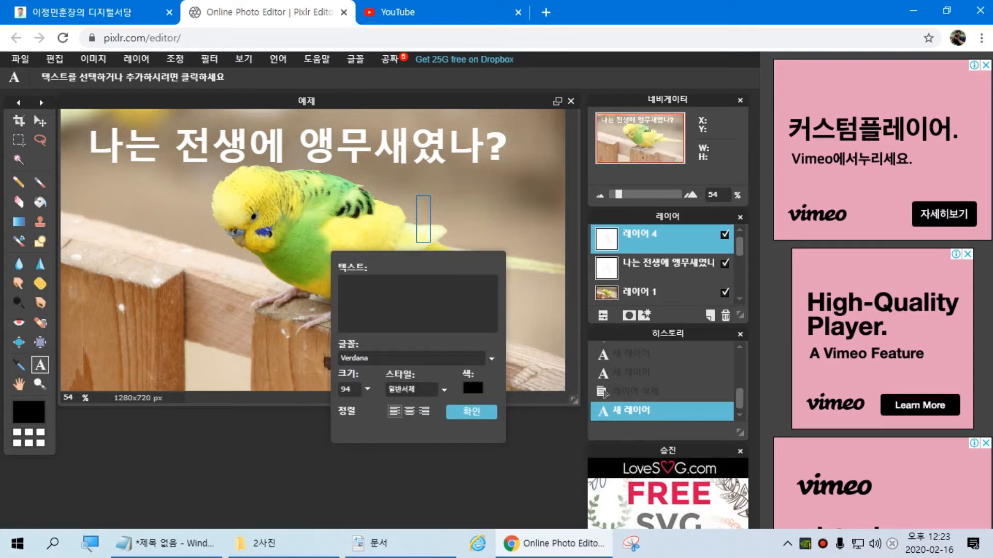
{"action": "left_click", "coordinate": [644, 243]}
{"action": "left_click", "coordinate": [469, 412]}
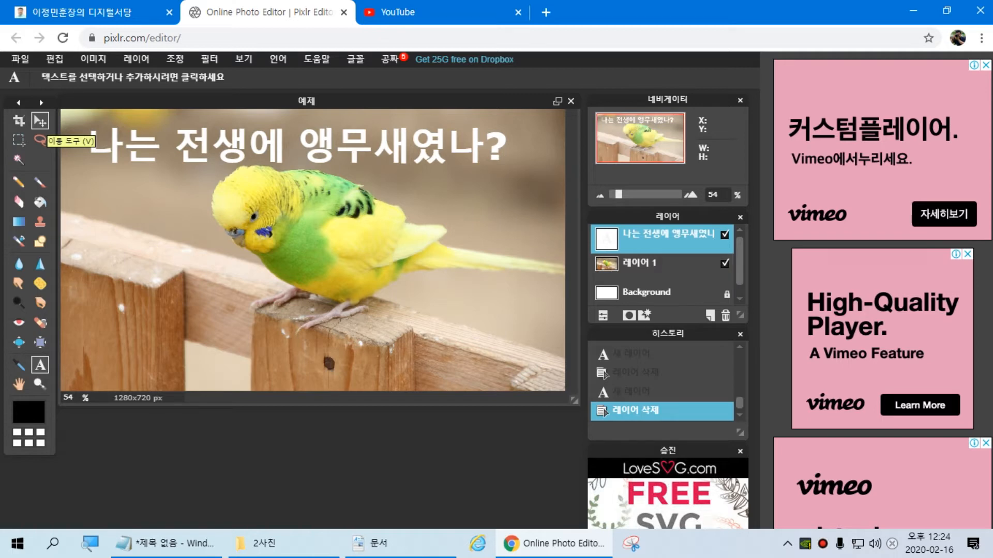
Use the Move tool to shift the title text slightly right and up against the image's upper edge
{"action": "left_click", "coordinate": [39, 120]}
{"action": "mouse_move", "coordinate": [321, 152]}
{"action": "left_mouse_down"}
{"action": "mouse_move", "coordinate": [330, 334]}
{"action": "mouse_move", "coordinate": [336, 162]}
{"action": "mouse_move", "coordinate": [347, 296]}
{"action": "mouse_move", "coordinate": [334, 353]}
{"action": "mouse_move", "coordinate": [331, 166]}
{"action": "left_mouse_up"}
{"action": "left_click_drag", "start_coordinate": [310, 249], "coordinate": [323, 225]}
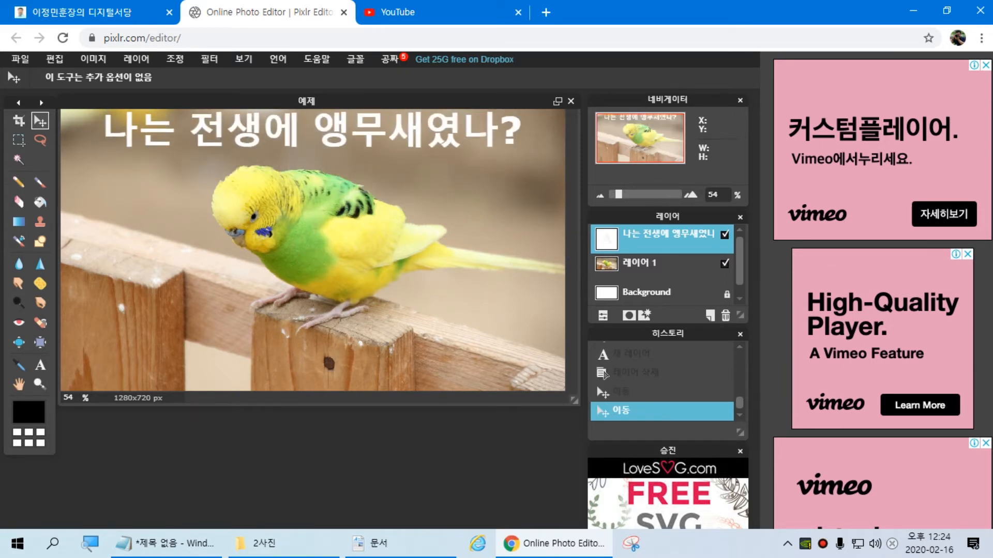
Select the bird photo layer, move it up and right, and move it back to fill the canvas
{"action": "left_click", "coordinate": [662, 263]}
{"action": "left_click_drag", "start_coordinate": [381, 257], "coordinate": [390, 185]}
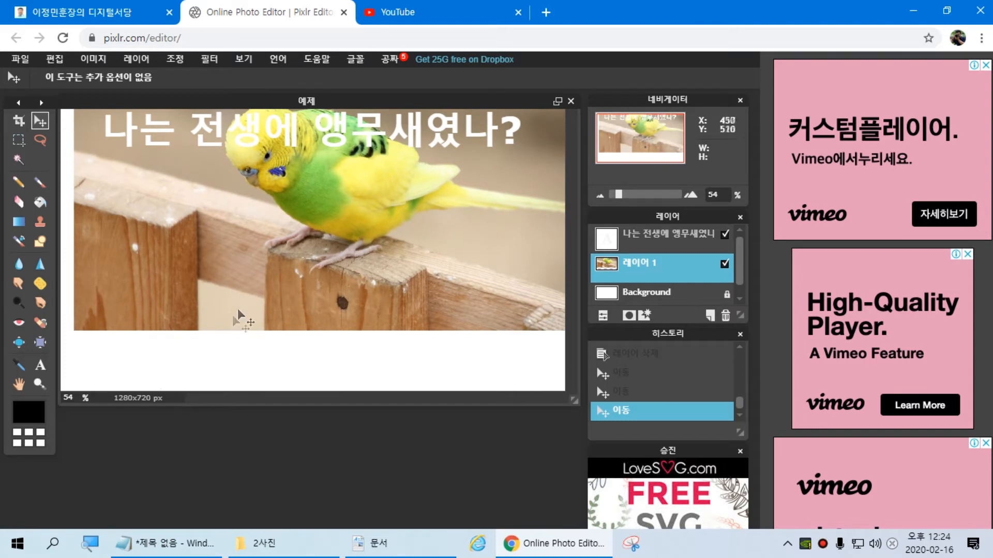
{"action": "left_click_drag", "start_coordinate": [273, 252], "coordinate": [260, 314]}
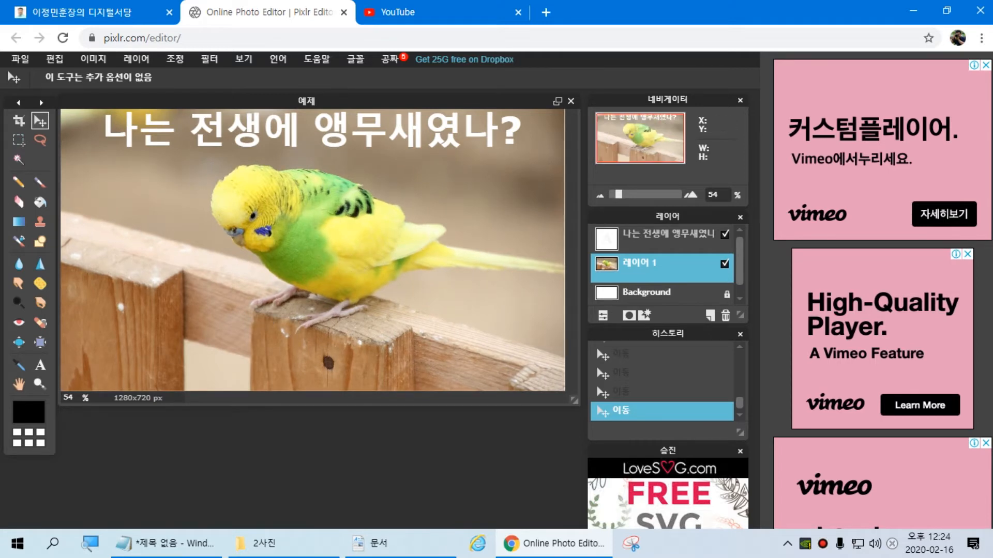
Select the title text layer and move the title slightly down, just above the bird's head
{"action": "left_click", "coordinate": [667, 239]}
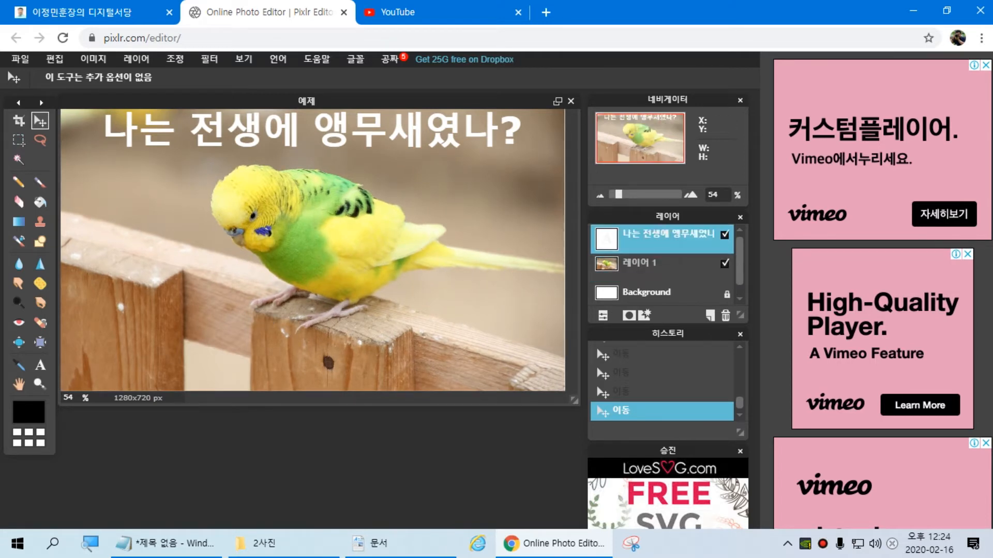
{"action": "left_click_drag", "start_coordinate": [430, 137], "coordinate": [436, 154]}
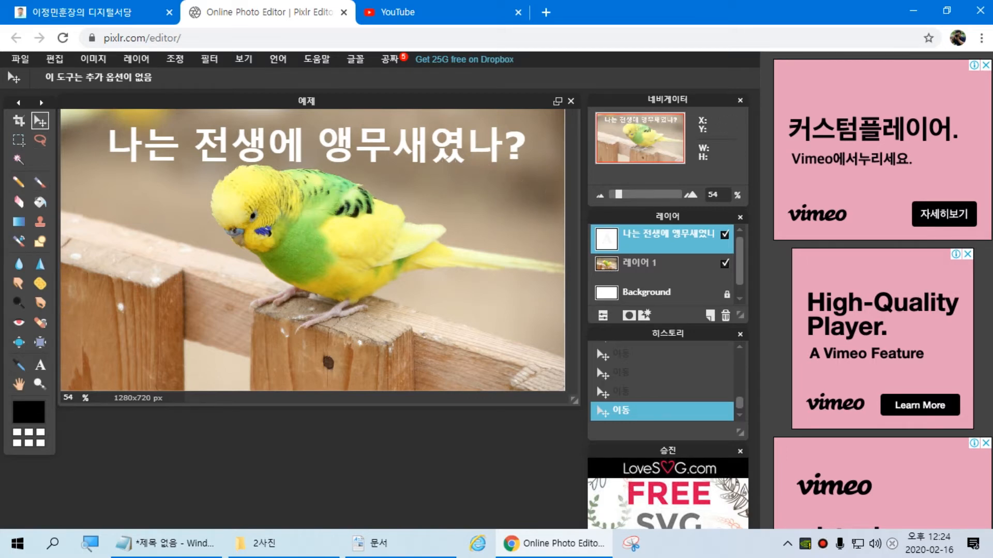
Open the title text for editing with the Text tool and preview the 12LotteMartDreamBold font on it
{"action": "left_click", "coordinate": [40, 365]}
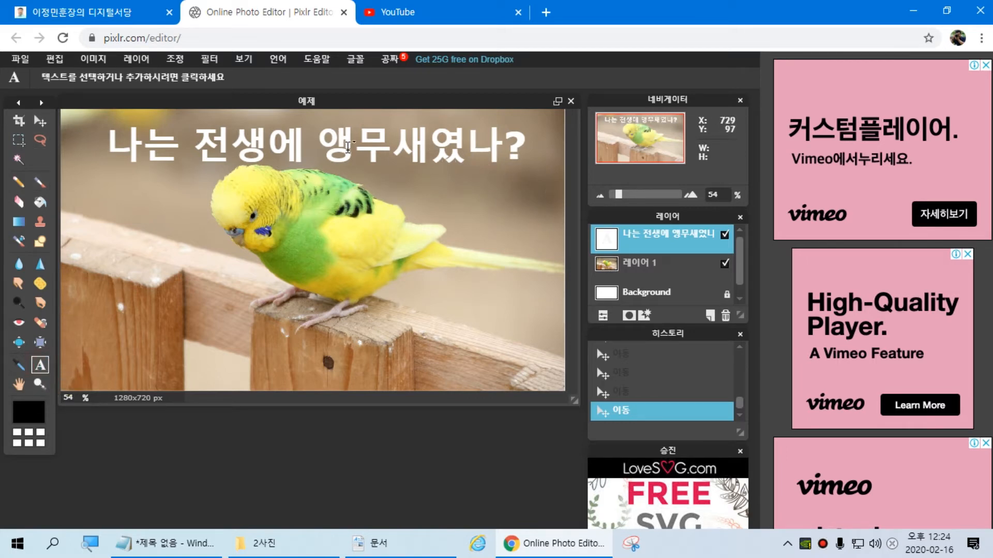
{"action": "left_click", "coordinate": [347, 144]}
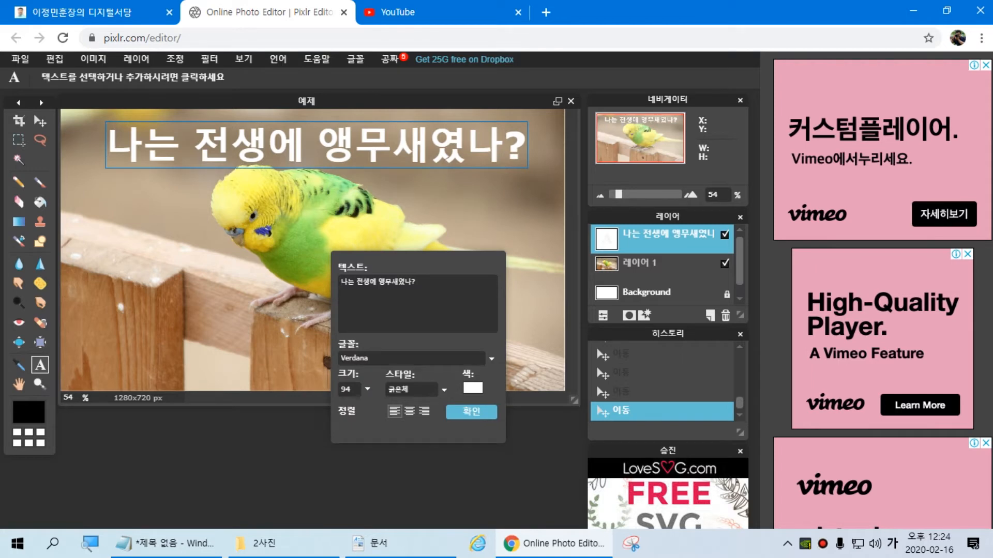
{"action": "left_click", "coordinate": [491, 359]}
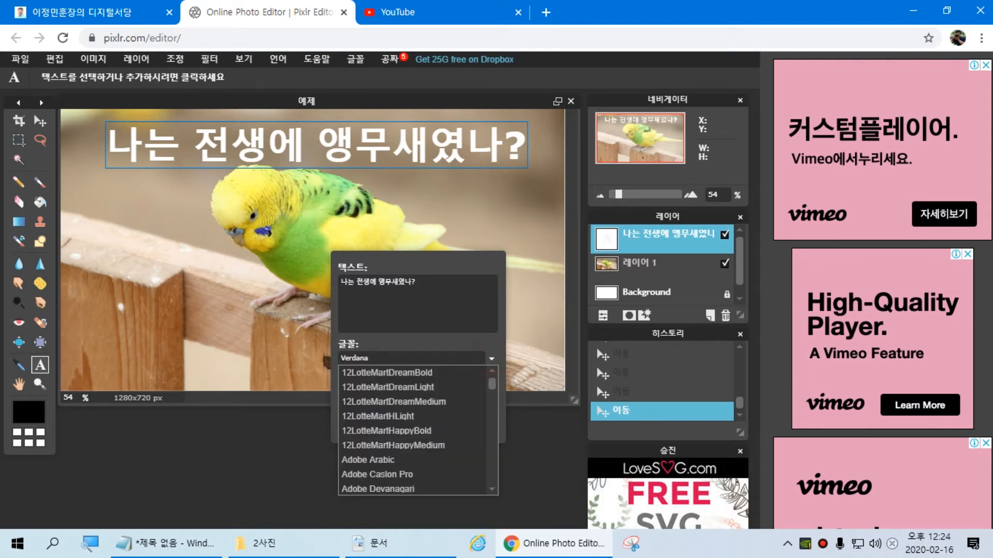
{"action": "left_click", "coordinate": [334, 146]}
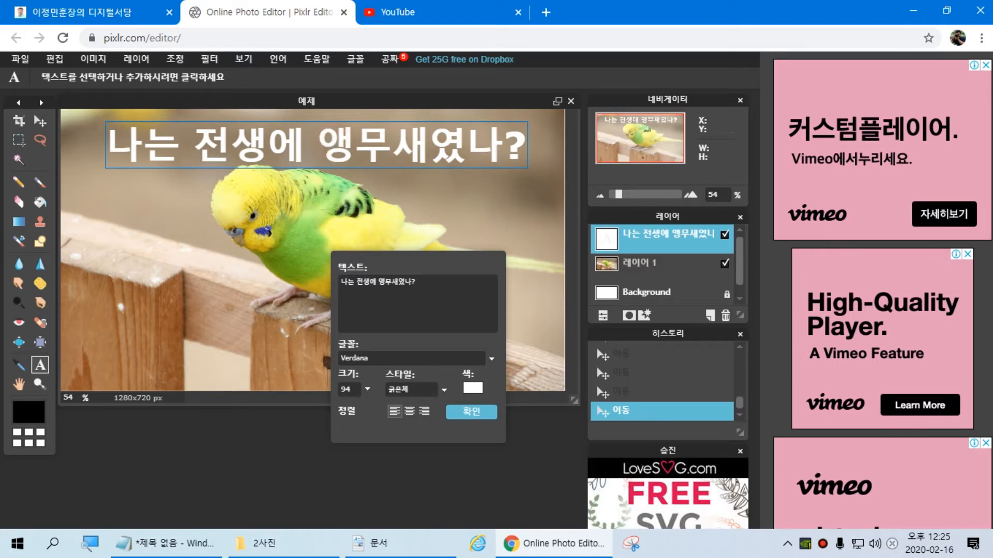
{"action": "left_click", "coordinate": [491, 359]}
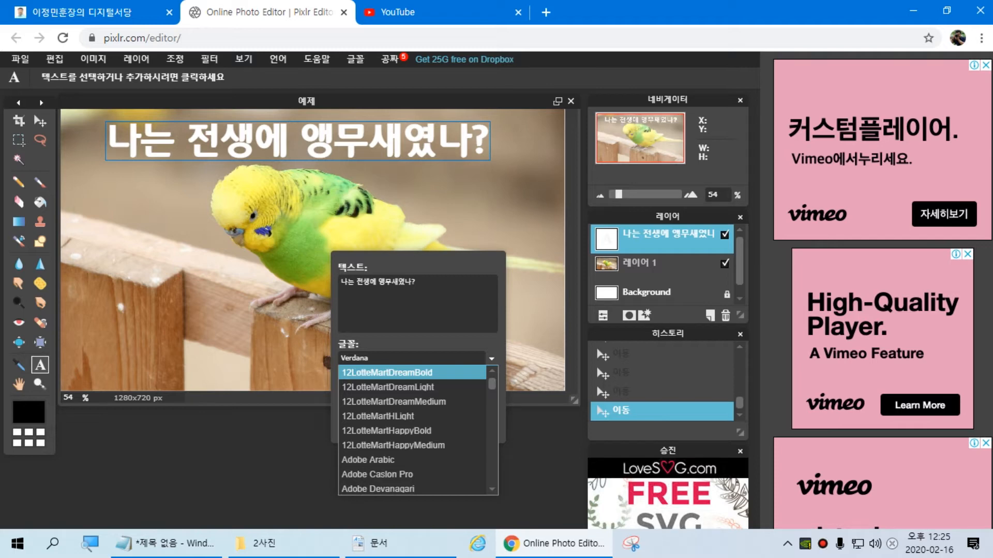
Leave the title's text settings with the Verdana font and move the title text layer down across the parrot's body
{"action": "key", "text": "Return"}
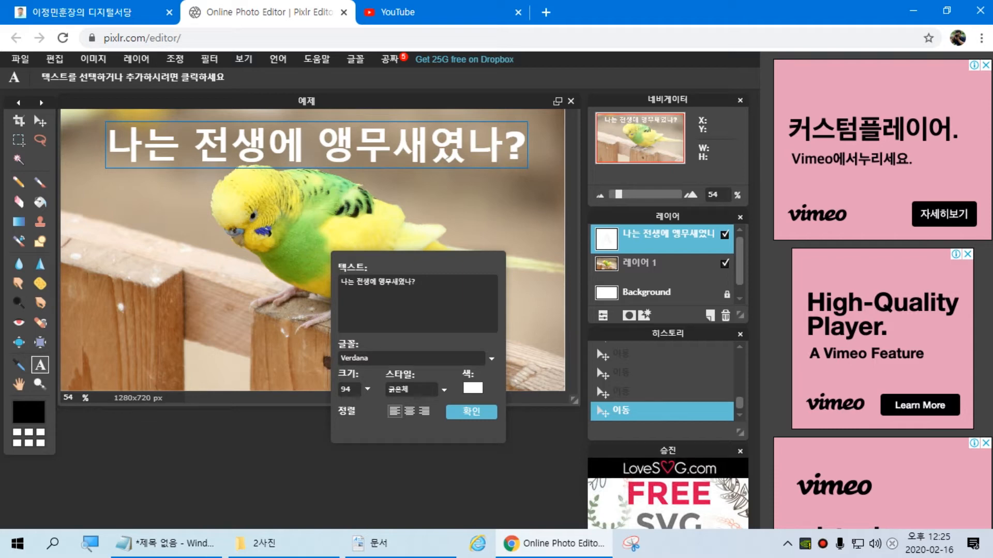
{"action": "left_click_drag", "start_coordinate": [740, 267], "coordinate": [740, 274]}
{"action": "left_click", "coordinate": [637, 255]}
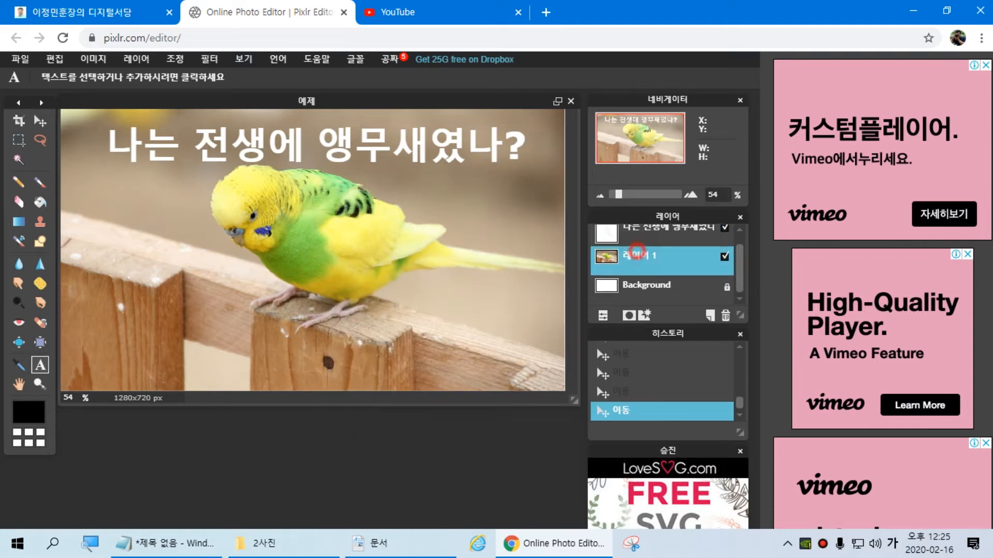
{"action": "scroll", "coordinate": [662, 259], "scroll_direction": "up", "scroll_amount": 1}
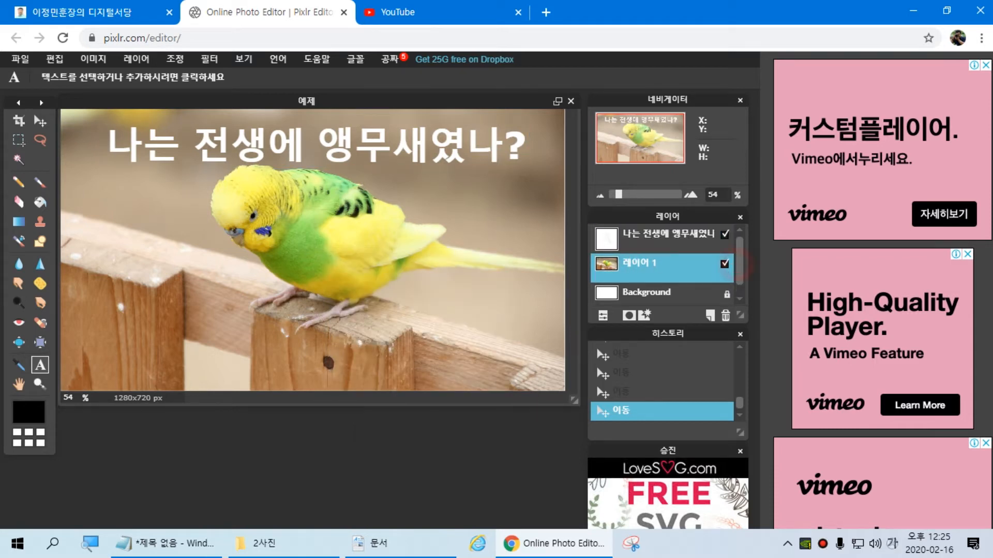
{"action": "left_click", "coordinate": [667, 235]}
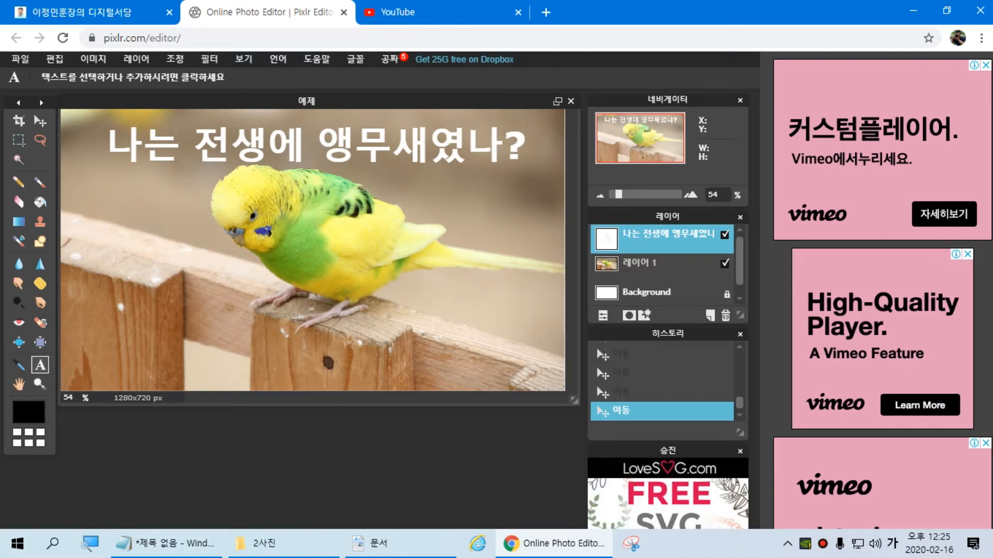
{"action": "left_click", "coordinate": [39, 122]}
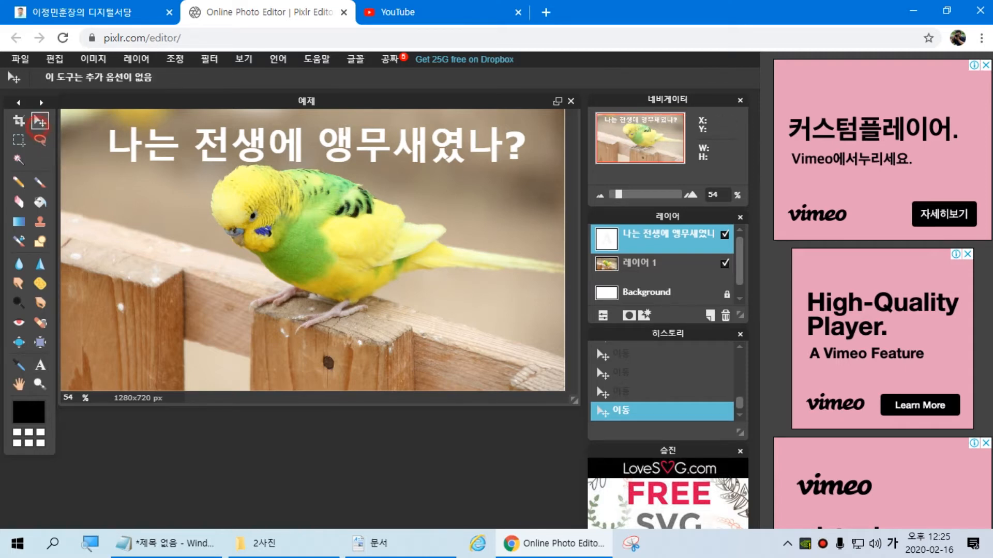
{"action": "left_click_drag", "start_coordinate": [346, 161], "coordinate": [341, 251]}
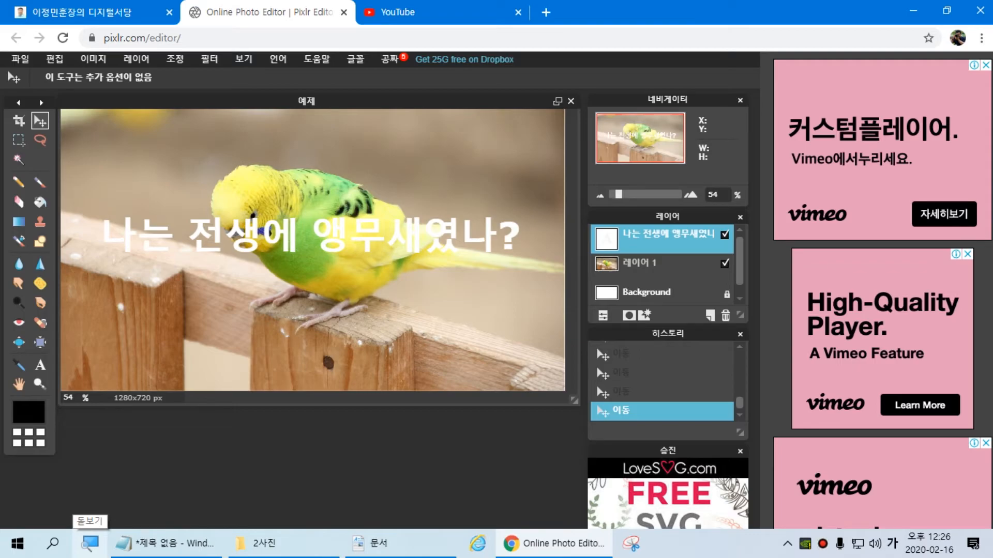
Open the layer style settings for the title text layer
{"action": "left_click", "coordinate": [90, 543]}
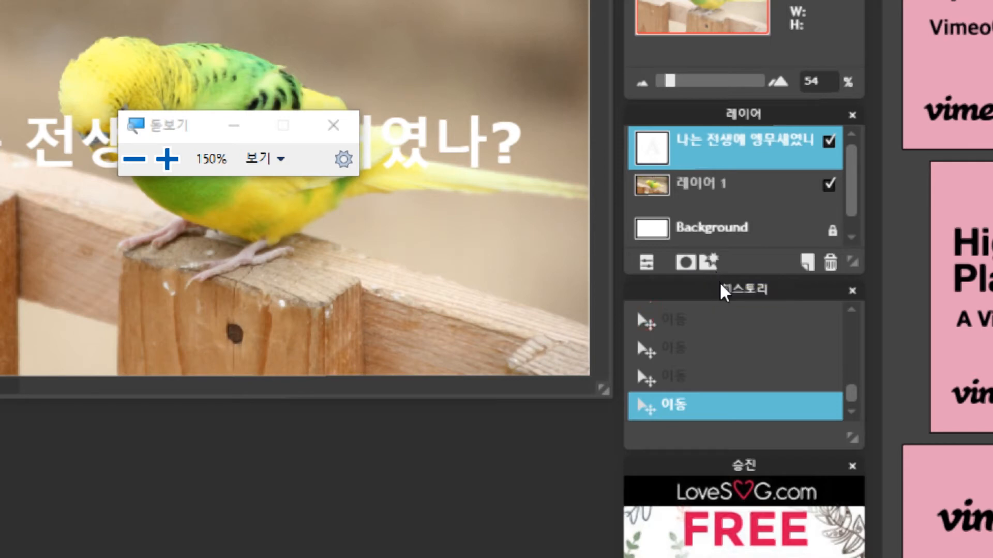
{"action": "left_click", "coordinate": [710, 263]}
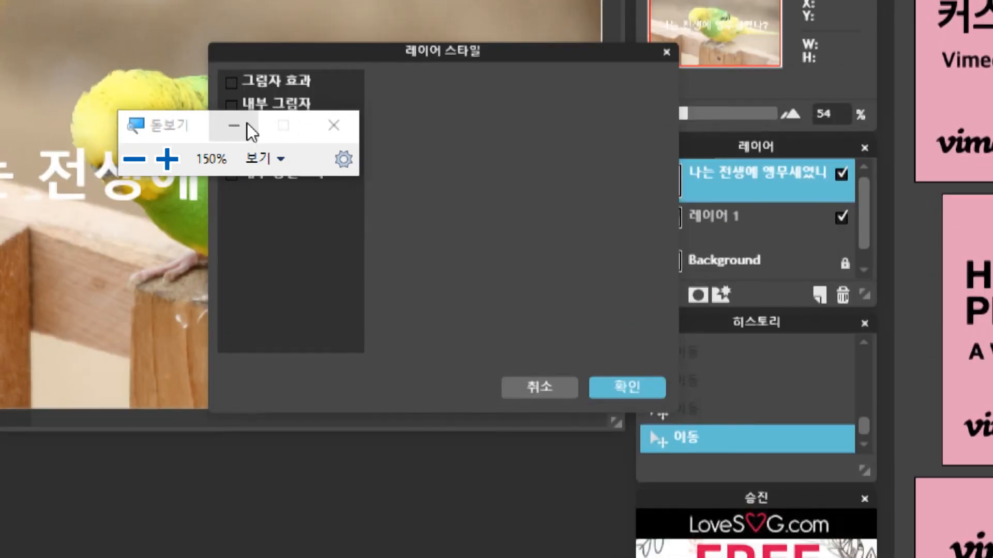
{"action": "left_click_drag", "start_coordinate": [173, 121], "coordinate": [110, 395]}
{"action": "left_click", "coordinate": [270, 399]}
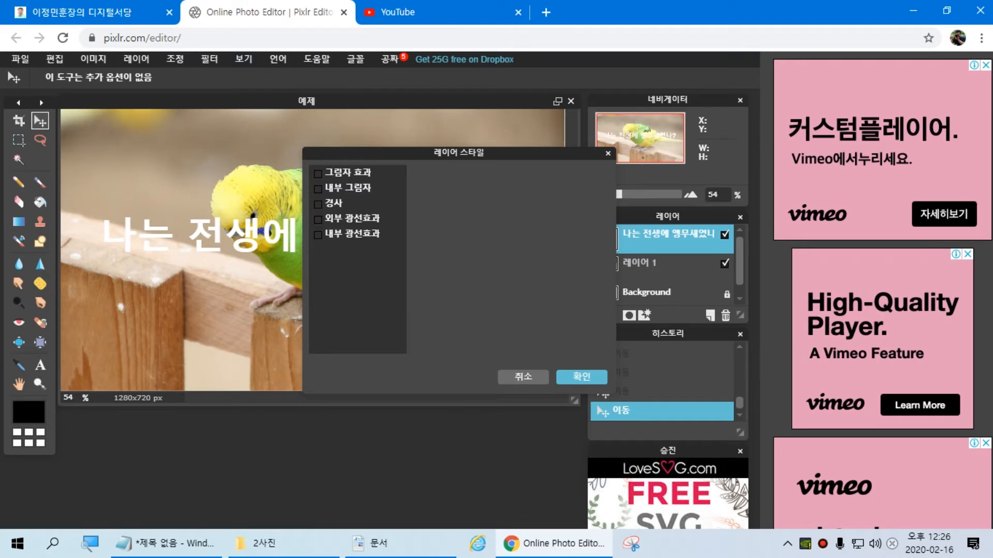
Try the drop shadow, inner shadow, inner glow, outer glow and bevel (경사) styles on the title, switching each off again
{"action": "left_click", "coordinate": [317, 173]}
{"action": "left_click", "coordinate": [318, 174]}
{"action": "left_click", "coordinate": [317, 189]}
{"action": "left_click", "coordinate": [317, 188]}
{"action": "left_click", "coordinate": [318, 235]}
{"action": "left_click", "coordinate": [318, 235]}
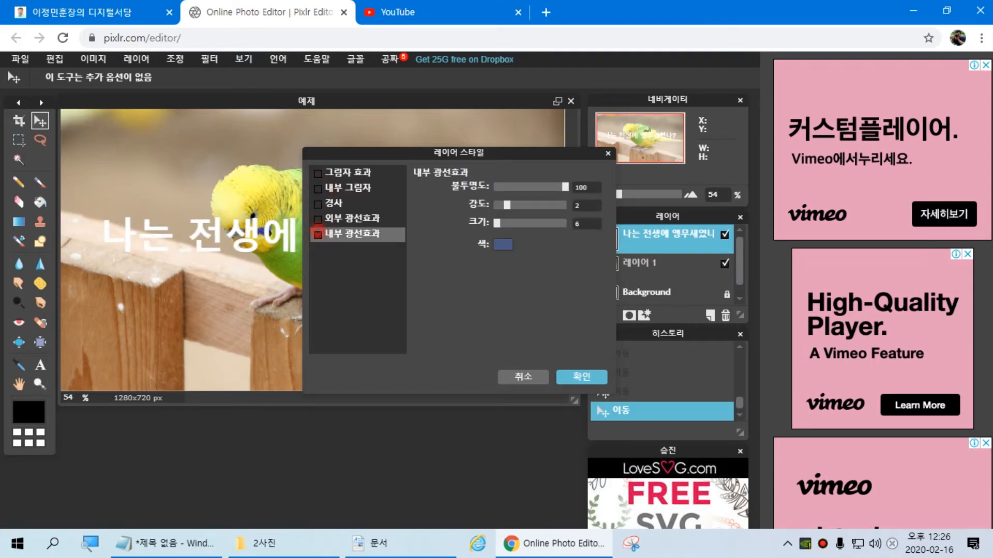
{"action": "left_click", "coordinate": [317, 218]}
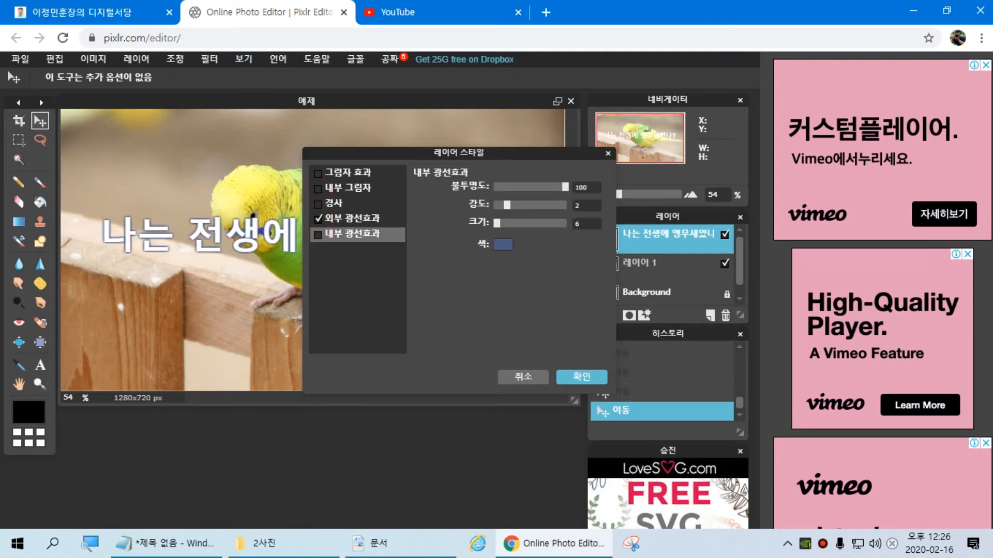
{"action": "left_click", "coordinate": [317, 204]}
{"action": "left_click", "coordinate": [351, 218]}
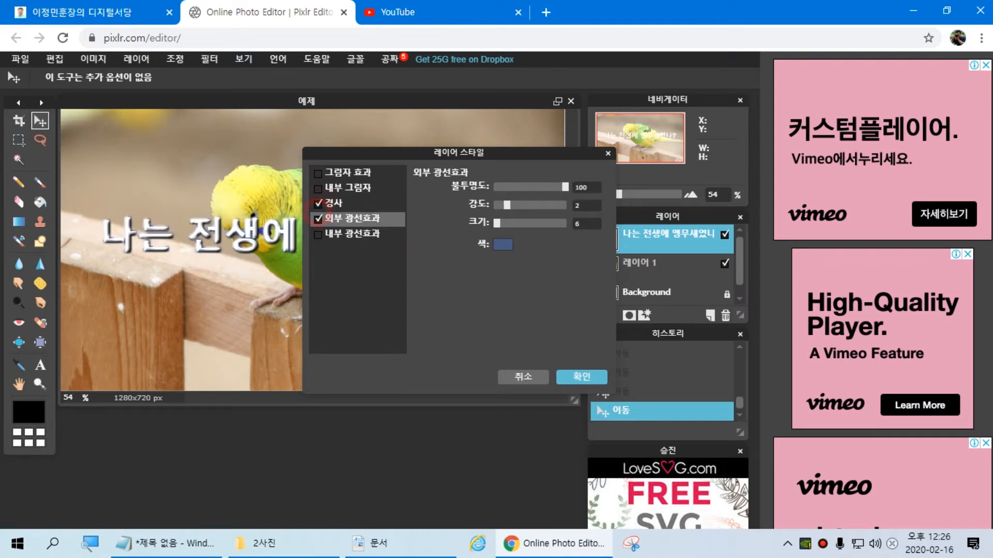
{"action": "left_click", "coordinate": [318, 203]}
{"action": "left_click", "coordinate": [318, 219]}
Uncover the title and compare the drop shadow (그림자 효과) and outer glow (외부 광선효과) on it, leaving both off
{"action": "left_click_drag", "start_coordinate": [455, 153], "coordinate": [660, 86]}
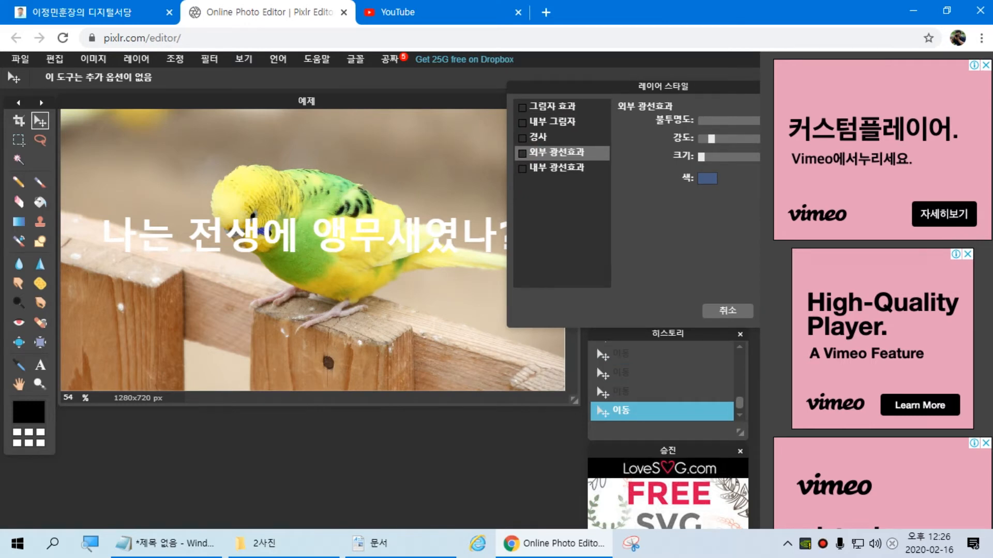
{"action": "left_click", "coordinate": [522, 106]}
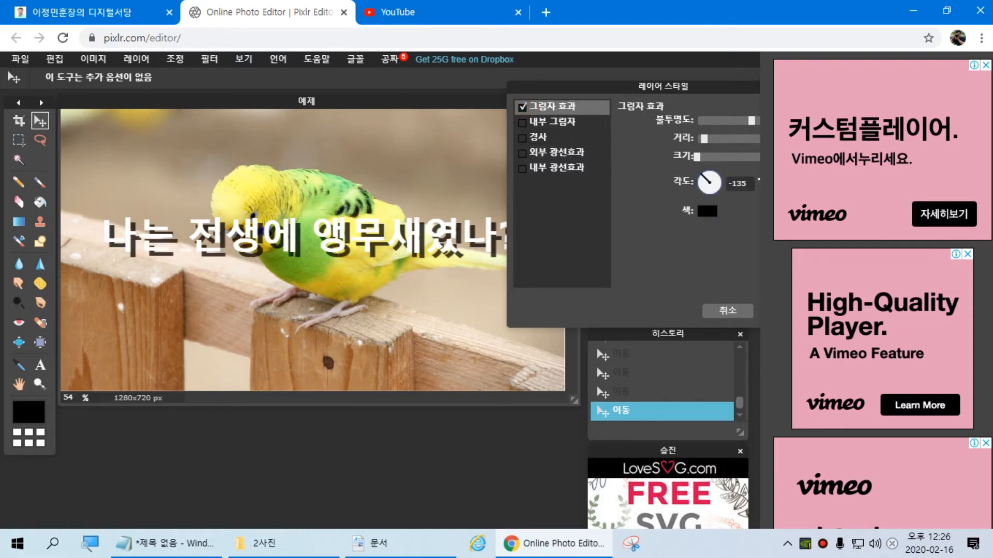
{"action": "left_click", "coordinate": [522, 152]}
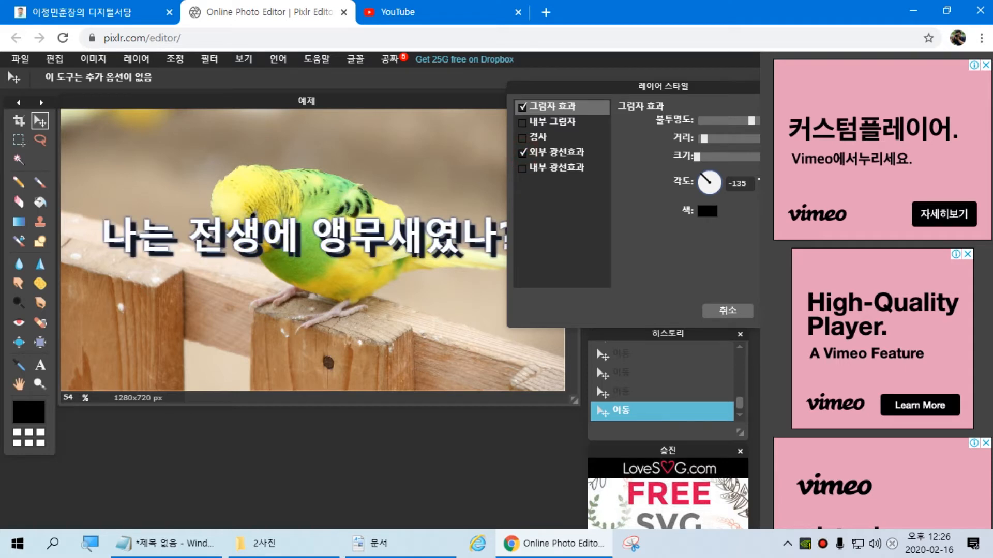
{"action": "left_click", "coordinate": [522, 106]}
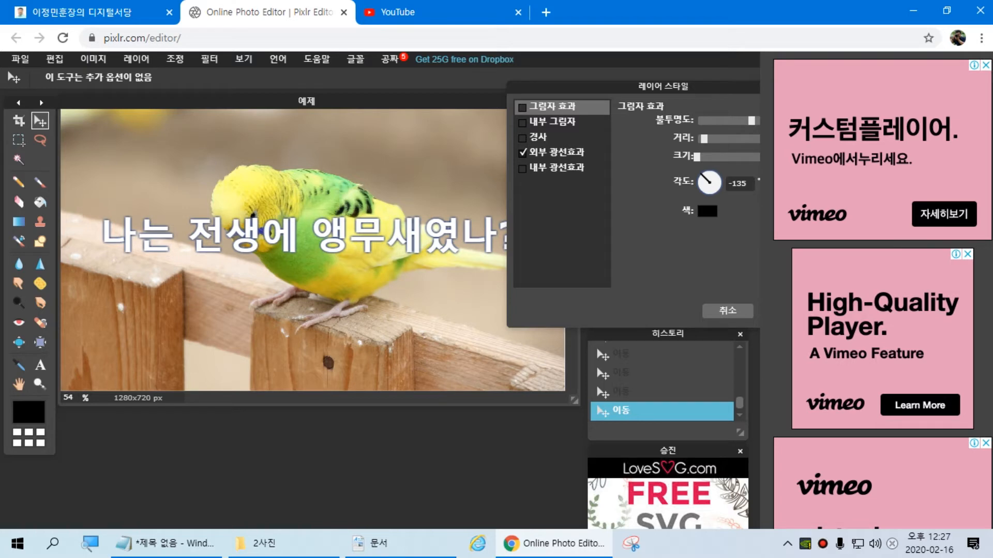
{"action": "left_click", "coordinate": [522, 152]}
{"action": "left_click", "coordinate": [522, 107]}
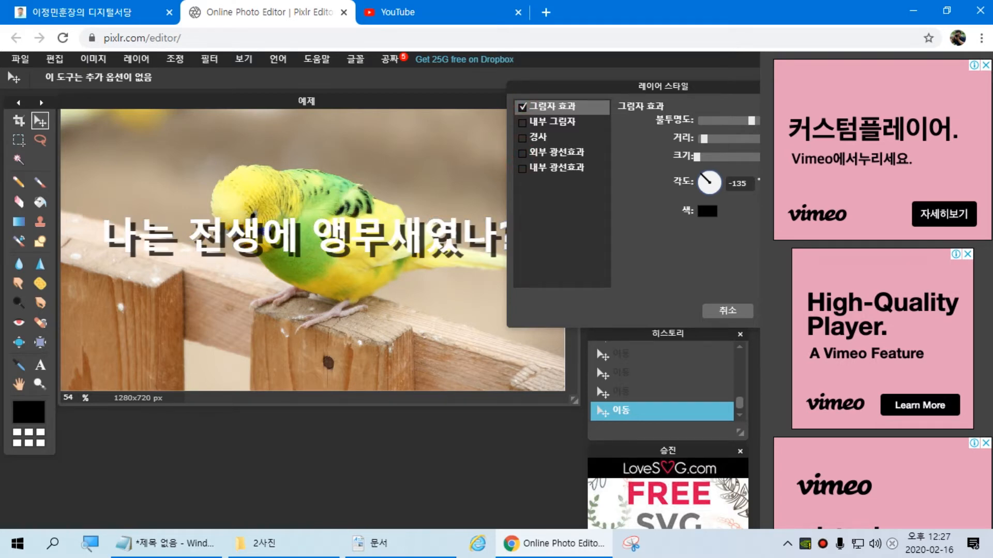
{"action": "left_click", "coordinate": [522, 106]}
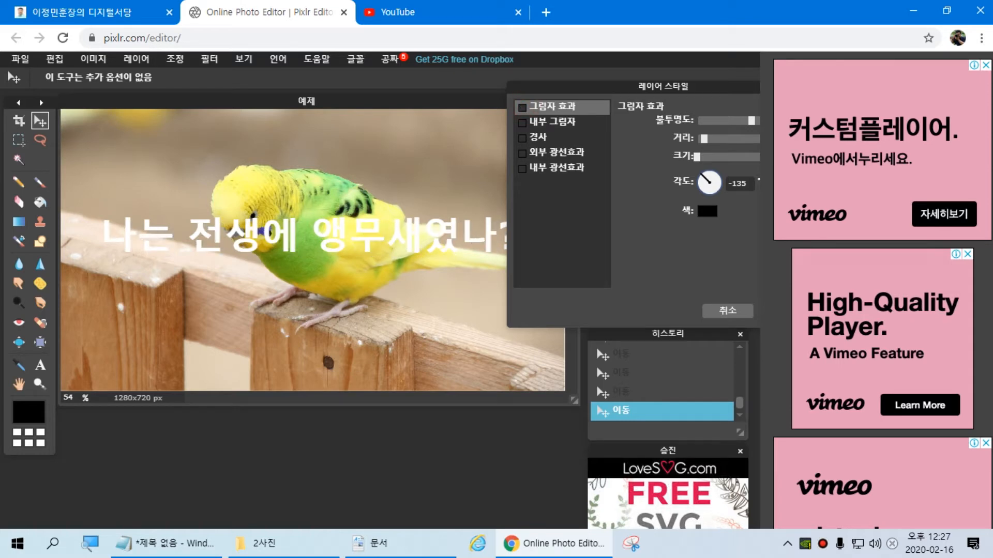
Enable only the outer glow (외부 광선효과) on the title after testing it with the drop shadow and inner glow, and show its settings
{"action": "left_click", "coordinate": [523, 152]}
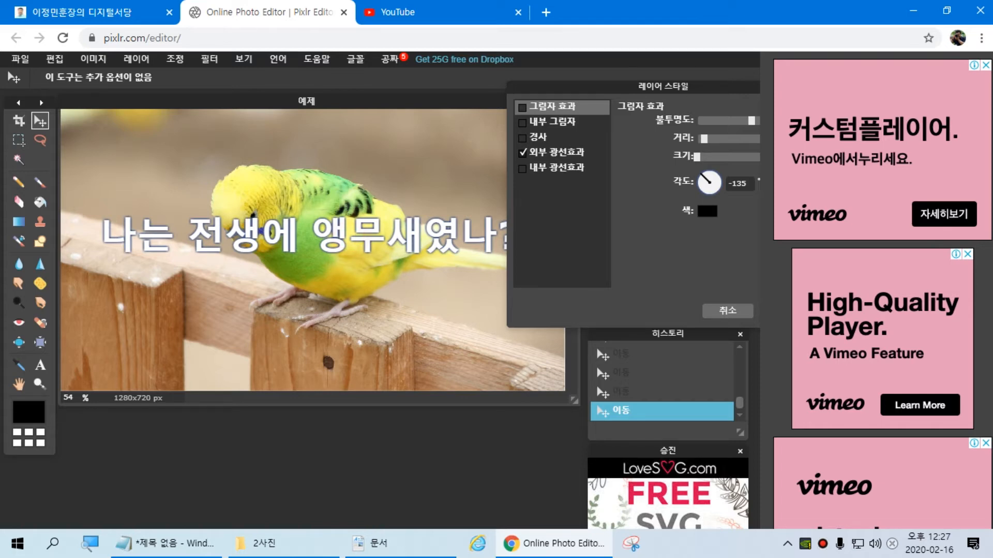
{"action": "left_click", "coordinate": [557, 152]}
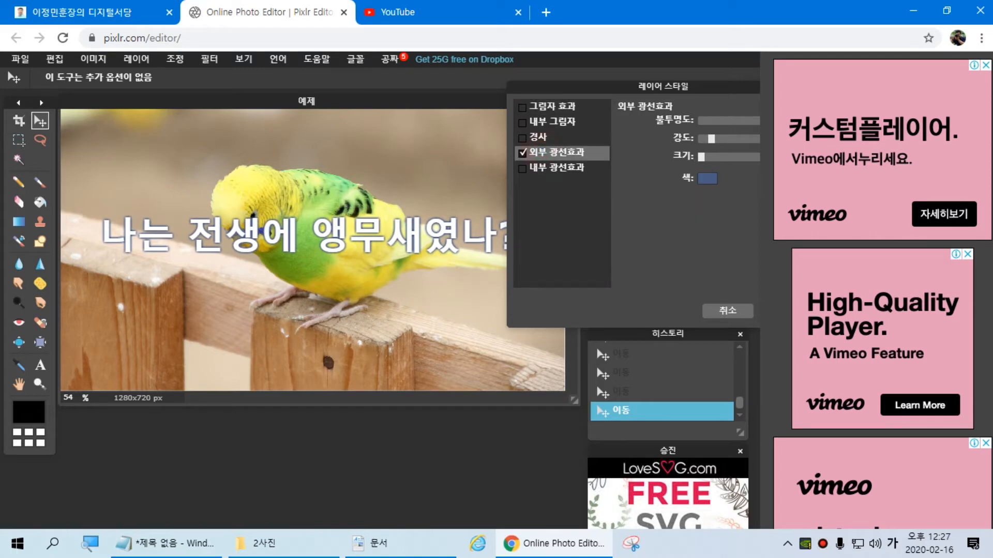
{"action": "left_click", "coordinate": [522, 107]}
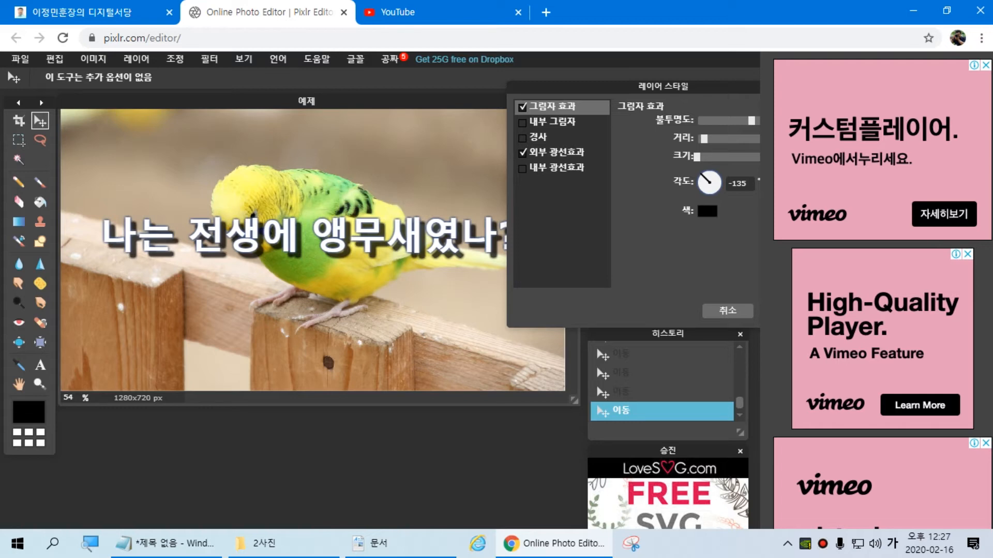
{"action": "left_click", "coordinate": [522, 107]}
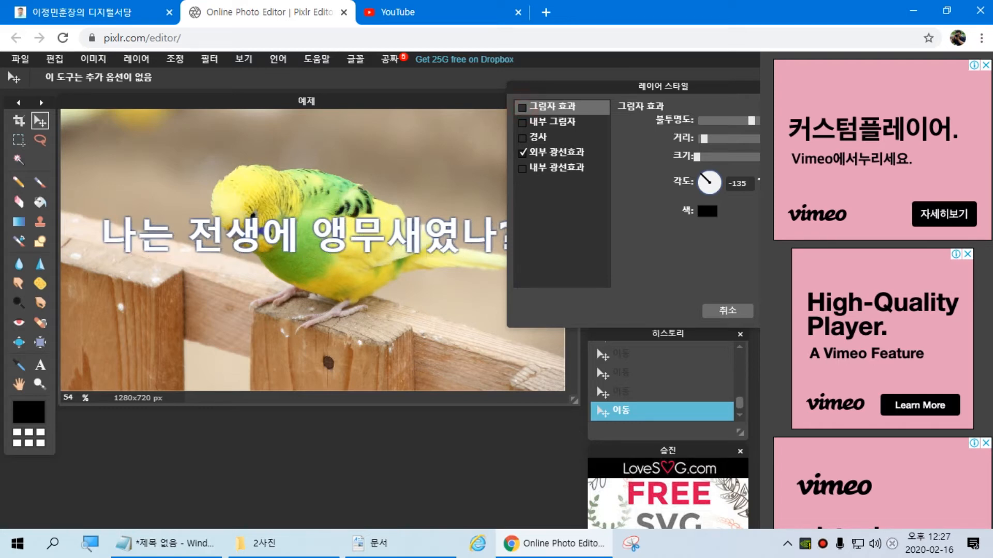
{"action": "left_click", "coordinate": [522, 168]}
{"action": "left_click", "coordinate": [523, 170]}
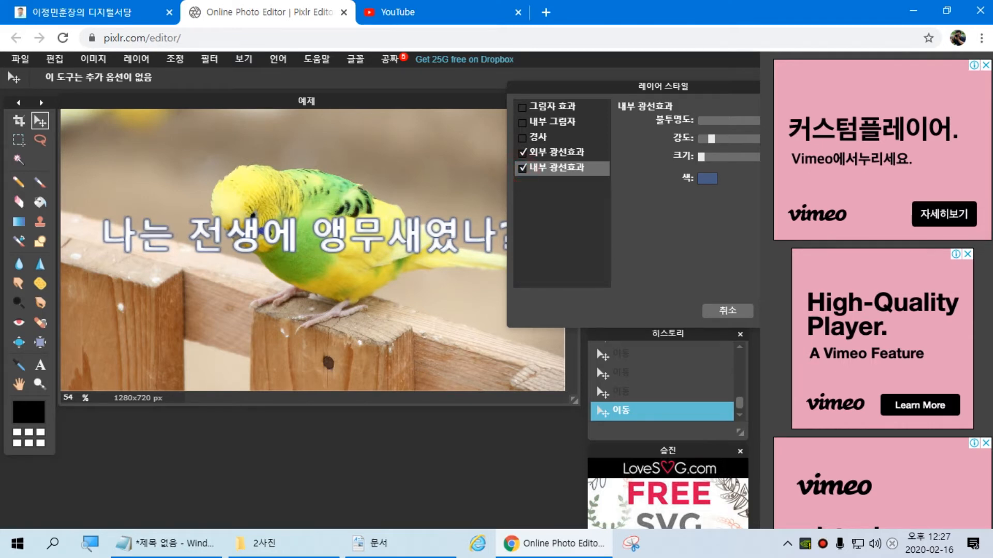
{"action": "left_click", "coordinate": [522, 169]}
{"action": "left_click", "coordinate": [563, 153]}
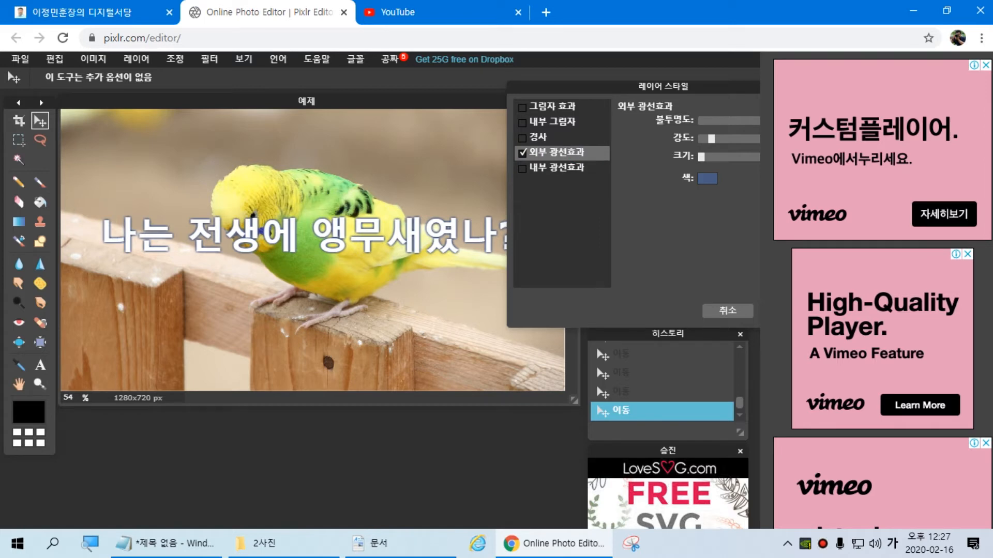
Set the title's outer glow intensity (강도) to 10 and its size (크기) to 0
{"action": "left_click_drag", "start_coordinate": [711, 138], "coordinate": [758, 139]}
{"action": "mouse_move", "coordinate": [701, 156]}
{"action": "left_mouse_down"}
{"action": "mouse_move", "coordinate": [728, 157]}
{"action": "mouse_move", "coordinate": [704, 156]}
{"action": "left_mouse_up"}
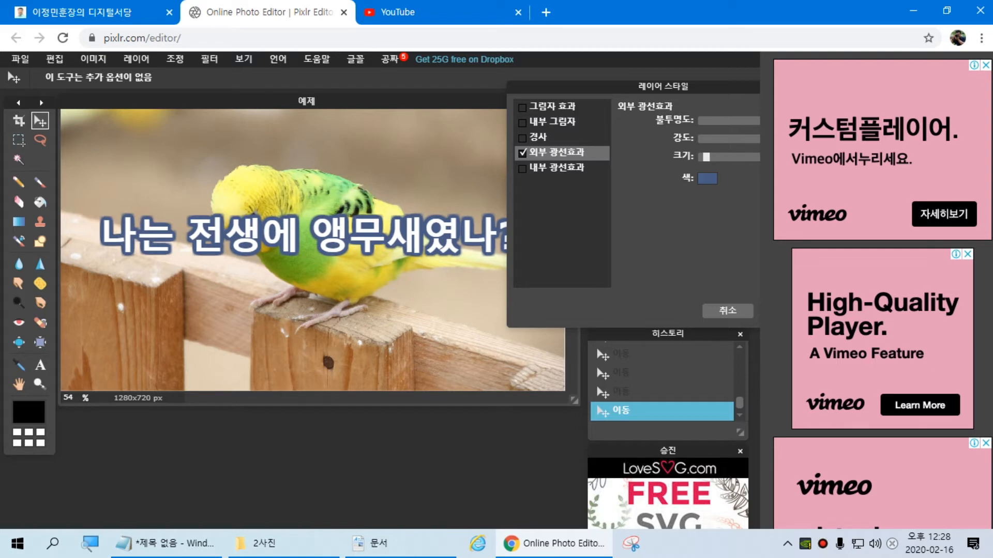
{"action": "left_click_drag", "start_coordinate": [706, 156], "coordinate": [697, 156]}
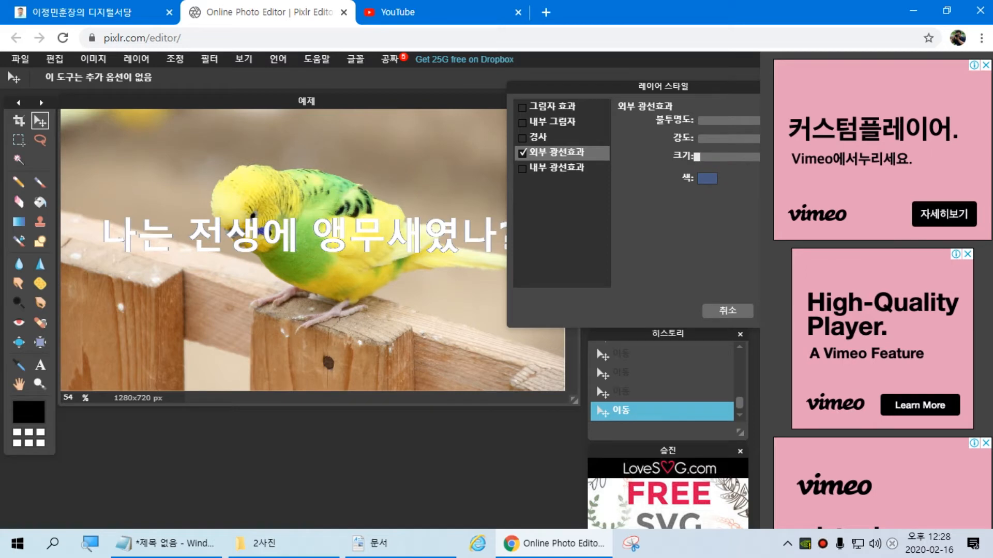
{"action": "left_click", "coordinate": [707, 178]}
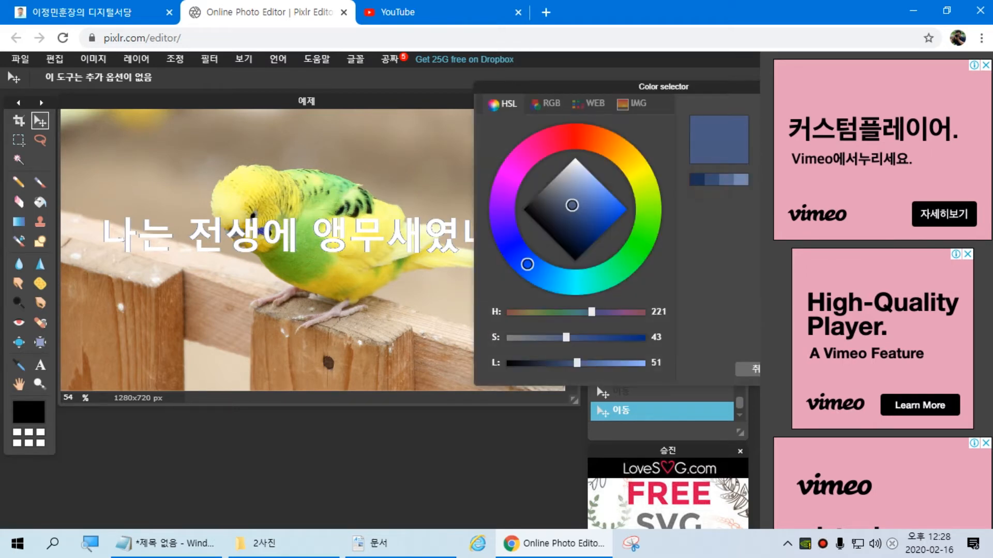
{"action": "left_click", "coordinate": [523, 209]}
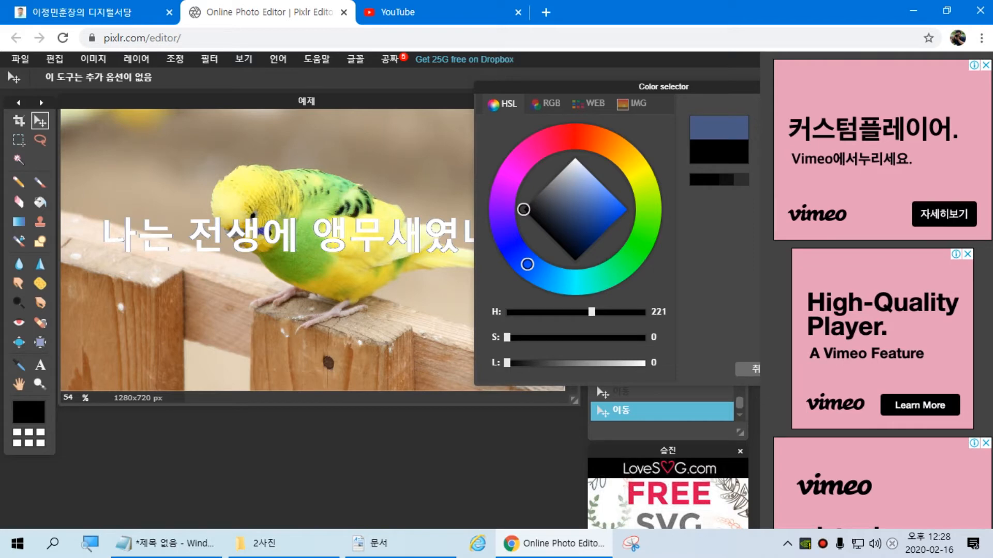
{"action": "key", "text": "Escape"}
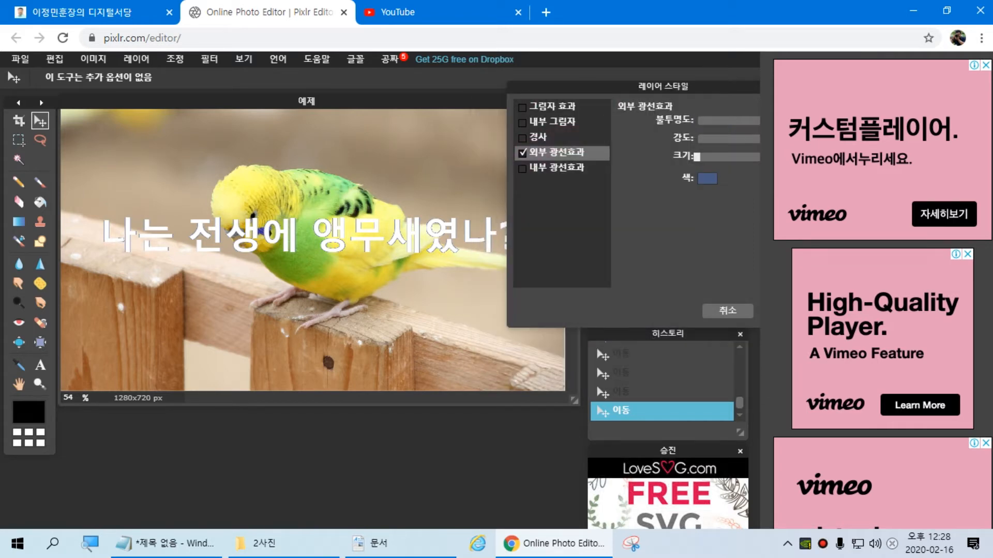
{"action": "left_click", "coordinate": [707, 179]}
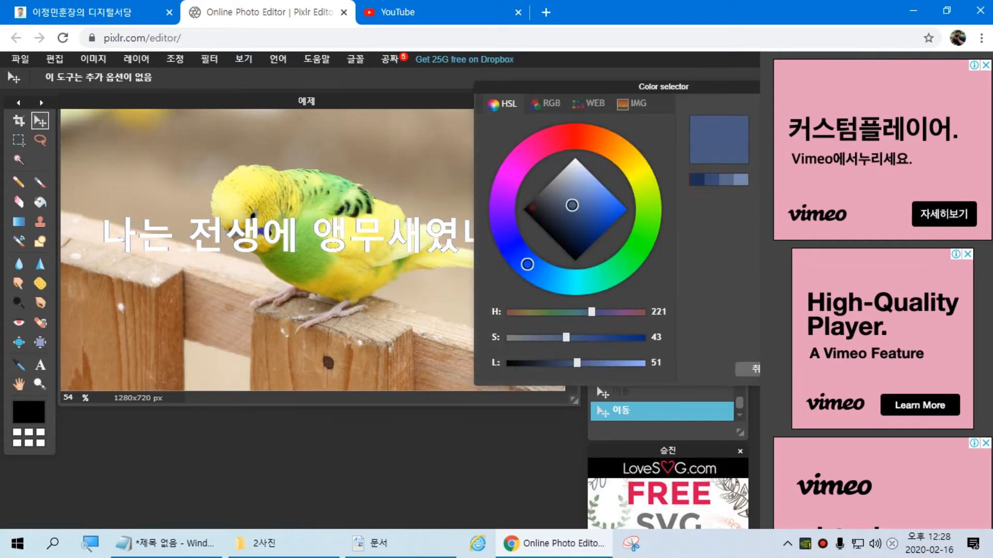
{"action": "left_click", "coordinate": [523, 210]}
{"action": "left_click", "coordinate": [501, 207]}
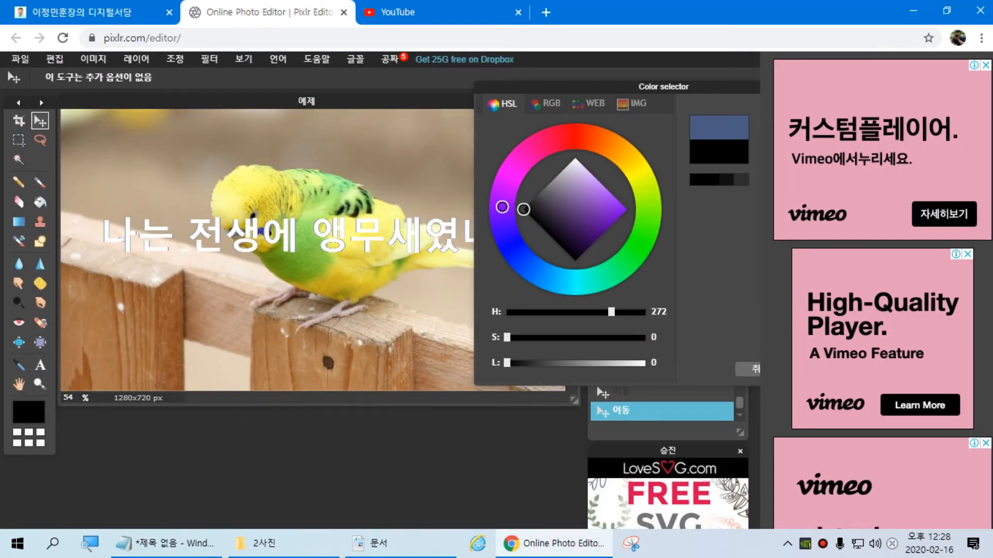
{"action": "left_click", "coordinate": [752, 369]}
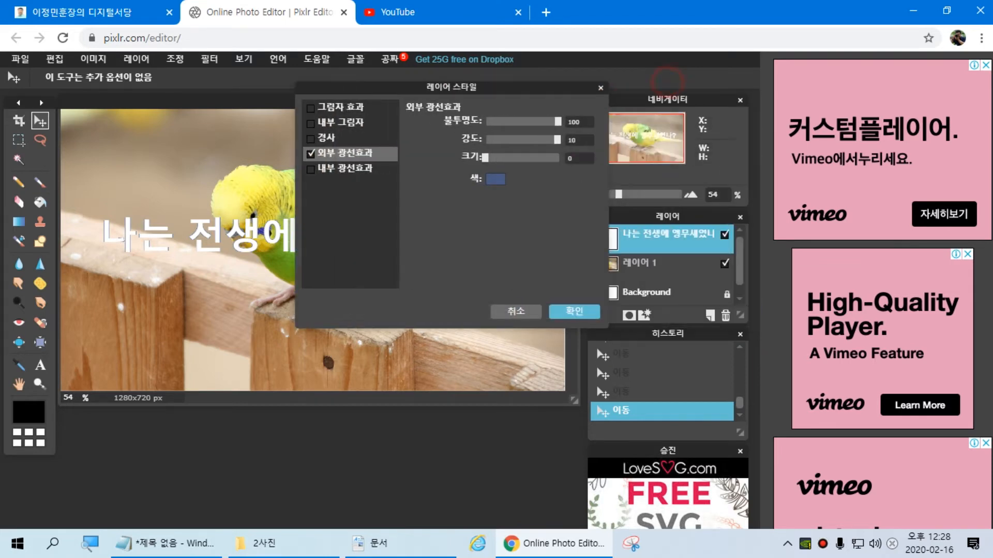
Set the outer glow color to black and place the layer style dialog clear of the title's beginning
{"action": "left_click", "coordinate": [323, 179]}
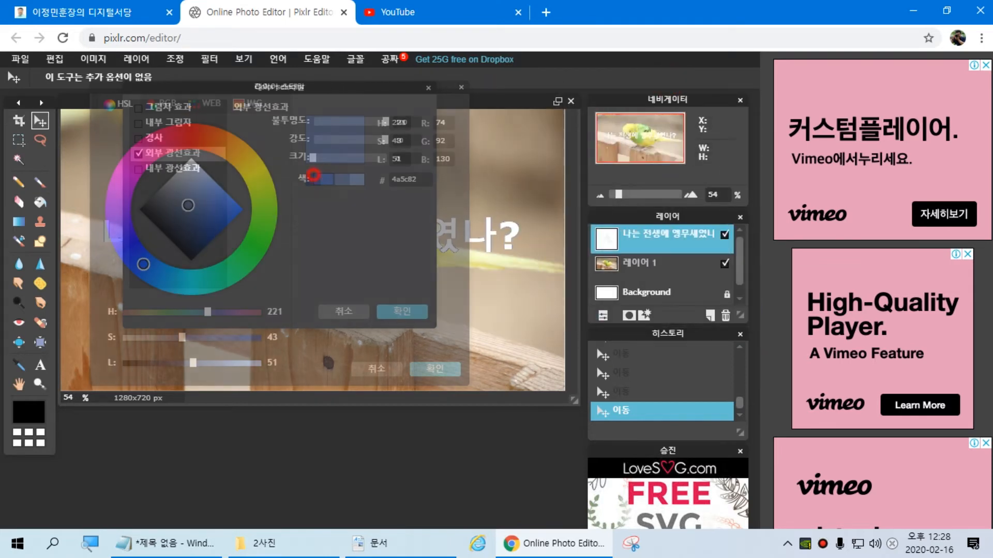
{"action": "left_click_drag", "start_coordinate": [188, 205], "coordinate": [140, 209]}
{"action": "left_click", "coordinate": [434, 369]}
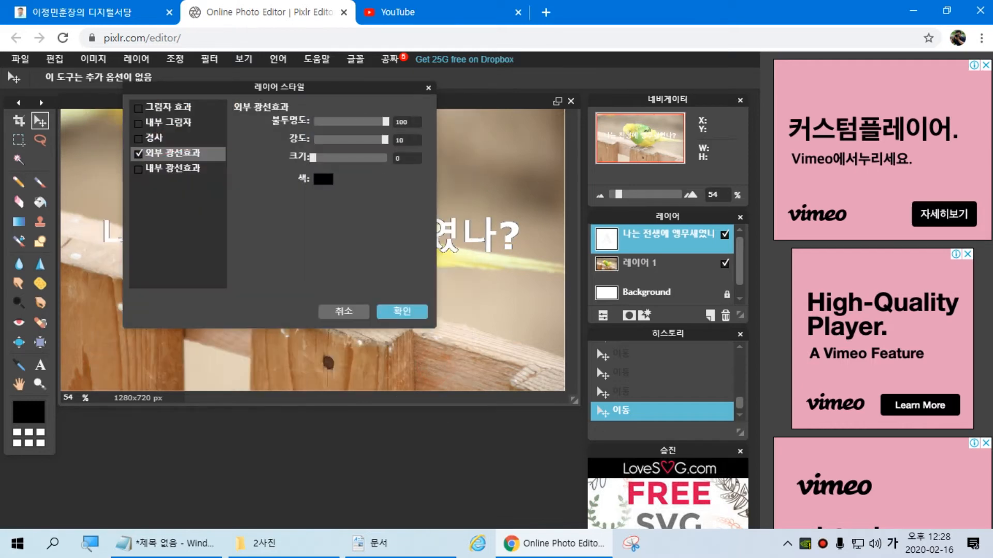
{"action": "left_click_drag", "start_coordinate": [279, 86], "coordinate": [553, 105]}
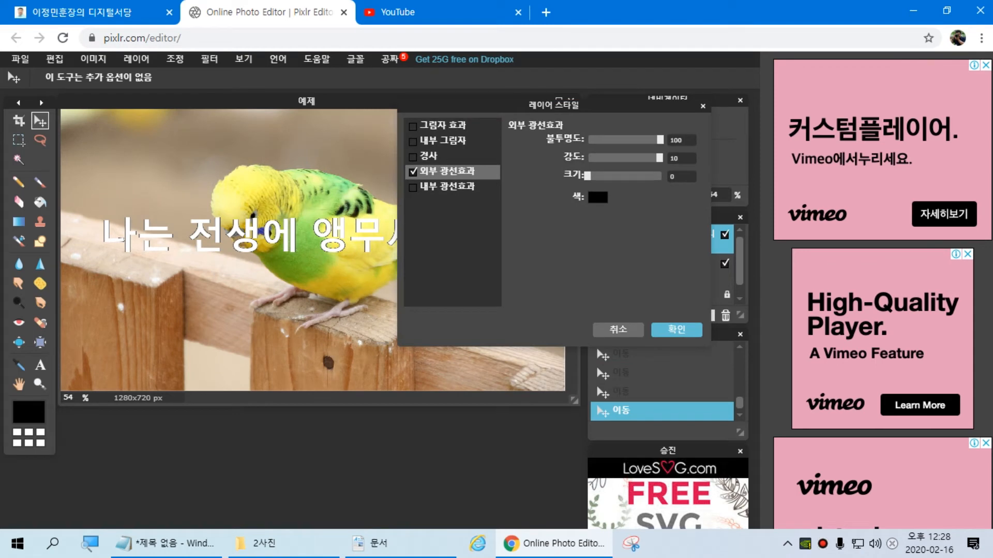
Try the inner glow (내부 광선효과) on the title at different sizes, turn it off, and return to the outer glow settings
{"action": "left_click", "coordinate": [412, 186]}
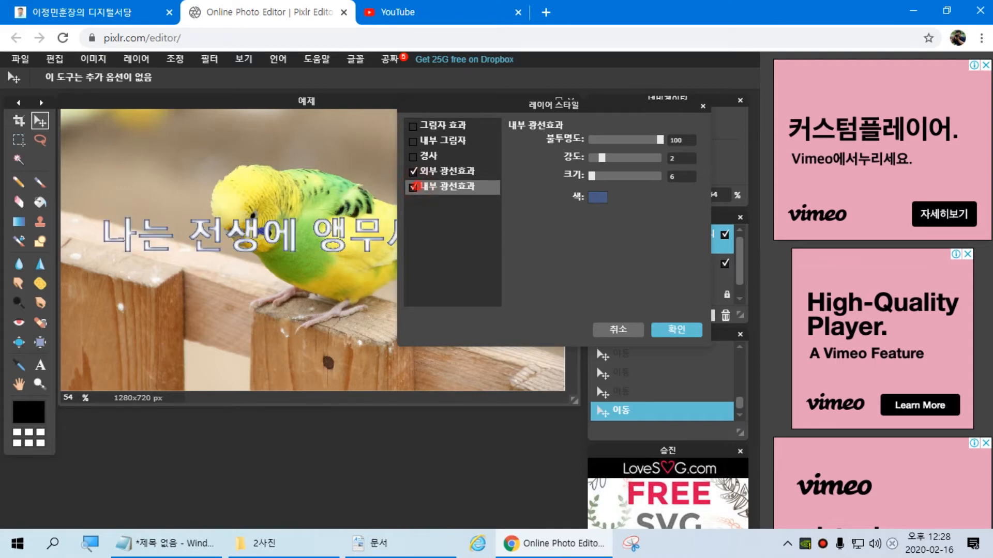
{"action": "left_click_drag", "start_coordinate": [591, 176], "coordinate": [607, 176]}
{"action": "left_click_drag", "start_coordinate": [607, 176], "coordinate": [591, 176]}
{"action": "left_click", "coordinate": [412, 187]}
{"action": "left_click", "coordinate": [446, 171]}
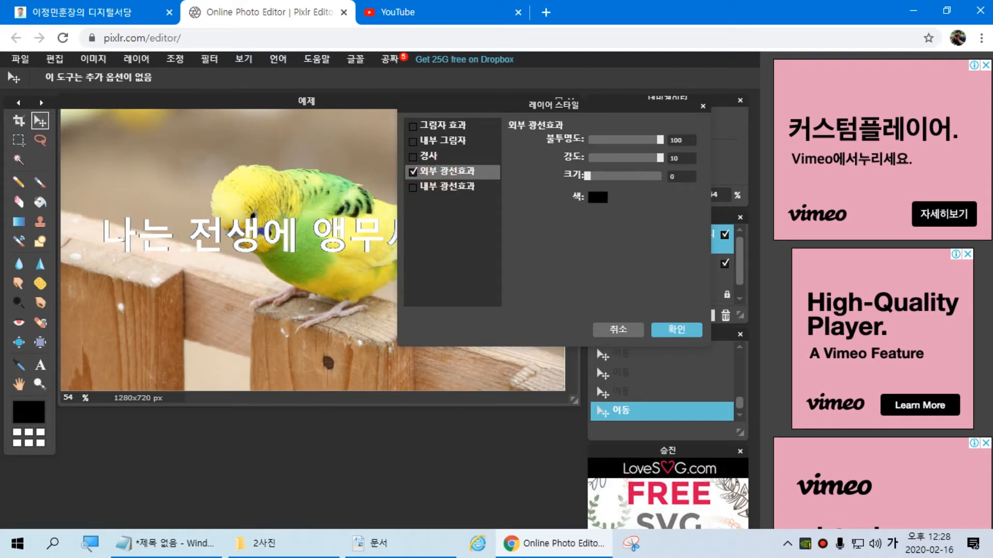
Set the title's outer glow size (크기) to 13 and its opacity (불투명도) to 44, and apply the layer style
{"action": "mouse_move", "coordinate": [587, 175]}
{"action": "left_mouse_down"}
{"action": "mouse_move", "coordinate": [605, 176]}
{"action": "mouse_move", "coordinate": [596, 176]}
{"action": "left_mouse_up"}
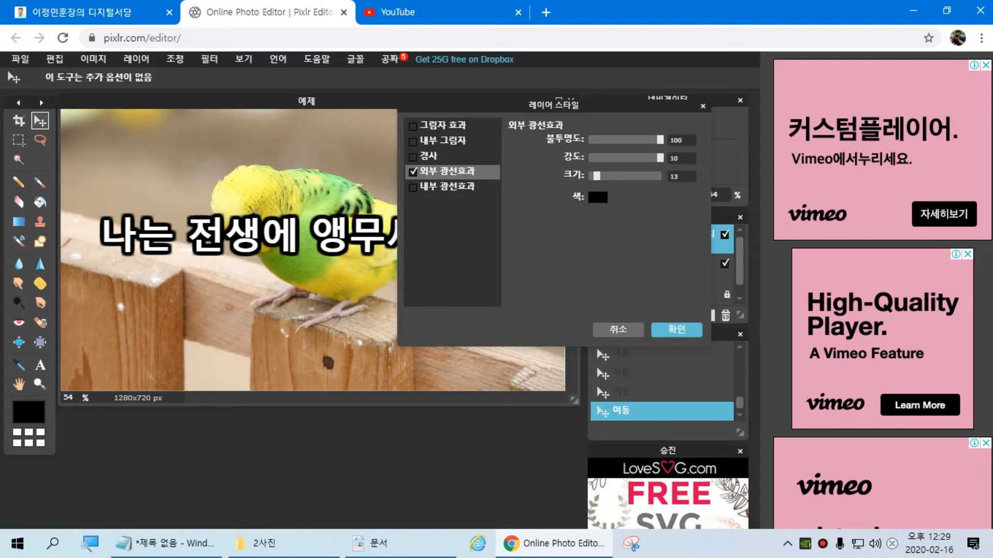
{"action": "left_click", "coordinate": [606, 139]}
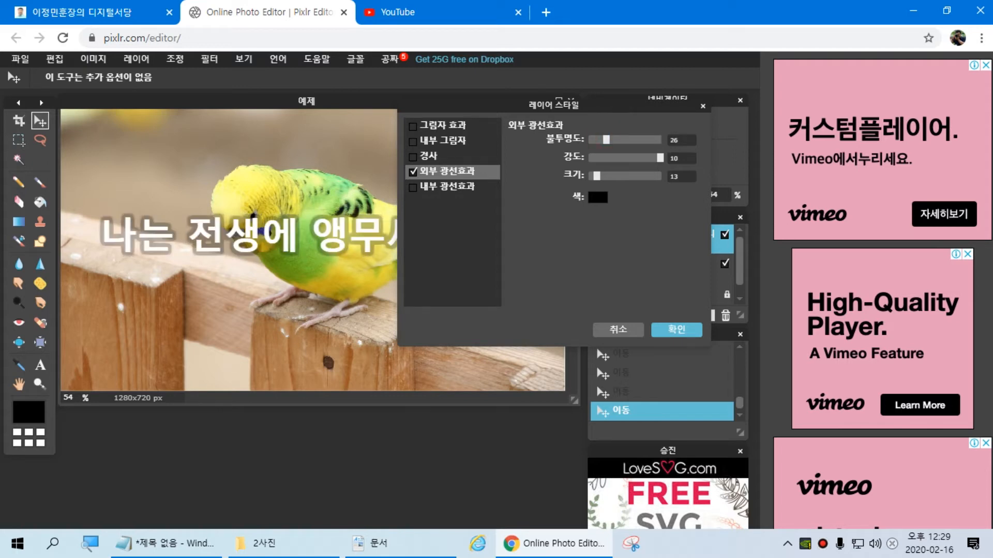
{"action": "left_click", "coordinate": [608, 140]}
{"action": "left_click_drag", "start_coordinate": [608, 139], "coordinate": [660, 139]}
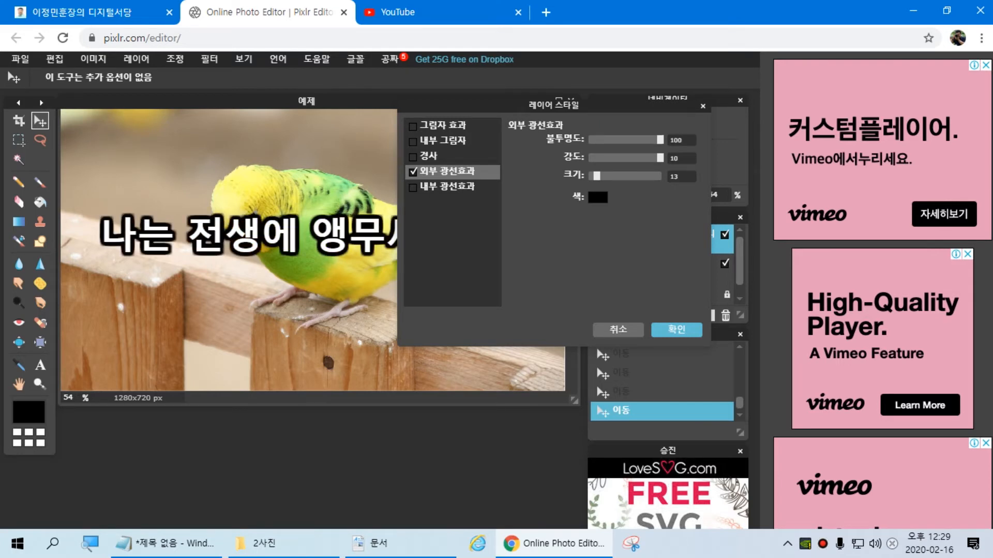
{"action": "left_click_drag", "start_coordinate": [660, 140], "coordinate": [619, 139]}
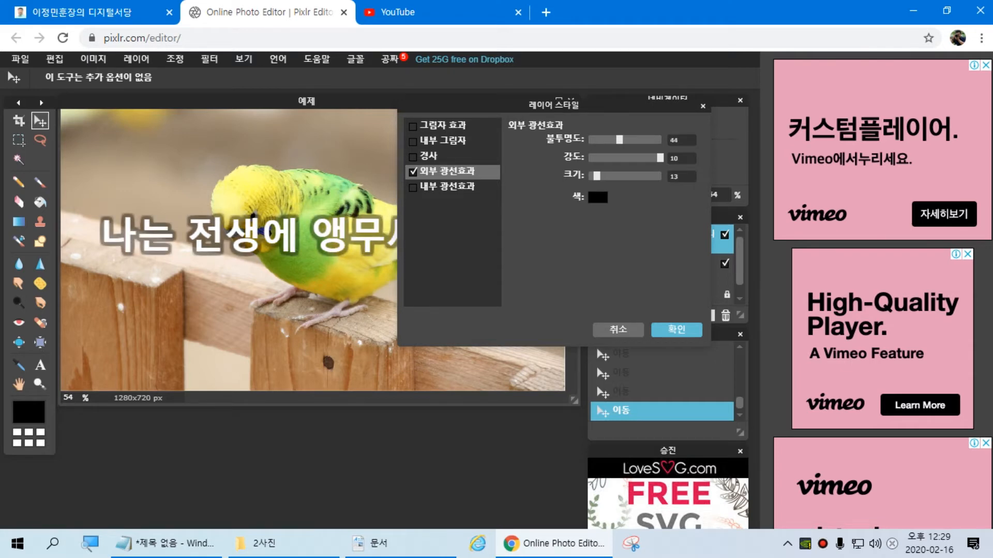
{"action": "left_click", "coordinate": [496, 98]}
{"action": "left_click", "coordinate": [677, 329]}
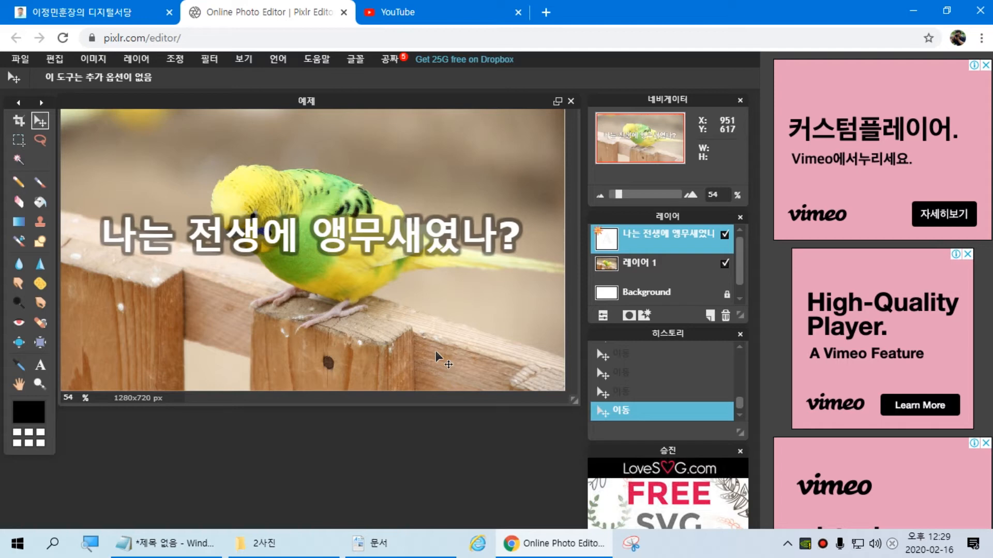
Move the title across the parrot's head and turn off its outer glow (외부 광선효과) in the layer style
{"action": "left_click_drag", "start_coordinate": [319, 248], "coordinate": [321, 353]}
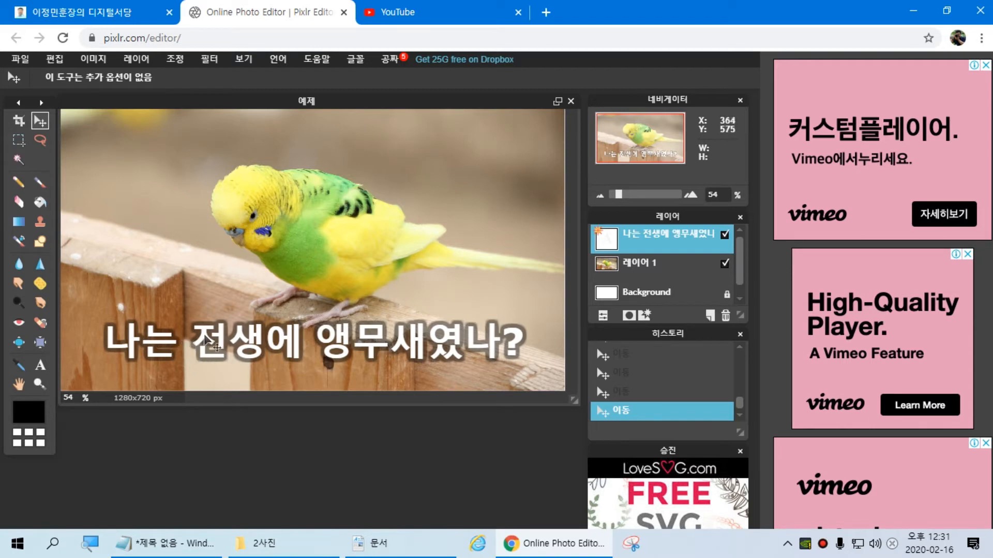
{"action": "left_click_drag", "start_coordinate": [279, 353], "coordinate": [281, 221]}
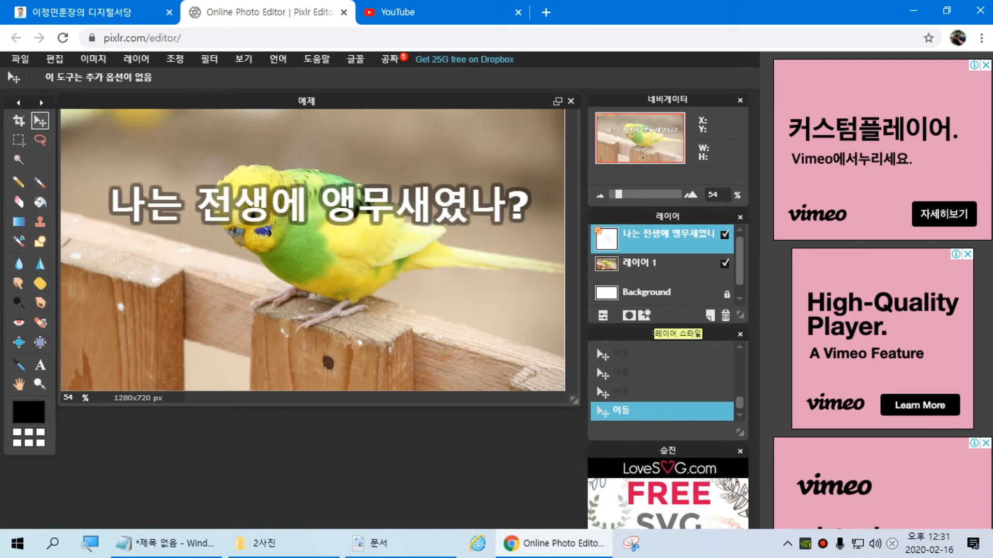
{"action": "left_click", "coordinate": [644, 315]}
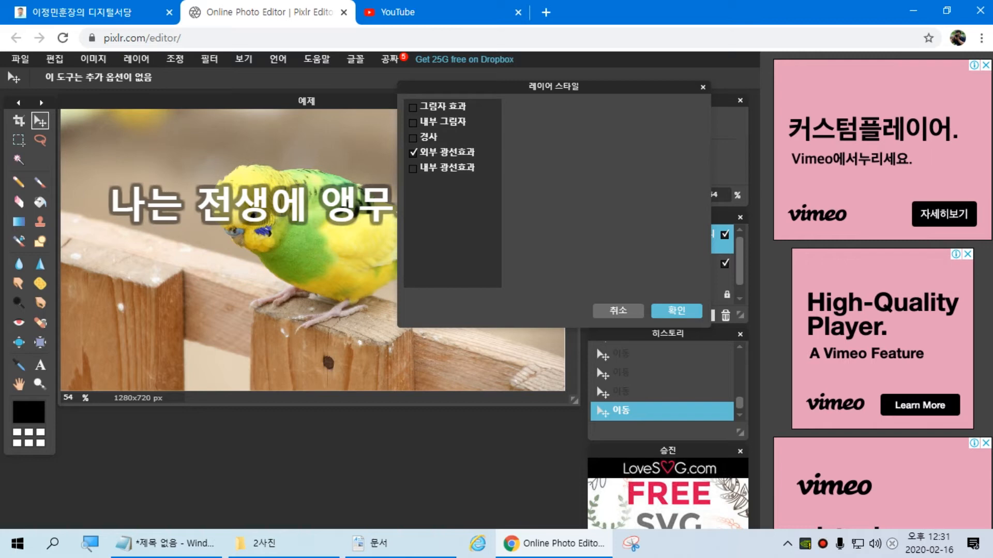
{"action": "left_click", "coordinate": [413, 152]}
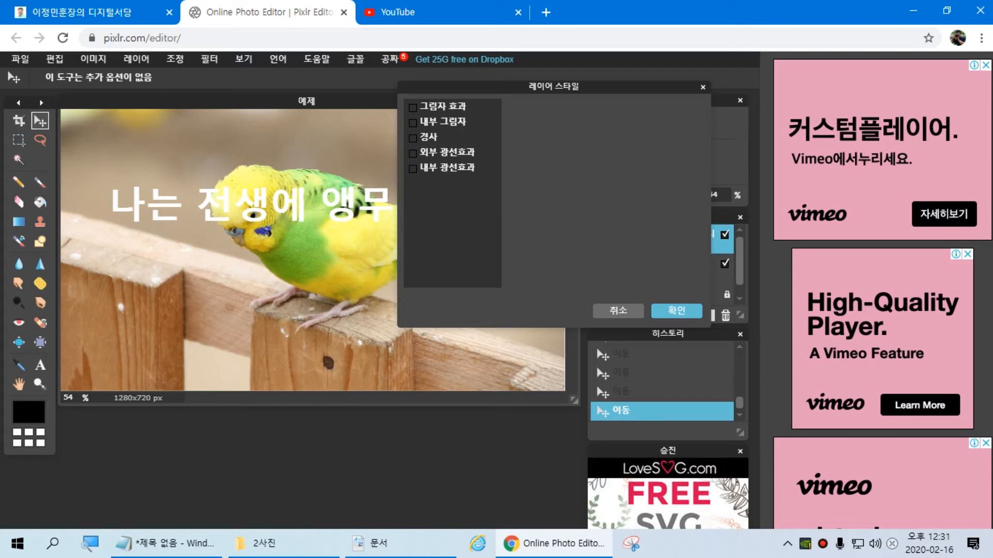
{"action": "left_click", "coordinate": [413, 152]}
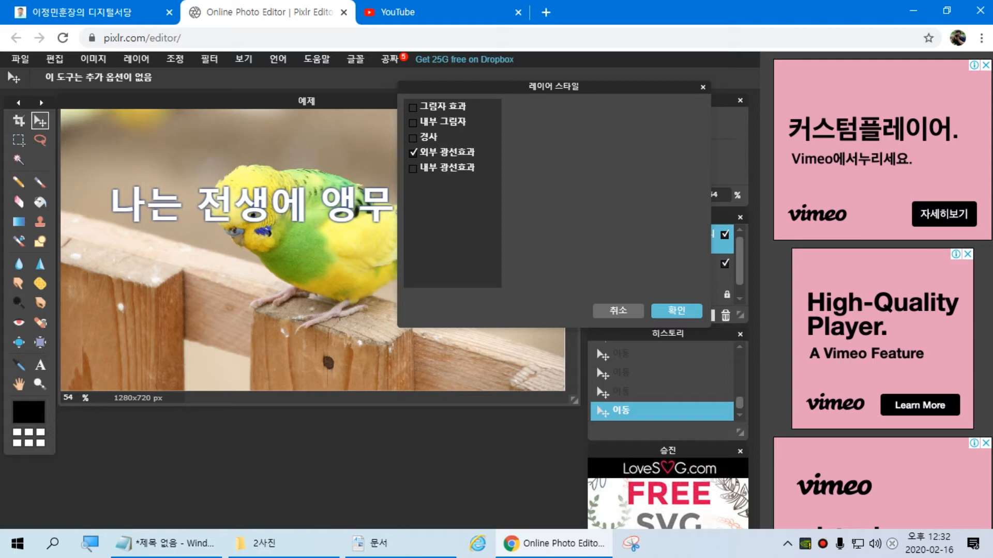
{"action": "left_click", "coordinate": [413, 152]}
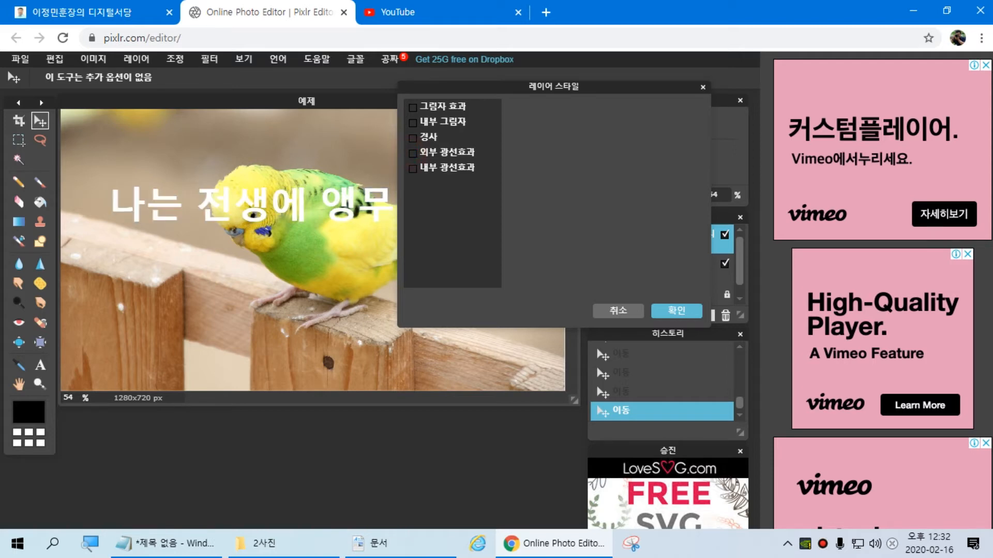
{"action": "left_click", "coordinate": [677, 311]}
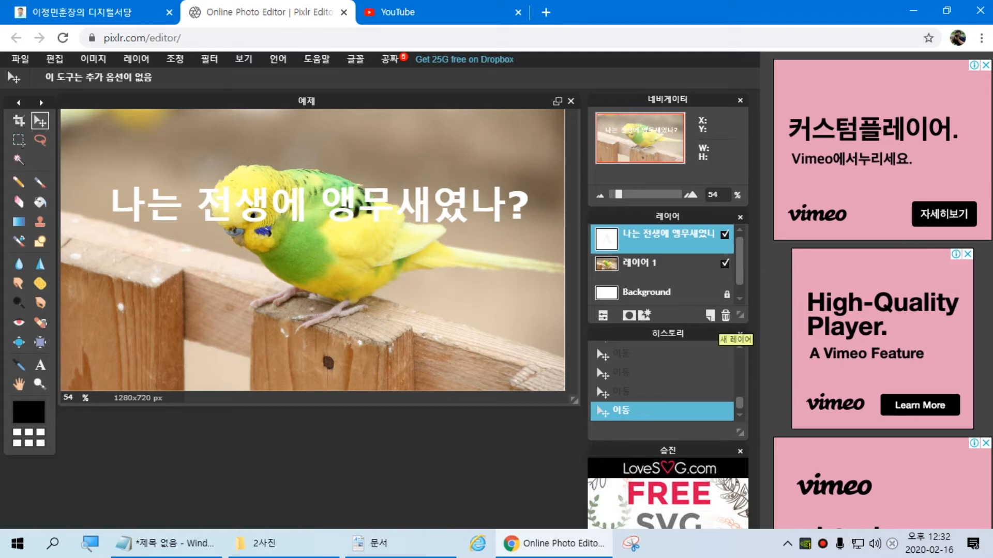
Add a new empty layer above the title layer with the screen magnifier on, and close the magnifier
{"action": "left_click", "coordinate": [89, 541]}
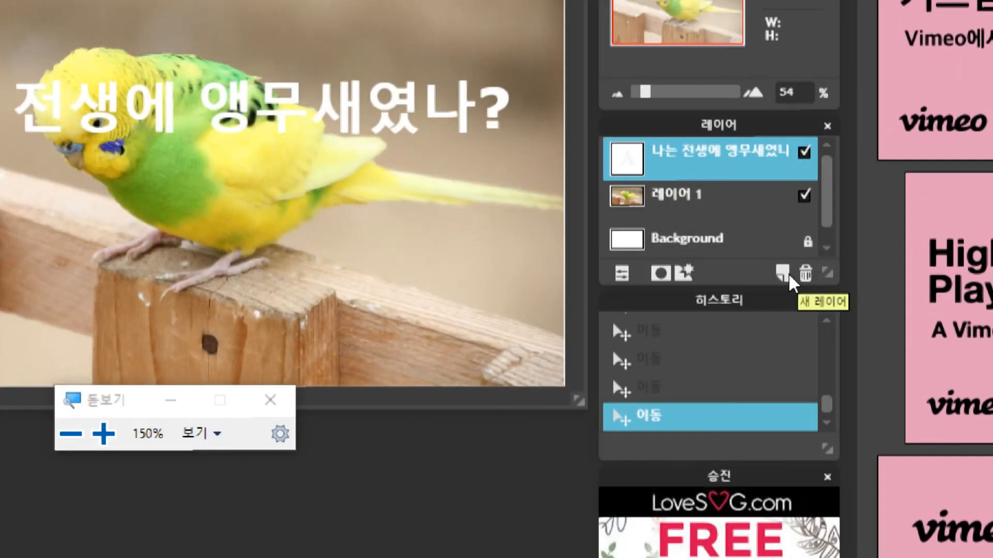
{"action": "left_click", "coordinate": [785, 281]}
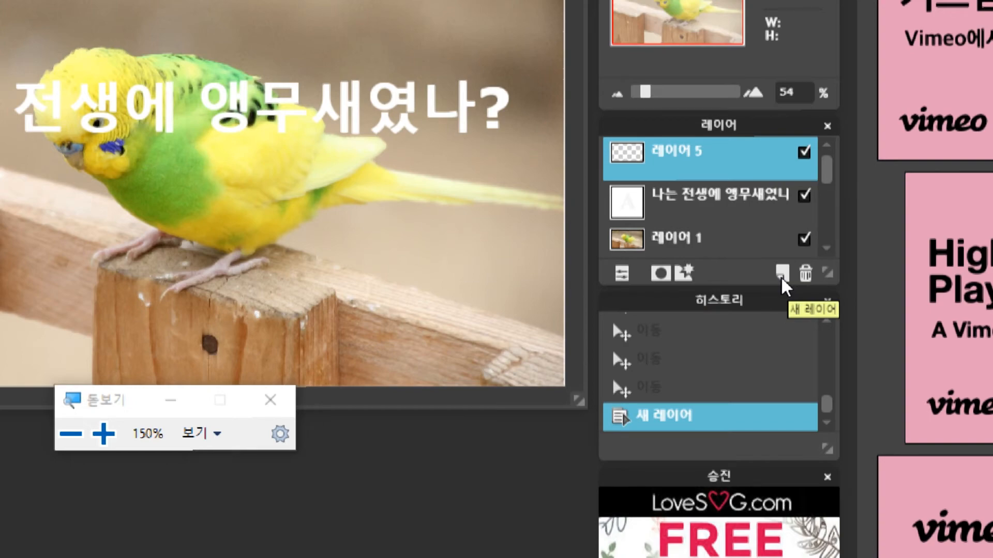
{"action": "left_click", "coordinate": [284, 400]}
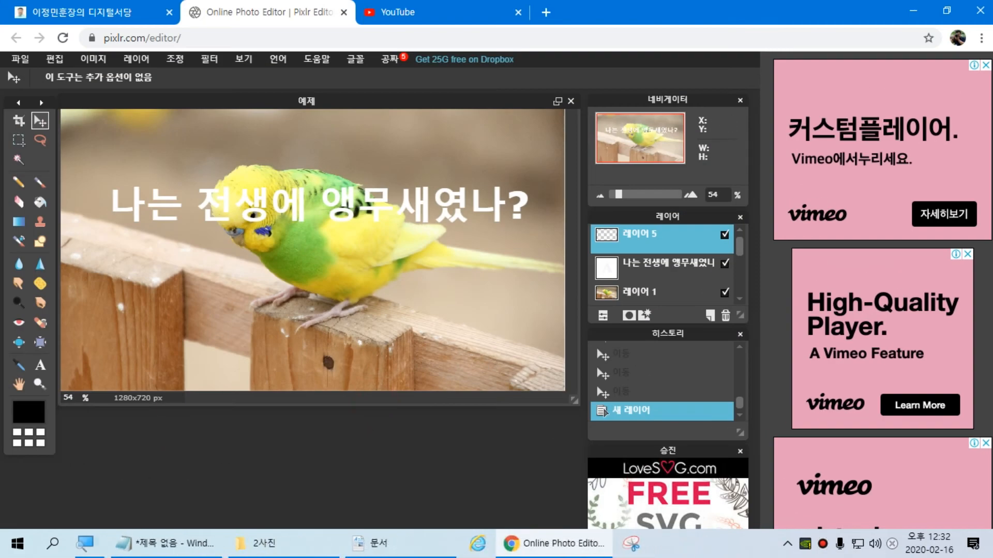
Add a second empty layer on top of the stack and delete it again
{"action": "left_click", "coordinate": [709, 314]}
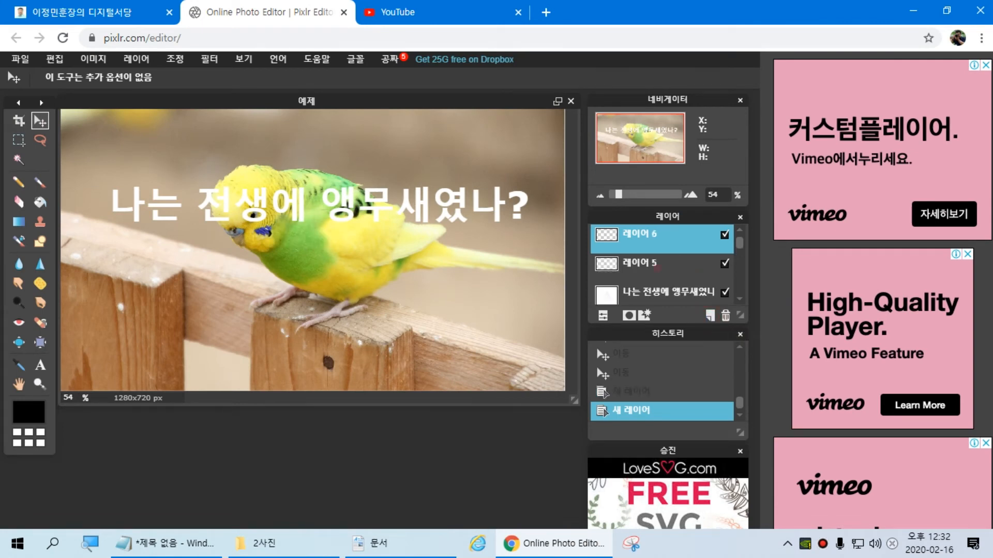
{"action": "left_click", "coordinate": [657, 267]}
{"action": "left_click", "coordinate": [693, 237]}
{"action": "left_click", "coordinate": [725, 315]}
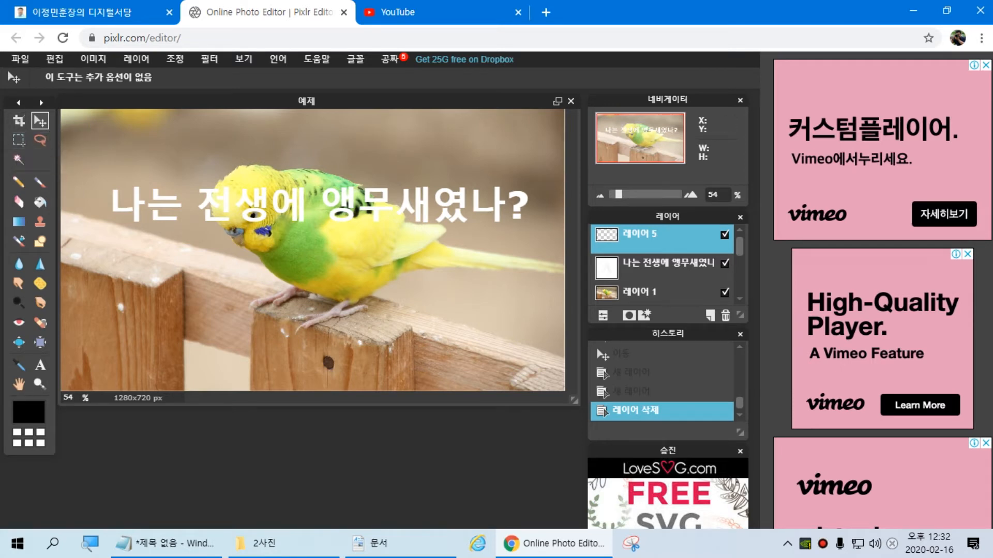
{"action": "left_click", "coordinate": [55, 59]}
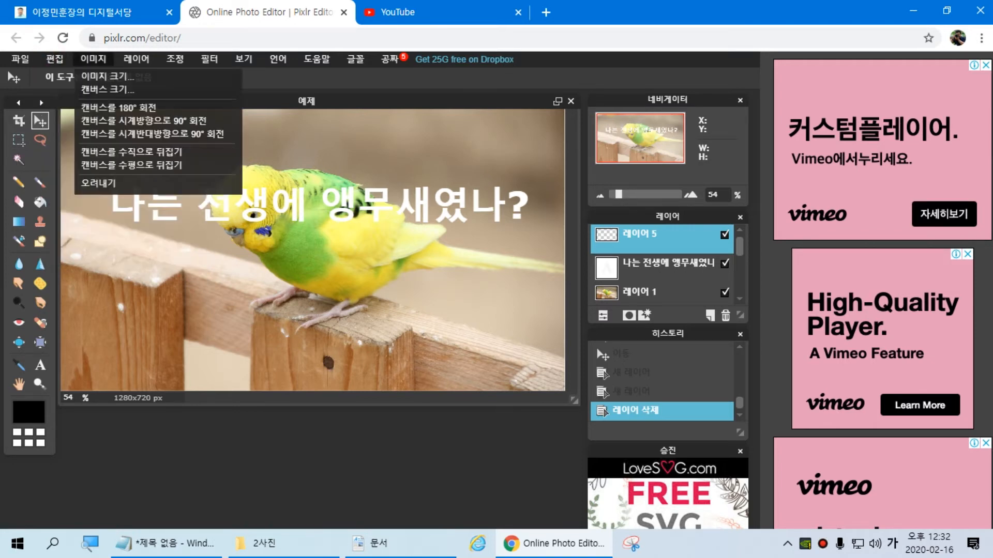
{"action": "left_click", "coordinate": [93, 58]}
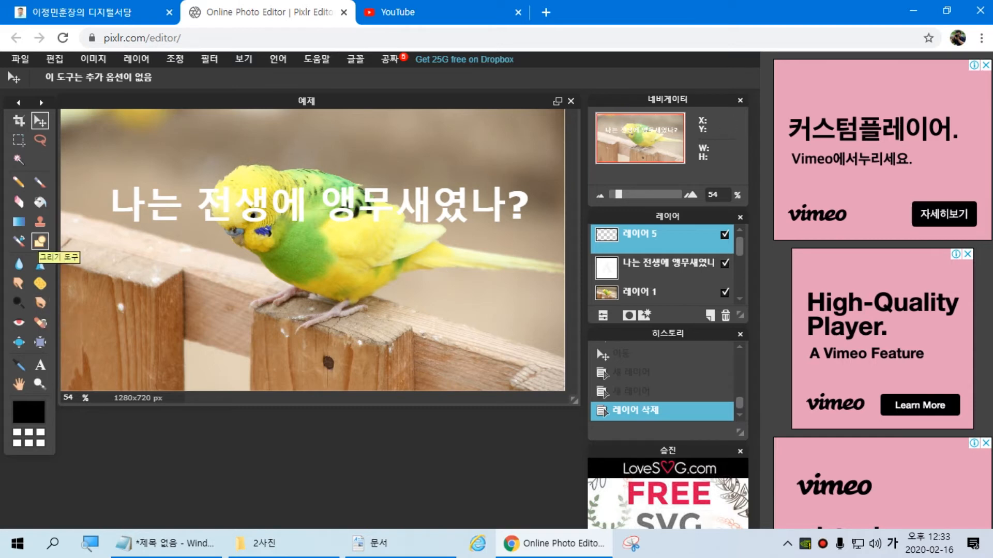
Draw a filled black rounded rectangle at 80 opacity on the new layer, covering the whole title with a small margin
{"action": "left_click", "coordinate": [40, 242]}
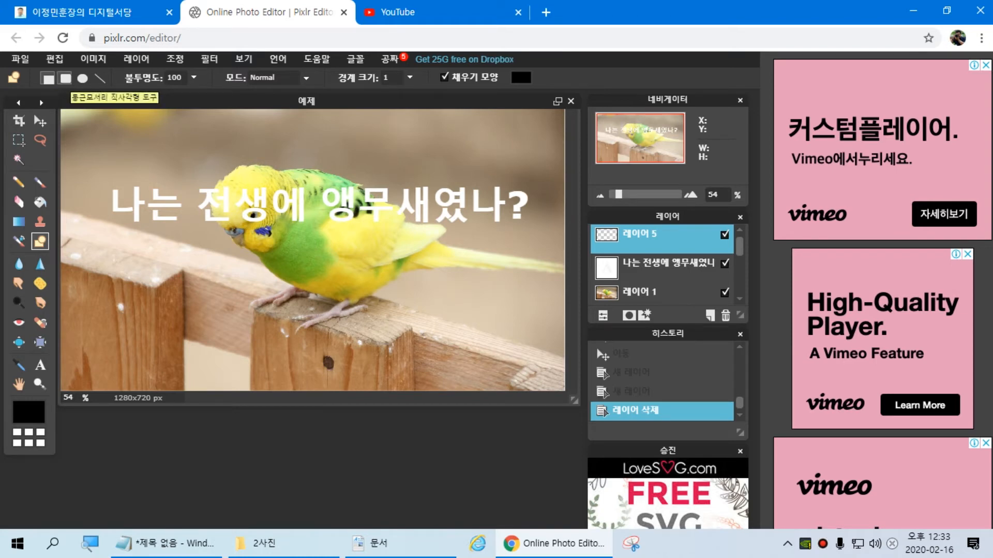
{"action": "left_click", "coordinate": [65, 78]}
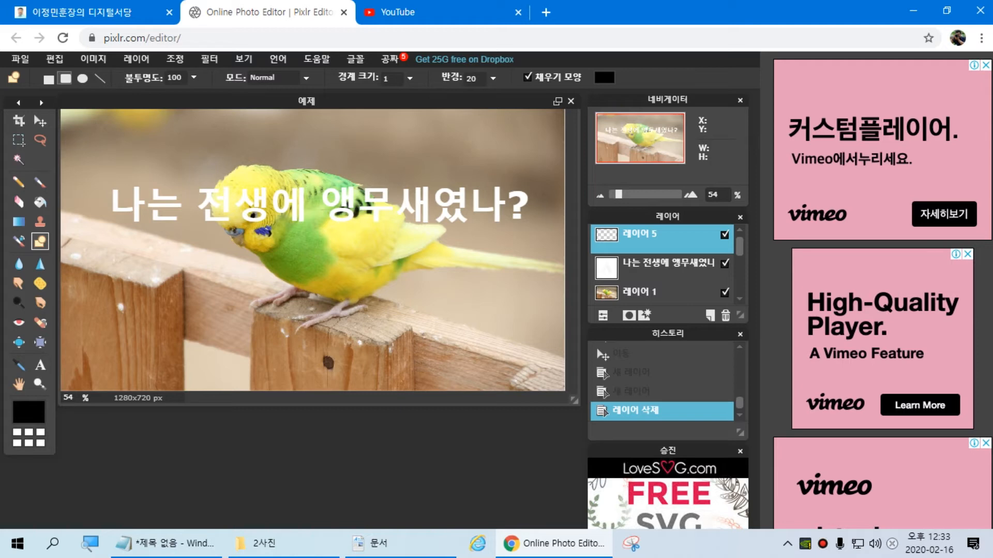
{"action": "left_click", "coordinate": [193, 77]}
{"action": "left_click_drag", "start_coordinate": [196, 96], "coordinate": [182, 97]}
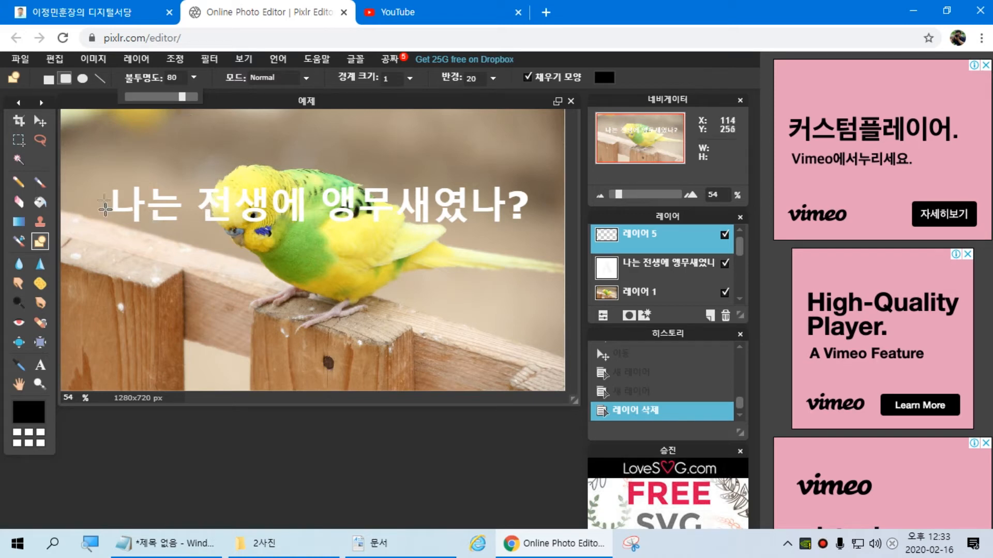
{"action": "left_click", "coordinate": [96, 174]}
{"action": "left_click_drag", "start_coordinate": [96, 174], "coordinate": [542, 237]}
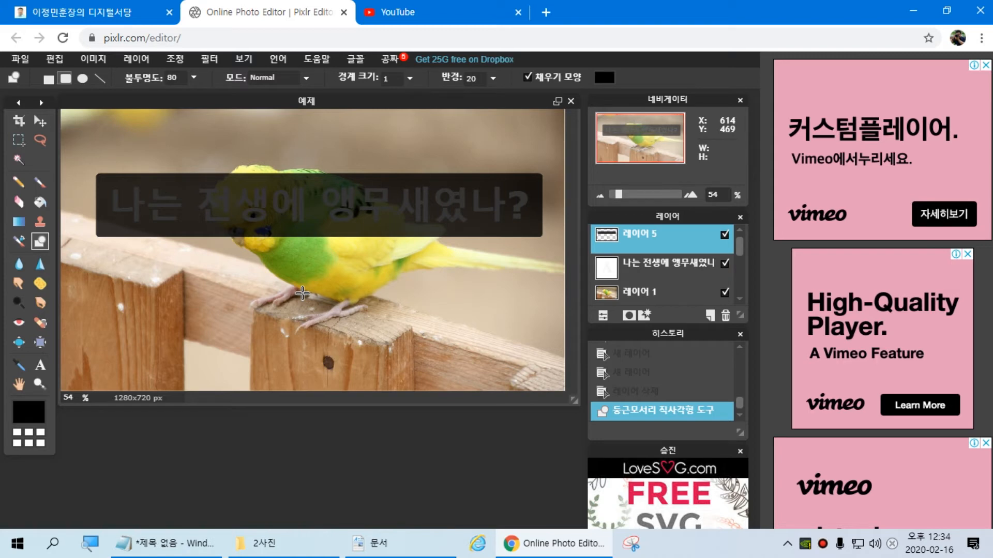
Move the title's text layer above the rounded rectangle's layer in the layer order
{"action": "left_click", "coordinate": [657, 262]}
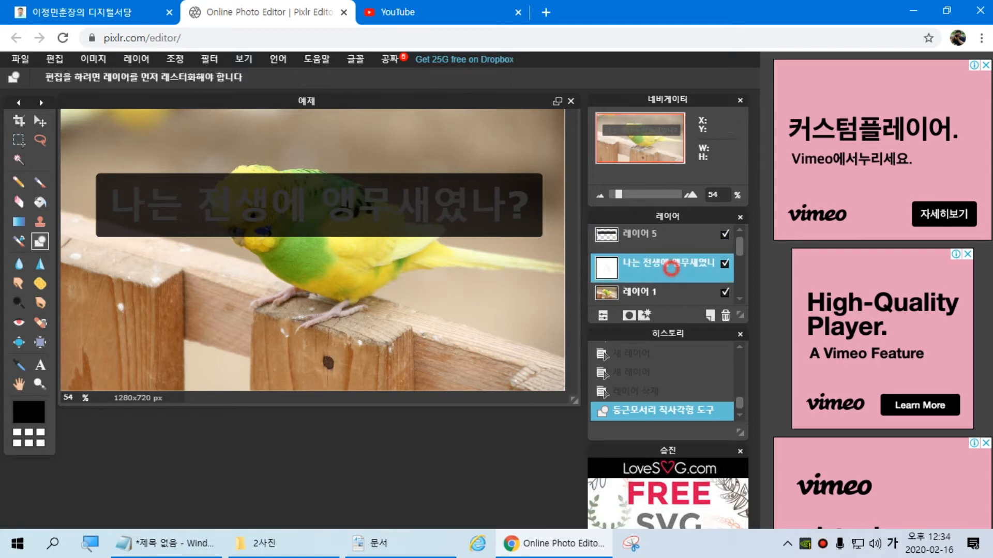
{"action": "left_click", "coordinate": [656, 237]}
{"action": "left_click_drag", "start_coordinate": [657, 262], "coordinate": [657, 234]}
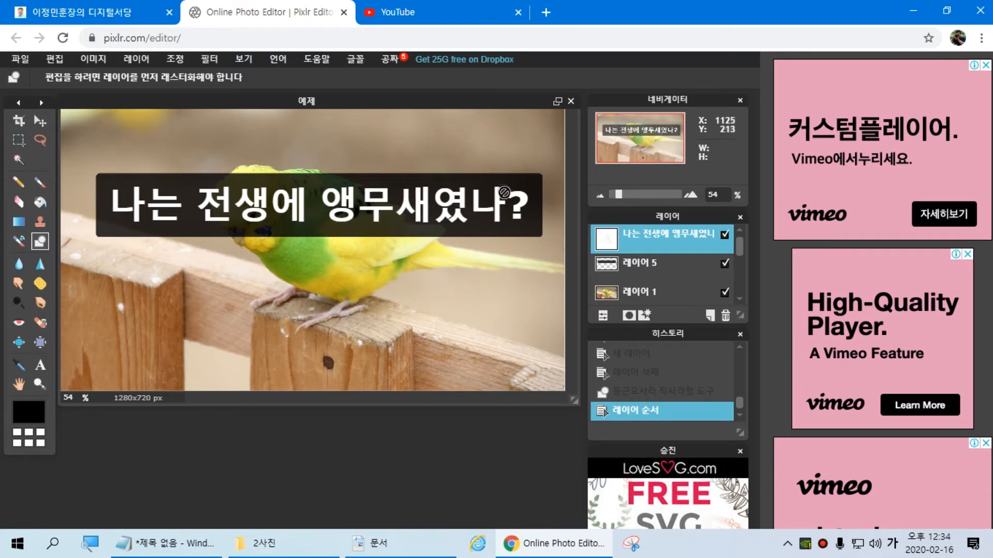
Move the black rounded rectangle from the parrot's head down to the lower edge of the photo
{"action": "left_click", "coordinate": [634, 264]}
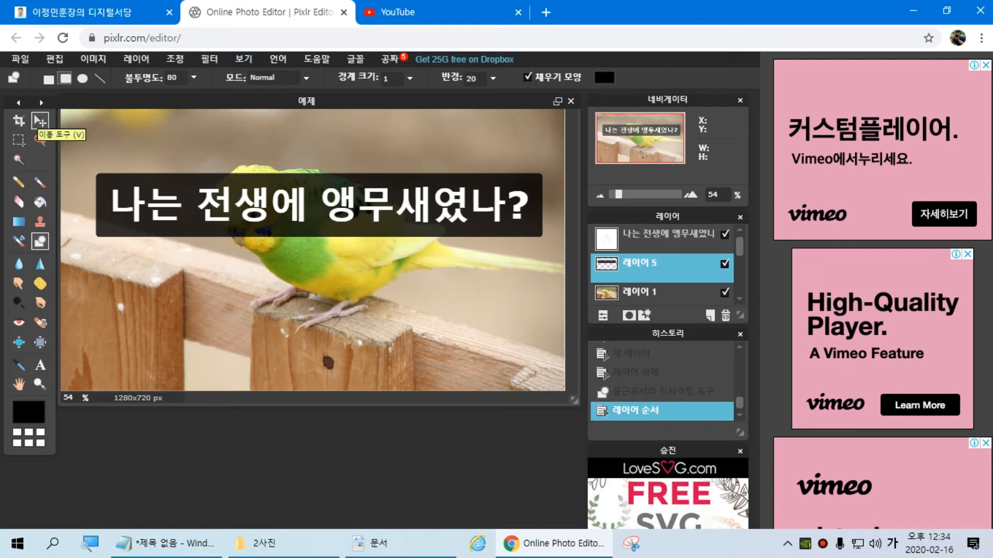
{"action": "left_click", "coordinate": [40, 121]}
{"action": "left_click_drag", "start_coordinate": [498, 232], "coordinate": [499, 237]}
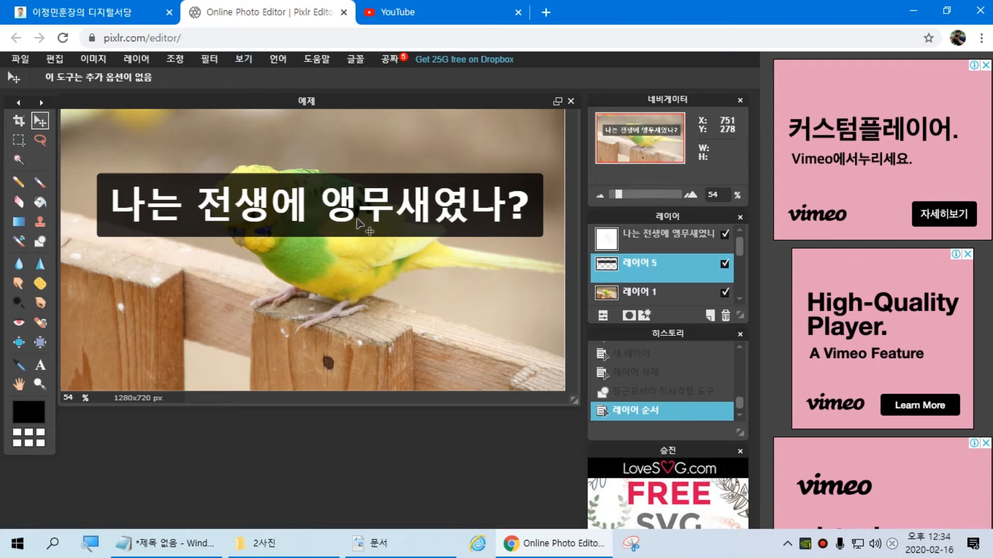
{"action": "left_click_drag", "start_coordinate": [362, 203], "coordinate": [361, 350]}
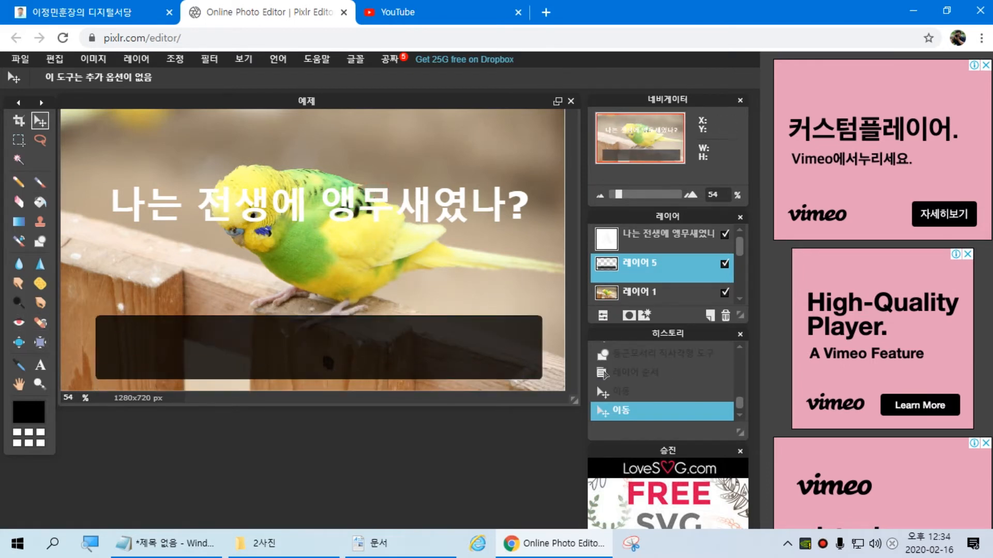
Move the title down onto the black rounded rectangle and center it inside the box
{"action": "left_click", "coordinate": [430, 207]}
{"action": "left_click_drag", "start_coordinate": [430, 202], "coordinate": [428, 356]}
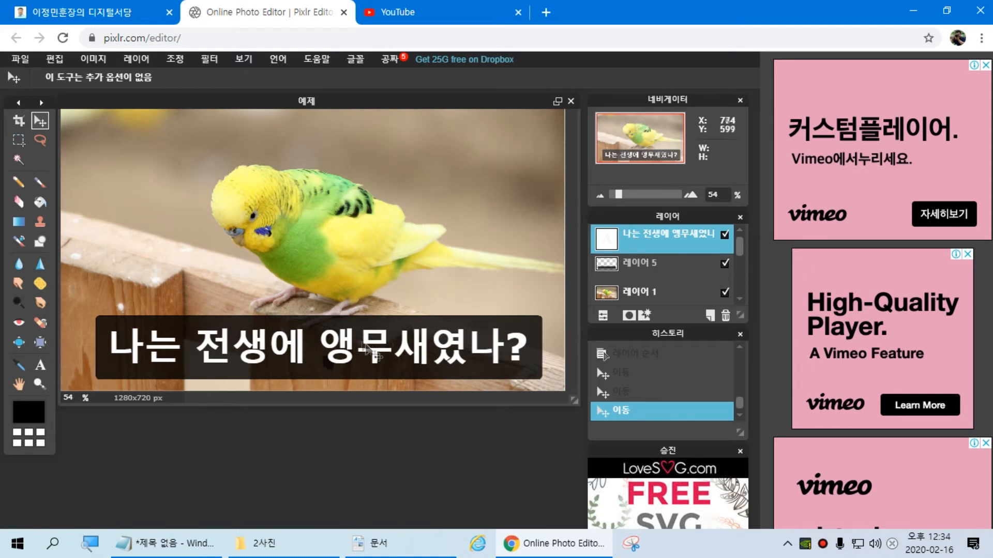
{"action": "mouse_move", "coordinate": [325, 345]}
{"action": "left_mouse_down"}
{"action": "mouse_move", "coordinate": [329, 206]}
{"action": "mouse_move", "coordinate": [324, 352]}
{"action": "left_mouse_up"}
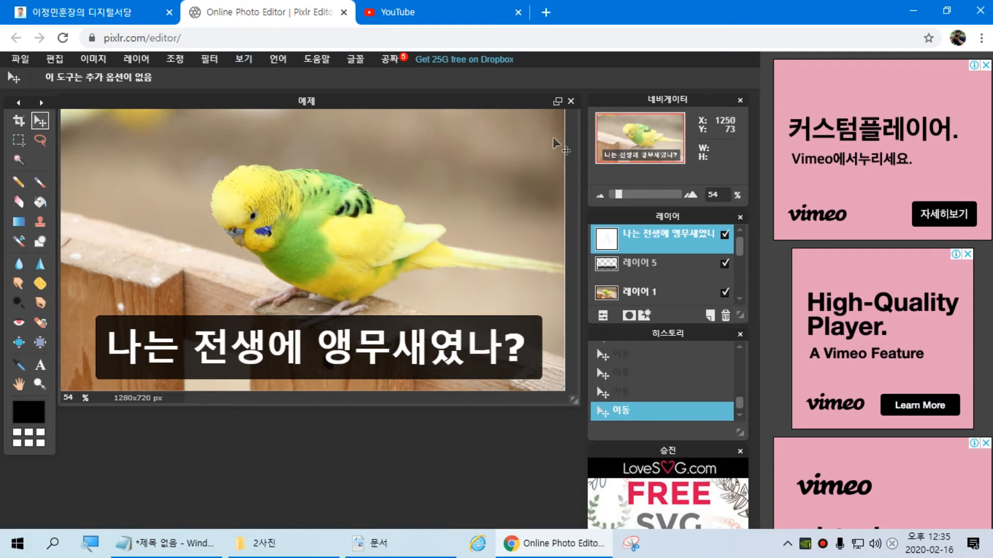
Dismiss the three Vimeo ads beside the editor
{"action": "left_click", "coordinate": [985, 65]}
{"action": "left_click", "coordinate": [882, 71]}
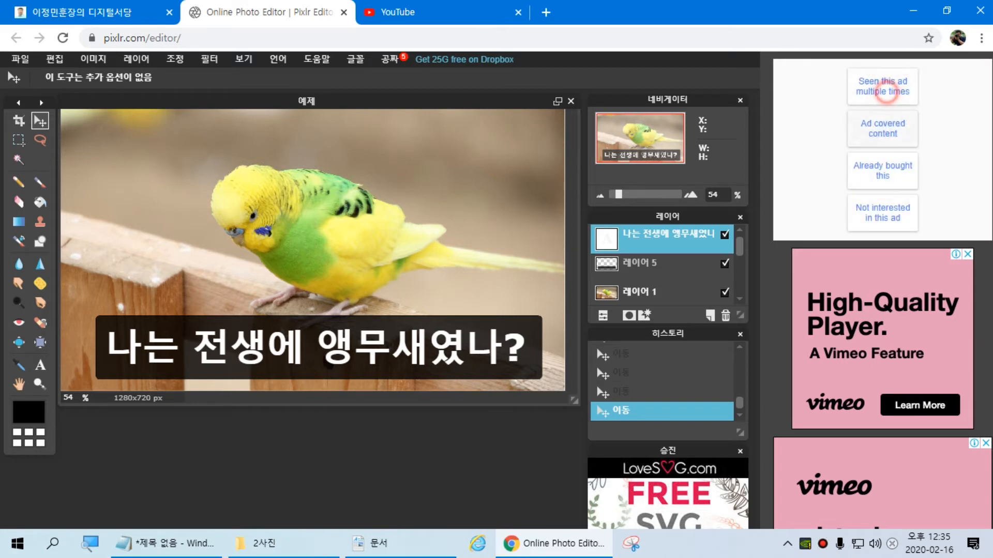
{"action": "left_click", "coordinate": [967, 254]}
{"action": "left_click", "coordinate": [882, 284]}
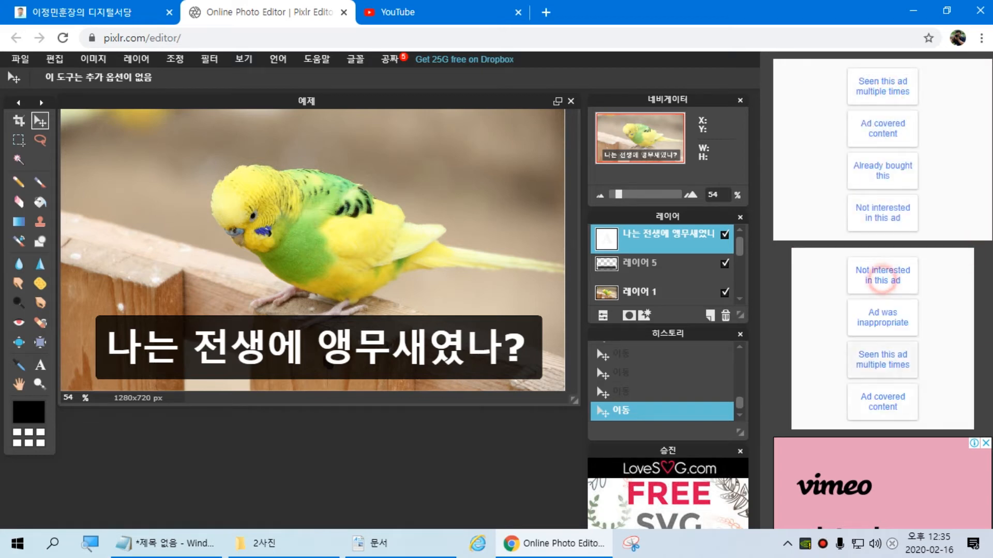
{"action": "left_click", "coordinate": [986, 443]}
{"action": "left_click", "coordinate": [883, 472]}
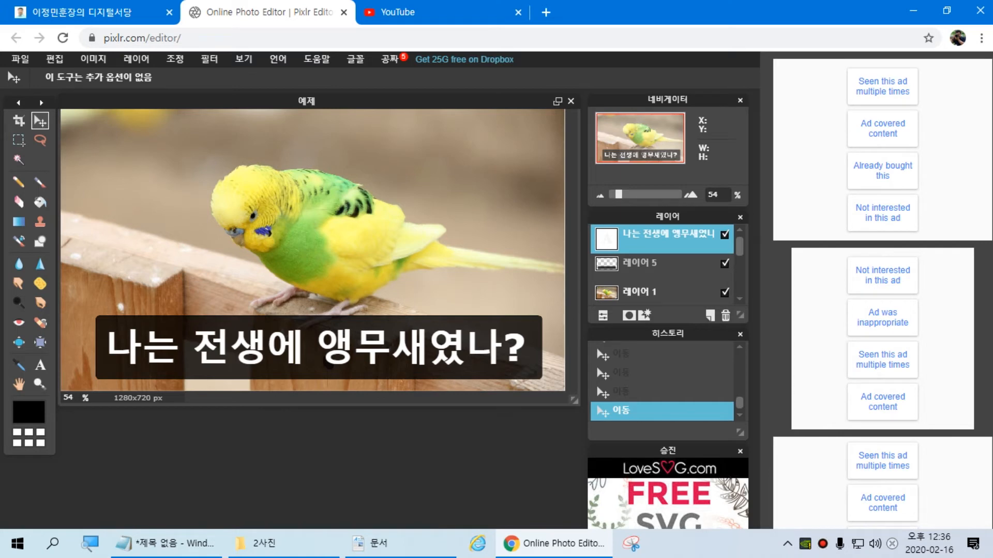
Move the title's text layer beneath the rounded rectangle's layer and restore it above the rectangle
{"action": "mouse_move", "coordinate": [705, 99]}
{"action": "left_mouse_down"}
{"action": "mouse_move", "coordinate": [687, 133]}
{"action": "mouse_move", "coordinate": [751, 120]}
{"action": "mouse_move", "coordinate": [703, 100]}
{"action": "mouse_move", "coordinate": [742, 69]}
{"action": "mouse_move", "coordinate": [724, 104]}
{"action": "mouse_move", "coordinate": [700, 100]}
{"action": "left_mouse_up"}
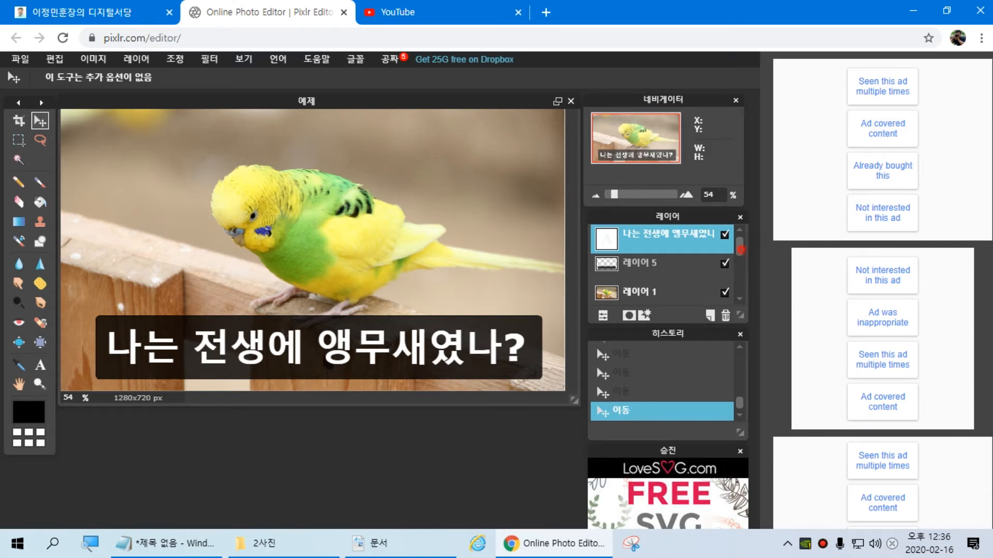
{"action": "scroll", "coordinate": [662, 264], "scroll_direction": "down", "scroll_amount": 2}
{"action": "left_click", "coordinate": [646, 286]}
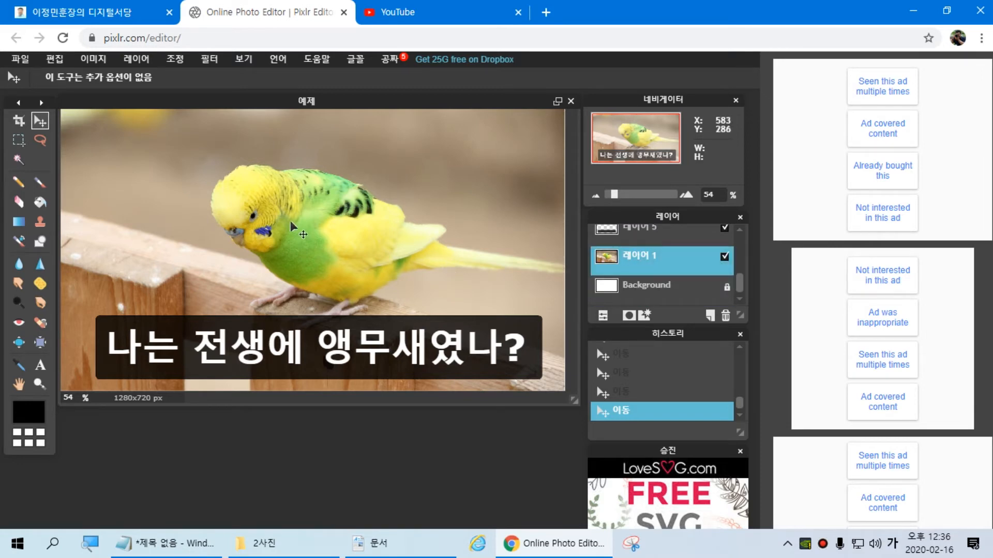
{"action": "scroll", "coordinate": [661, 259], "scroll_direction": "up", "scroll_amount": 2}
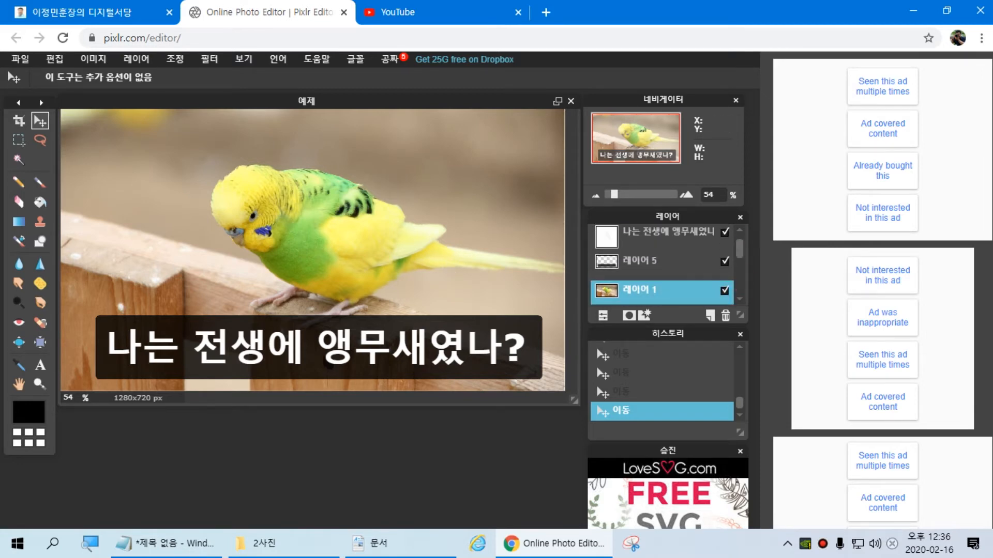
{"action": "left_click", "coordinate": [662, 233]}
{"action": "left_click", "coordinate": [647, 258]}
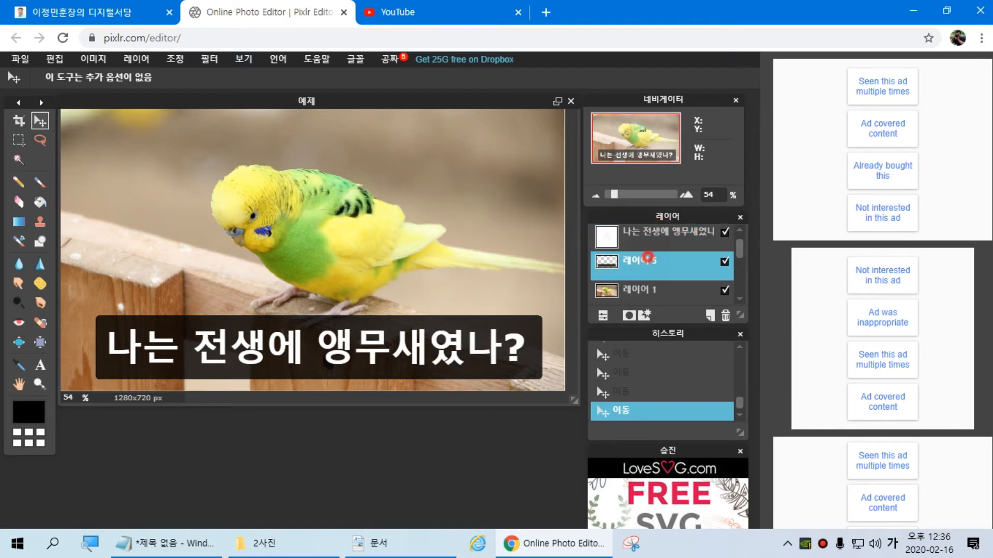
{"action": "left_click_drag", "start_coordinate": [662, 233], "coordinate": [661, 284]}
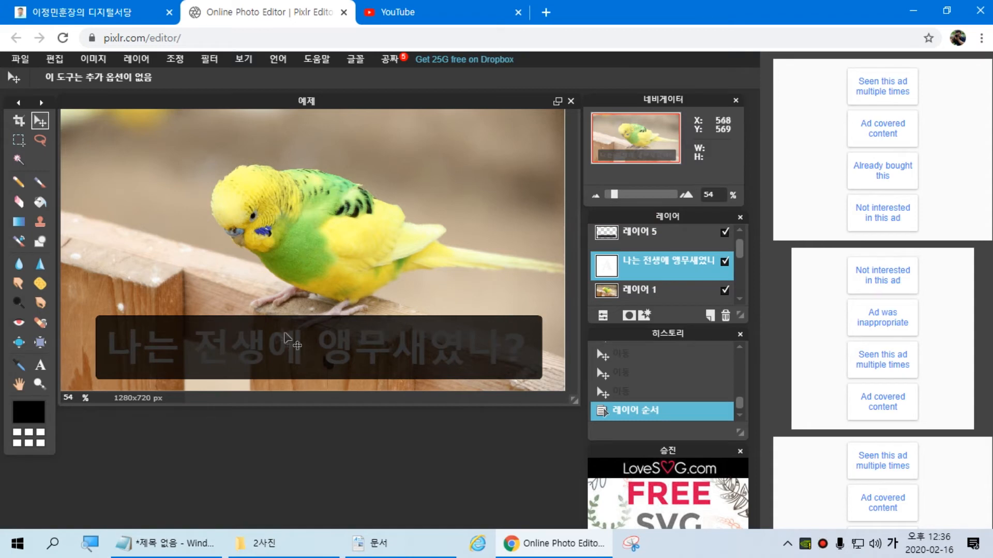
{"action": "left_click_drag", "start_coordinate": [642, 233], "coordinate": [640, 262]}
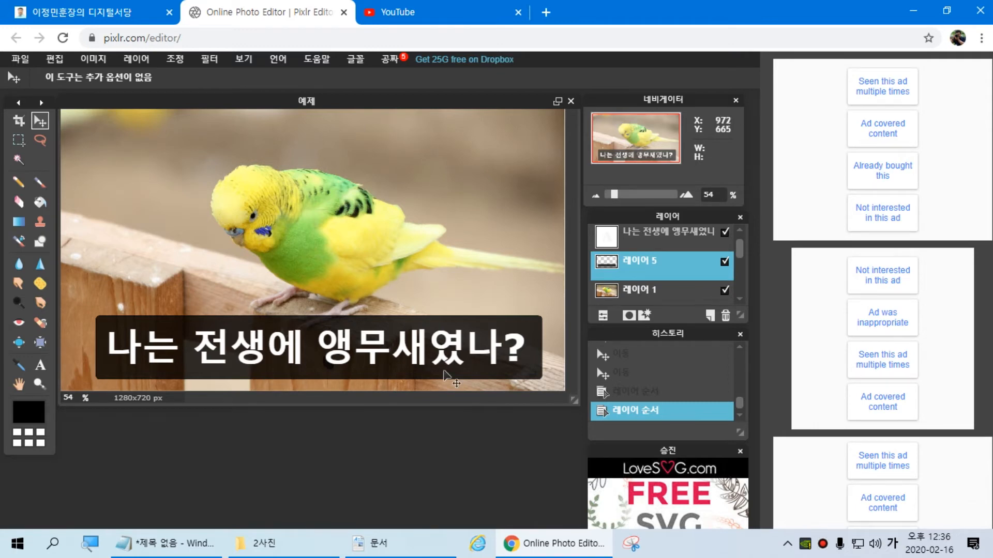
Try the outer glow, inner glow, inner shadow and drop shadow layer styles on the title, leaving all of them off
{"action": "left_click", "coordinate": [667, 235]}
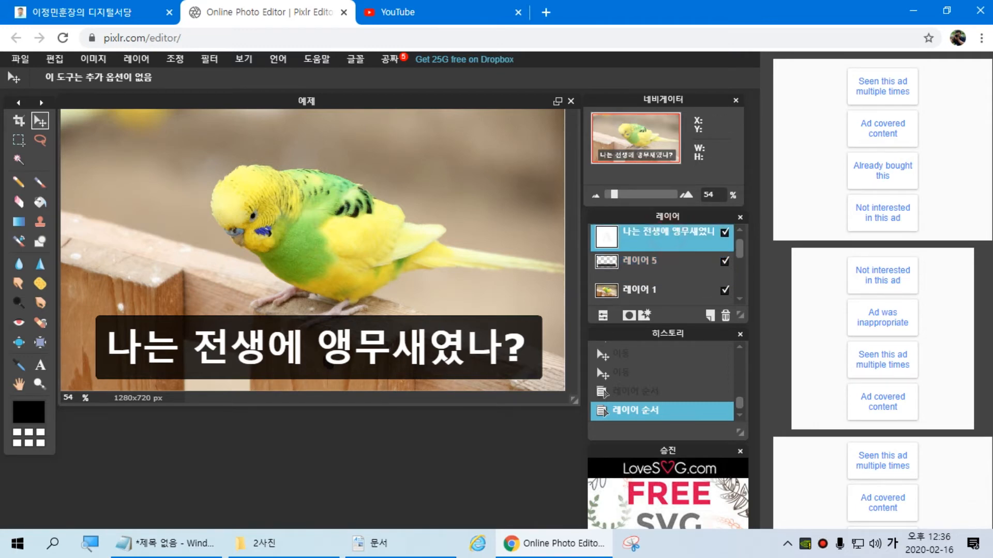
{"action": "left_click", "coordinate": [645, 315]}
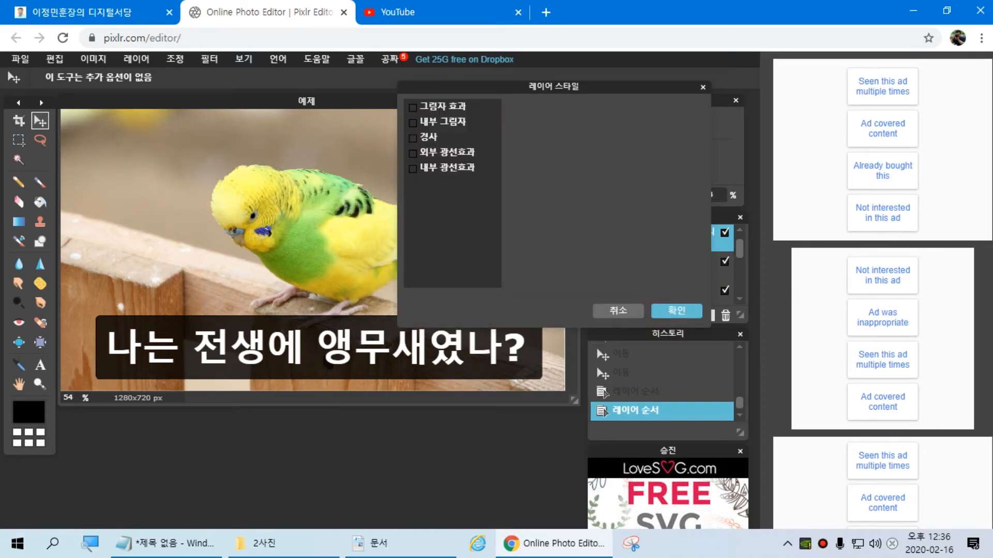
{"action": "left_click", "coordinate": [412, 153]}
{"action": "left_click", "coordinate": [412, 152]}
{"action": "left_click", "coordinate": [413, 168]}
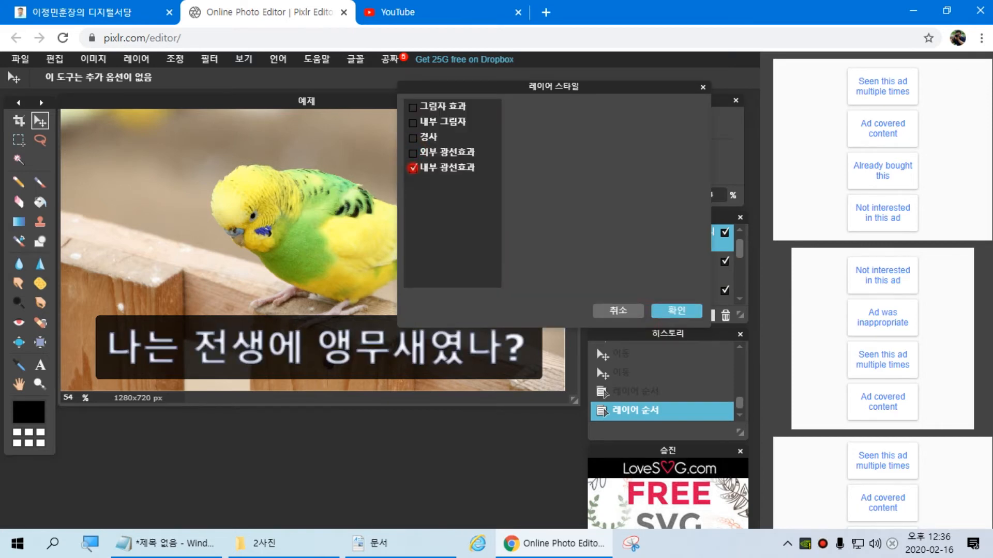
{"action": "left_click", "coordinate": [412, 168]}
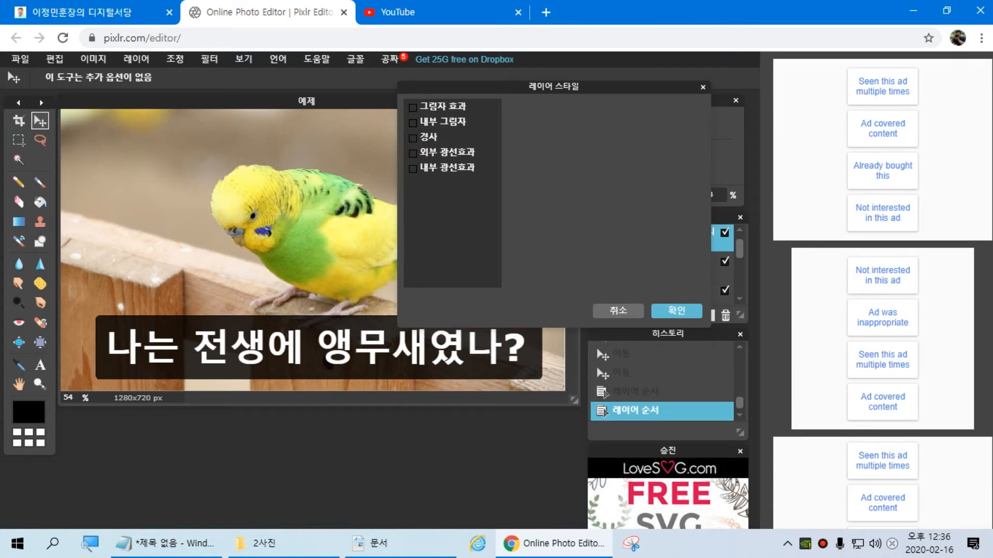
{"action": "left_click", "coordinate": [413, 122]}
{"action": "left_click", "coordinate": [413, 122]}
{"action": "left_click", "coordinate": [413, 107]}
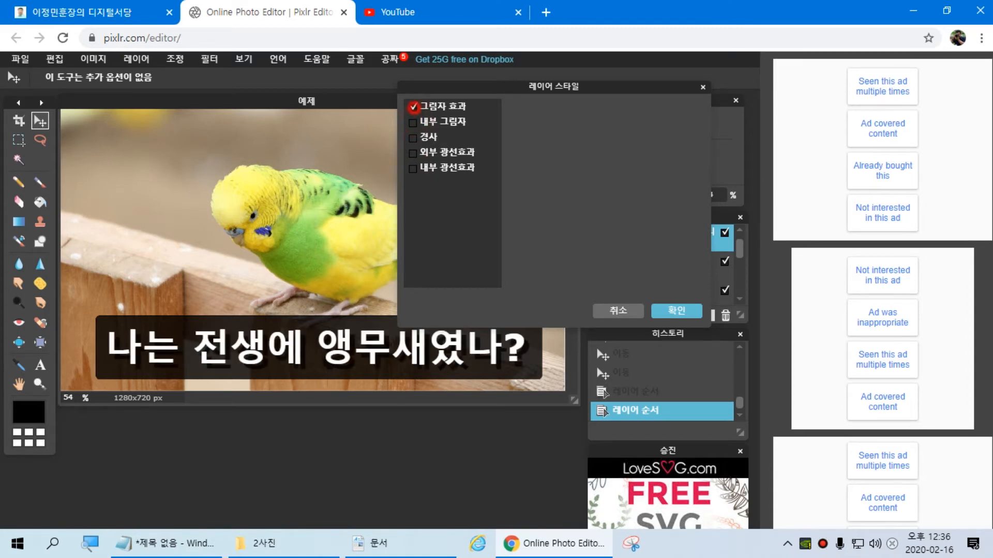
{"action": "left_click", "coordinate": [413, 107]}
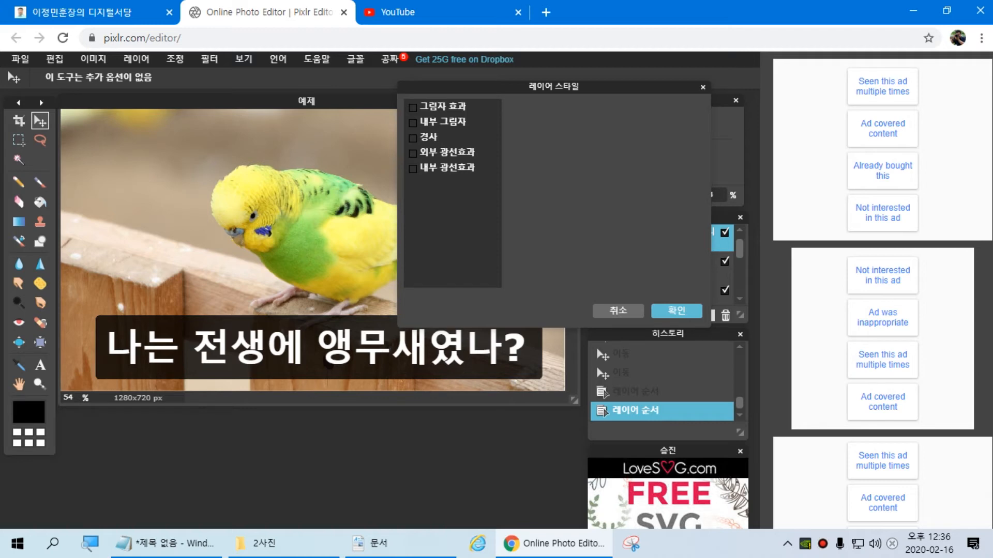
{"action": "left_click", "coordinate": [675, 311]}
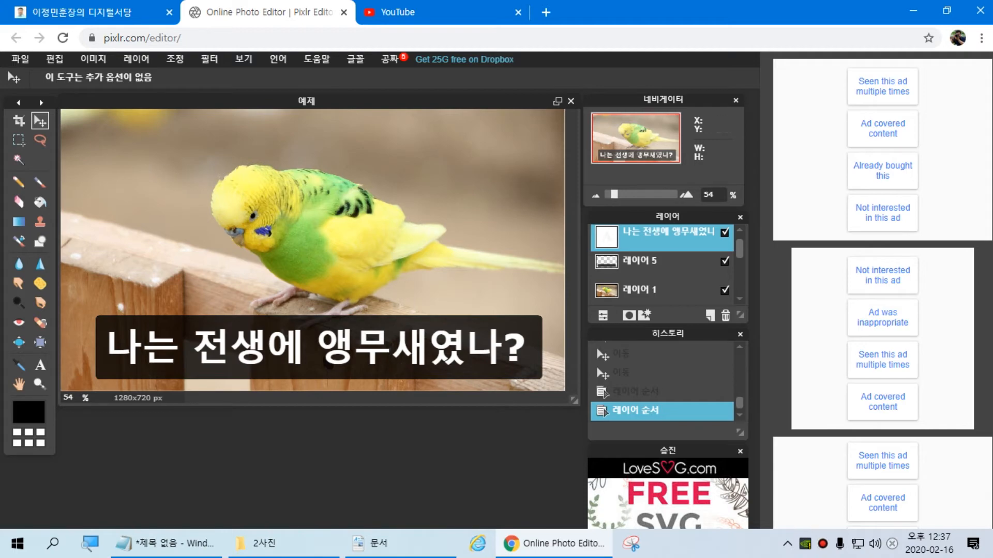
Start opening an image and browse the Z: drive to _Youtube Creator_2020_ and its 된다!유튜브 영상 만들기 개정판_실습파일 folder
{"action": "left_click", "coordinate": [20, 59]}
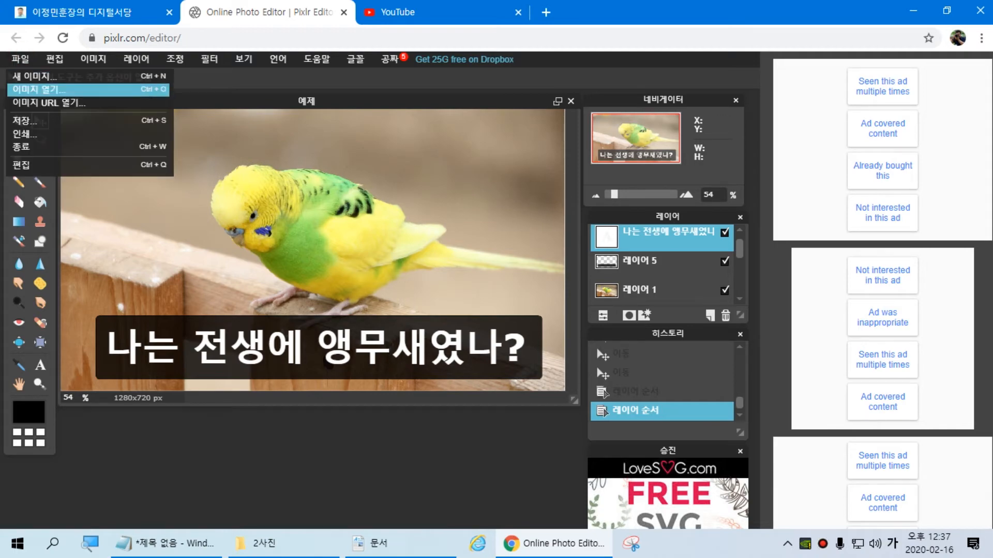
{"action": "left_click", "coordinate": [37, 89]}
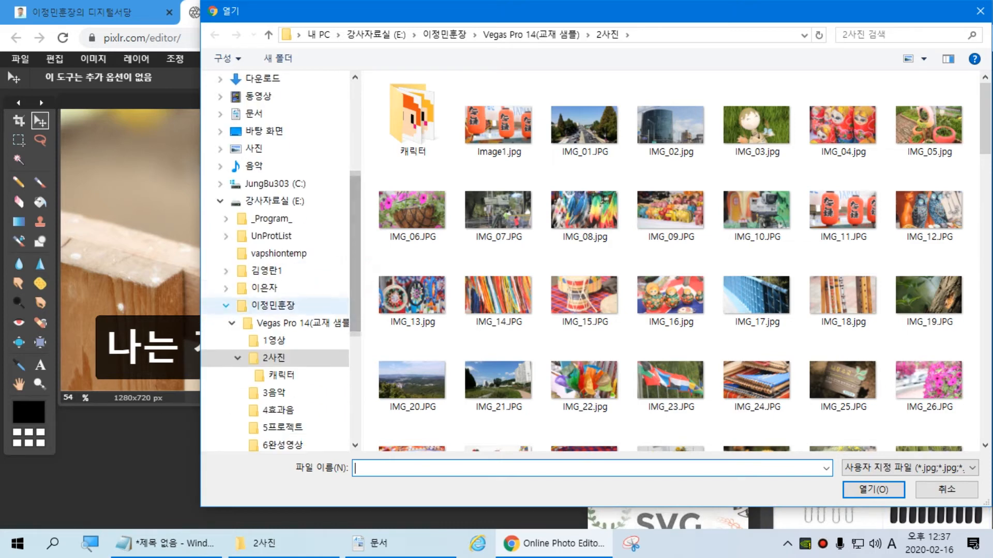
{"action": "left_click", "coordinate": [226, 305]}
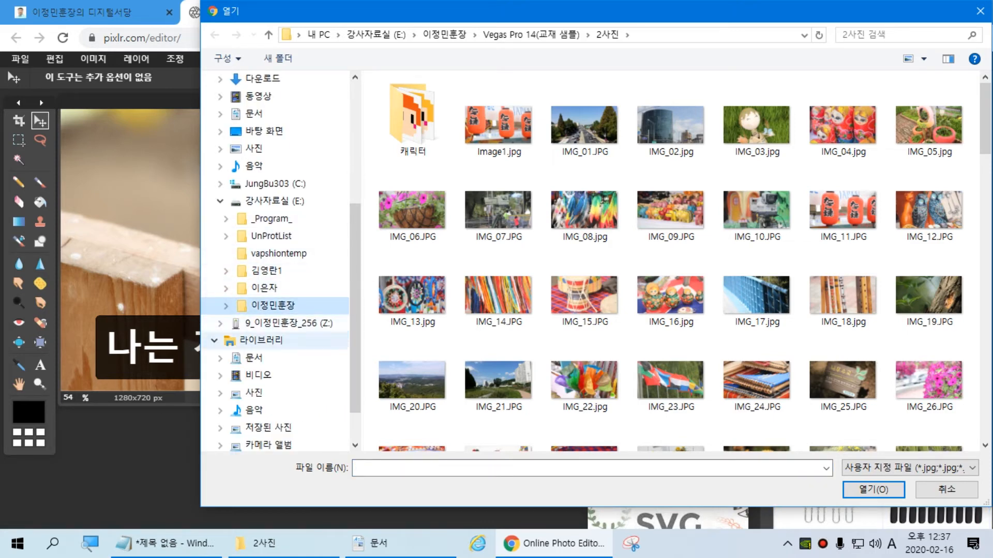
{"action": "left_click", "coordinate": [274, 323]}
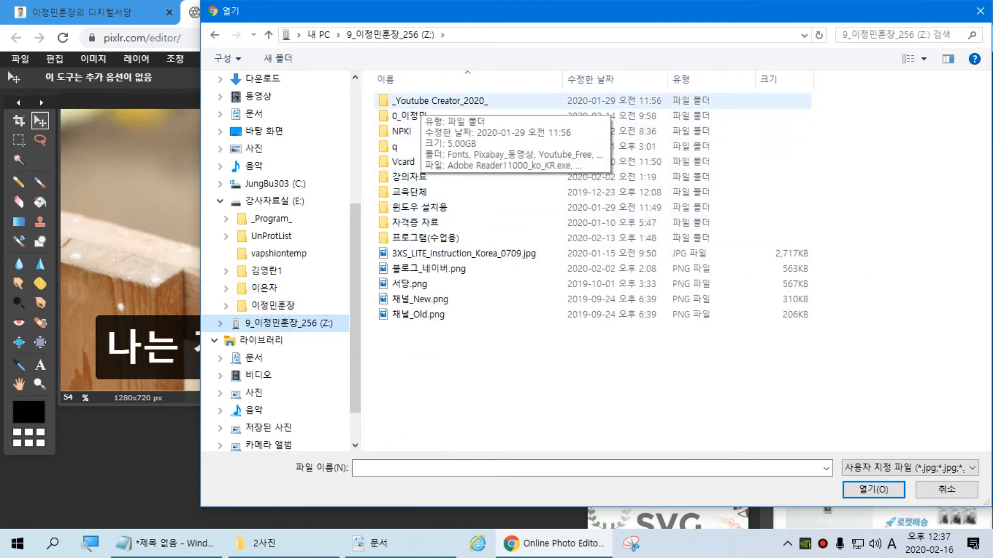
{"action": "double_click", "coordinate": [414, 100]}
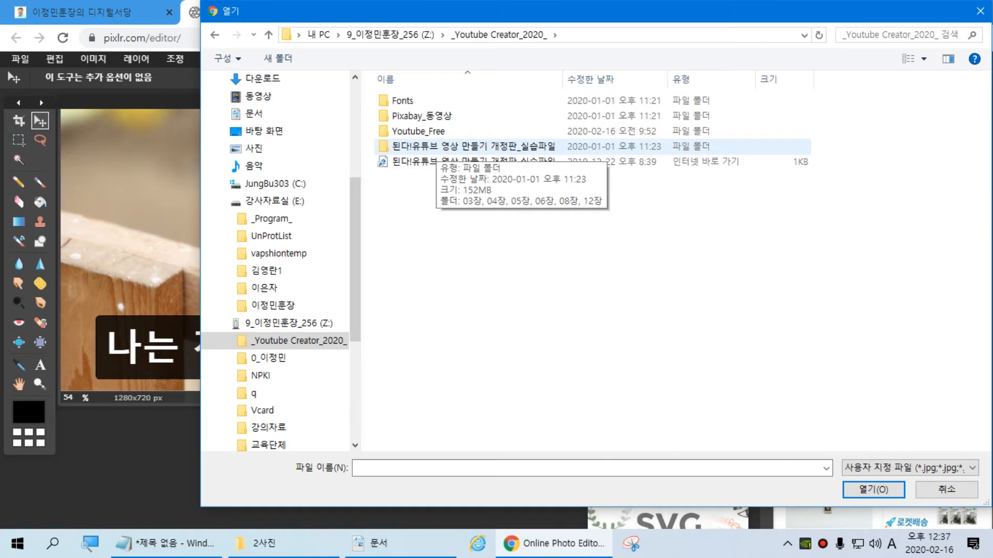
{"action": "double_click", "coordinate": [435, 149]}
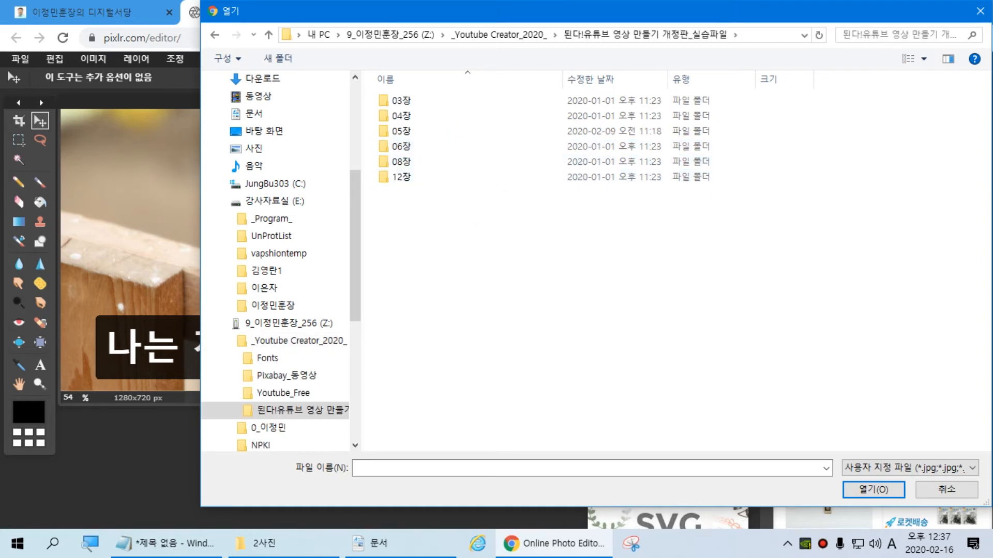
Check the chapter folders 03장 through 12장 for images and go to the 예능자막 folder inside 05장
{"action": "double_click", "coordinate": [406, 100]}
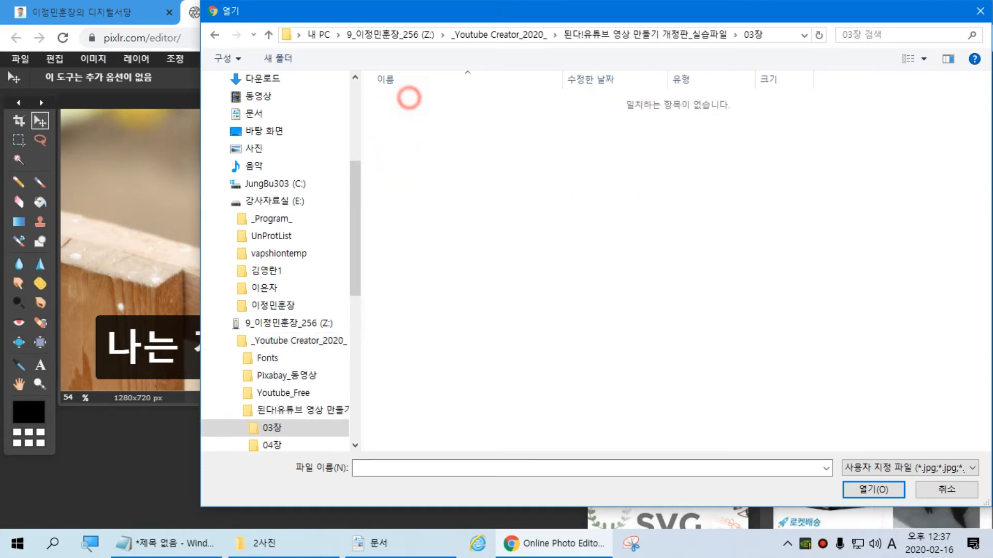
{"action": "scroll", "coordinate": [354, 228], "scroll_direction": "down", "scroll_amount": 3}
{"action": "left_click", "coordinate": [272, 288]}
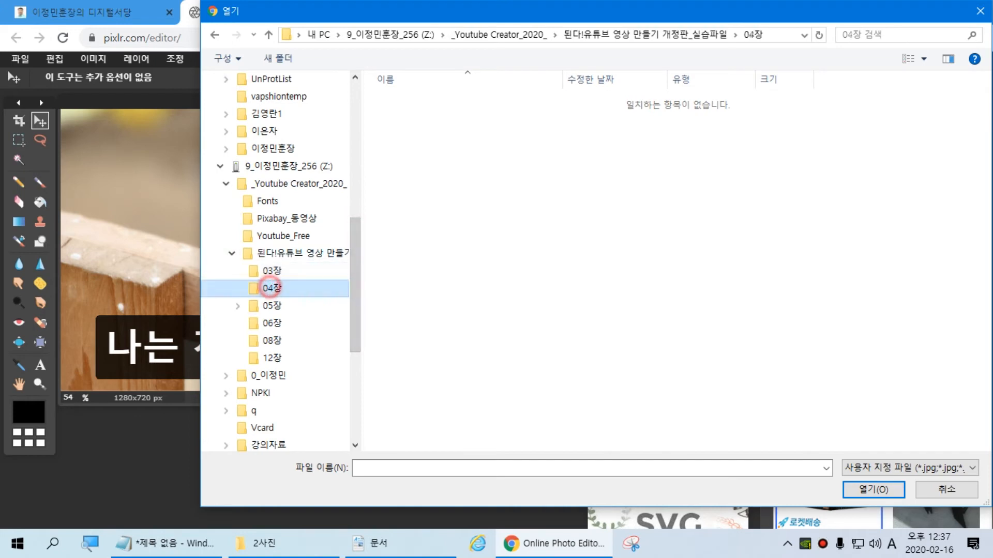
{"action": "left_click", "coordinate": [271, 305]}
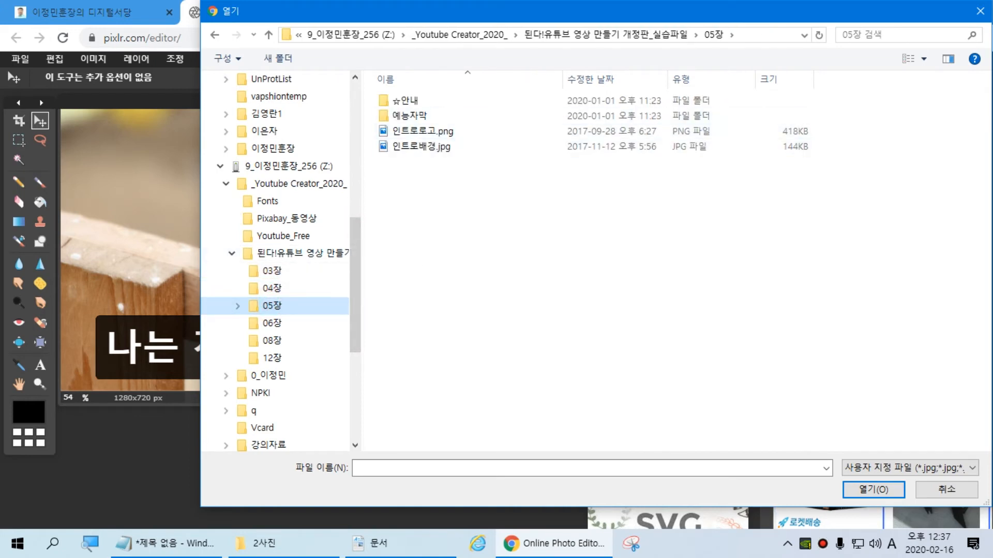
{"action": "left_click", "coordinate": [277, 326]}
{"action": "left_click", "coordinate": [274, 339]}
{"action": "left_click", "coordinate": [280, 356]}
{"action": "left_click", "coordinate": [270, 305]}
{"action": "left_click", "coordinate": [409, 100]}
{"action": "double_click", "coordinate": [409, 99]}
{"action": "left_click", "coordinate": [286, 341]}
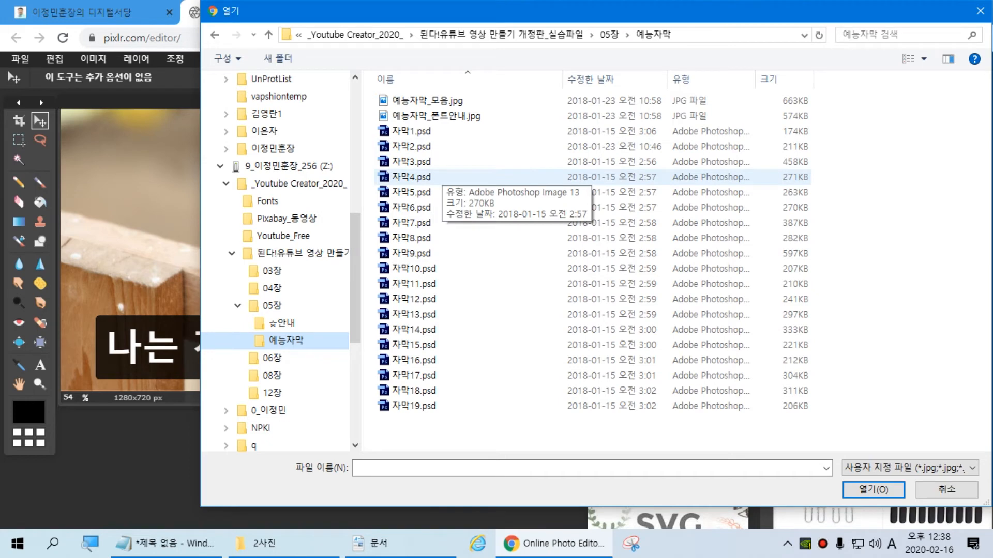
Open the image 예능자막_모음.jpg and move its window up over the parrot photo
{"action": "left_click", "coordinate": [423, 102]}
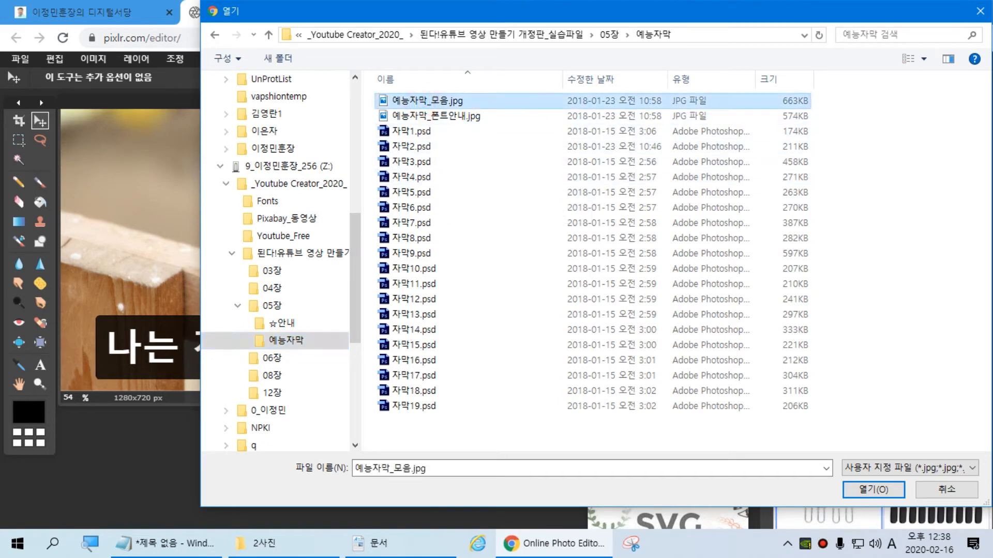
{"action": "left_click", "coordinate": [421, 116]}
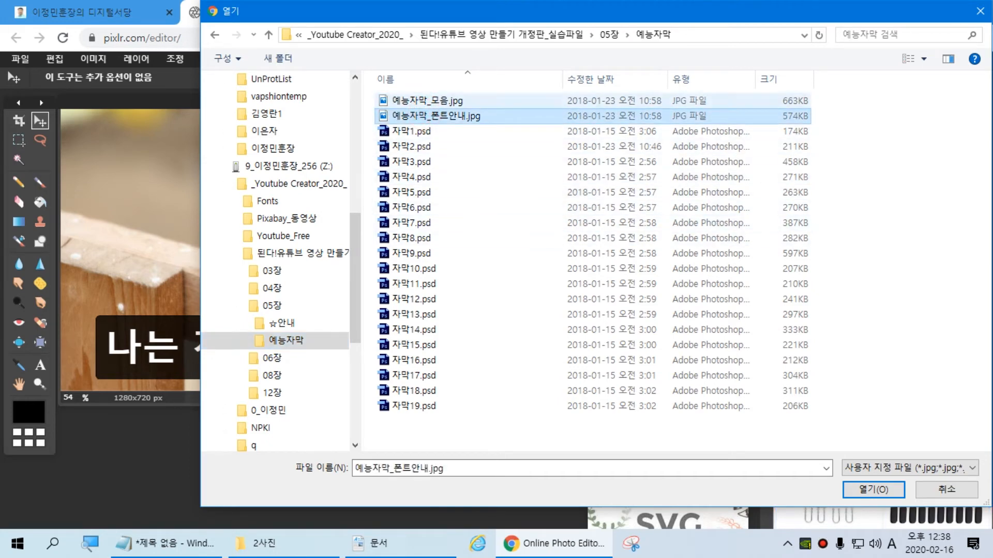
{"action": "left_click", "coordinate": [429, 100]}
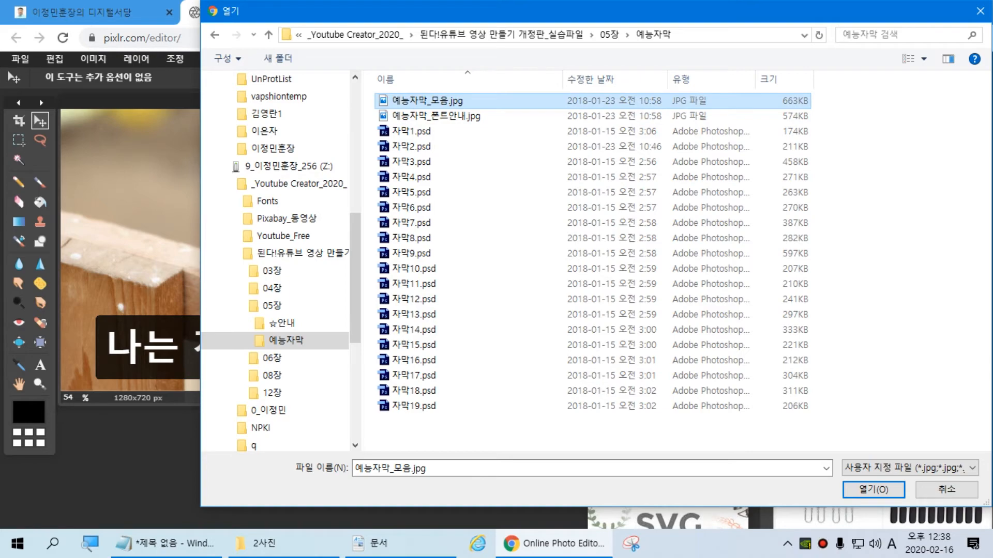
{"action": "double_click", "coordinate": [429, 101]}
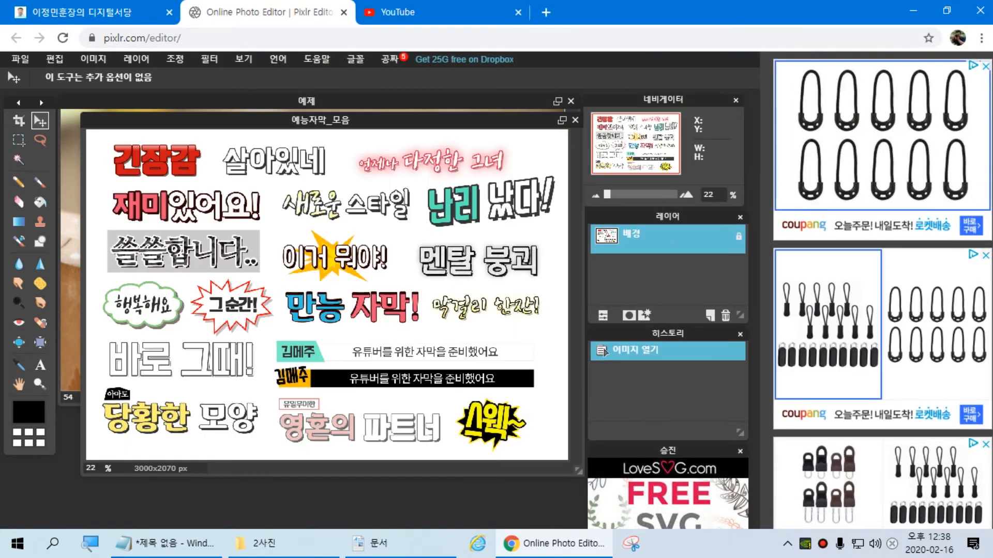
{"action": "left_click_drag", "start_coordinate": [321, 120], "coordinate": [291, 100]}
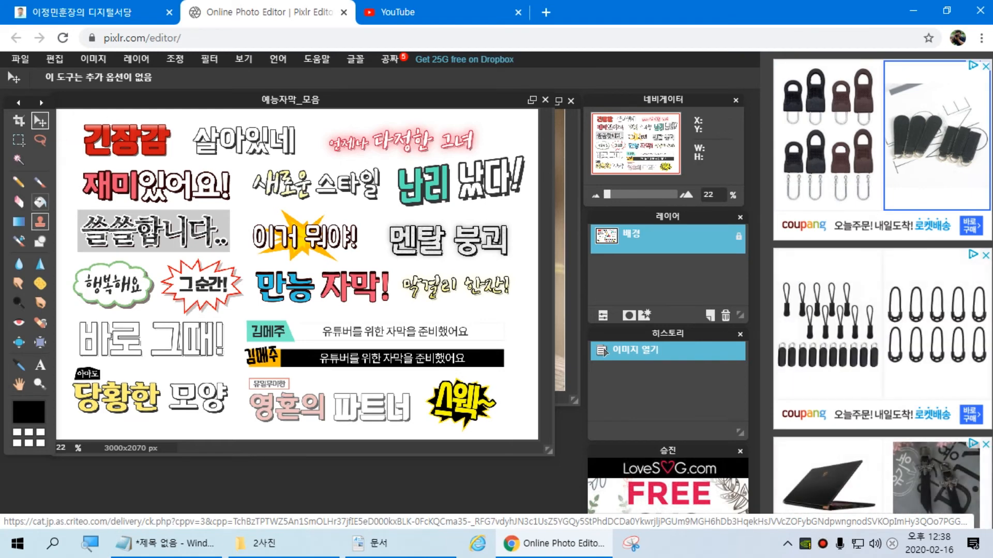
Copy the 멘탈 붕괴 caption from the caption collection with a rectangular selection and paste it into the parrot photo
{"action": "left_click", "coordinate": [19, 140]}
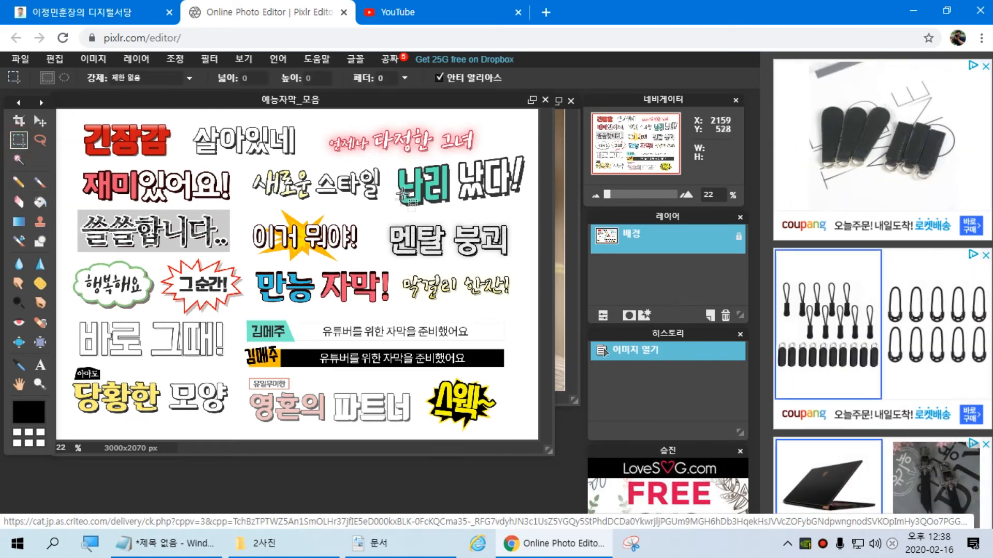
{"action": "left_click_drag", "start_coordinate": [395, 162], "coordinate": [508, 200]}
{"action": "left_click_drag", "start_coordinate": [383, 221], "coordinate": [517, 263]}
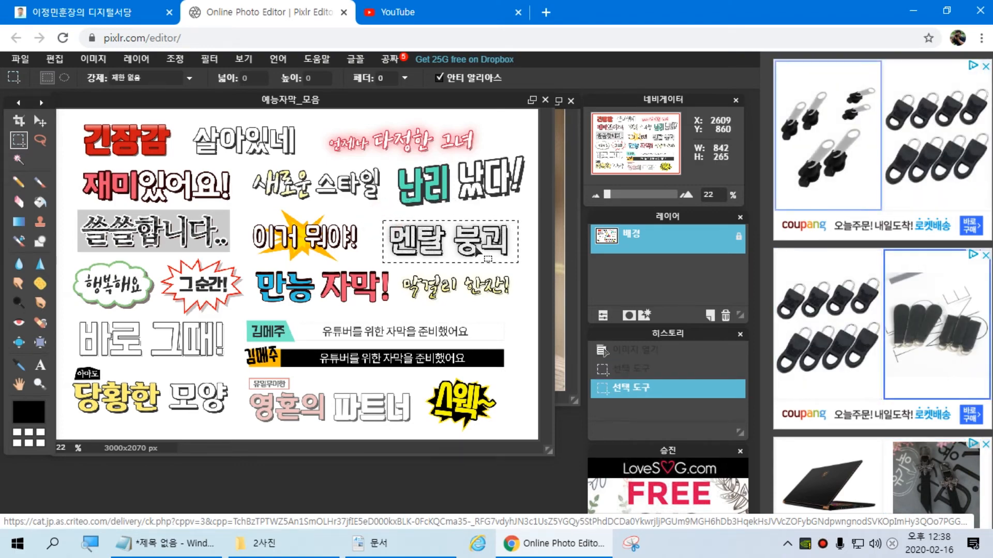
{"action": "left_click_drag", "start_coordinate": [331, 100], "coordinate": [524, 301]}
{"action": "left_click", "coordinate": [401, 148]}
{"action": "key", "text": "ctrl+v"}
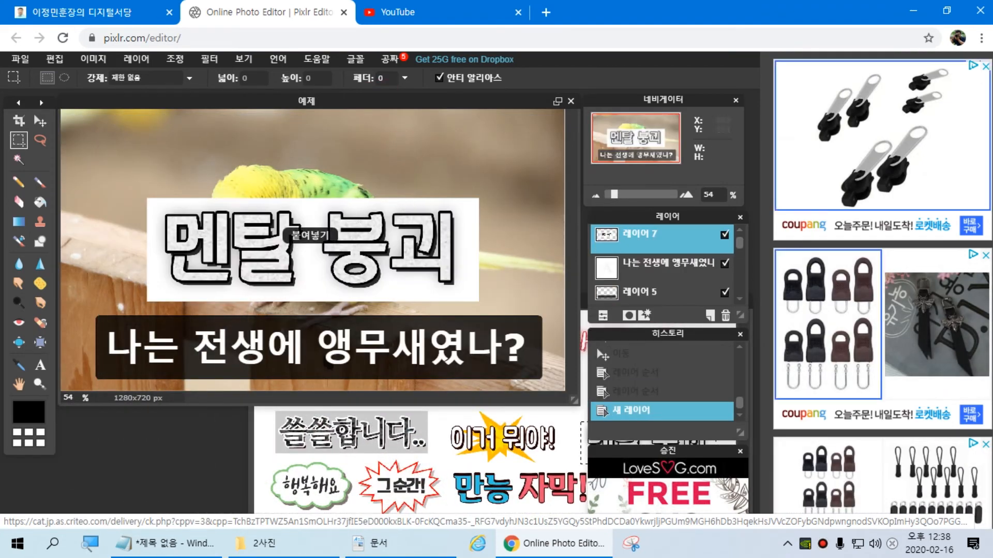
Move the pasted 멘탈 붕괴 caption to the photo's upper right corner and delete its layer
{"action": "key", "text": "v"}
{"action": "left_click_drag", "start_coordinate": [318, 262], "coordinate": [404, 178]}
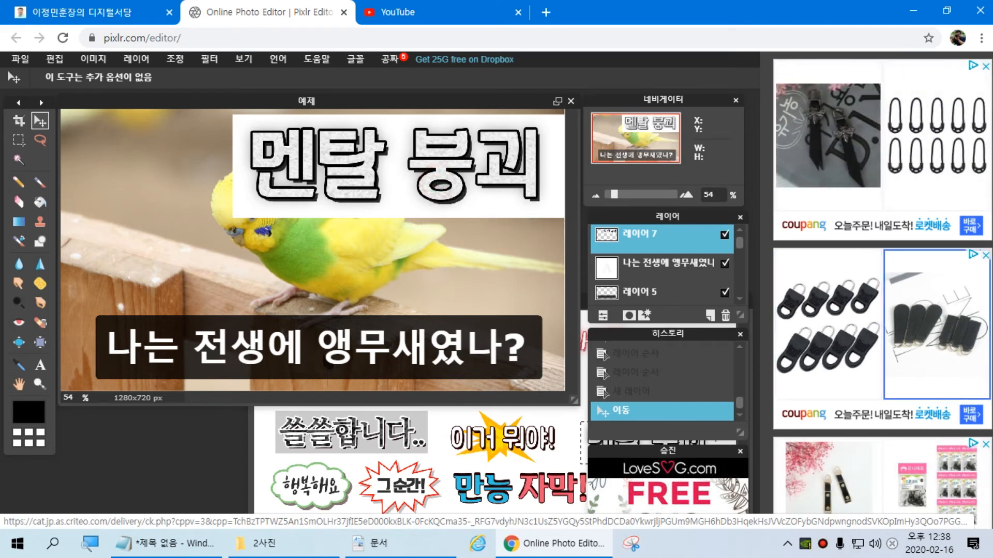
{"action": "left_click_drag", "start_coordinate": [650, 241], "coordinate": [725, 315]}
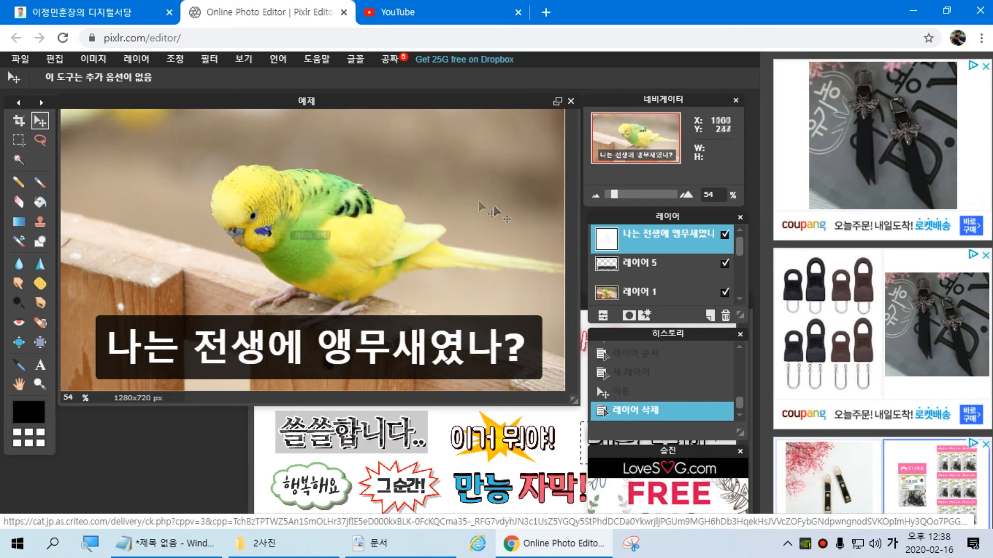
Bring the 예능자막_모음 caption collection to the front and close it without saving
{"action": "left_click", "coordinate": [420, 438]}
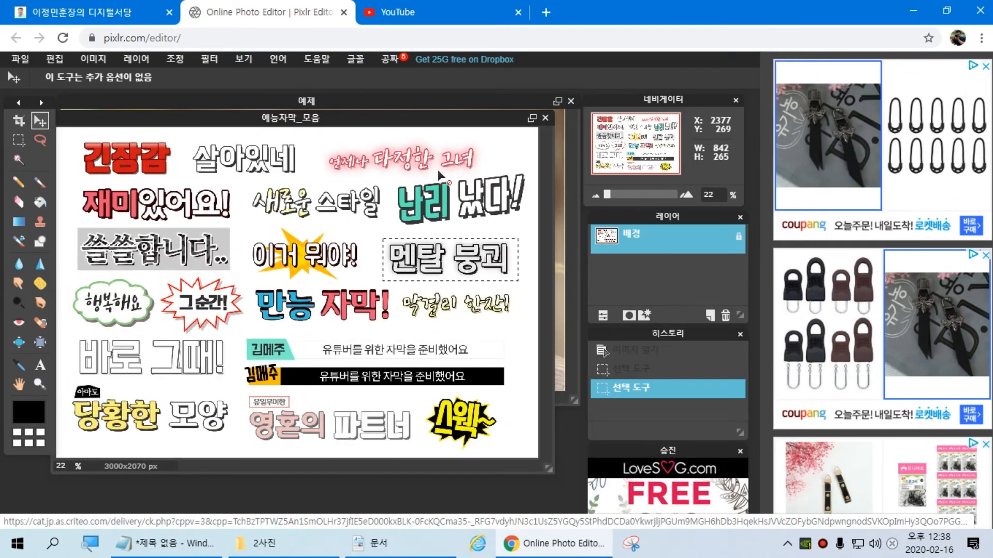
{"action": "left_click", "coordinate": [545, 118]}
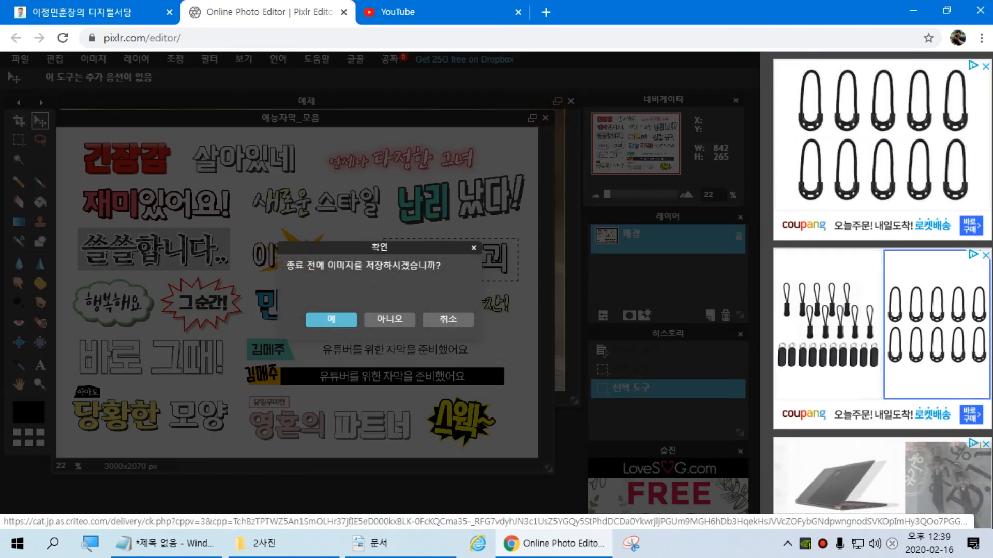
{"action": "left_click", "coordinate": [448, 319]}
{"action": "left_click", "coordinate": [545, 118]}
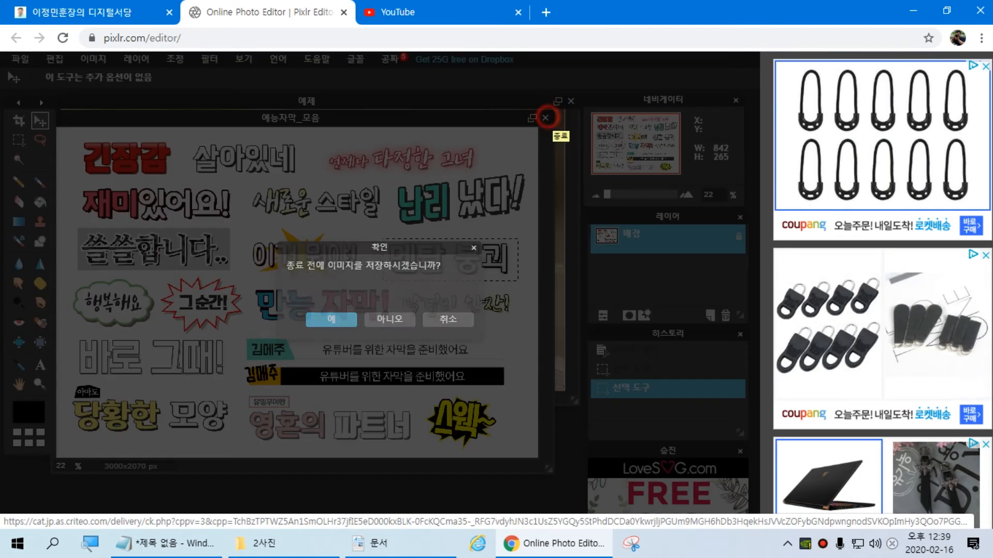
{"action": "left_click", "coordinate": [448, 319]}
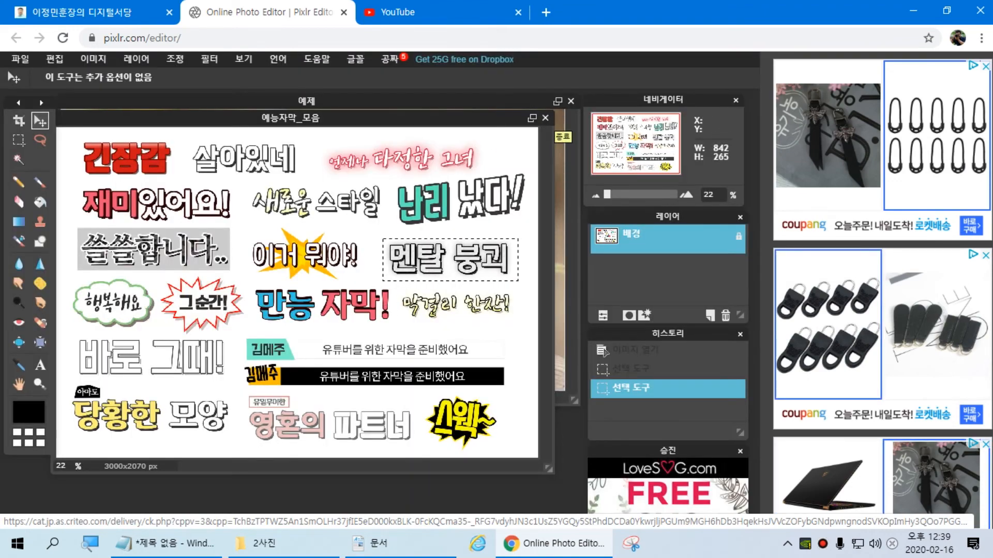
{"action": "left_click", "coordinate": [545, 118]}
{"action": "left_click", "coordinate": [381, 317]}
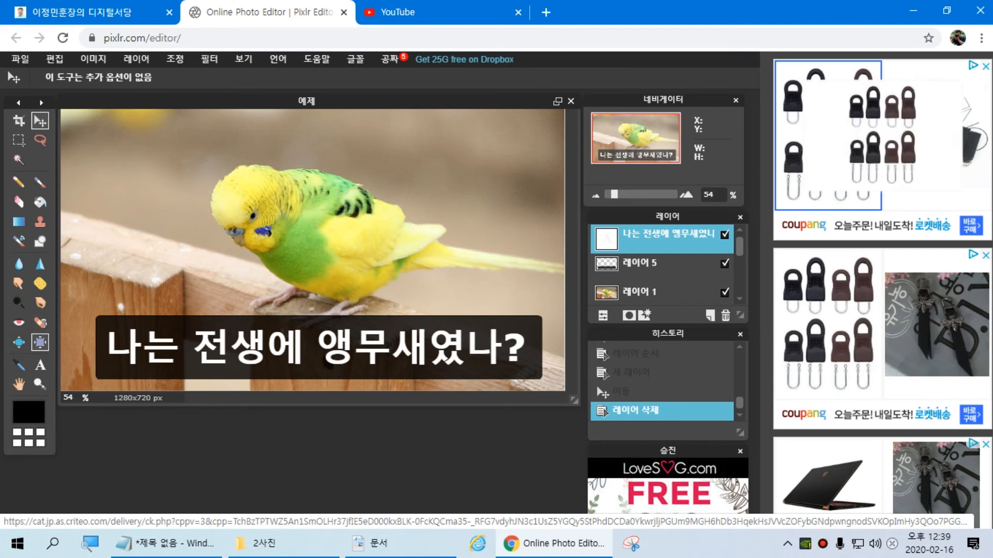
Add a black "?" text in Verdana size 94 and place it in the photo's upper right area
{"action": "left_click", "coordinate": [40, 365]}
{"action": "left_click", "coordinate": [205, 140]}
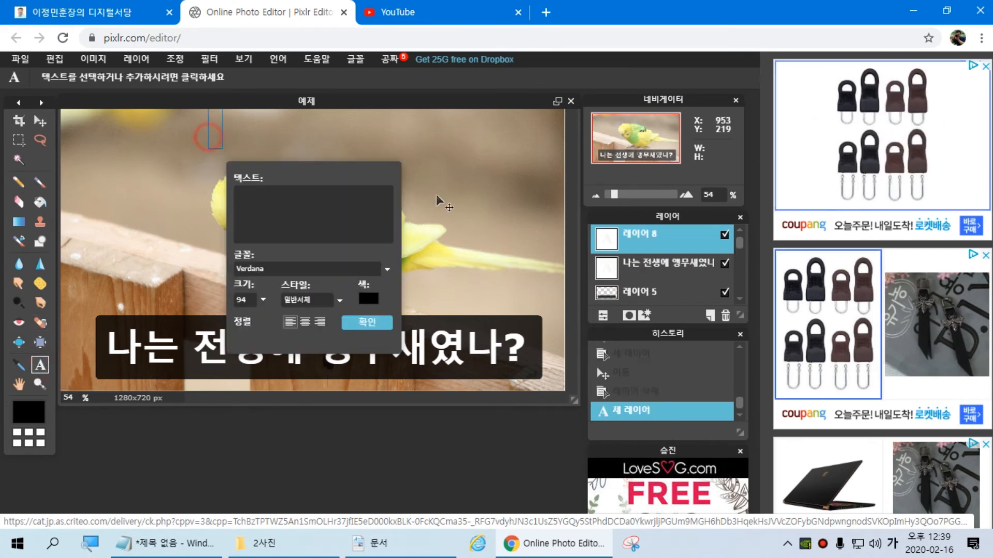
{"action": "type", "text": "?"}
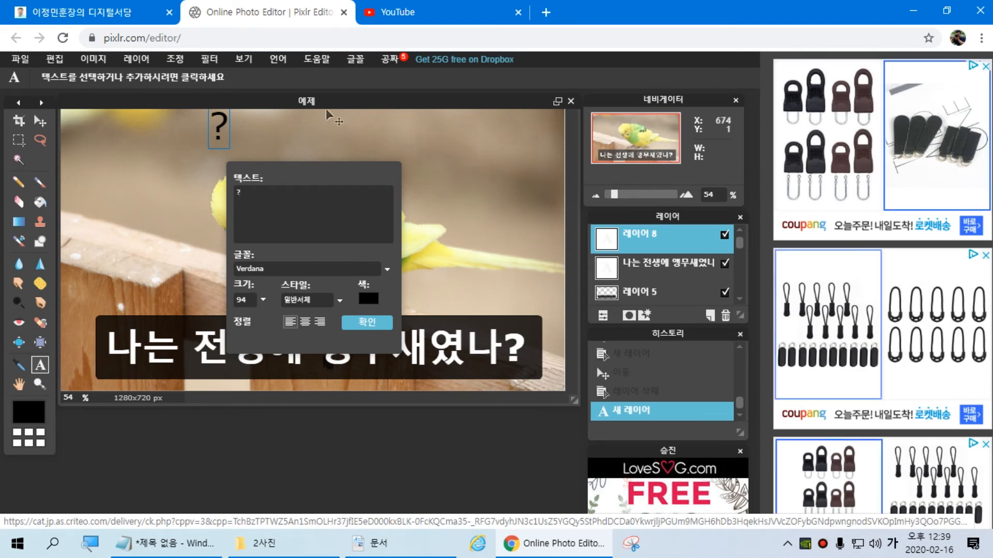
{"action": "left_click_drag", "start_coordinate": [217, 125], "coordinate": [496, 155]}
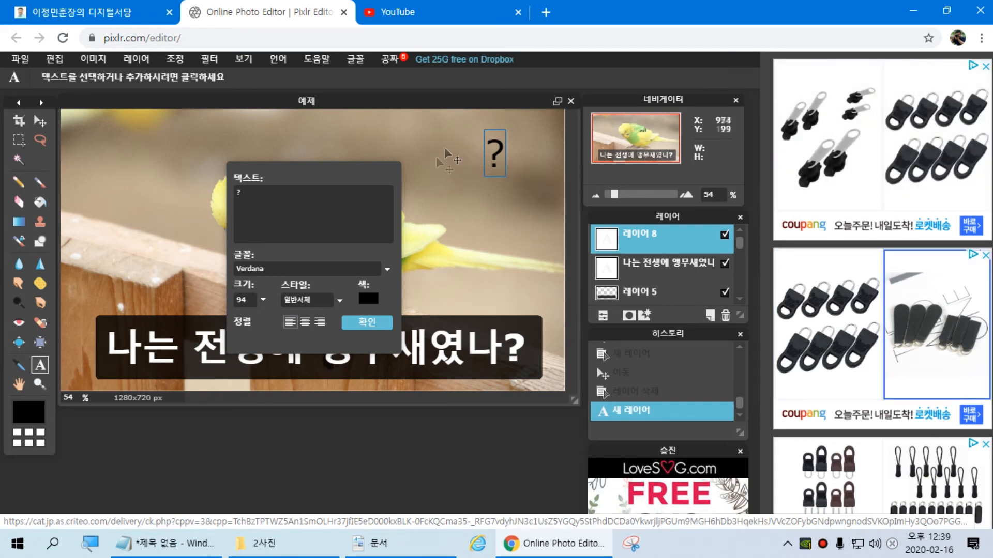
{"action": "left_click", "coordinate": [383, 176]}
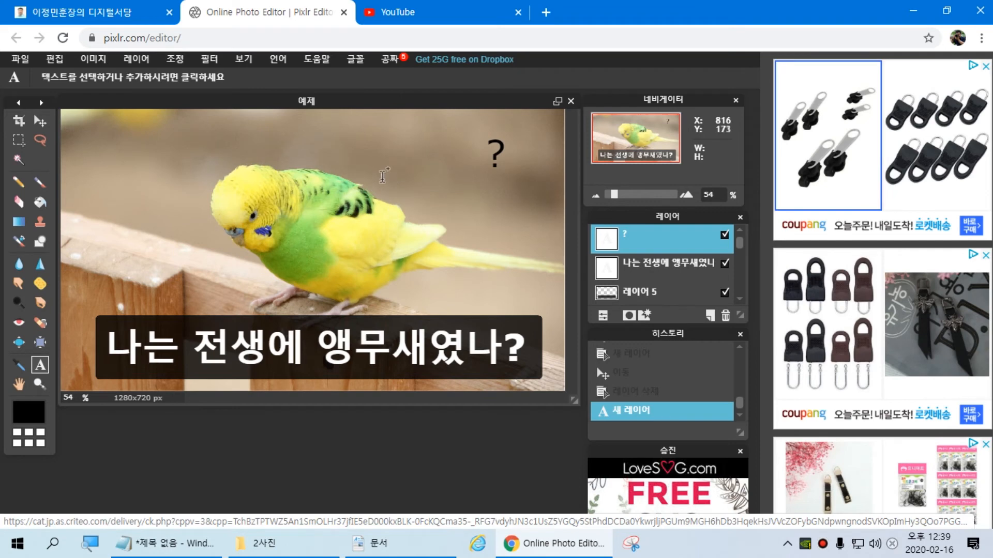
Add a second "?" text in white (ffffff), Verdana size 94, above the parrot's back
{"action": "left_click", "coordinate": [389, 155]}
{"action": "type", "text": "?"}
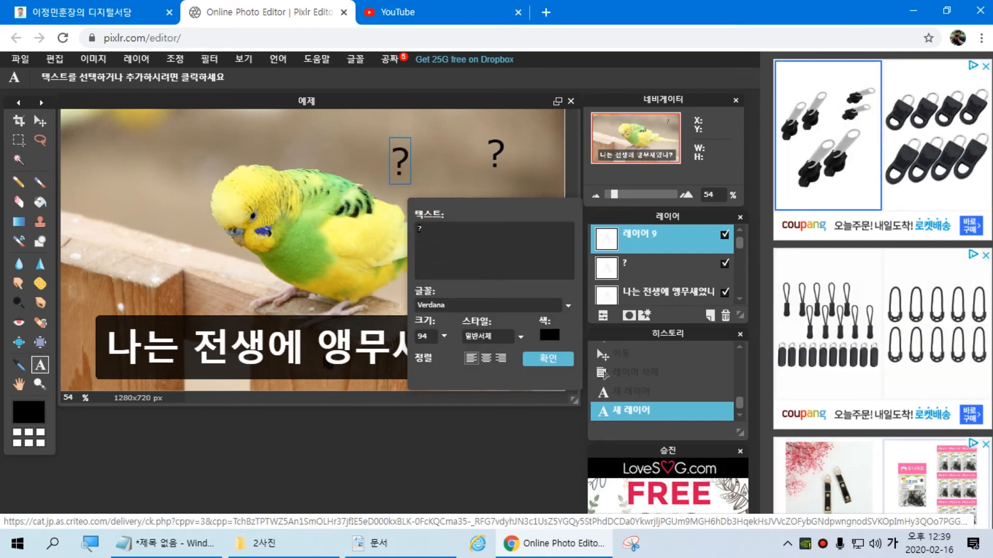
{"action": "left_click", "coordinate": [550, 335]}
{"action": "left_click", "coordinate": [465, 158]}
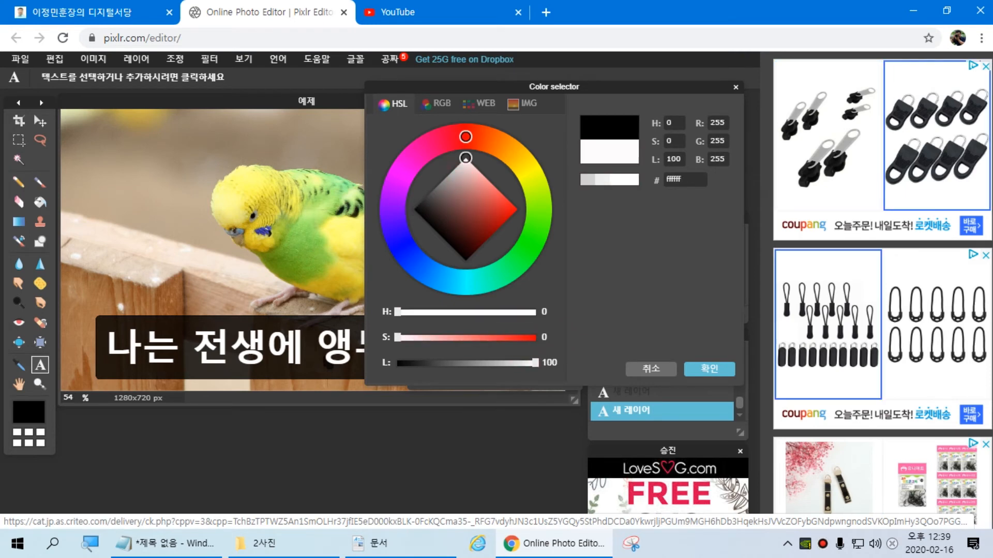
{"action": "key", "text": "Return"}
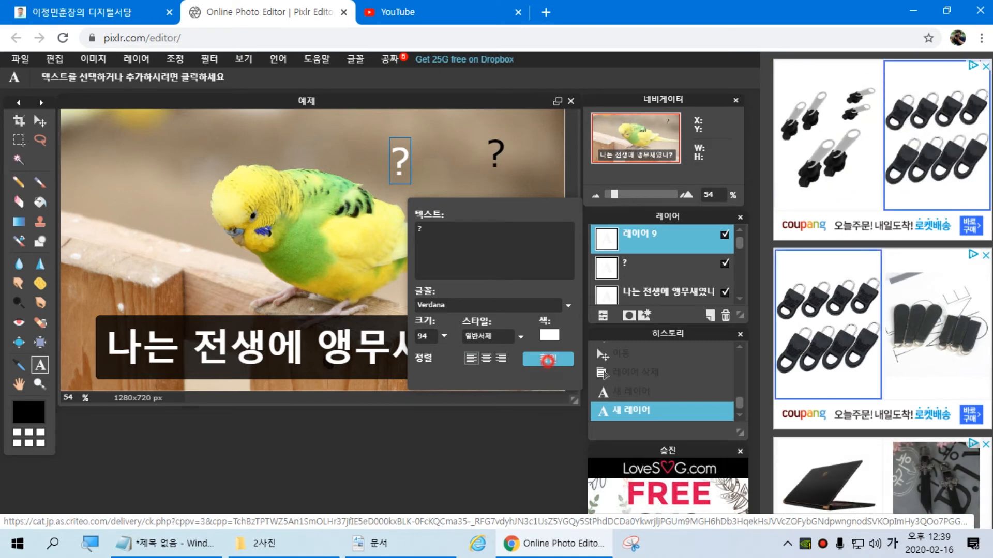
{"action": "left_click", "coordinate": [547, 359]}
{"action": "left_click", "coordinate": [492, 116]}
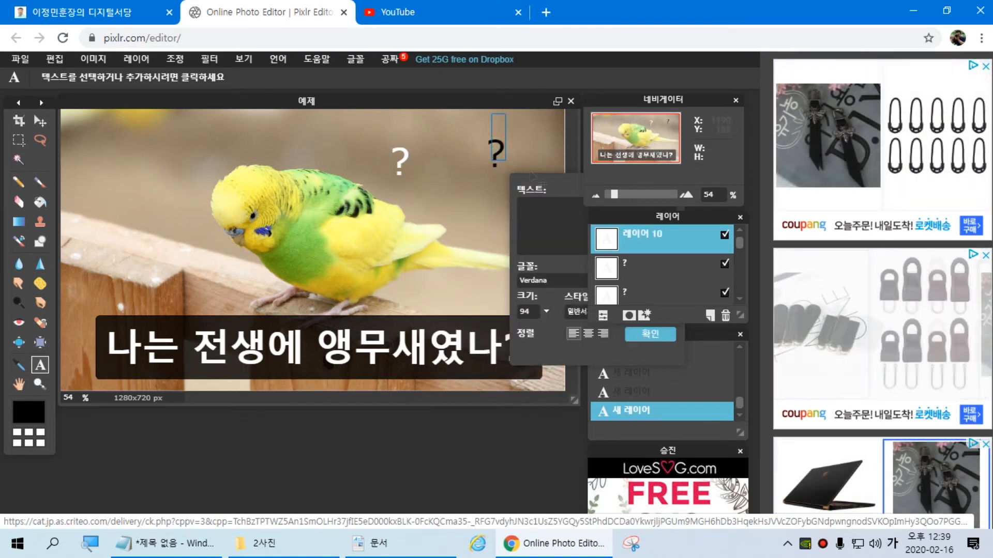
{"action": "left_click_drag", "start_coordinate": [563, 187], "coordinate": [477, 192]}
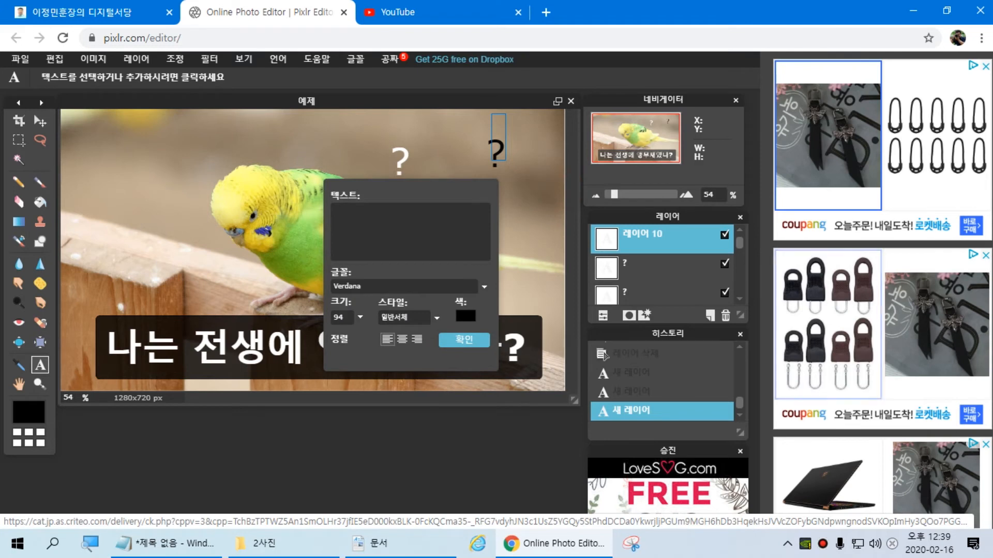
{"action": "left_click", "coordinate": [462, 340]}
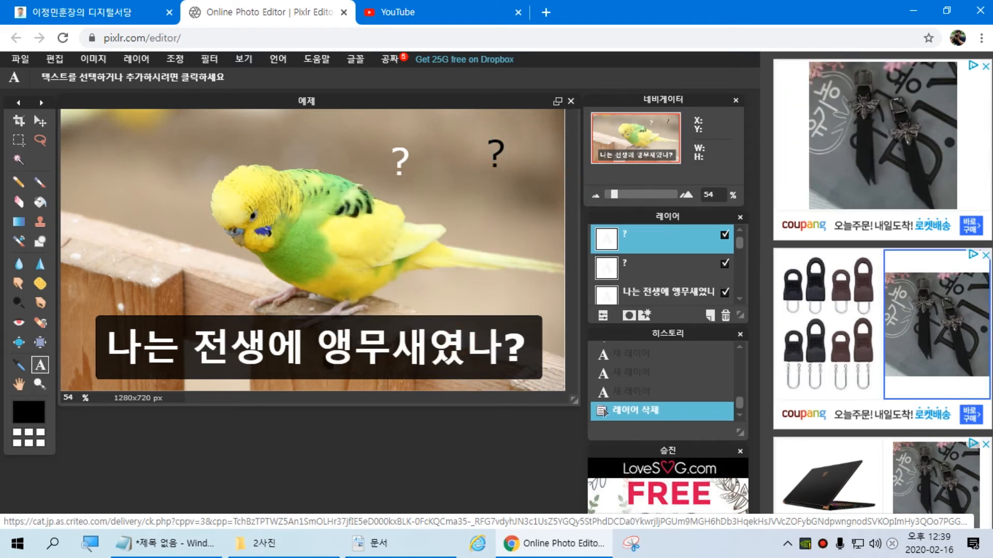
Move the black question mark close to the upper right of the white one
{"action": "left_click", "coordinate": [651, 266]}
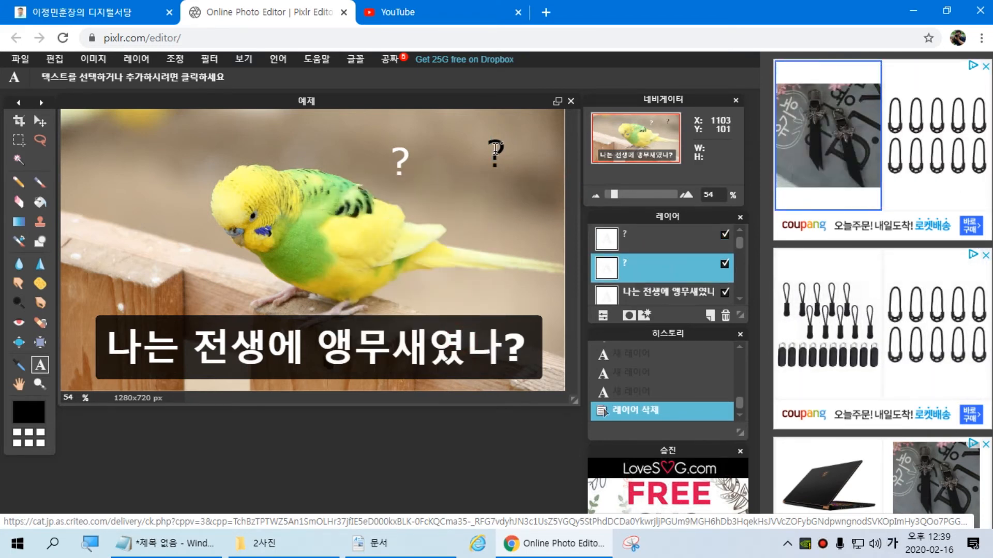
{"action": "key", "text": "v"}
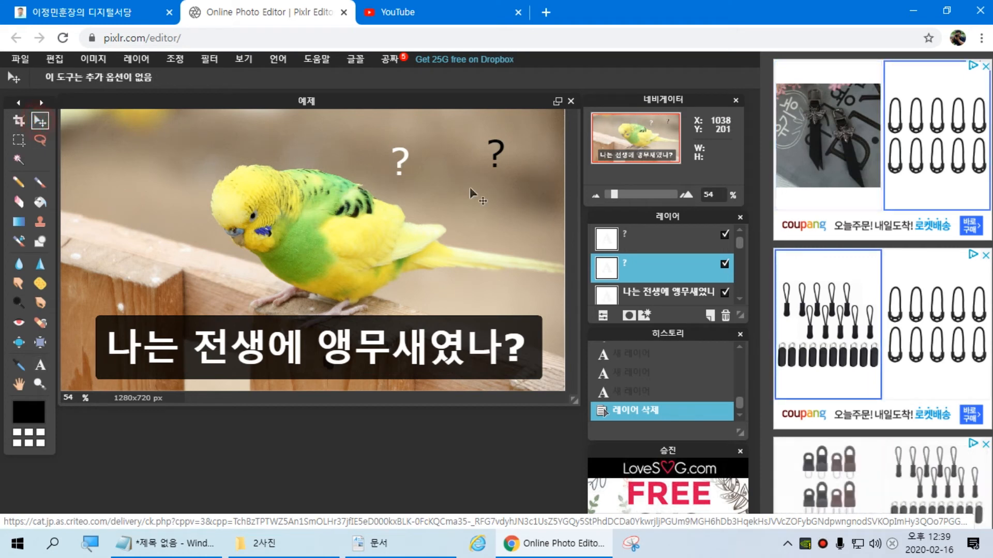
{"action": "left_click_drag", "start_coordinate": [439, 165], "coordinate": [422, 154]}
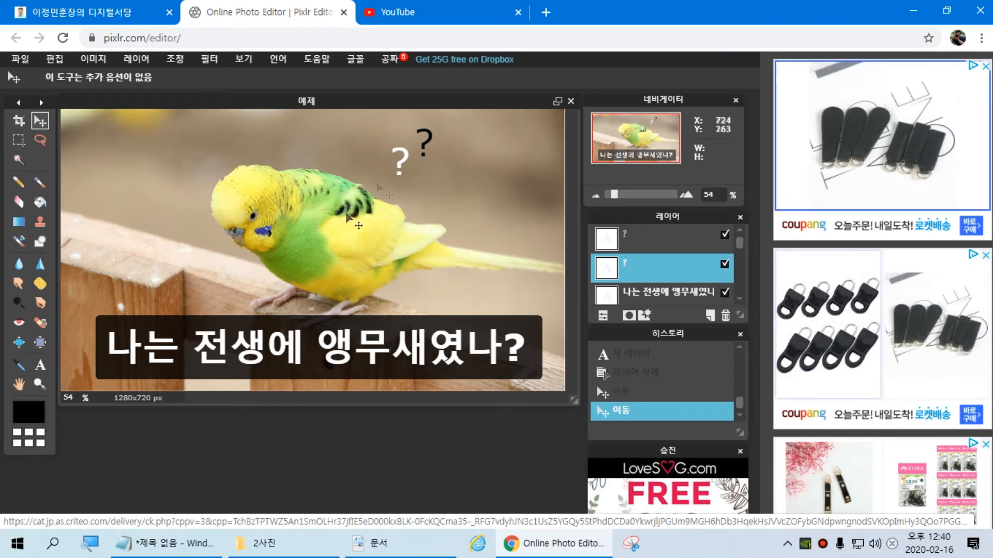
Open Paint, sketch a handwritten underlined 100 with the brush, and close it without saving
{"action": "key", "text": "super"}
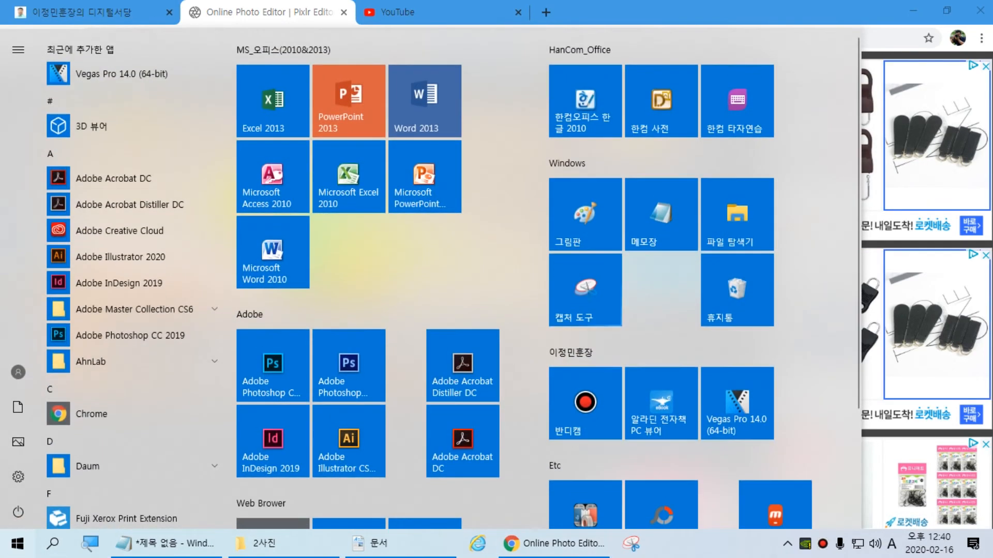
{"action": "left_click", "coordinate": [584, 214]}
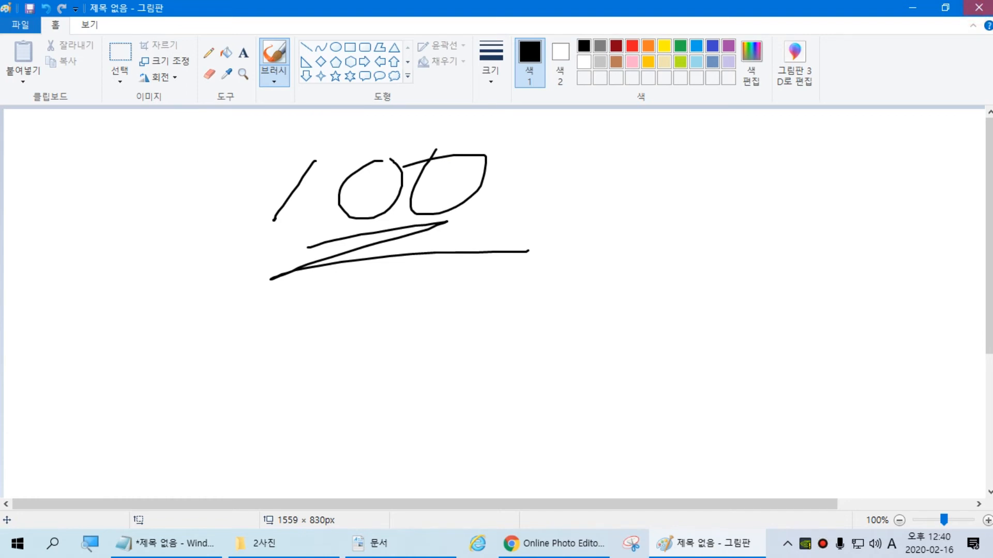
{"action": "left_click", "coordinate": [979, 7]}
{"action": "left_click", "coordinate": [521, 270]}
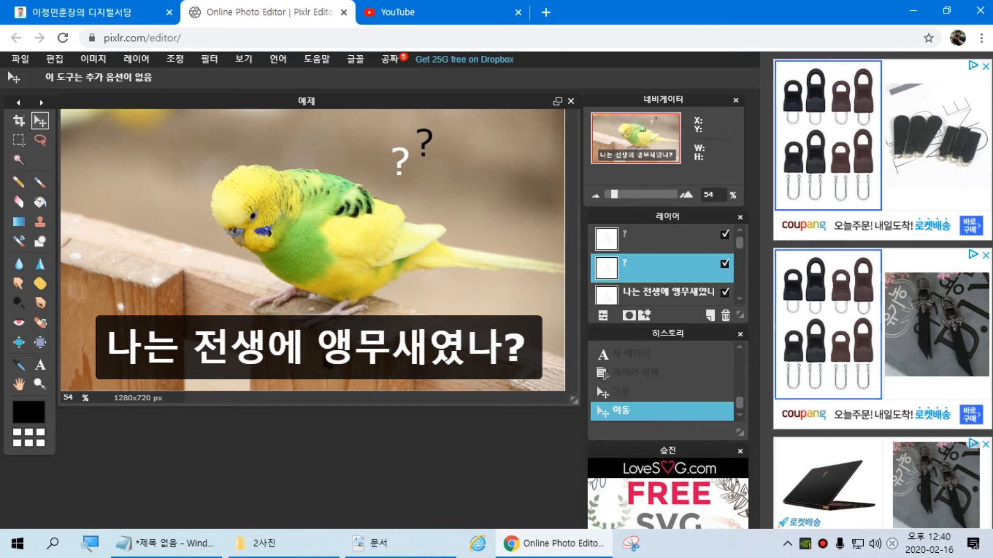
Browse 강의자료 on drive Z: in File Explorer, check the 자료 folder inside 멀티미디어, and return to the photo editor
{"action": "left_click", "coordinate": [295, 545]}
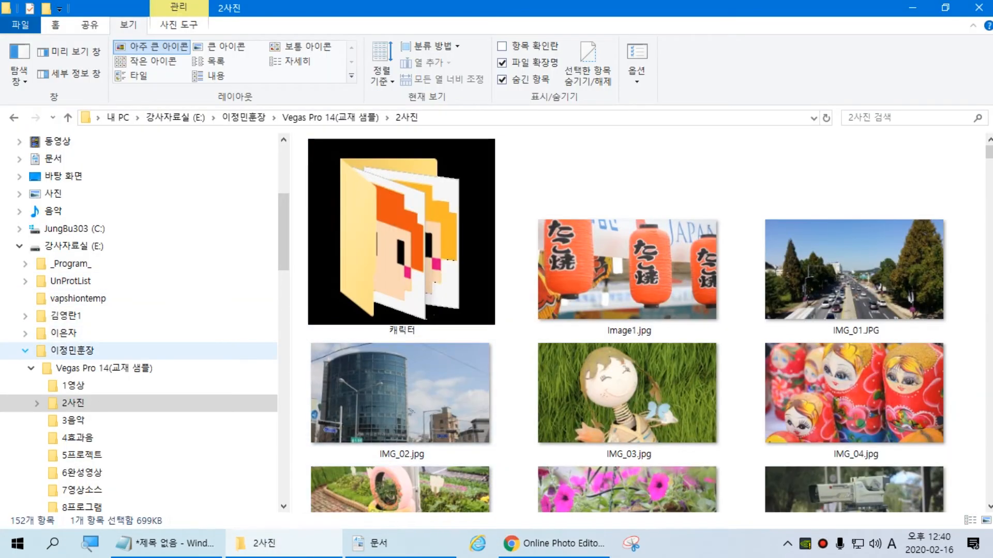
{"action": "left_click", "coordinate": [25, 350]}
{"action": "scroll", "coordinate": [139, 351], "scroll_direction": "down", "scroll_amount": 3}
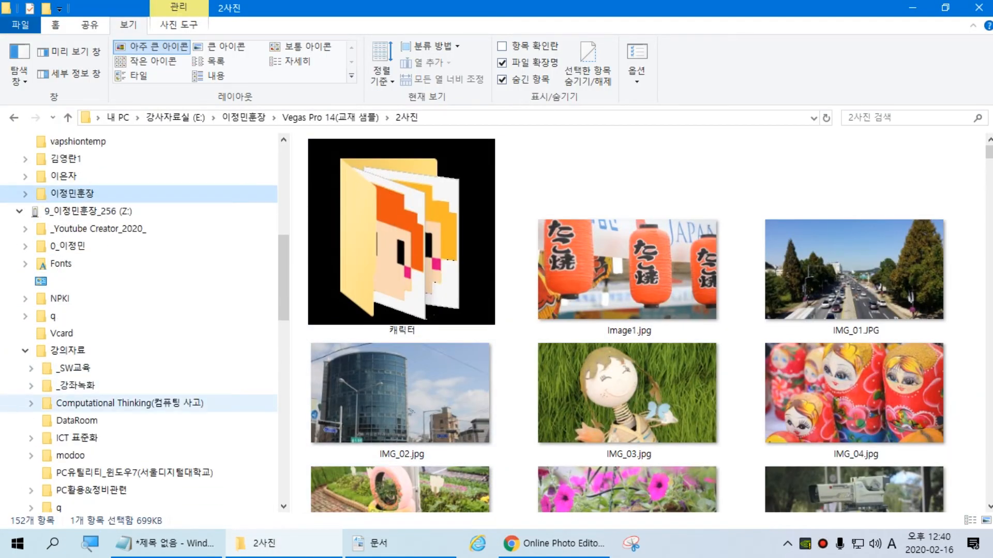
{"action": "scroll", "coordinate": [139, 310], "scroll_direction": "down", "scroll_amount": 2}
{"action": "left_click", "coordinate": [67, 263]}
{"action": "scroll", "coordinate": [140, 402], "scroll_direction": "down", "scroll_amount": 3}
{"action": "left_click", "coordinate": [78, 420]}
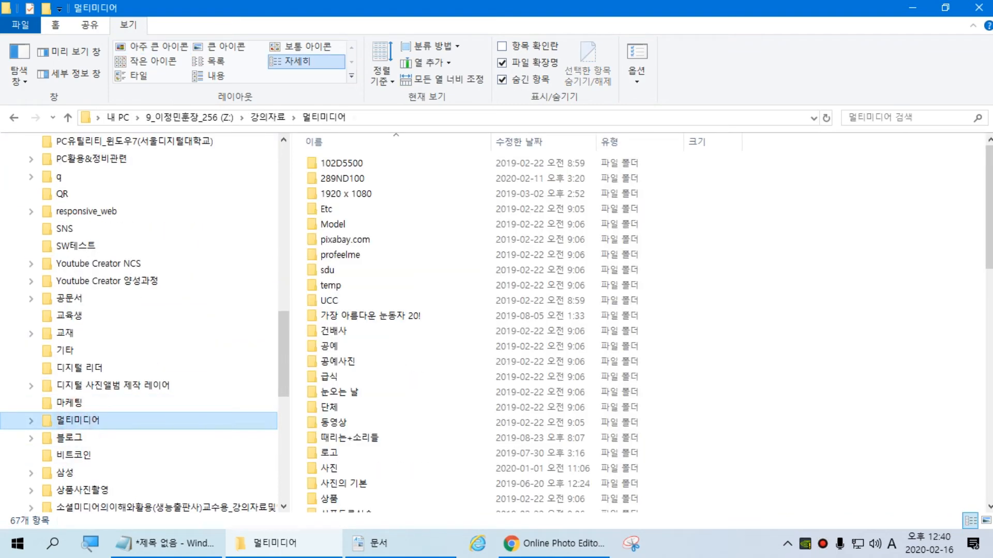
{"action": "scroll", "coordinate": [78, 336], "scroll_direction": "down", "scroll_amount": 1}
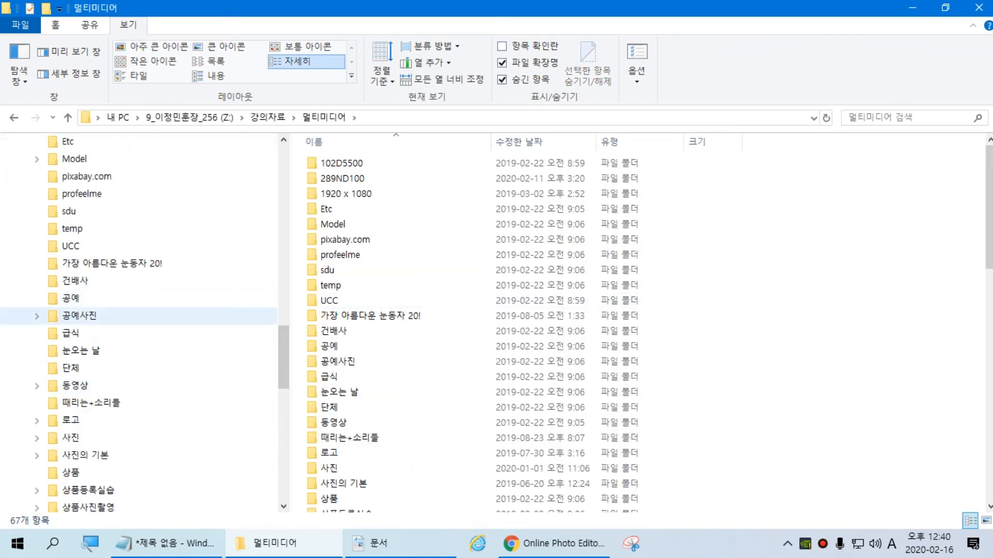
{"action": "scroll", "coordinate": [393, 362], "scroll_direction": "down", "scroll_amount": 4}
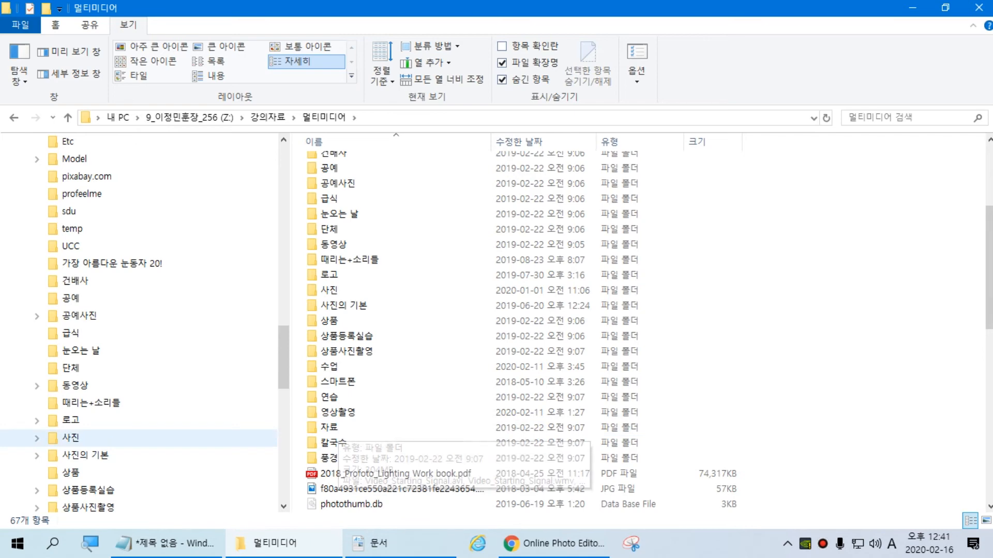
{"action": "scroll", "coordinate": [129, 453], "scroll_direction": "down", "scroll_amount": 1}
{"action": "scroll", "coordinate": [78, 414], "scroll_direction": "down", "scroll_amount": 3}
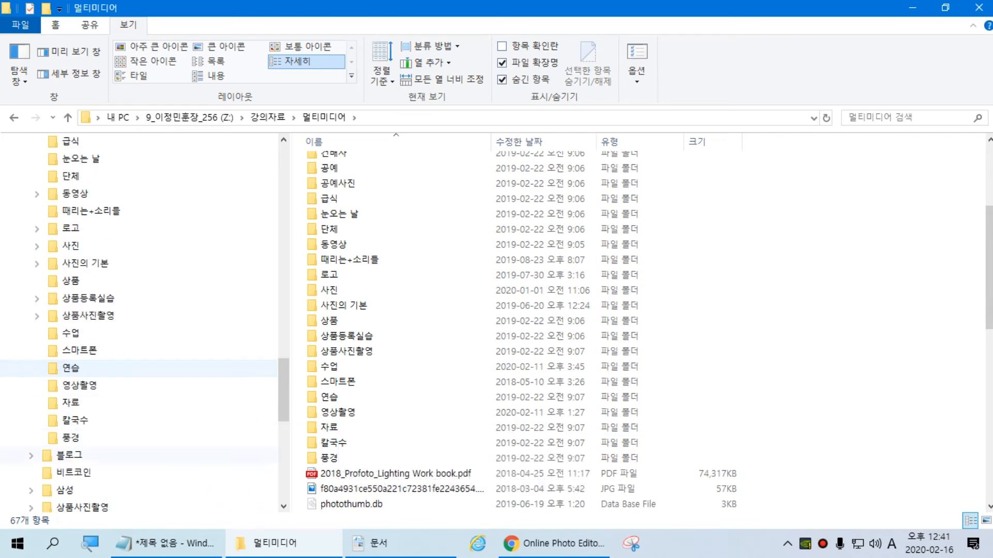
{"action": "left_click", "coordinate": [71, 402]}
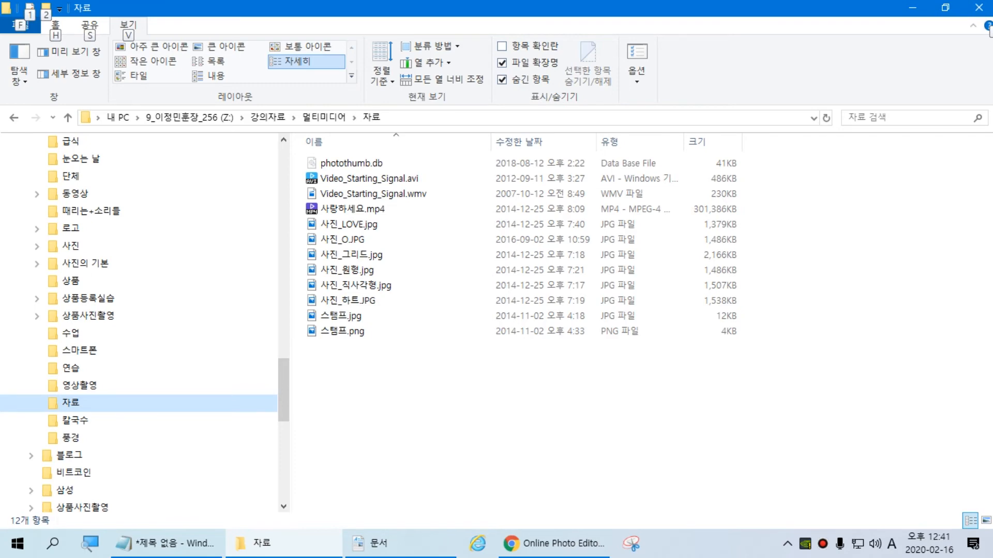
{"action": "key", "text": "alt+Tab"}
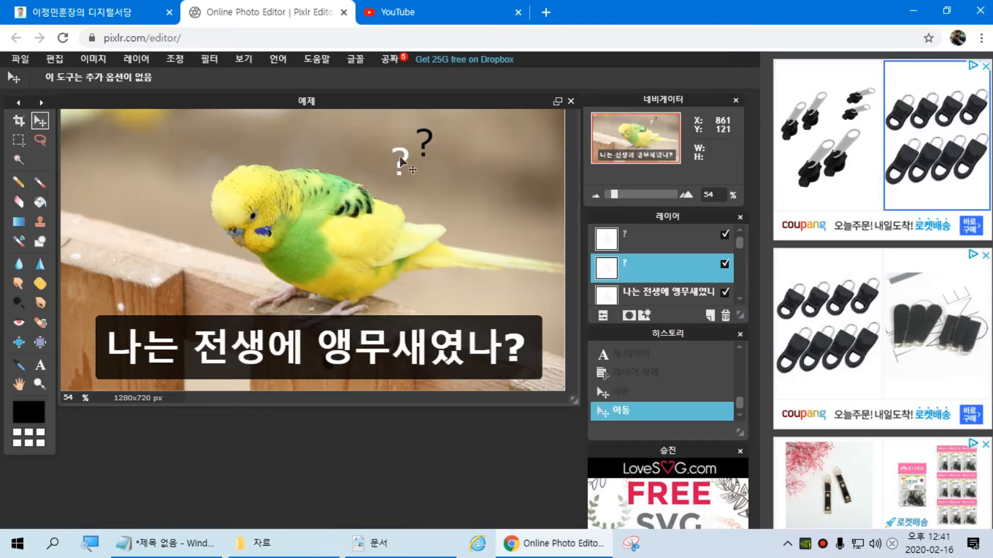
Move both question marks down above the parrot's tail, with the white one overlapping the black one's lower left
{"action": "left_click_drag", "start_coordinate": [402, 162], "coordinate": [410, 172]}
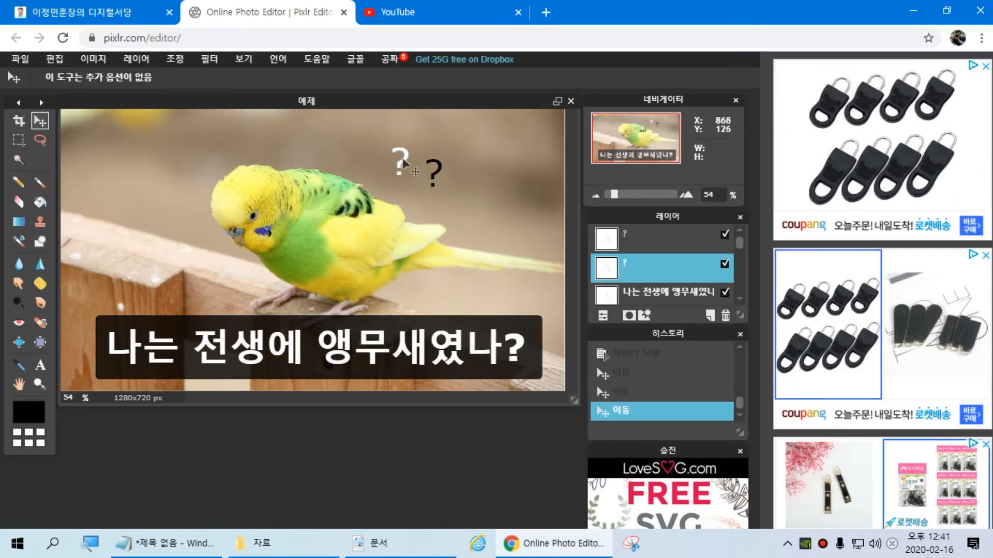
{"action": "left_click", "coordinate": [448, 176]}
{"action": "left_click_drag", "start_coordinate": [371, 152], "coordinate": [414, 182]}
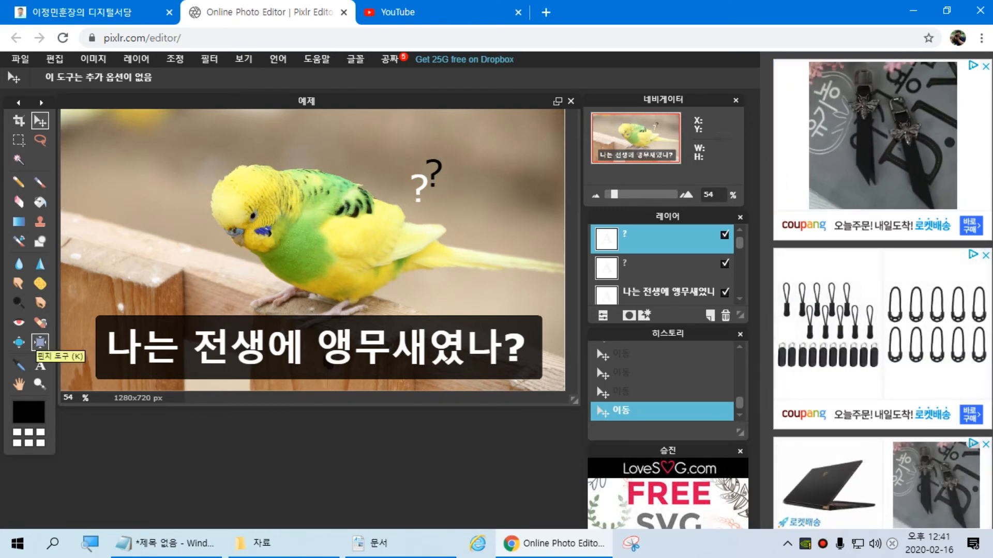
Enlarge the white question mark to font size 403 and move it to the upper right of the black one
{"action": "left_click", "coordinate": [40, 365]}
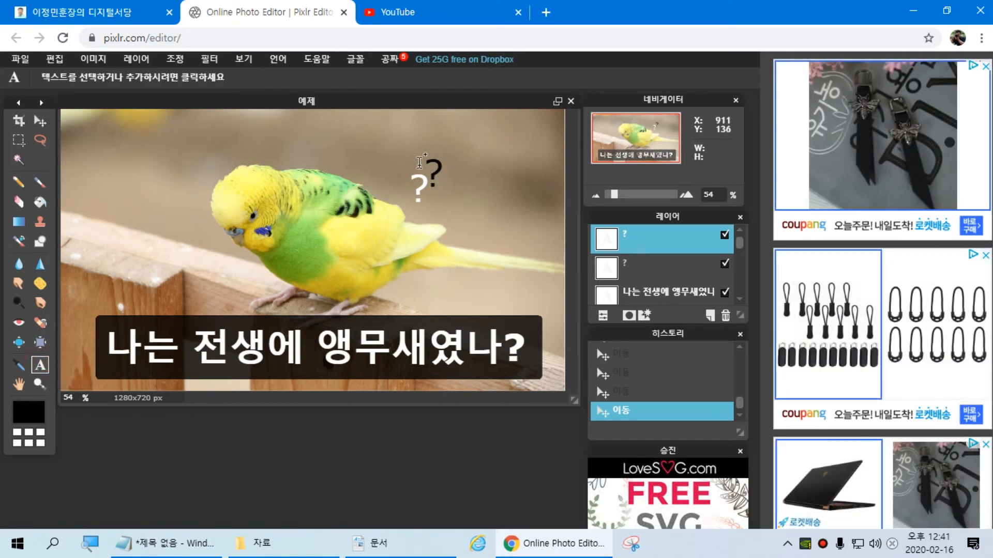
{"action": "left_click", "coordinate": [420, 171]}
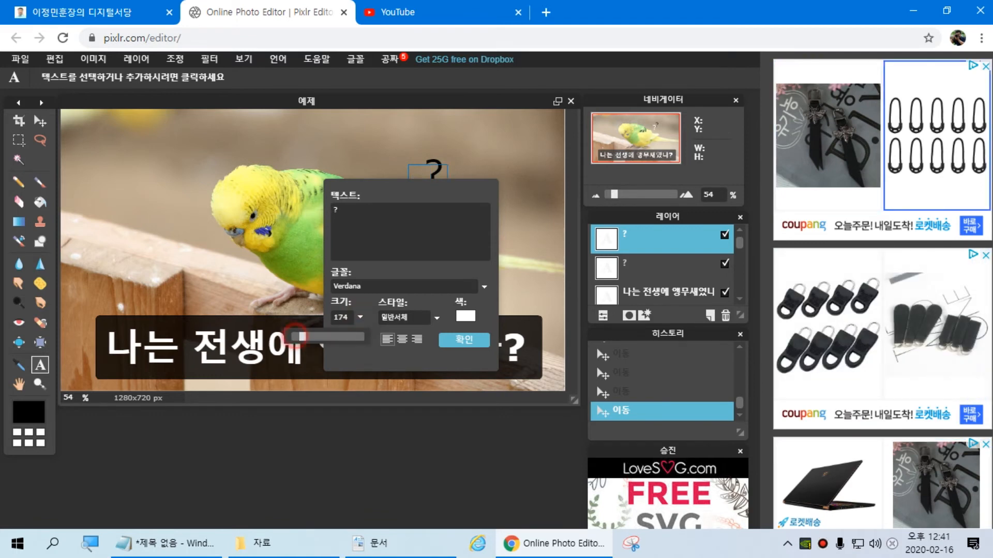
{"action": "left_click_drag", "start_coordinate": [387, 191], "coordinate": [198, 179]}
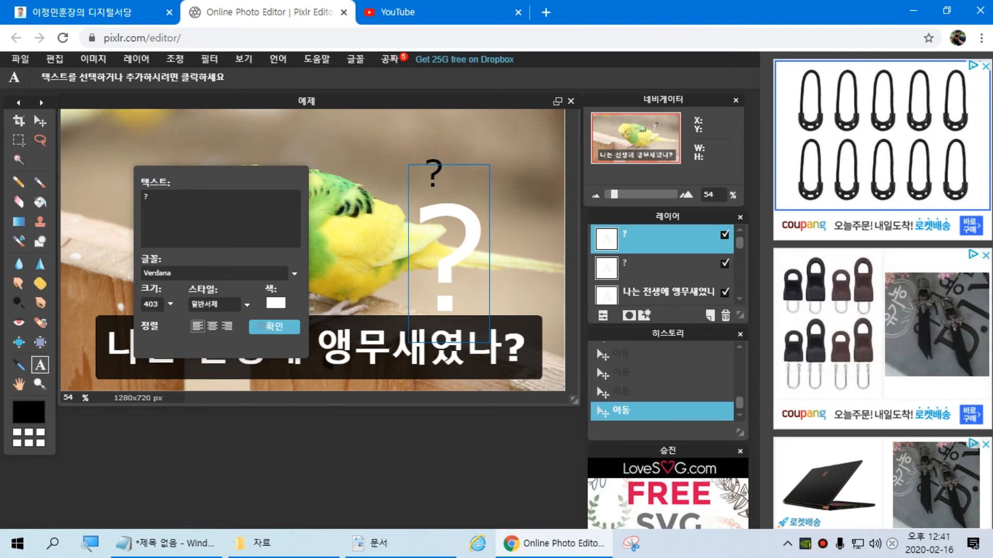
{"action": "left_click", "coordinate": [466, 221]}
{"action": "left_click", "coordinate": [466, 221]}
{"action": "left_click", "coordinate": [40, 120]}
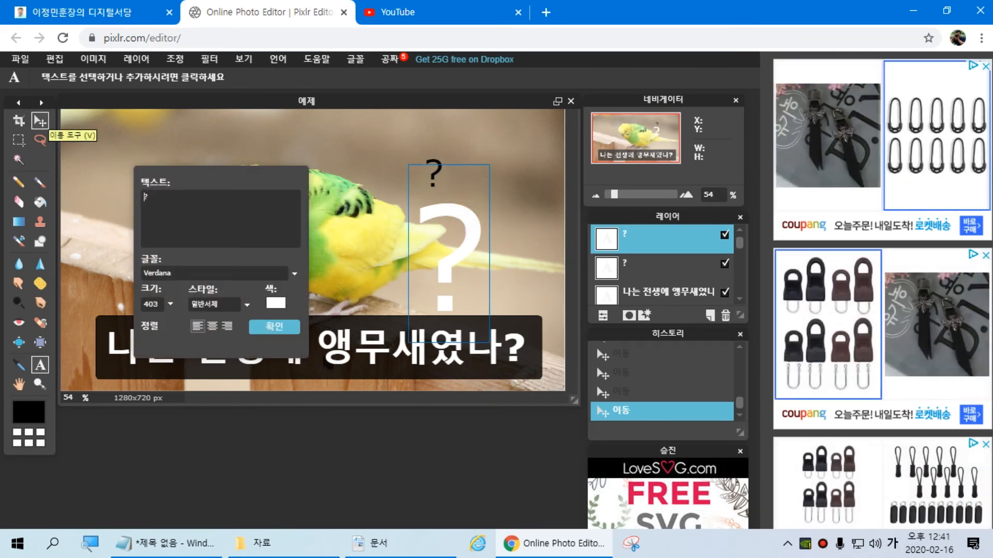
{"action": "left_click_drag", "start_coordinate": [473, 238], "coordinate": [485, 170]}
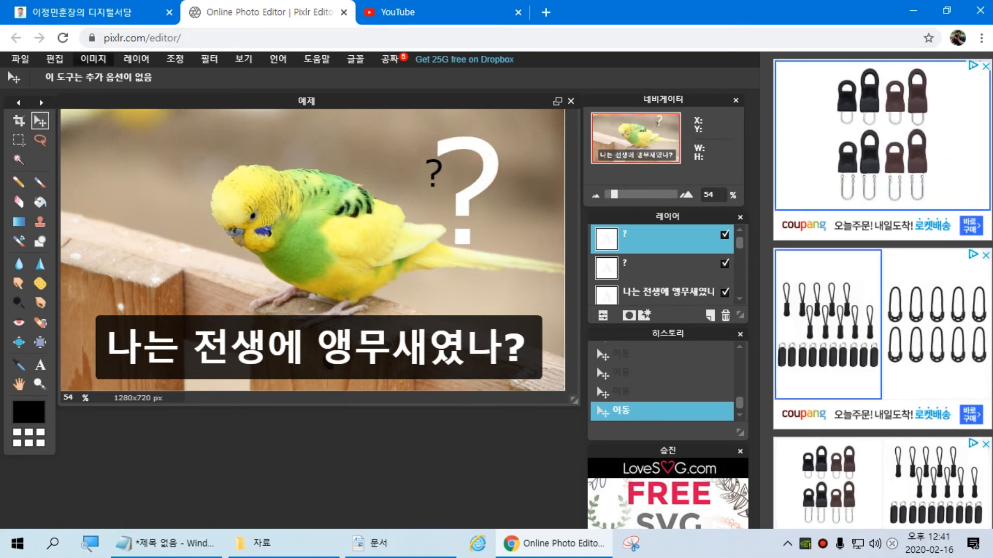
Try to apply free transform (자유 변형) to the large white question mark
{"action": "left_click", "coordinate": [103, 58]}
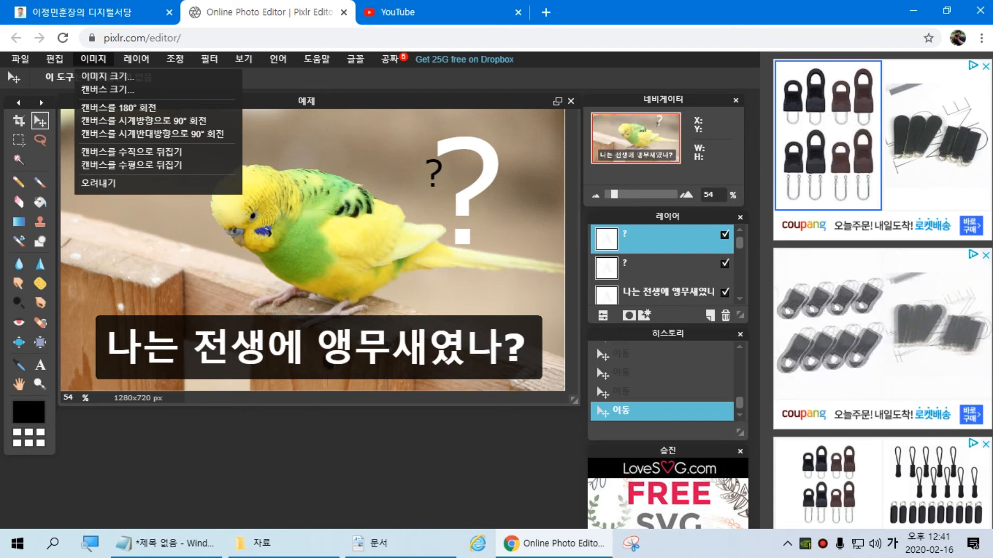
{"action": "left_click", "coordinate": [54, 59]}
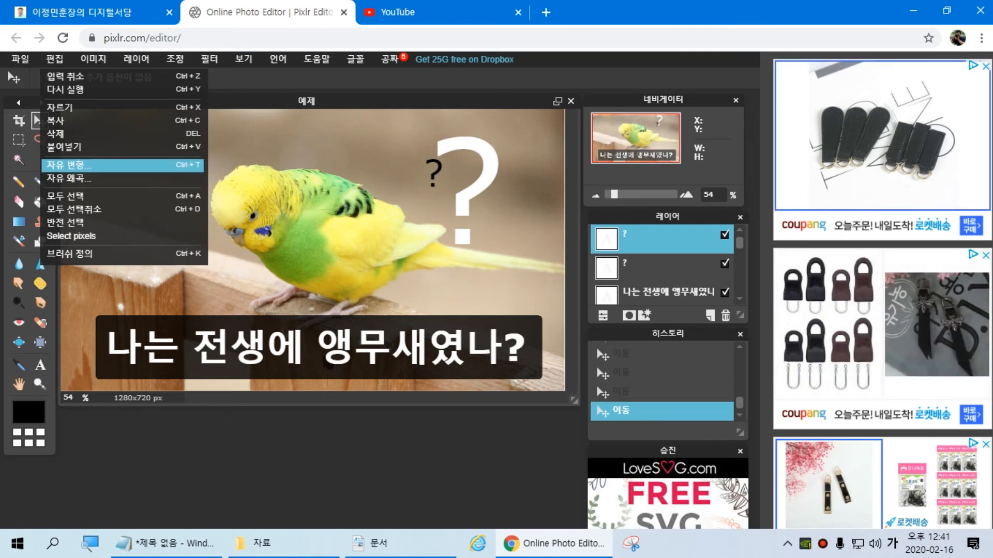
{"action": "left_click", "coordinate": [91, 166]}
{"action": "left_click_drag", "start_coordinate": [485, 158], "coordinate": [486, 166]}
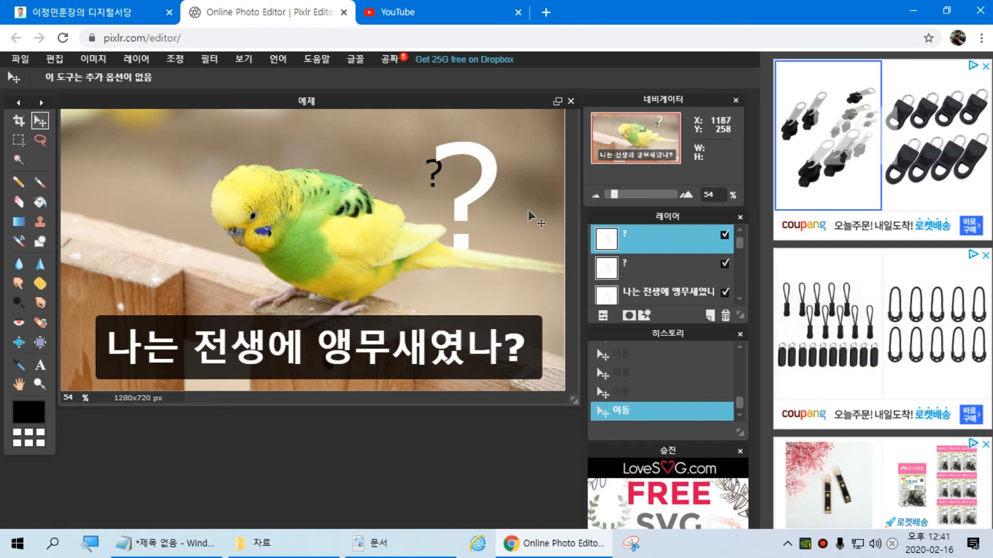
{"action": "left_click", "coordinate": [54, 59]}
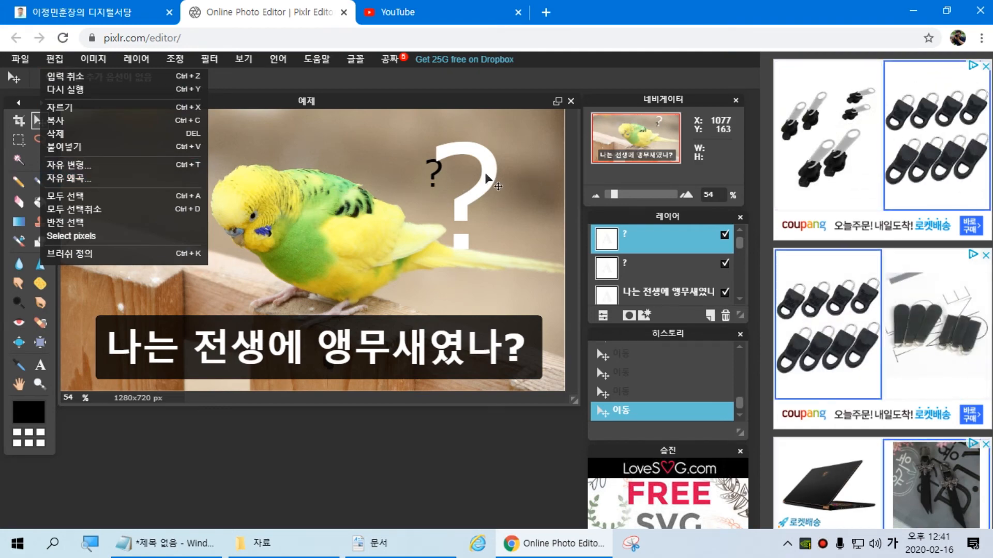
{"action": "left_click_drag", "start_coordinate": [486, 175], "coordinate": [449, 194]}
{"action": "key", "text": "ctrl+t"}
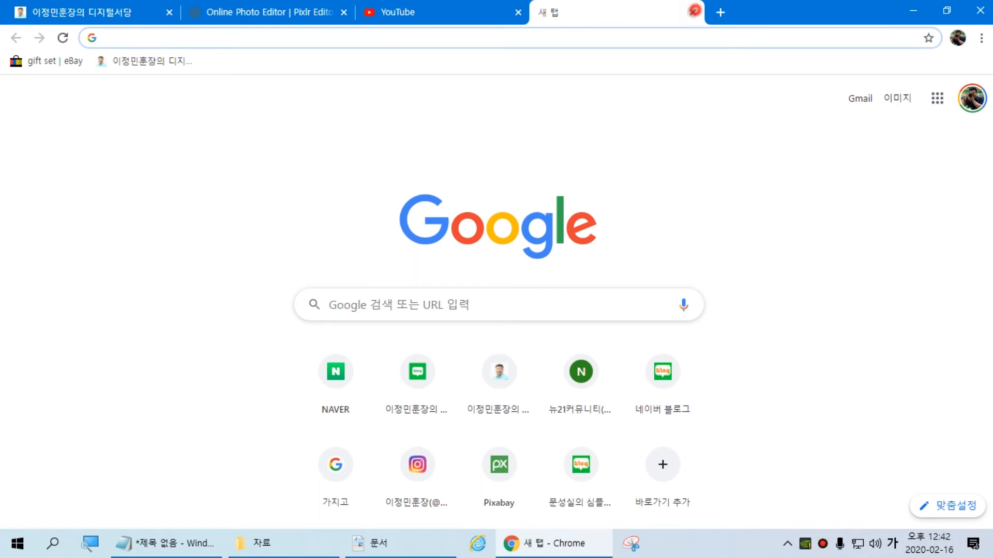
{"action": "left_click", "coordinate": [694, 11]}
{"action": "left_click", "coordinate": [54, 59]}
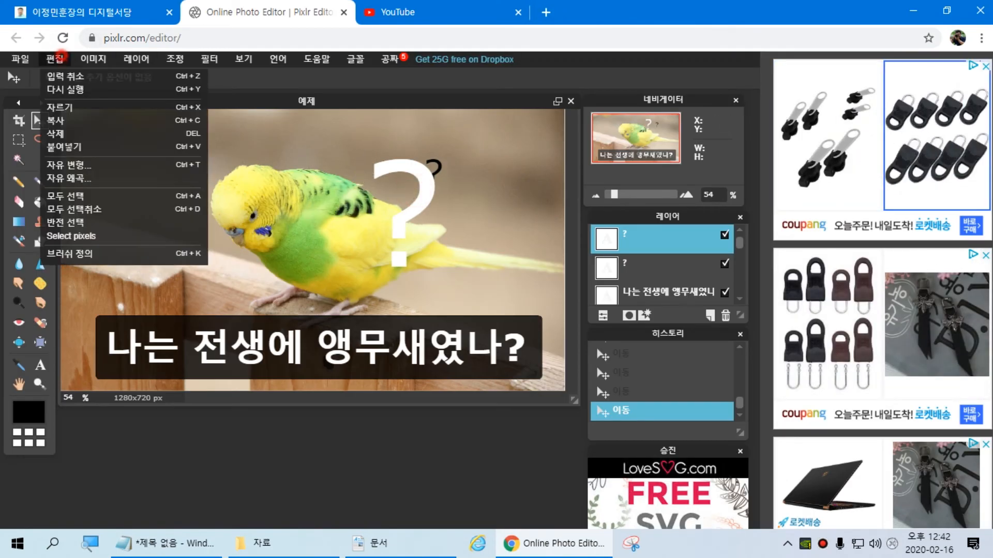
{"action": "left_click", "coordinate": [269, 176]}
{"action": "left_click_drag", "start_coordinate": [424, 181], "coordinate": [362, 181]}
{"action": "key", "text": "ctrl+t"}
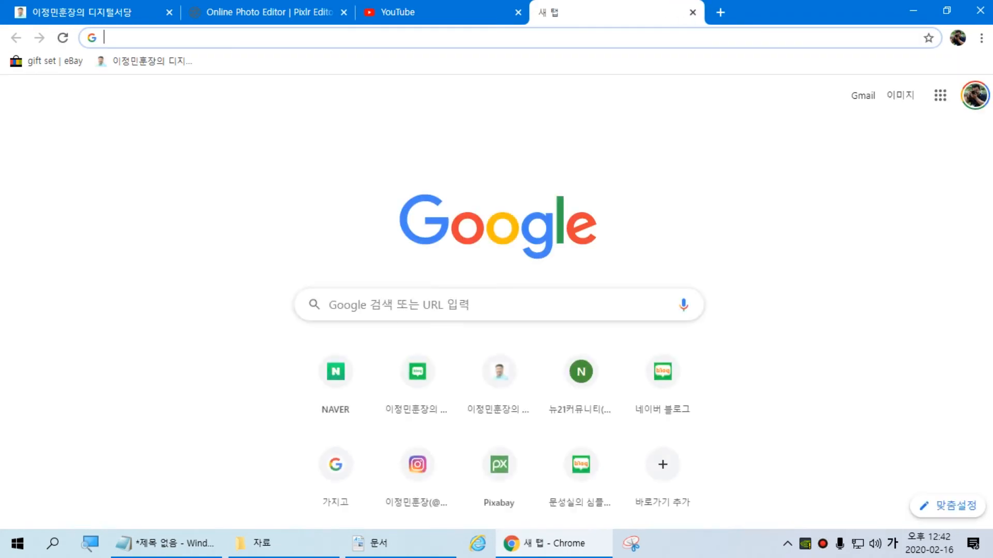
{"action": "left_click", "coordinate": [693, 12]}
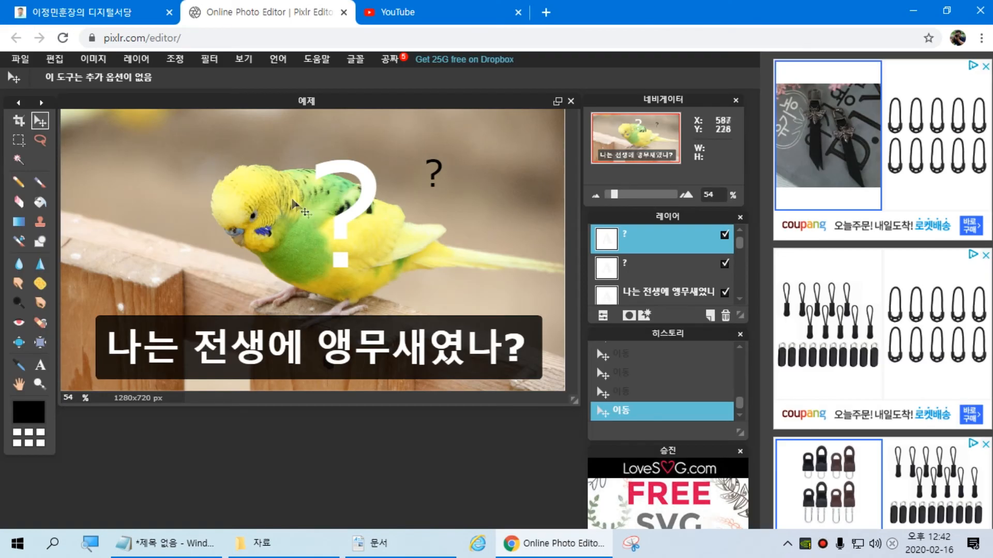
Look for a distortion option for the white question mark, and reposition it above and to the right of the black one
{"action": "left_click_drag", "start_coordinate": [372, 176], "coordinate": [512, 150]}
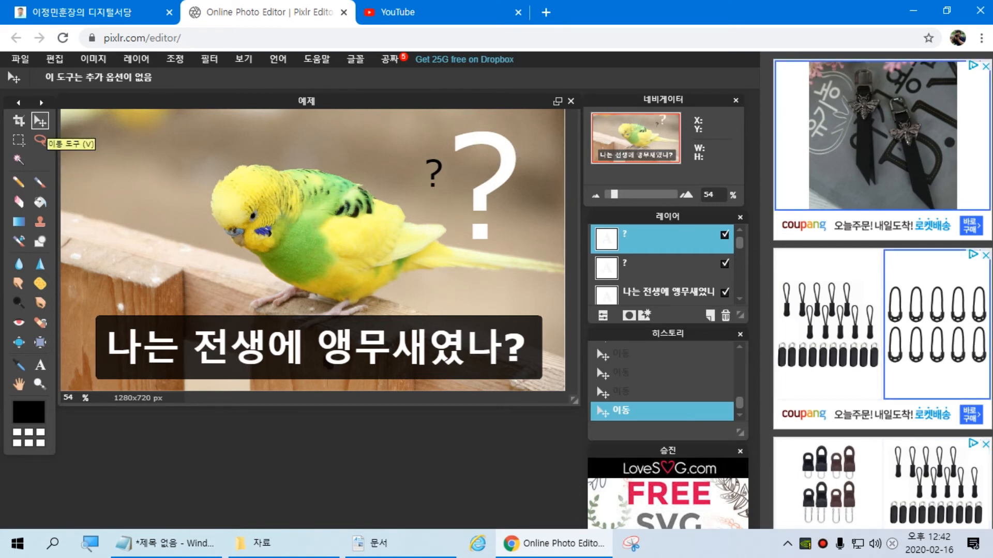
{"action": "left_click", "coordinate": [54, 59]}
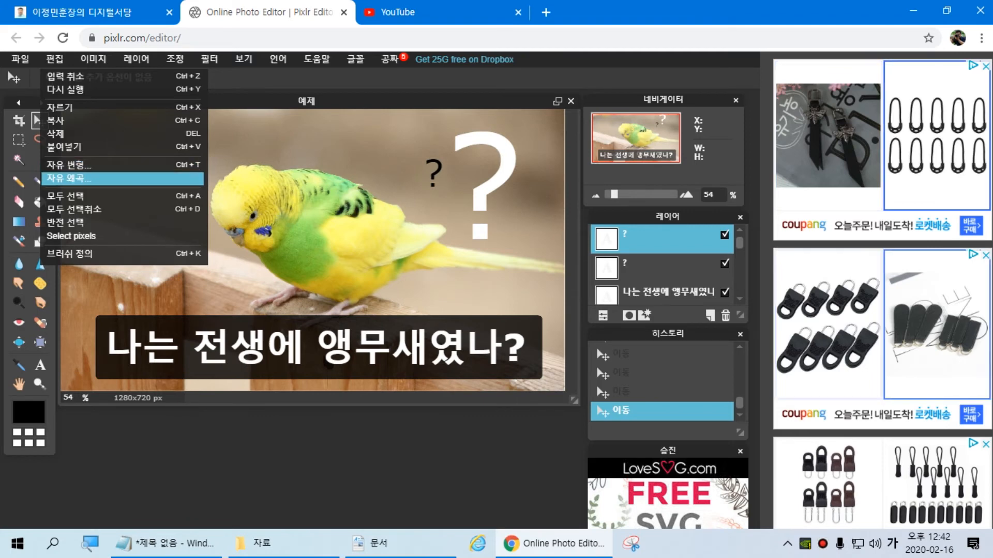
{"action": "mouse_move", "coordinate": [470, 151]}
{"action": "left_mouse_down"}
{"action": "mouse_move", "coordinate": [447, 141]}
{"action": "mouse_move", "coordinate": [473, 159]}
{"action": "left_mouse_up"}
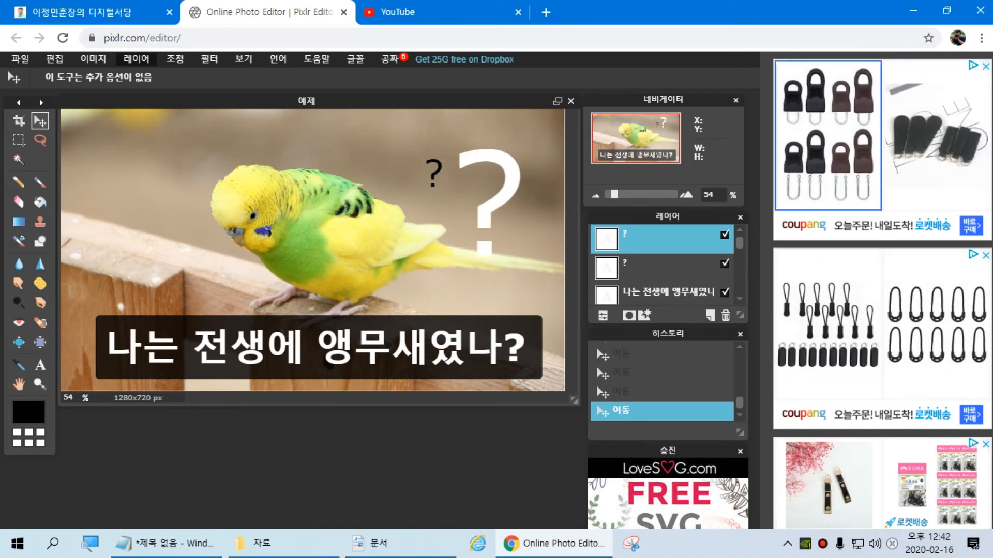
{"action": "left_click", "coordinate": [136, 58]}
{"action": "mouse_move", "coordinate": [93, 59]}
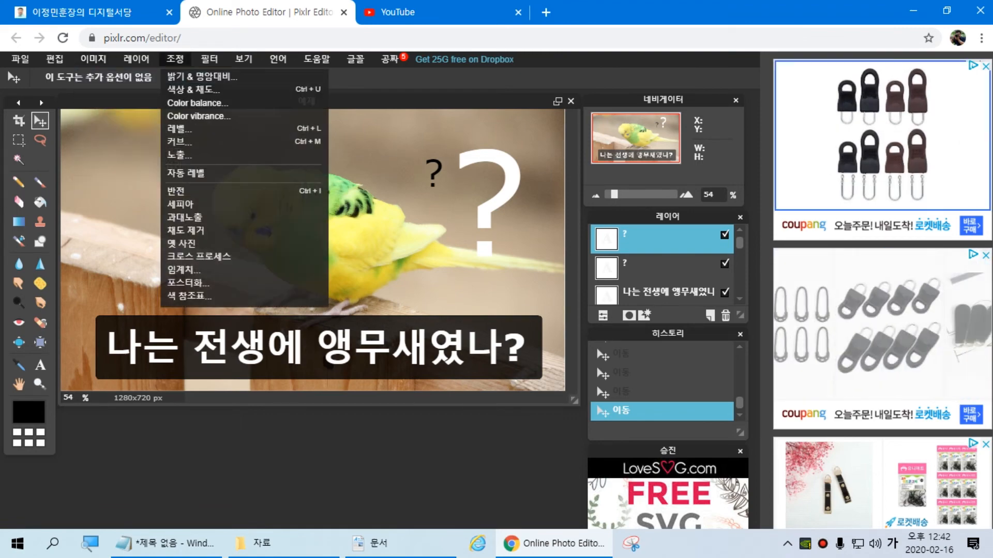
{"action": "mouse_move", "coordinate": [210, 59]}
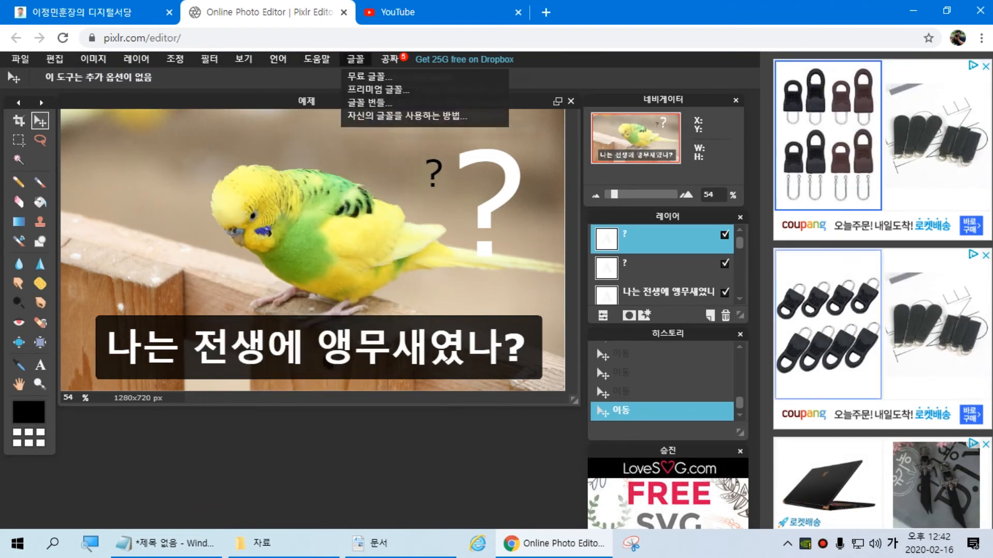
{"action": "mouse_move", "coordinate": [390, 58]}
{"action": "left_click_drag", "start_coordinate": [483, 230], "coordinate": [466, 207]}
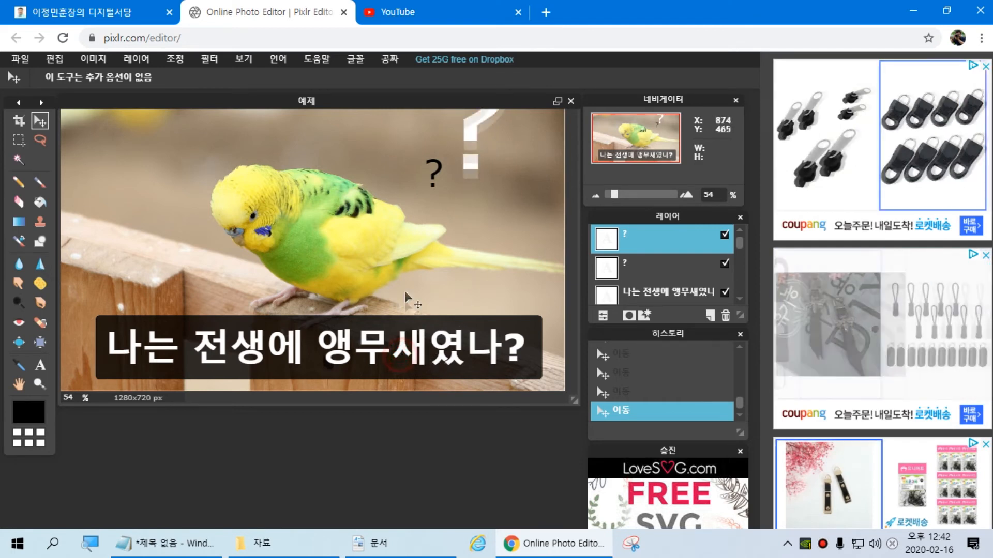
{"action": "left_click_drag", "start_coordinate": [455, 276], "coordinate": [449, 255]}
Try the outer glow layer style on the title text over the parrot, and return the text to its black box without it
{"action": "left_click", "coordinate": [667, 290]}
{"action": "left_click_drag", "start_coordinate": [416, 339], "coordinate": [417, 238]}
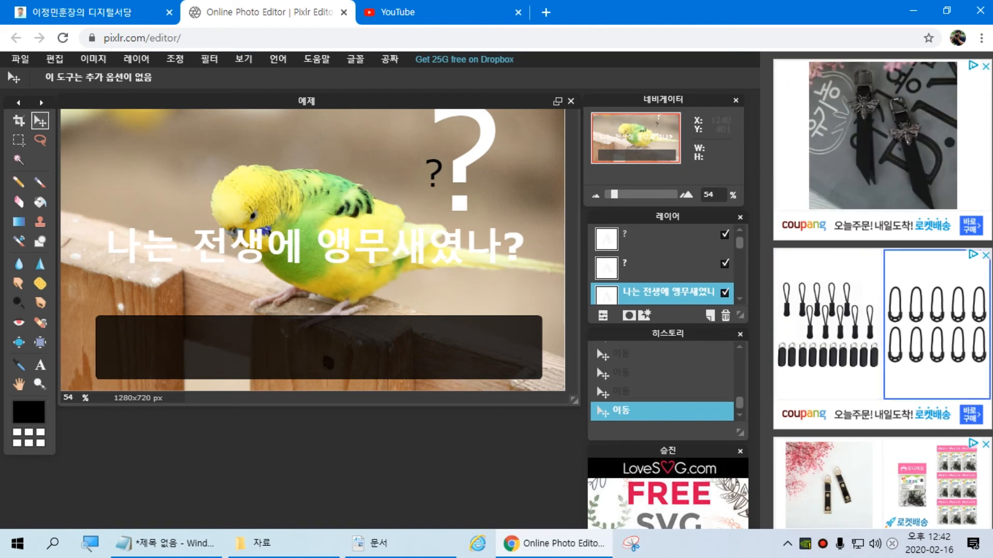
{"action": "left_click", "coordinate": [643, 315]}
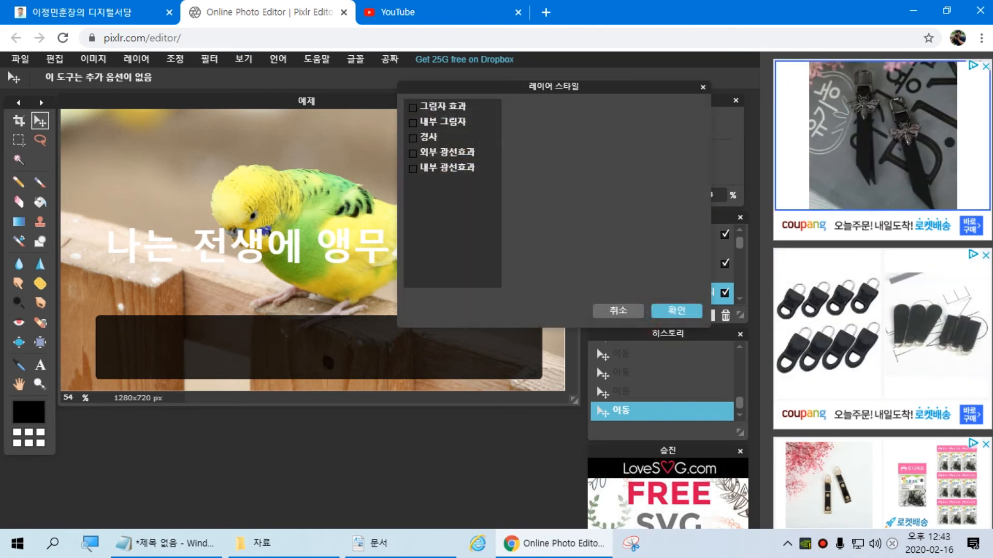
{"action": "left_click", "coordinate": [412, 153]}
{"action": "left_click", "coordinate": [413, 153]}
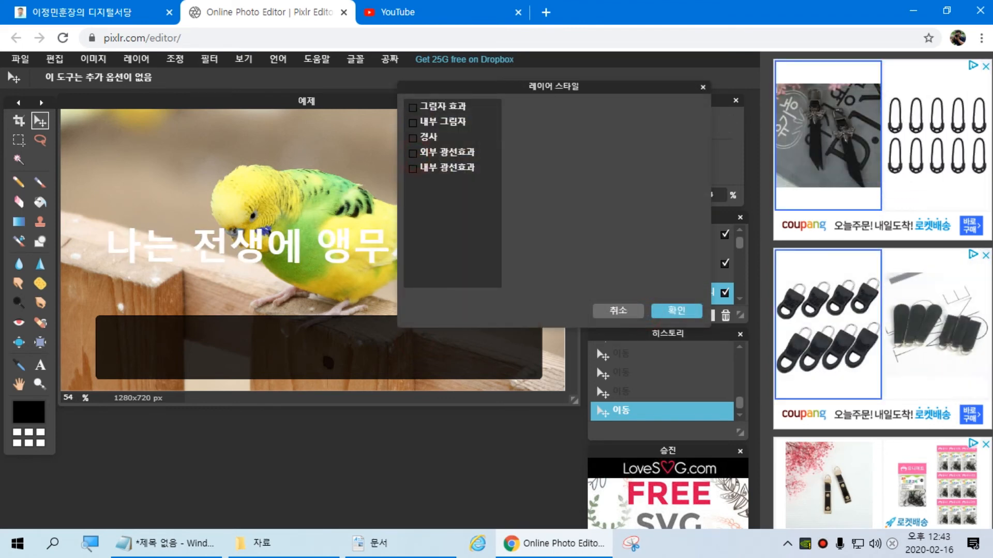
{"action": "left_click", "coordinate": [413, 168]}
{"action": "left_click", "coordinate": [412, 153]}
{"action": "left_click", "coordinate": [413, 168]}
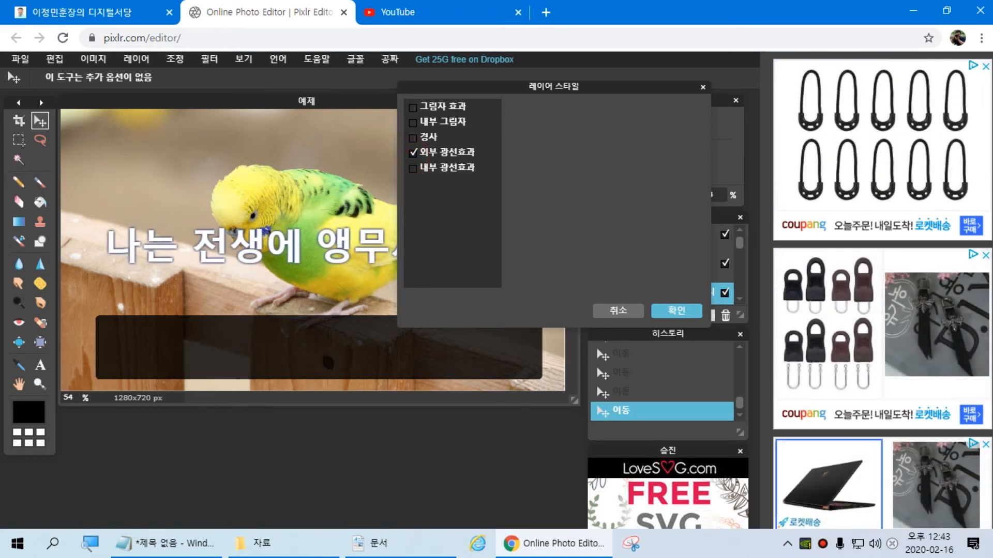
{"action": "left_click", "coordinate": [413, 153]}
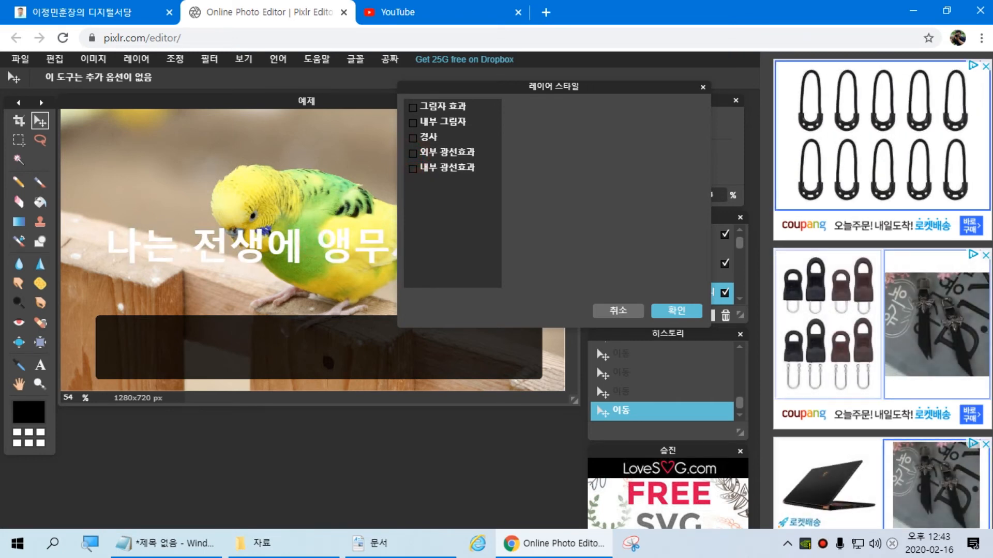
{"action": "left_click", "coordinate": [676, 311]}
{"action": "left_click_drag", "start_coordinate": [385, 235], "coordinate": [372, 349]}
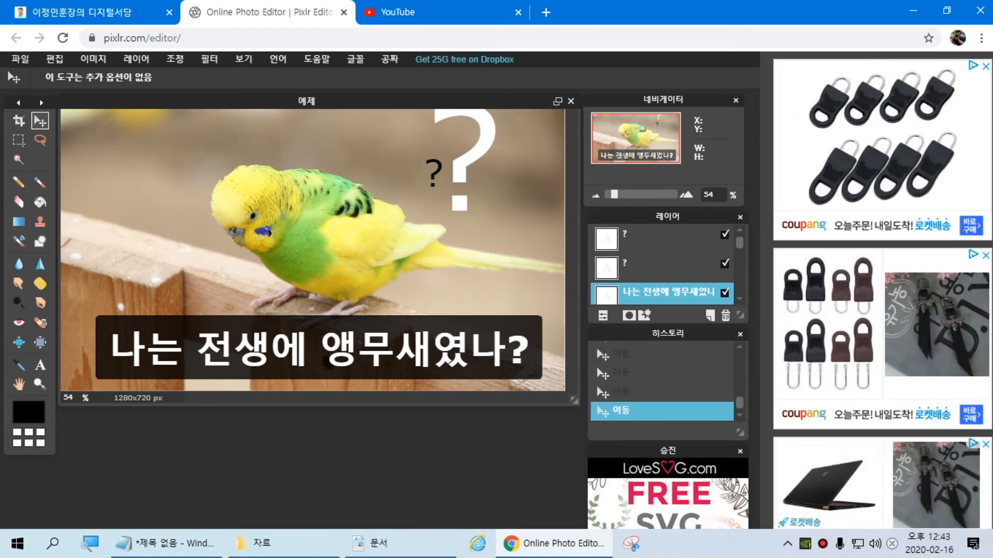
Delete both question mark layers, keeping the title text and its black box
{"action": "left_click", "coordinate": [724, 234]}
{"action": "left_click", "coordinate": [725, 263]}
{"action": "left_click", "coordinate": [724, 234]}
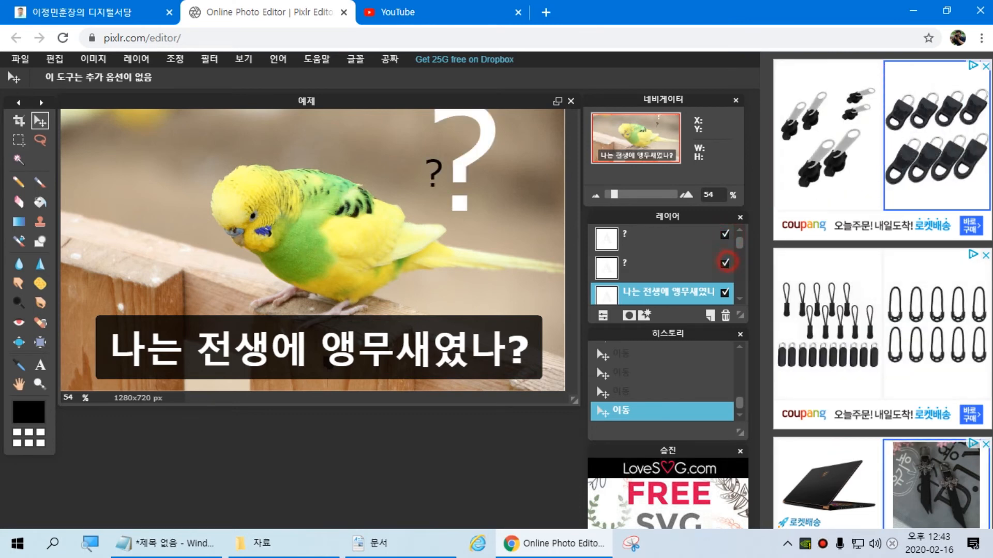
{"action": "left_click", "coordinate": [725, 235]}
{"action": "left_click", "coordinate": [672, 265]}
{"action": "left_click", "coordinate": [725, 235]}
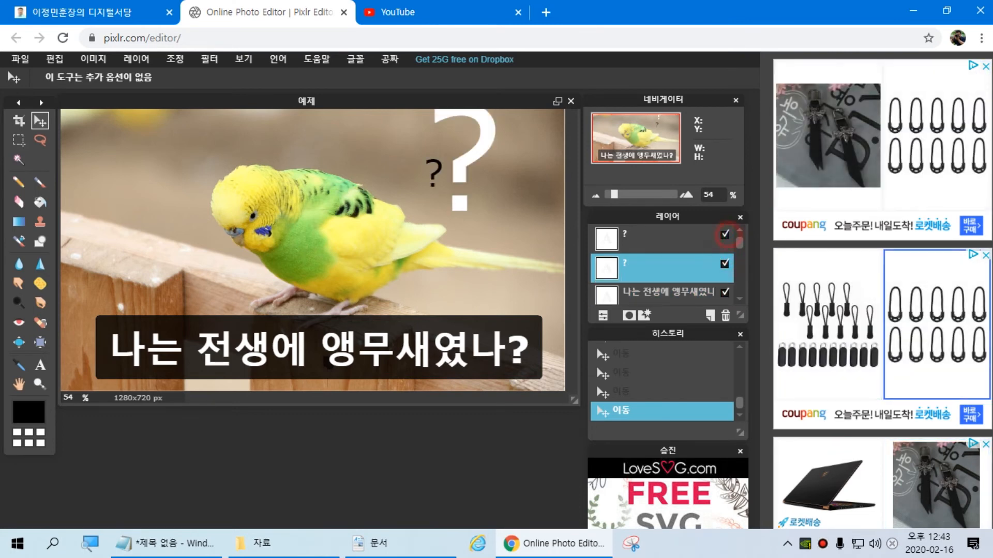
{"action": "left_click", "coordinate": [655, 231]}
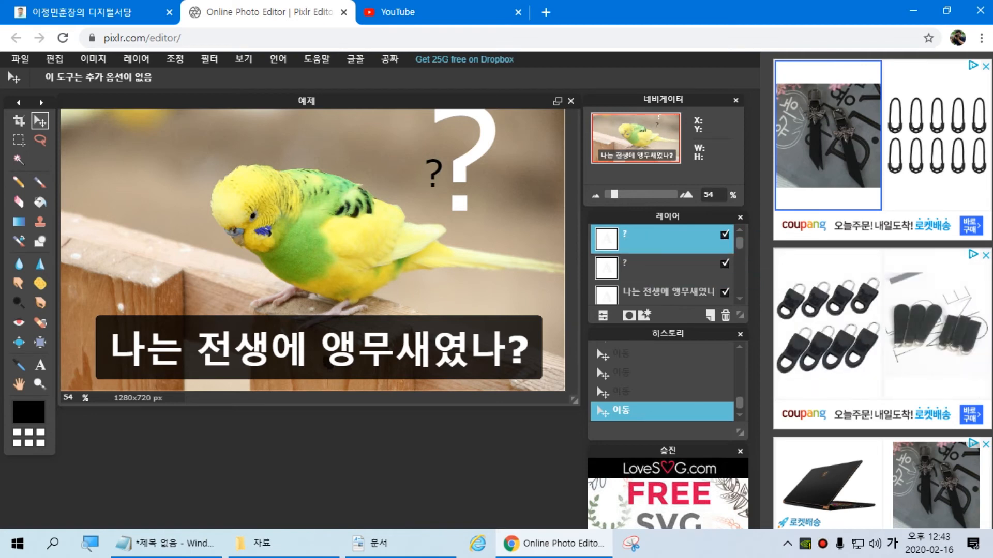
{"action": "left_click", "coordinate": [726, 315]}
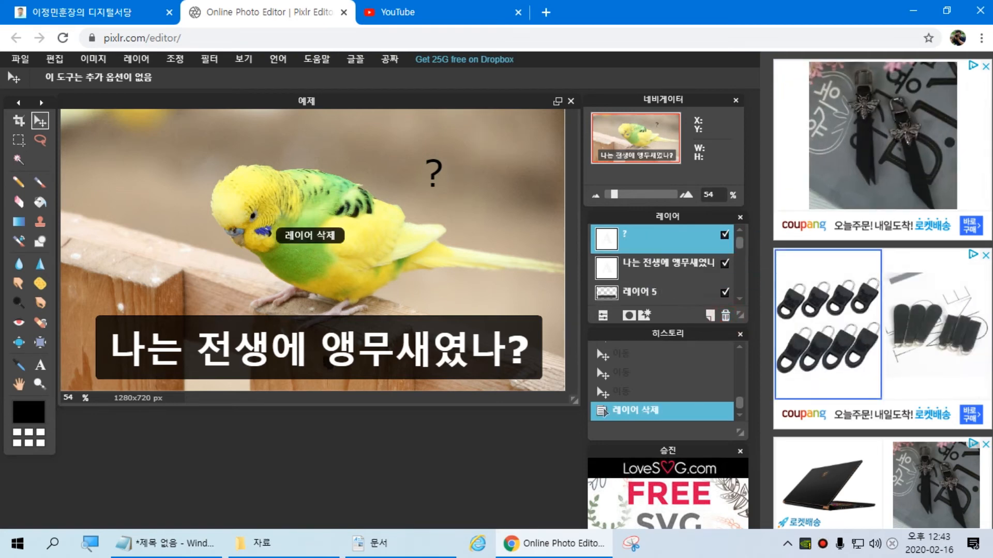
{"action": "left_click", "coordinate": [725, 315]}
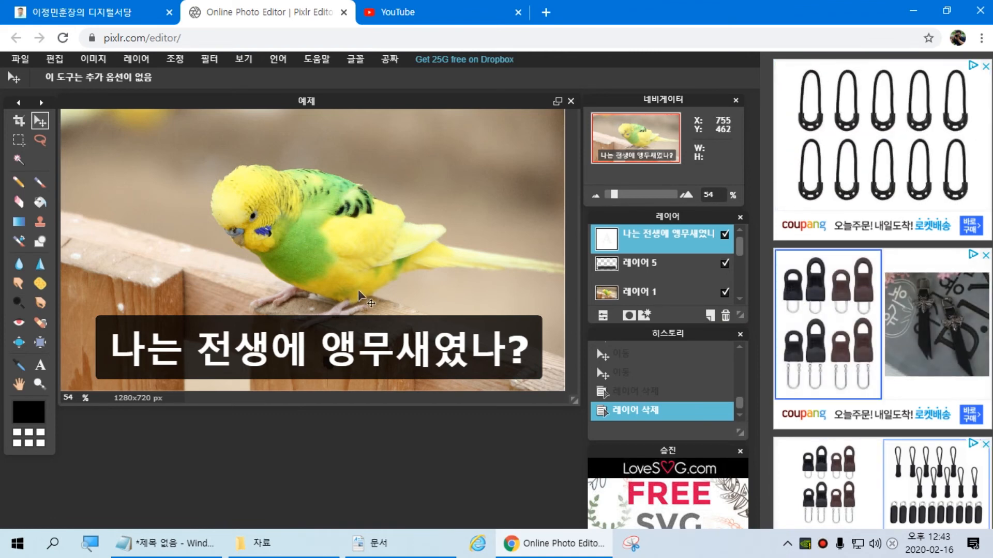
Start saving the image under the name 예제 and set its format to PNG (투명, 완전한 품질)
{"action": "left_click", "coordinate": [21, 58]}
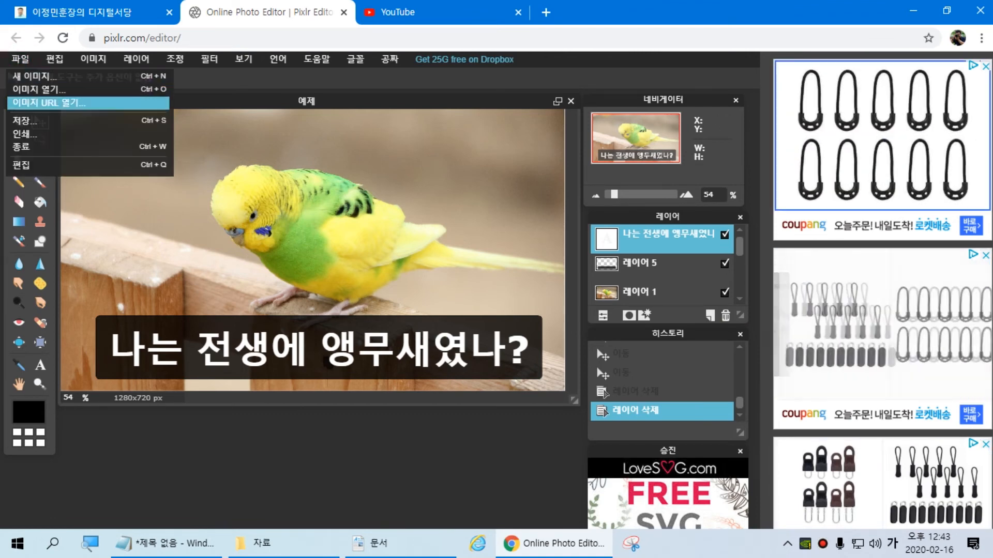
{"action": "left_click", "coordinate": [23, 120]}
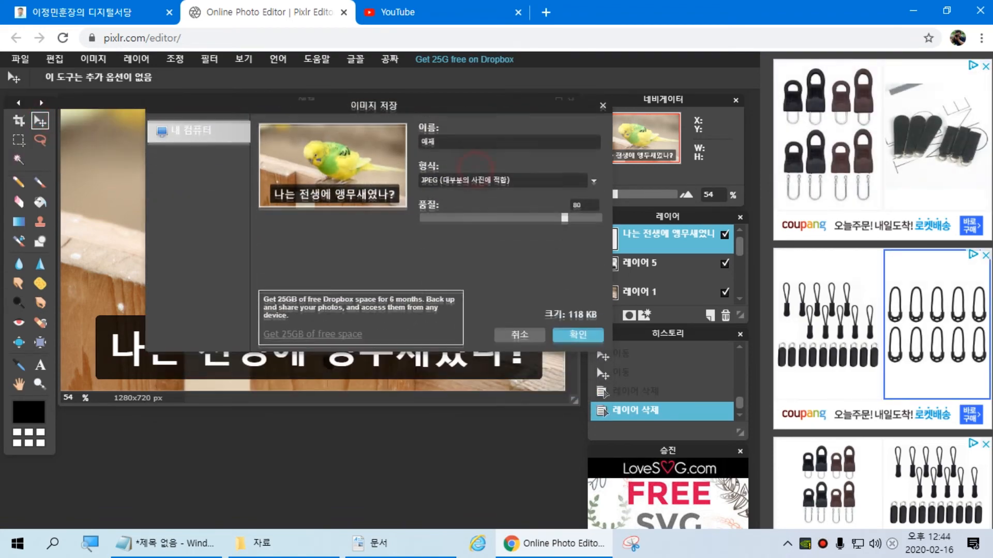
{"action": "left_click", "coordinate": [505, 176]}
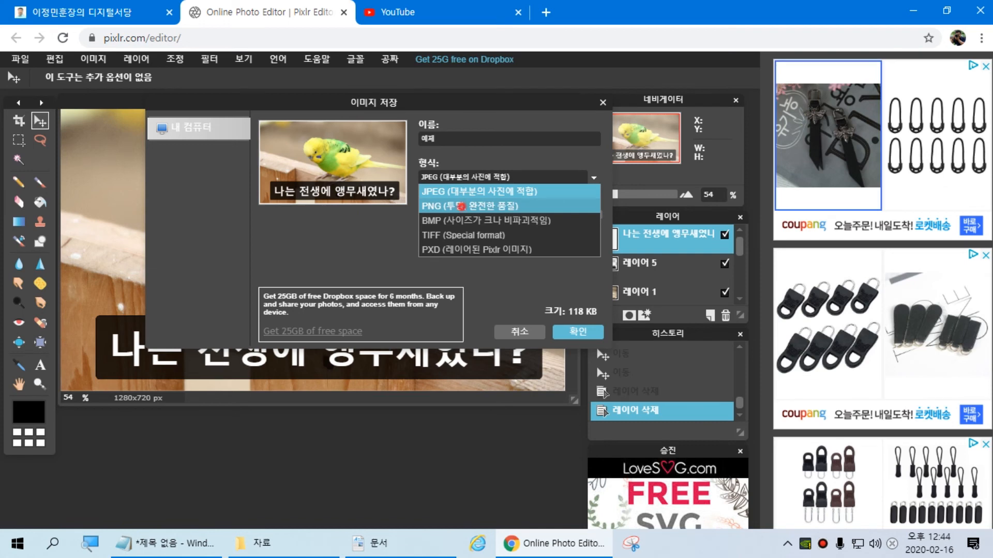
{"action": "left_click", "coordinate": [458, 206]}
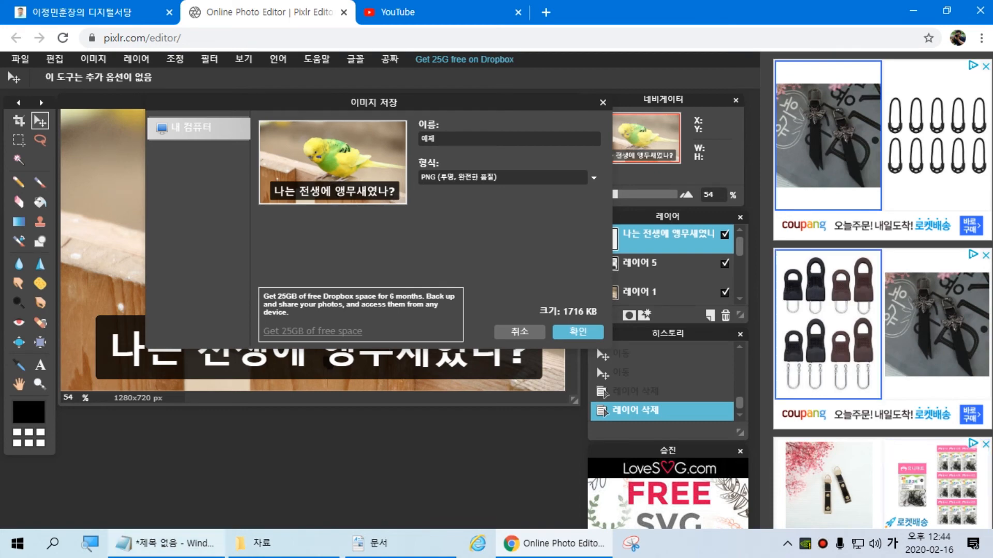
Switch to the Notepad notes and add the line "JPEG(JPE, JPG)" below the 1080p resolution, leaving a blank line between them
{"action": "left_click", "coordinate": [165, 543]}
{"action": "scroll", "coordinate": [243, 139], "scroll_direction": "down", "scroll_amount": 2}
{"action": "left_click", "coordinate": [243, 139]}
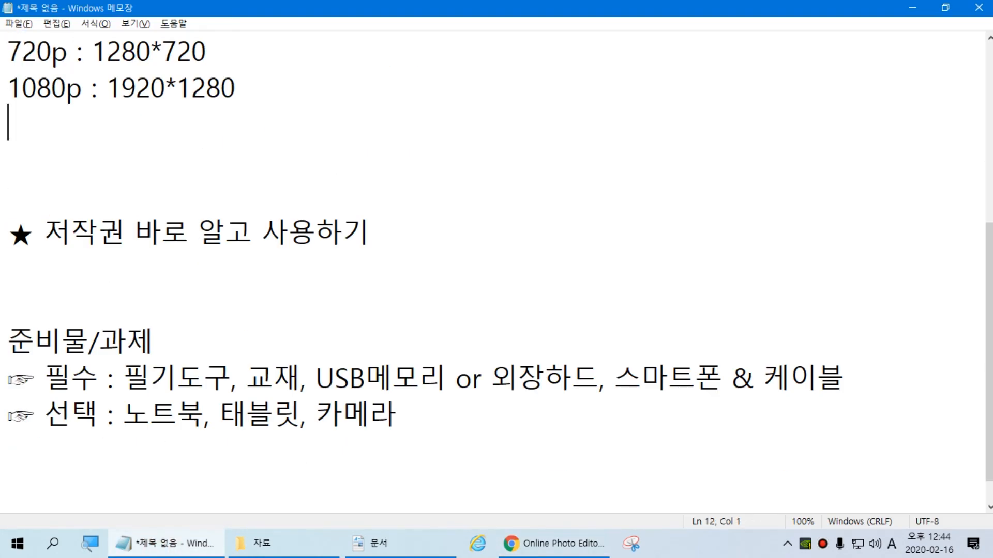
{"action": "key", "text": "Return"}
{"action": "type", "text": "ㅓㅔ"}
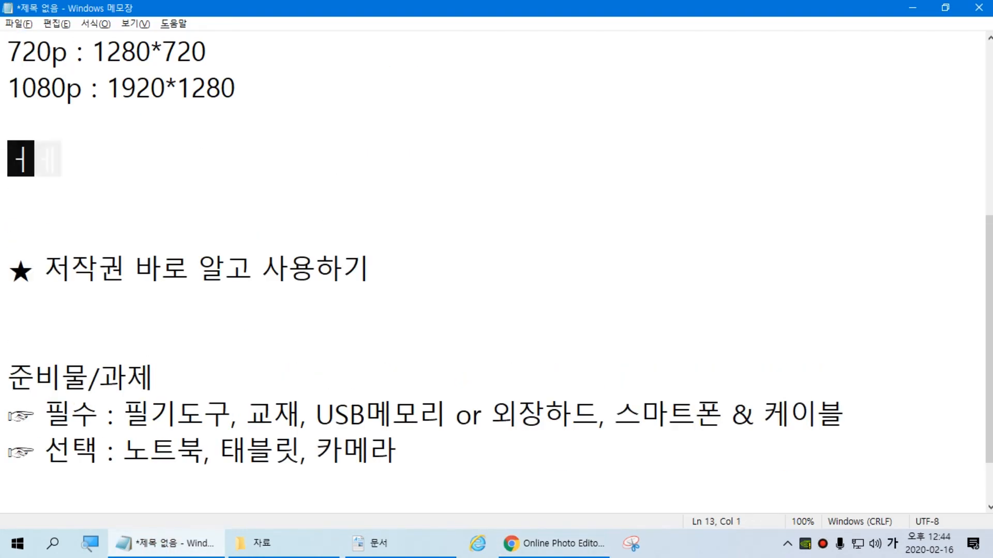
{"action": "key", "text": "BackSpace"}
{"action": "key", "text": "BackSpace"}
{"action": "key", "text": "Hangul"}
{"action": "type", "text": "JPER"}
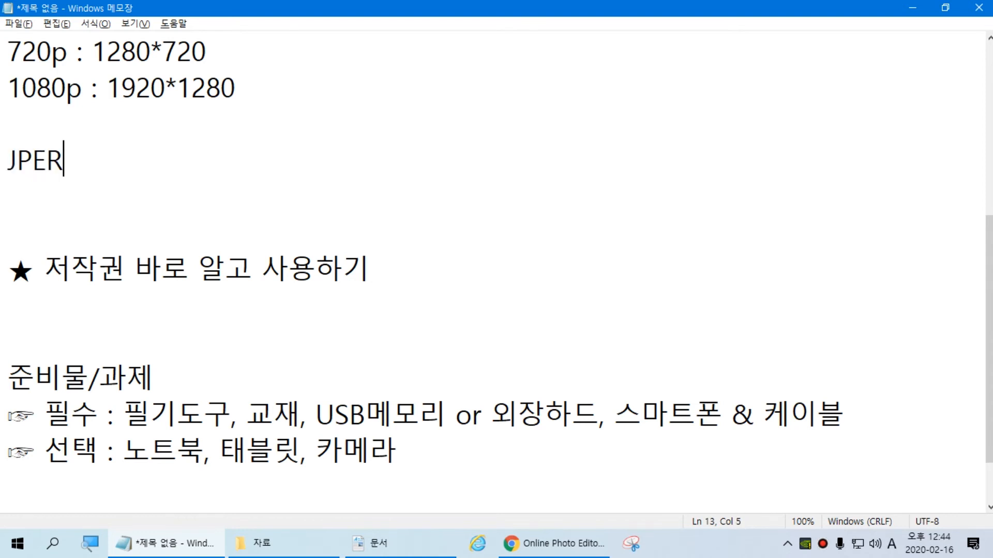
{"action": "key", "text": "BackSpace"}
{"action": "type", "text": "G(JPE"}
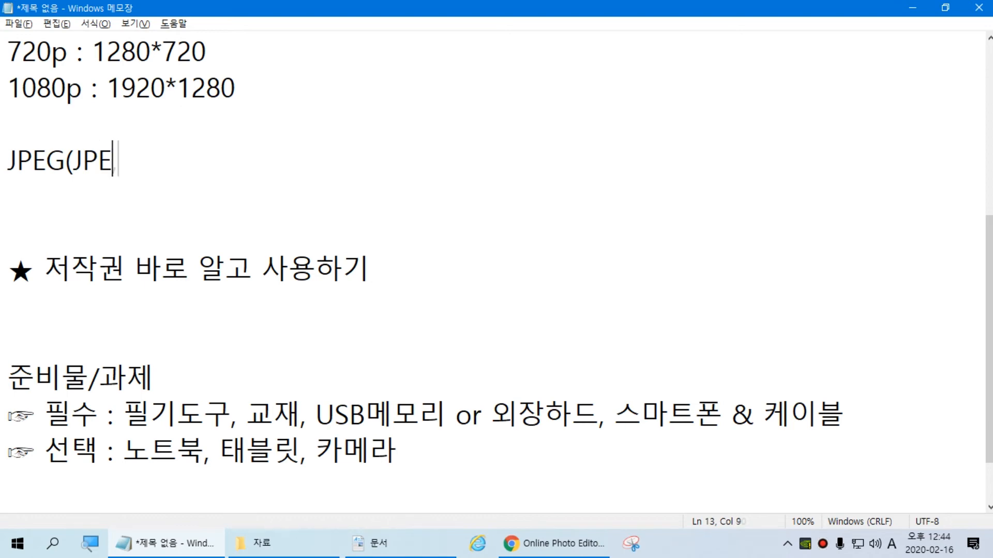
{"action": "type", "text": ", JPG)"}
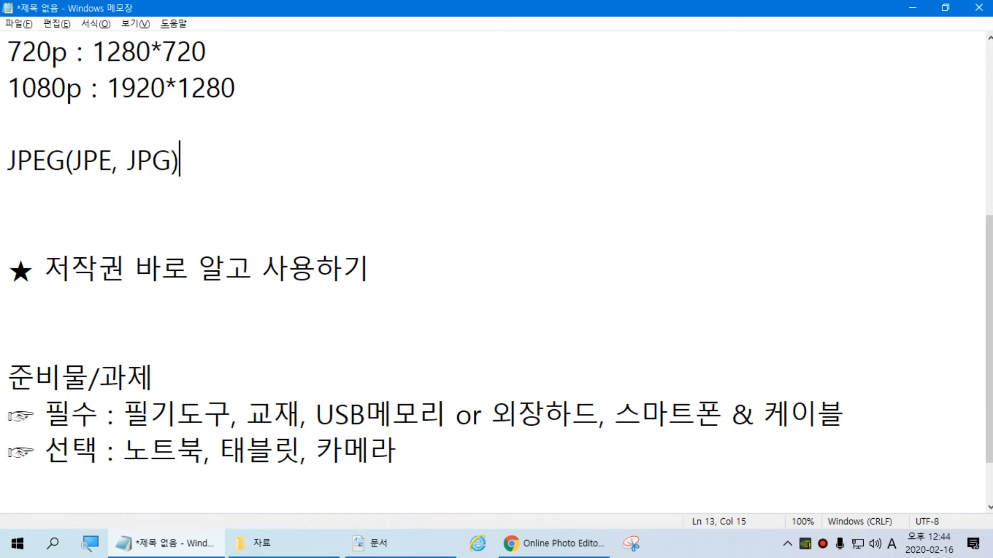
Complete the JPEG line with " : 사진 전문가 단체에서 규정" and start a new line below it
{"action": "type", "text": " : 사진 전ㄱ"}
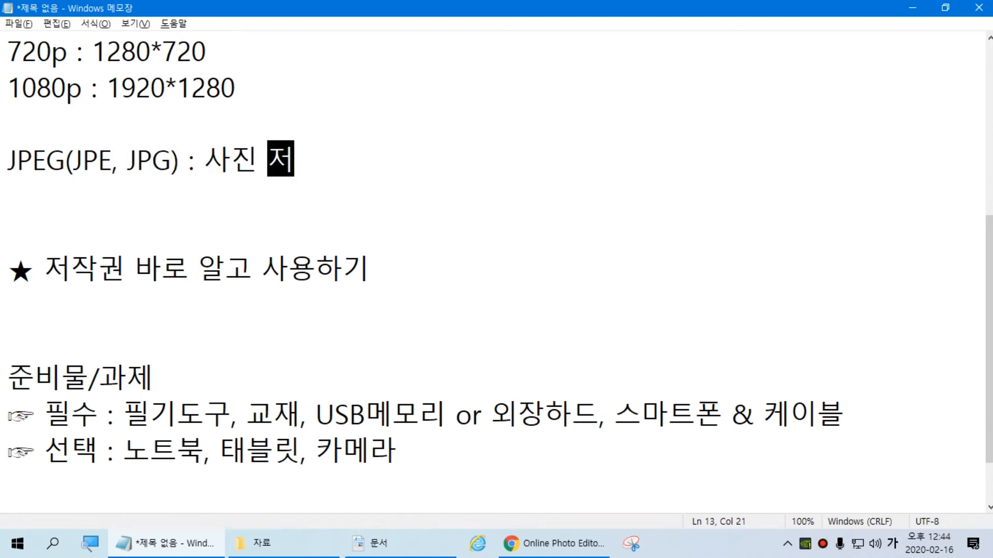
{"action": "type", "text": "문가 닻"}
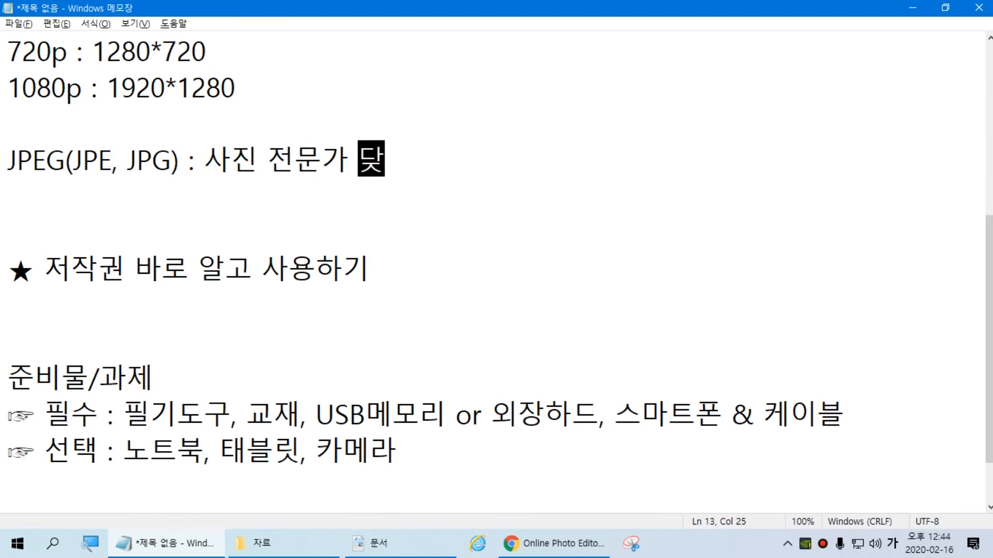
{"action": "type", "text": "체에ㅅ"}
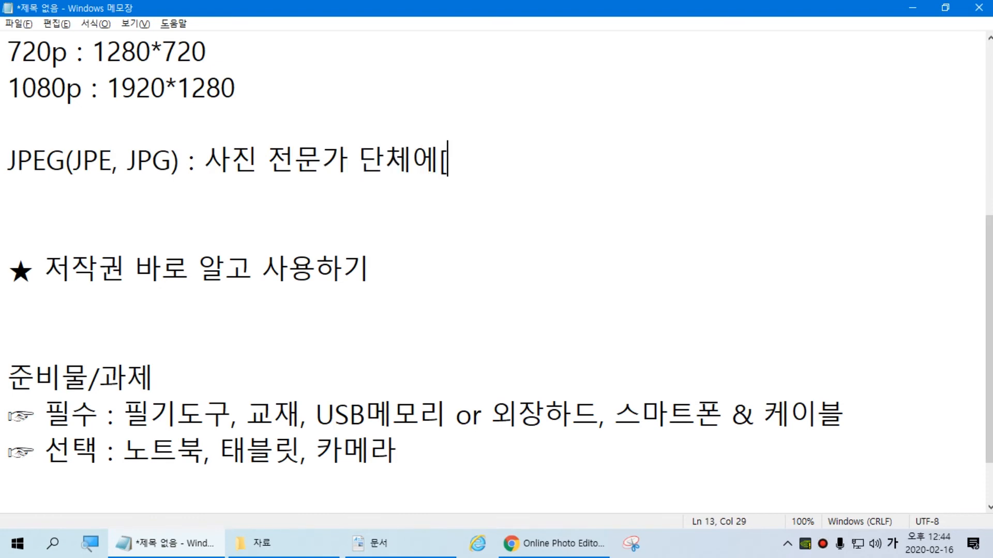
{"action": "type", "text": "서 구ㅠ"}
{"action": "key", "text": "BackSpace"}
{"action": "key", "text": "BackSpace"}
{"action": "type", "text": "ㅠ저ㅇ"}
{"action": "key", "text": "Return"}
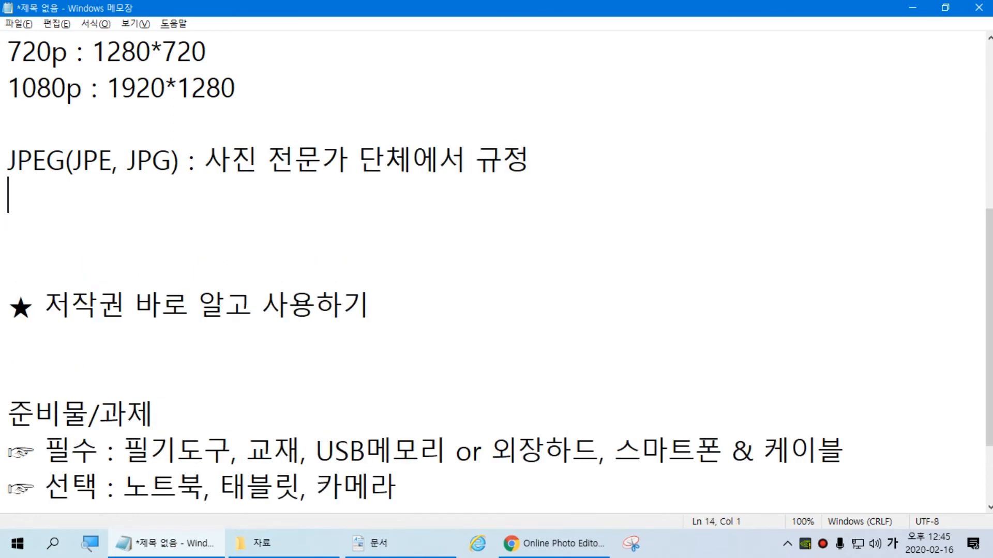
Mark the JPEG line as a heading with a leading "* ", and return to the empty line below it
{"action": "key", "text": "Up"}
{"action": "key", "text": "Right"}
{"action": "key", "text": "Right"}
{"action": "left_click", "coordinate": [159, 193]}
{"action": "type", "text": "*"}
{"action": "left_click", "coordinate": [8, 194]}
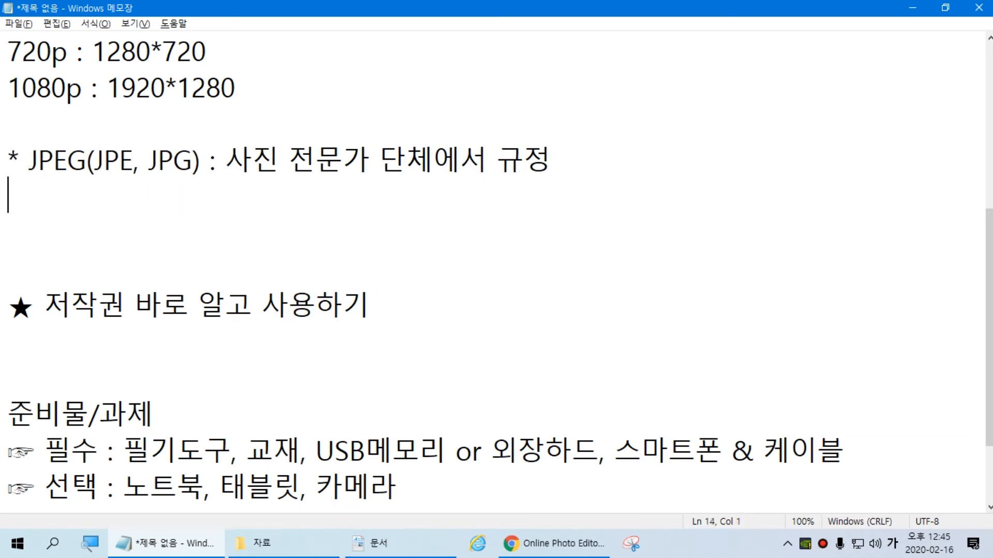
List the notes "- 사용료가 없다." and "- 저장속도가 빠르다." on separate lines under the JPEG heading
{"action": "type", "text": "- 사용"}
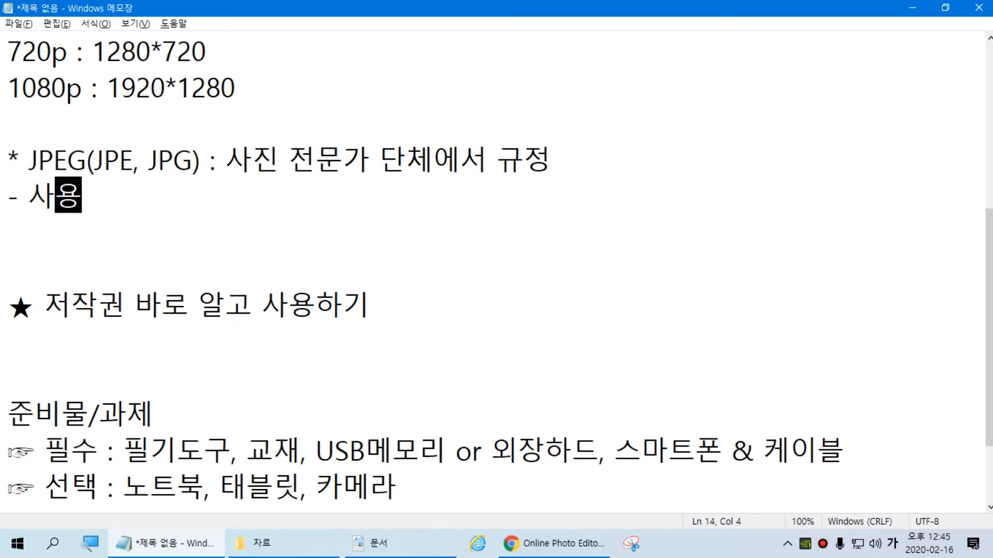
{"action": "type", "text": "료가 없다."}
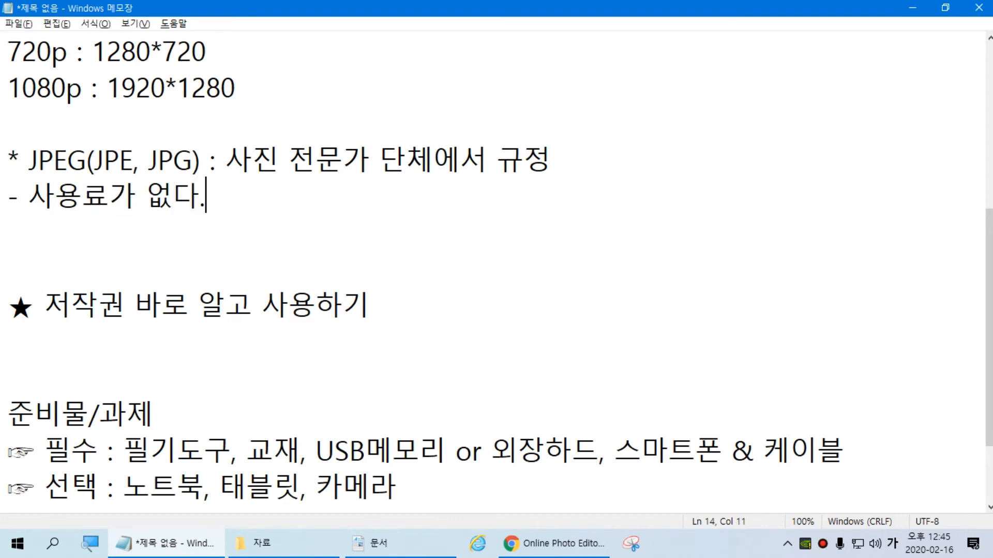
{"action": "key", "text": "Return"}
{"action": "type", "text": "- 저장"}
{"action": "type", "text": "속도가"}
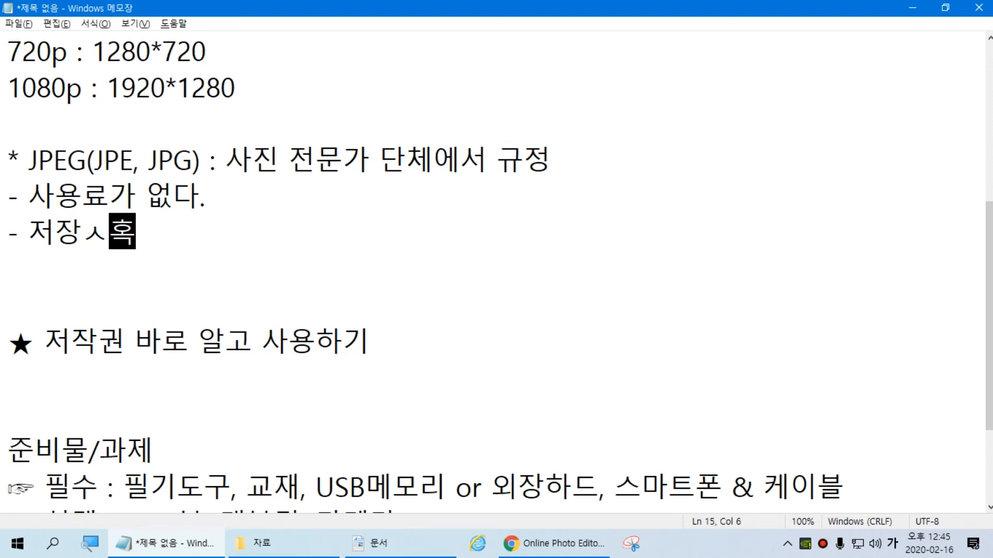
{"action": "type", "text": " 빠르다."}
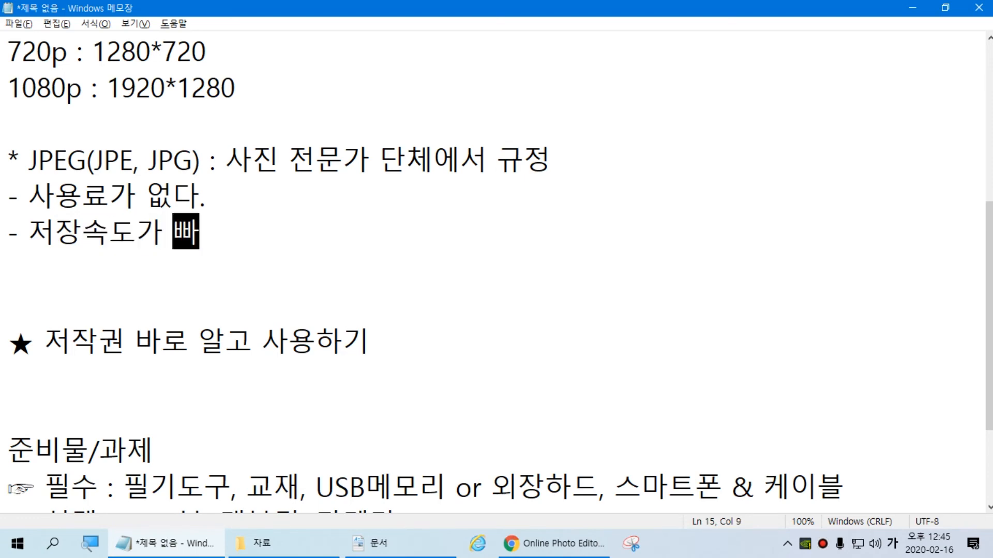
{"action": "key", "text": "Return"}
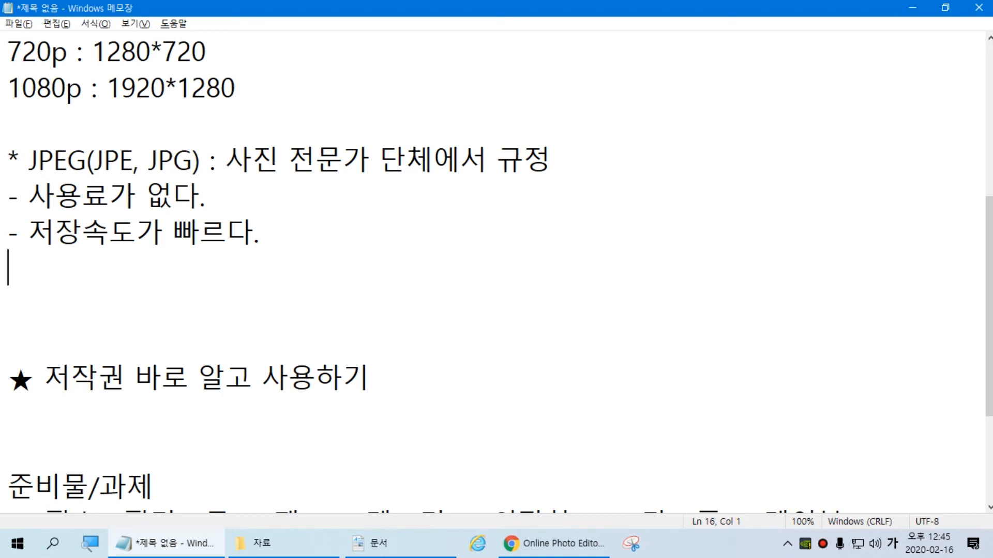
Continue the JPEG list with "- 화질의 손상이 생길 수 있다(손실 압축 기법)" and "- 비손실압축기법도 있지만 유료"
{"action": "type", "text": "- 화질의"}
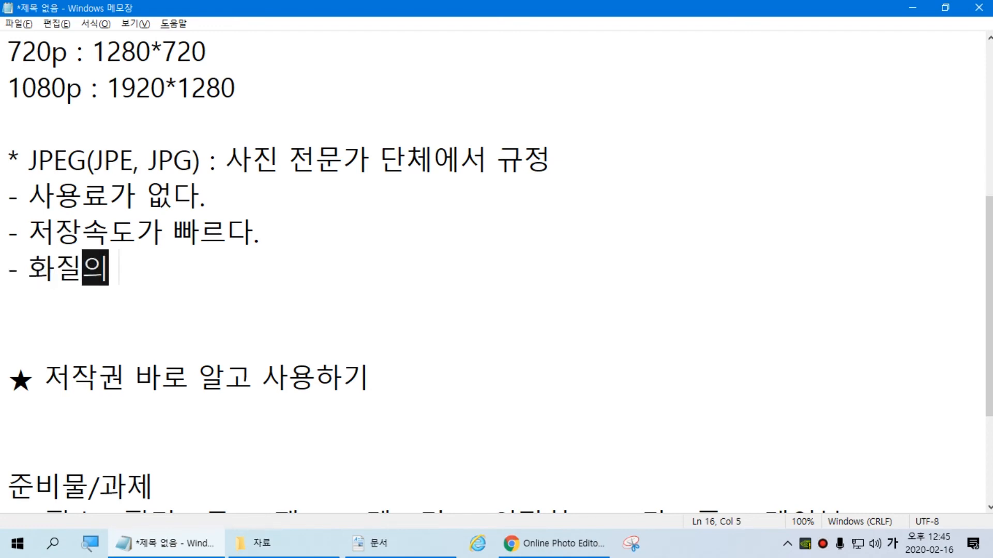
{"action": "type", "text": " 소ㄴ상이 생기"}
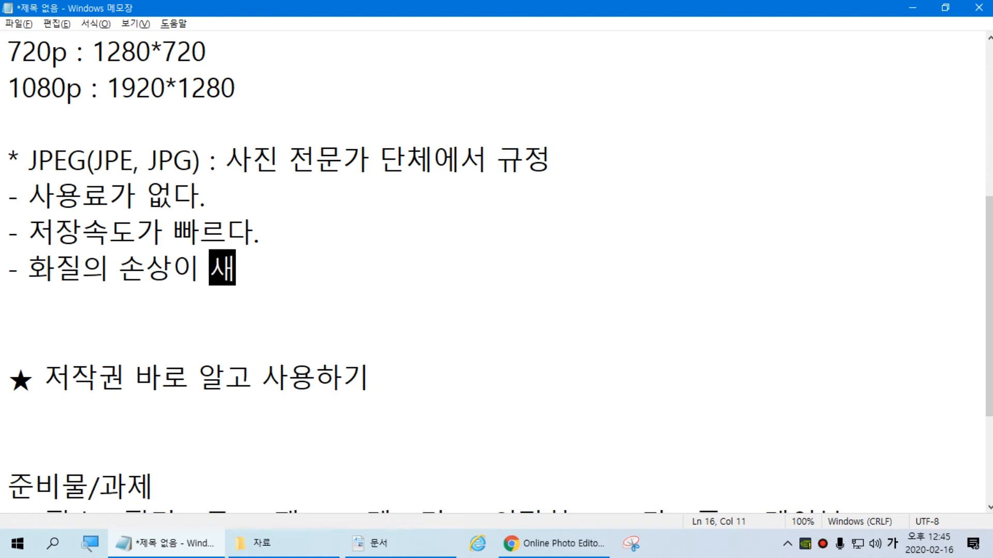
{"action": "type", "text": "ㄹ 수 있다("}
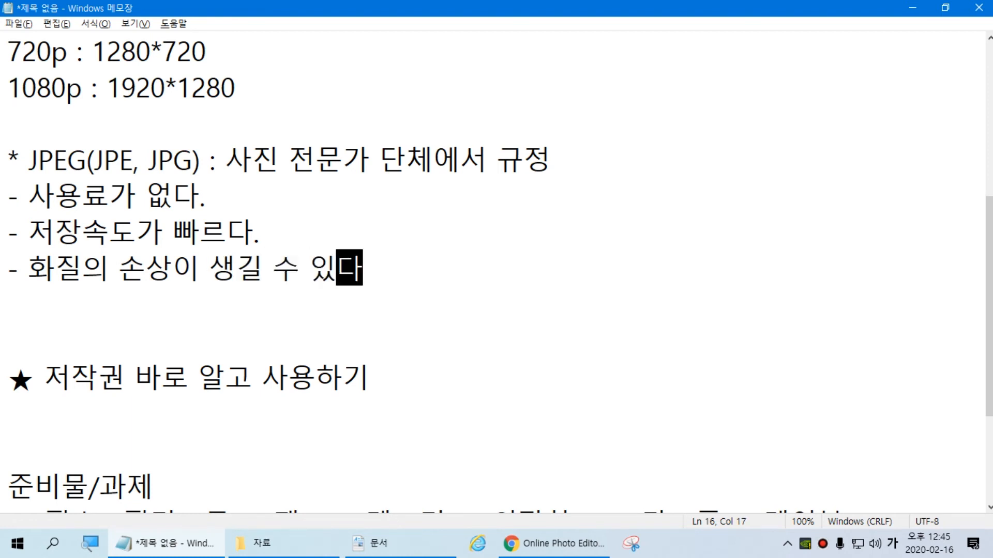
{"action": "type", "text": "손실 압추"}
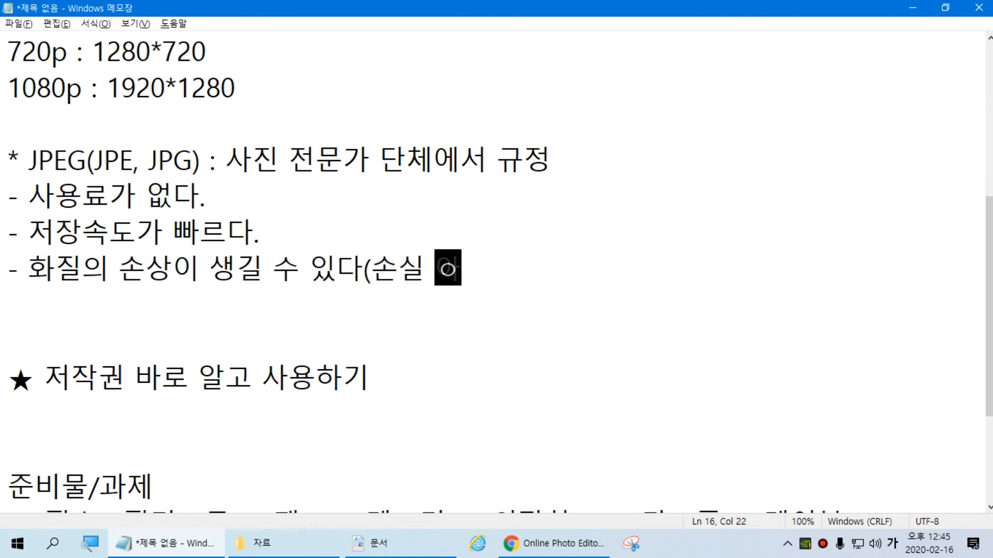
{"action": "type", "text": "ㄱ 기법)"}
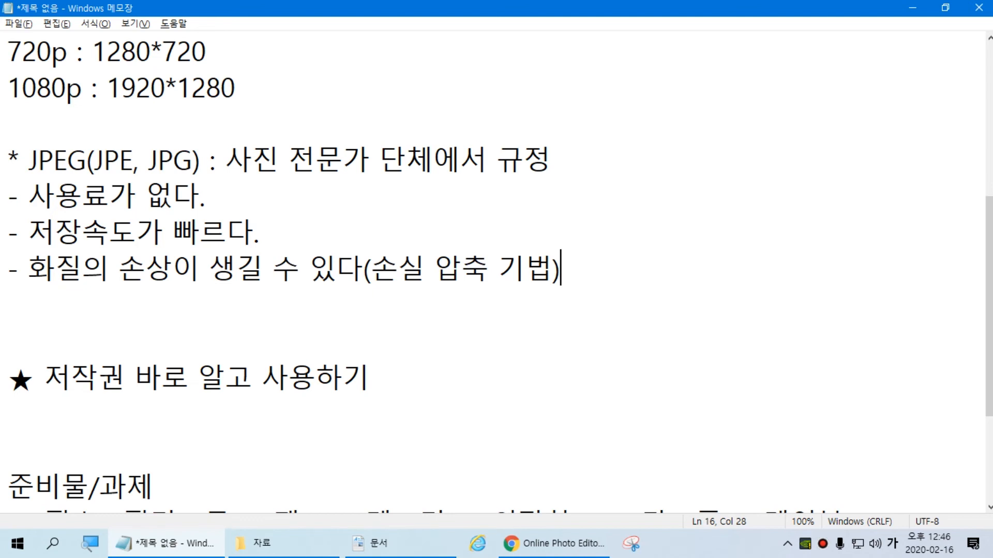
{"action": "key", "text": "Return"}
{"action": "type", "text": "- 비손실압축기법도 이ㅆ지만 유료"}
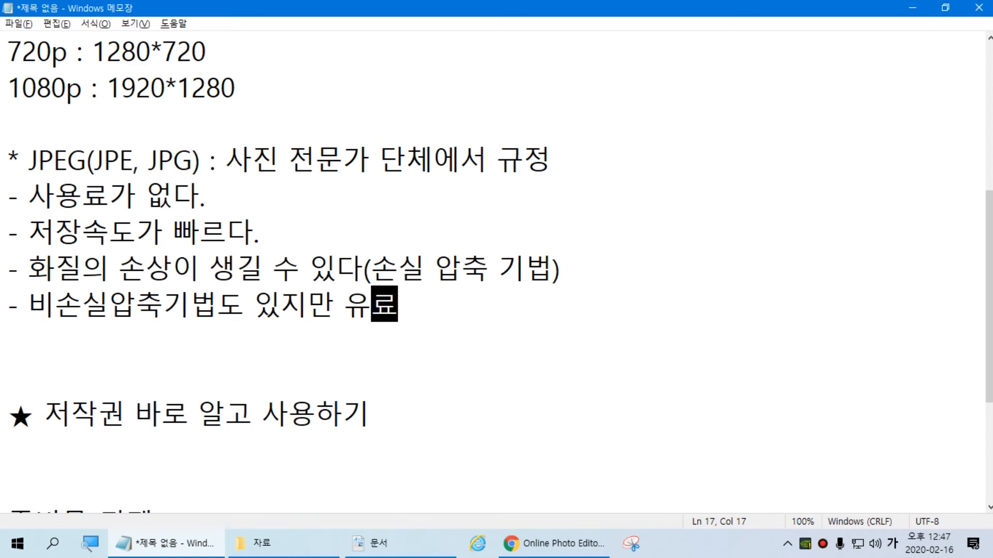
Insert four blank lines between the JPEG list and the "★ 저작권 바로 알고 사용하기" heading
{"action": "left_click", "coordinate": [594, 265]}
{"action": "scroll", "coordinate": [594, 265], "scroll_direction": "down", "scroll_amount": 2}
{"action": "left_click", "coordinate": [463, 106]}
{"action": "scroll", "coordinate": [463, 106], "scroll_direction": "up", "scroll_amount": 2}
{"action": "key", "text": "Return"}
{"action": "key", "text": "Return"}
{"action": "key", "text": "Return"}
{"action": "key", "text": "Return"}
Add the heading "* PNG" below the JPEG list, separated from it by a blank line
{"action": "left_click", "coordinate": [31, 359]}
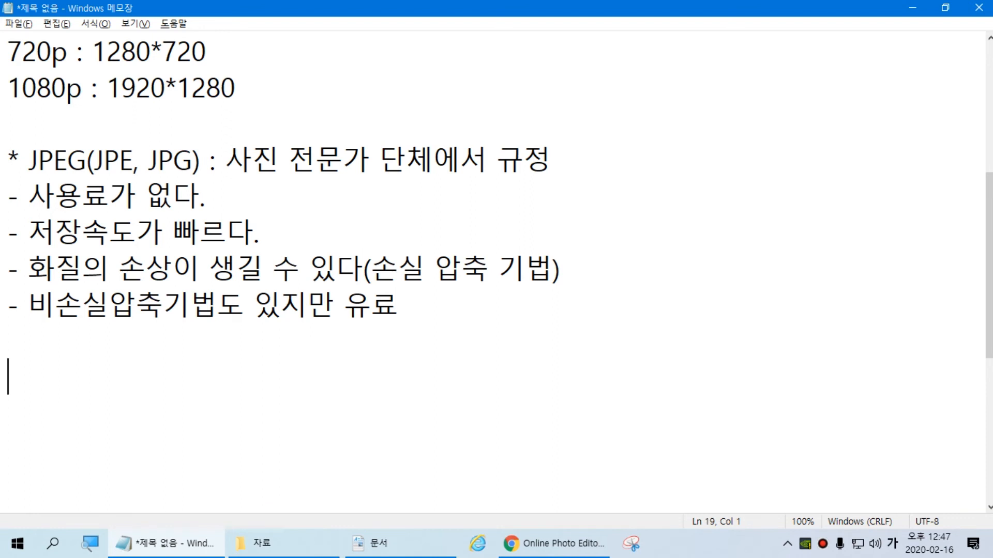
{"action": "type", "text": "* ㅔ"}
{"action": "key", "text": "BackSpace"}
{"action": "key", "text": "Hangul"}
{"action": "type", "text": "PNG"}
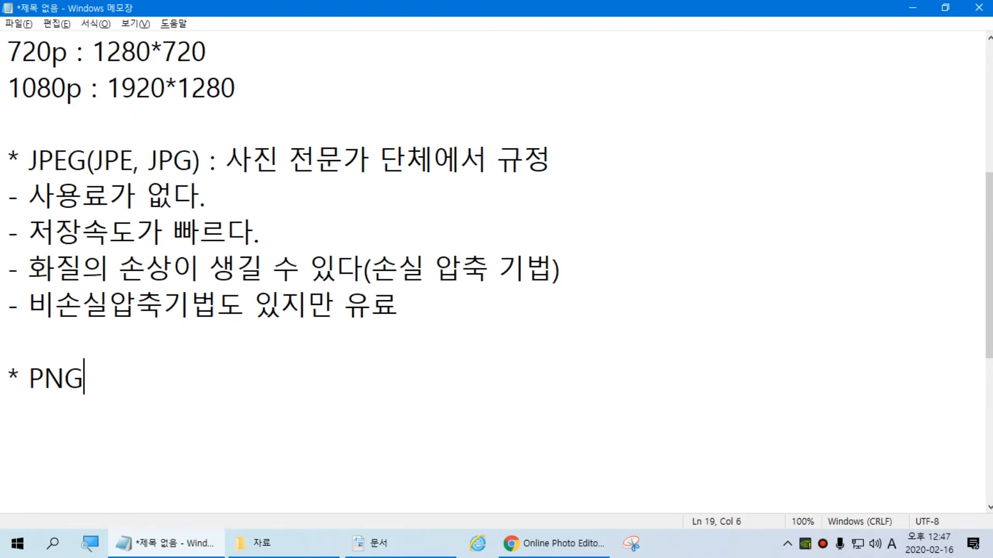
Add the note "- 비손실압축기법" on a new line under the PNG heading
{"action": "key", "text": "Return"}
{"action": "type", "text": "- q"}
{"action": "key", "text": "BackSpace"}
{"action": "key", "text": "Hangul"}
{"action": "type", "text": "비손실압ㅊ축기법"}
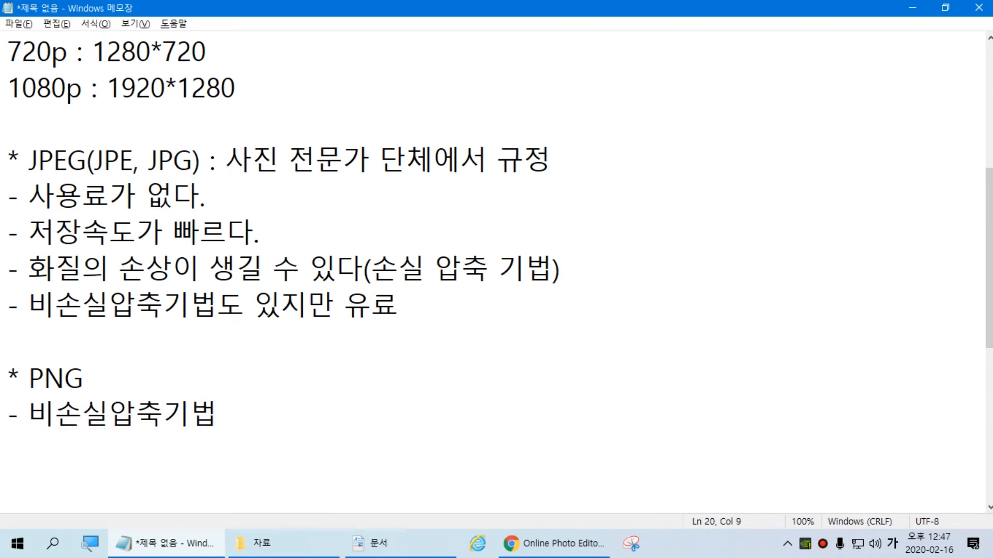
Add the note "- PC에서 사용" as the second line of the PNG list
{"action": "scroll", "coordinate": [497, 258], "scroll_direction": "down", "scroll_amount": 1}
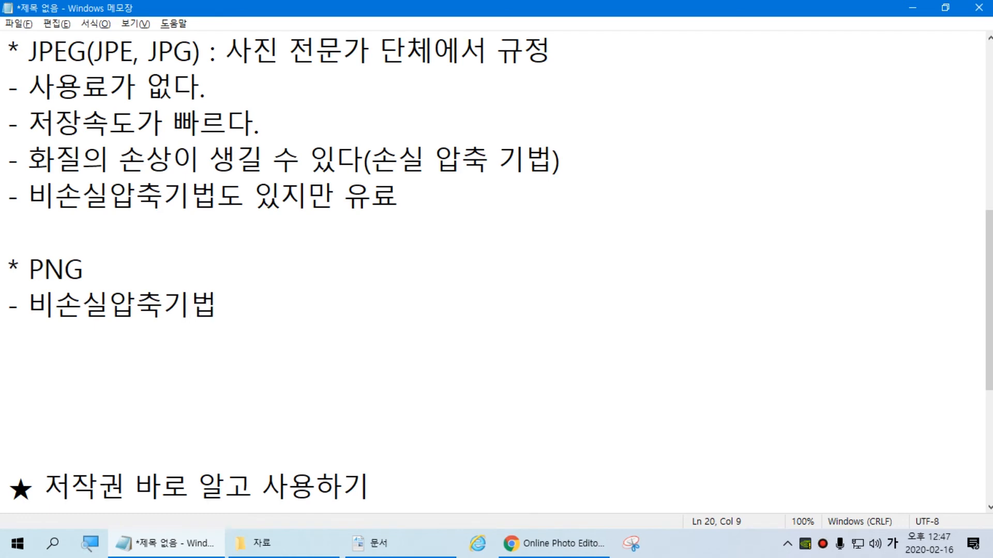
{"action": "key", "text": "Return"}
{"action": "type", "text": "-"}
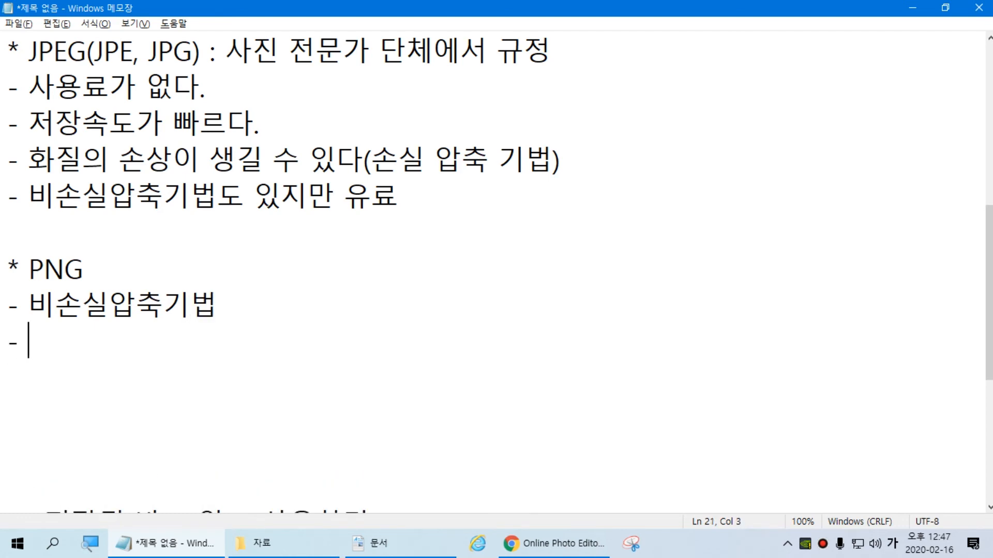
{"action": "key", "text": "Hangul"}
{"action": "type", "text": "PC"}
{"action": "key", "text": "Hangul"}
{"action": "type", "text": "에서"}
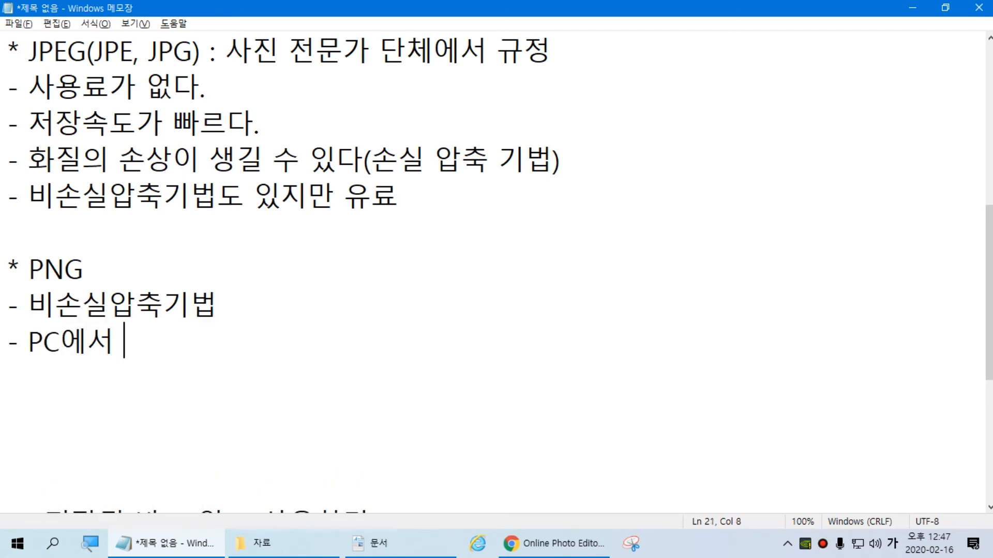
{"action": "type", "text": " 사용"}
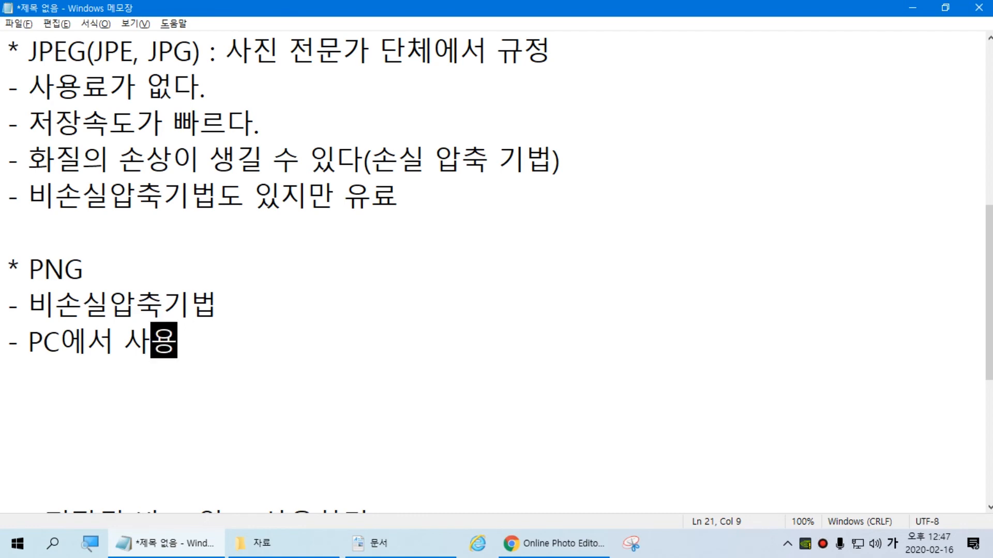
Insert the note "- 주로 카메라/스마트폰에서 사용" in the JPEG list, directly below the saving speed line
{"action": "scroll", "coordinate": [497, 258], "scroll_direction": "up", "scroll_amount": 1}
{"action": "left_click", "coordinate": [233, 200]}
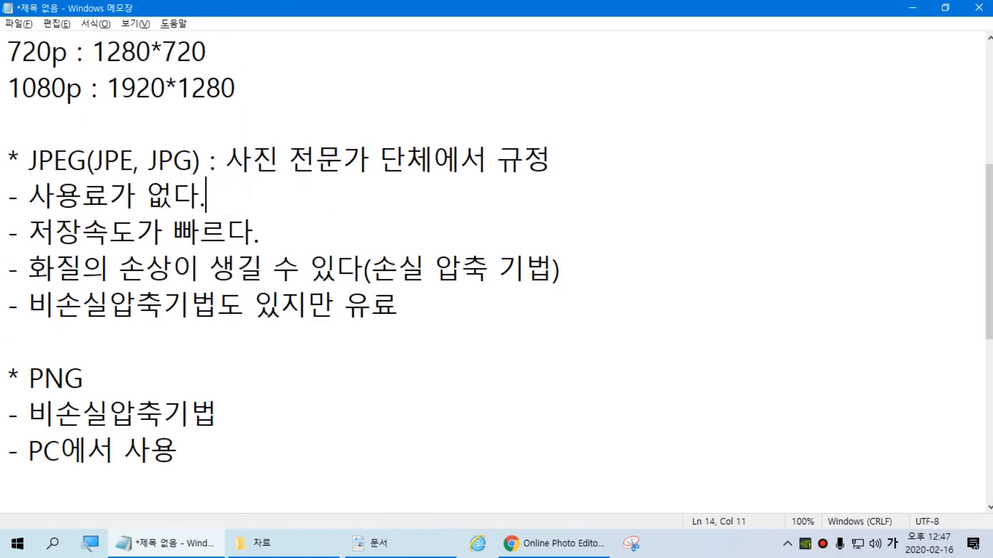
{"action": "left_click", "coordinate": [290, 244]}
{"action": "type", "text": "\\"}
{"action": "key", "text": "BackSpace"}
{"action": "key", "text": "Return"}
{"action": "type", "text": "- 주로 카메라/스마트폰에서 사용"}
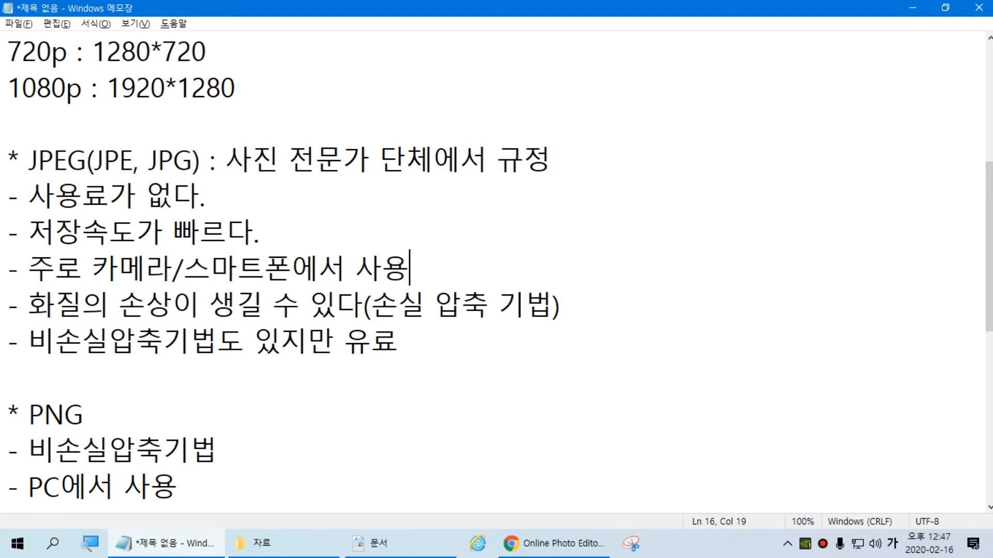
Extend the camera and smartphone note in the JPEG list with ", PC에서도 사용"
{"action": "type", "text": ", ㅔ"}
{"action": "key", "text": "Hangul"}
{"action": "type", "text": "PXC"}
{"action": "key", "text": "BackSpace"}
{"action": "key", "text": "BackSpace"}
{"action": "type", "text": "C"}
{"action": "key", "text": "Hangul"}
{"action": "type", "text": "에서도 사용"}
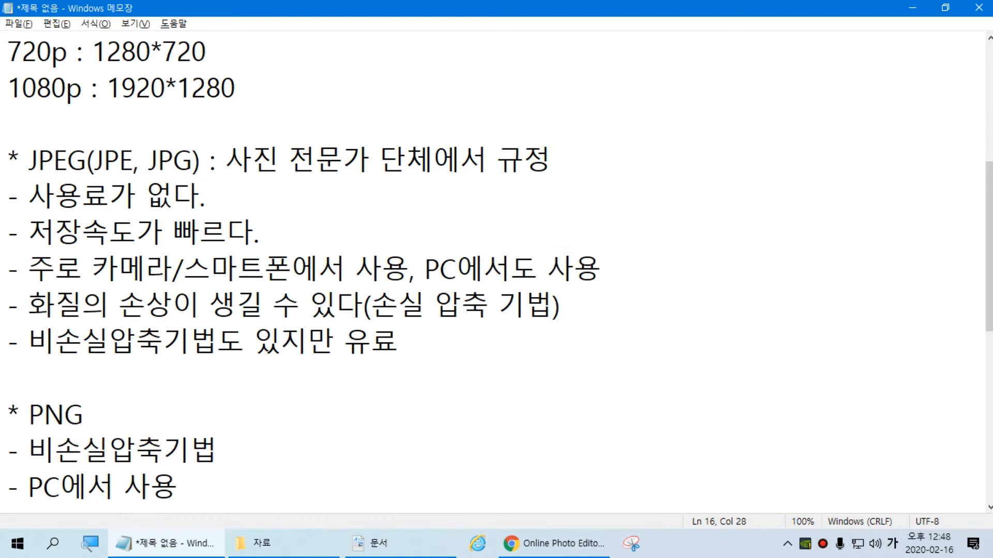
Add the note "- 16만 컬러" at the end of the PNG list
{"action": "scroll", "coordinate": [158, 192], "scroll_direction": "down", "scroll_amount": 2}
{"action": "left_click", "coordinate": [159, 192]}
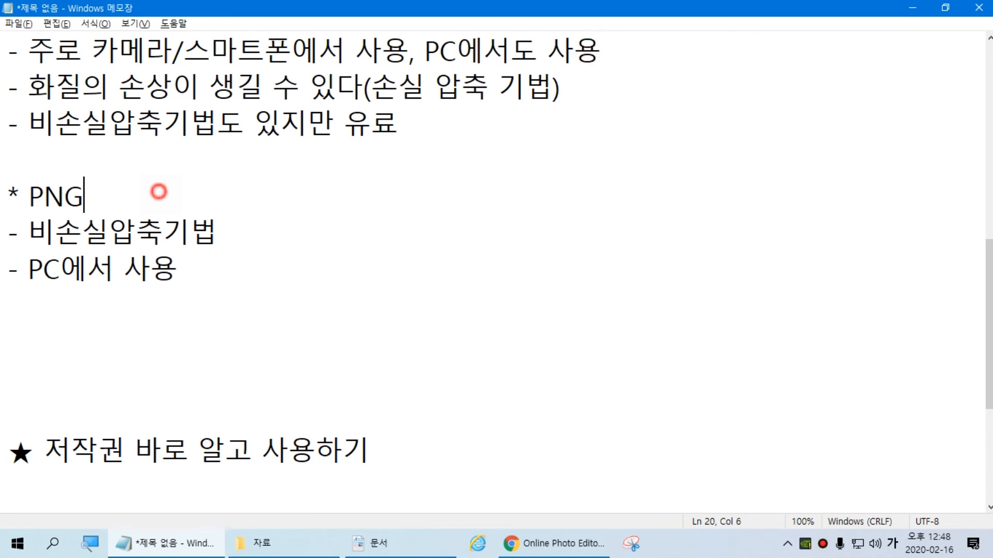
{"action": "scroll", "coordinate": [159, 192], "scroll_direction": "up", "scroll_amount": 1}
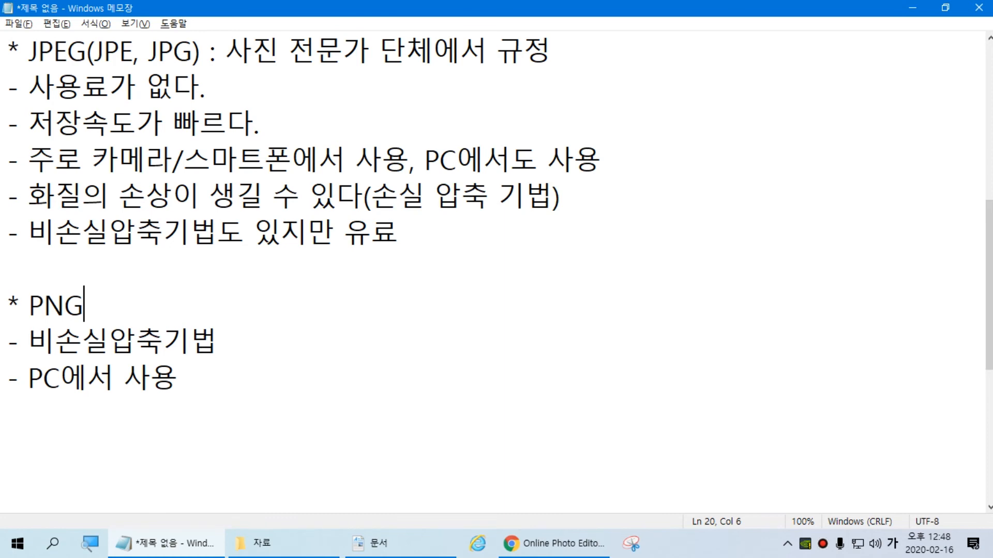
{"action": "left_click", "coordinate": [295, 414]}
{"action": "scroll", "coordinate": [294, 415], "scroll_direction": "down", "scroll_amount": 1}
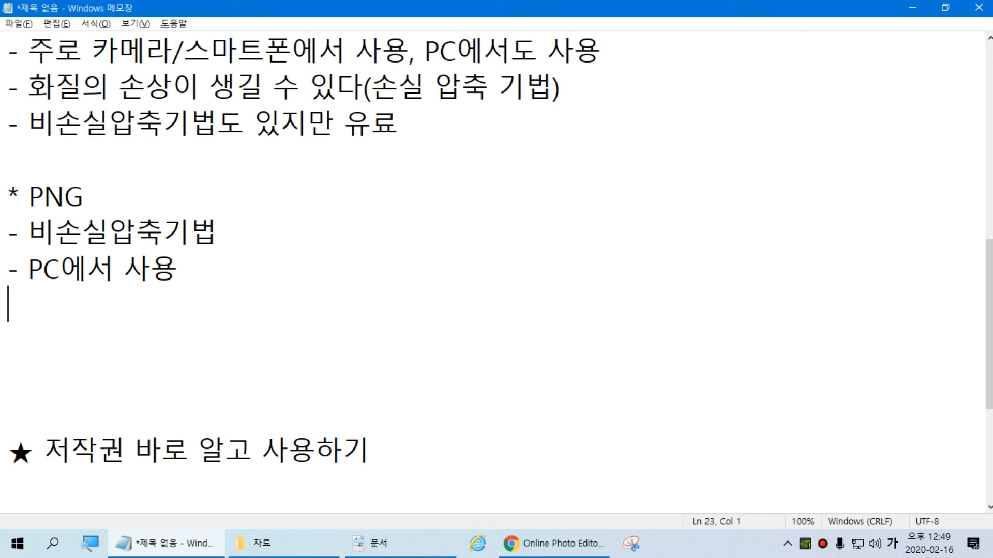
{"action": "type", "text": "- 16만 컬러"}
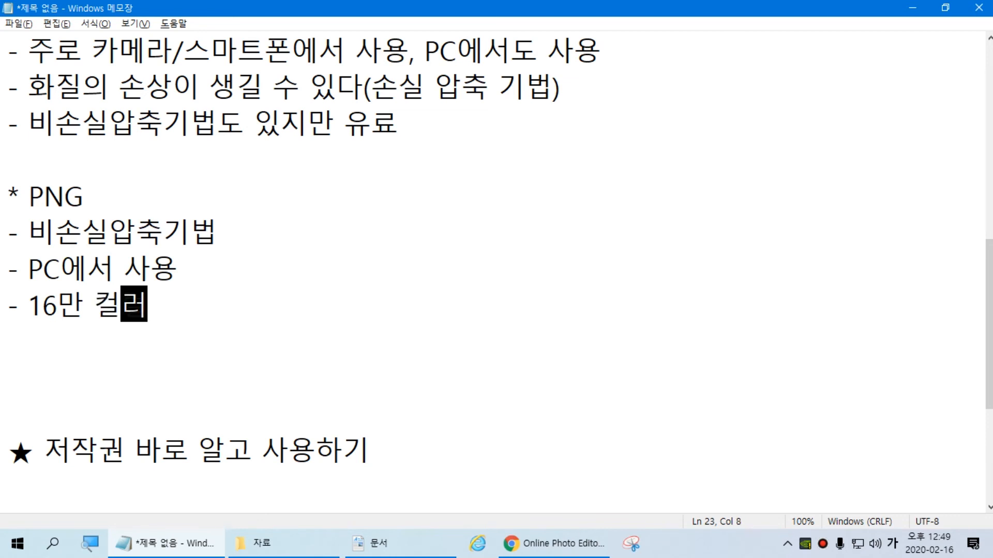
Complete the color note as "- 16만 컬러를 사용" and add "- 투명 이미지, 투명 배경을 사용할 수 있다." below it
{"action": "type", "text": "를 사용"}
{"action": "key", "text": "Return"}
{"action": "type", "text": "- "}
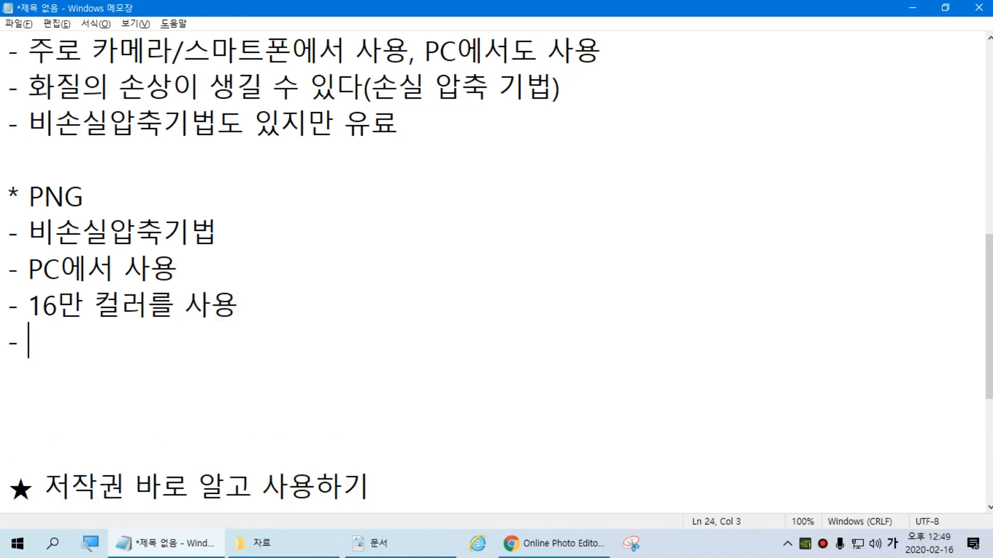
{"action": "type", "text": "ㅌㅜ명 이미지, 툼"}
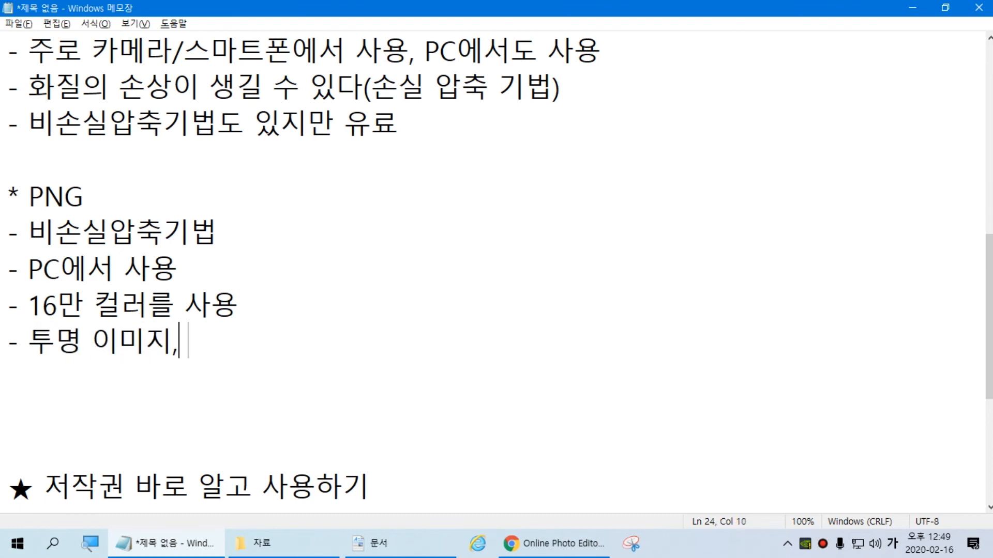
{"action": "type", "text": "ㅕㅇ 배경을 ㅅ"}
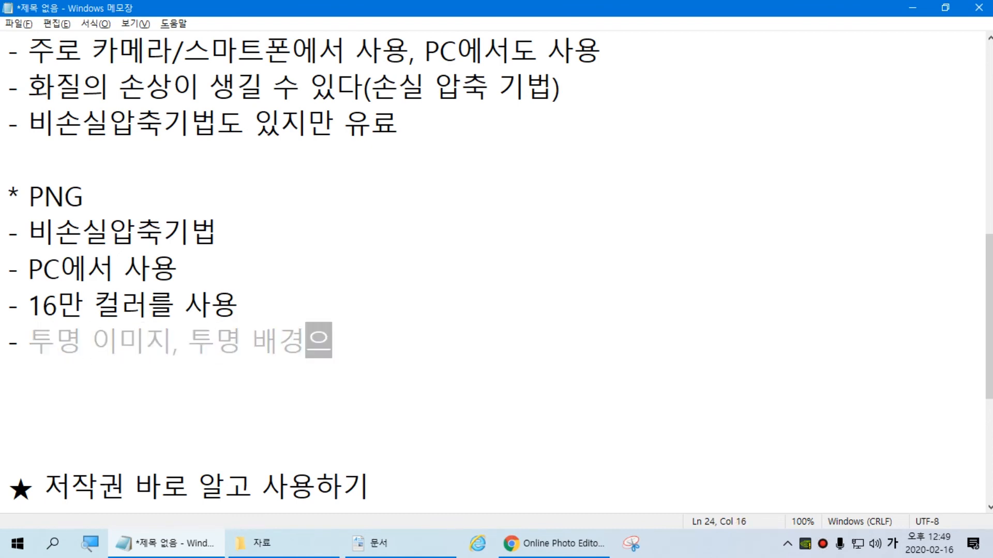
{"action": "type", "text": "ㅏ용할 수 "}
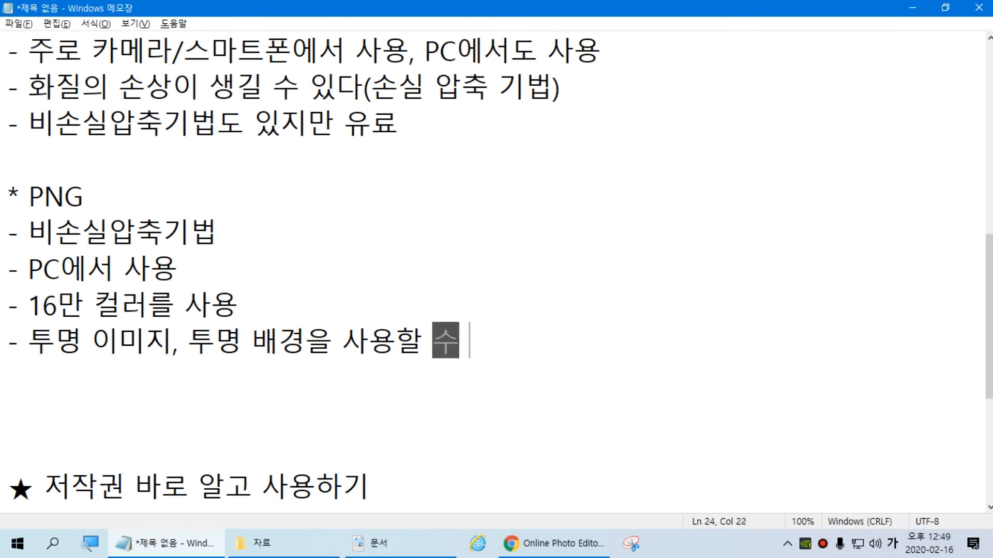
{"action": "type", "text": "있다."}
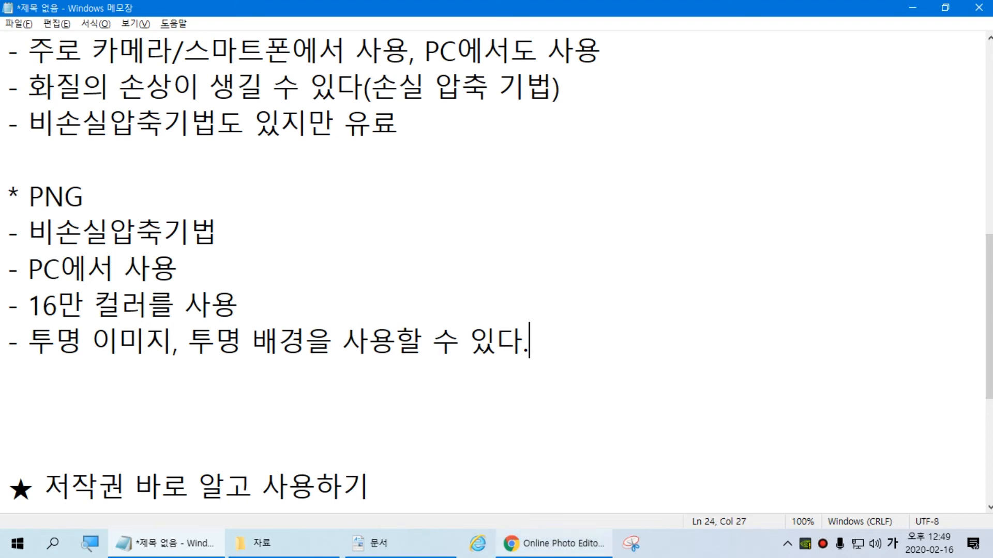
Switch to the Pixlr editor and choose PNG (투명, 완전한 품질) as the image's save format
{"action": "left_click", "coordinate": [553, 543]}
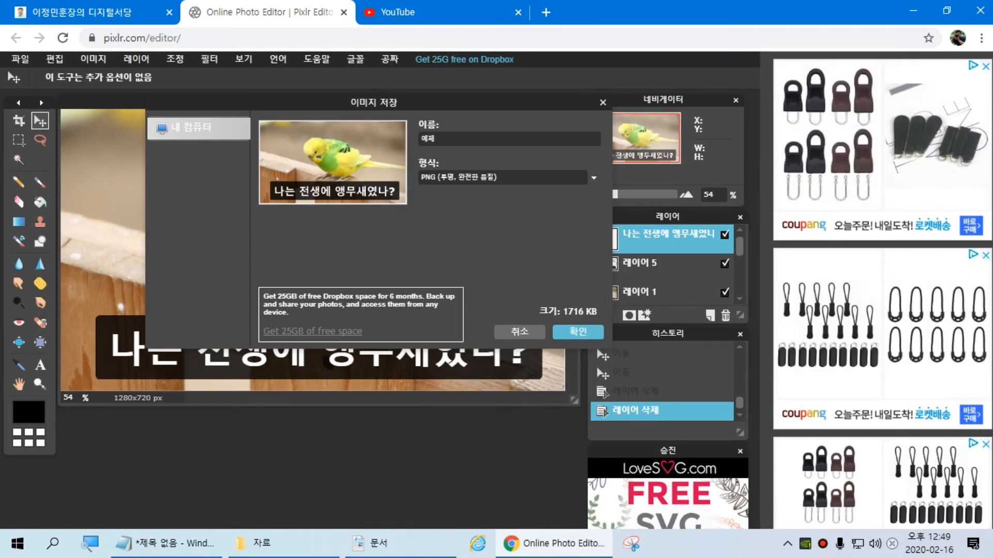
{"action": "left_click", "coordinate": [443, 177]}
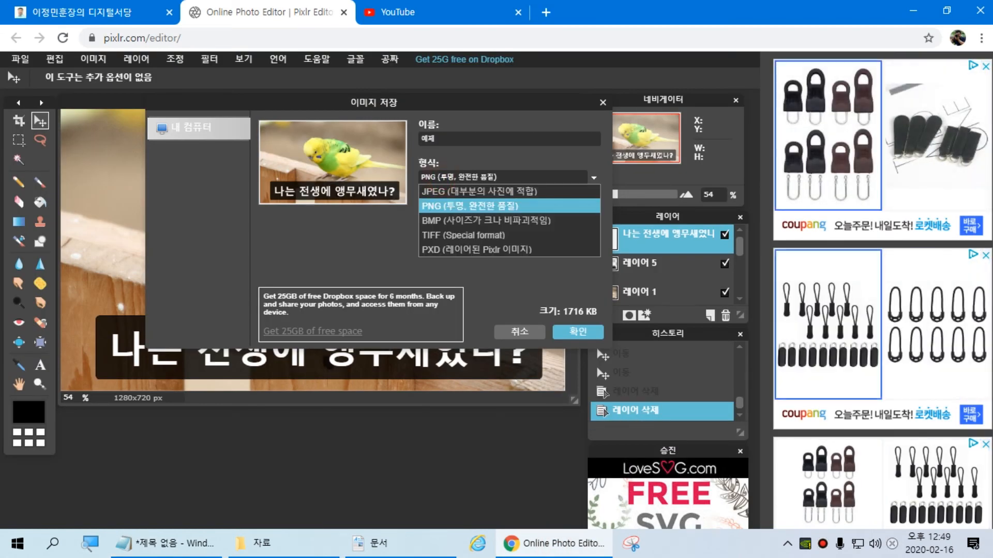
{"action": "left_click", "coordinate": [441, 207]}
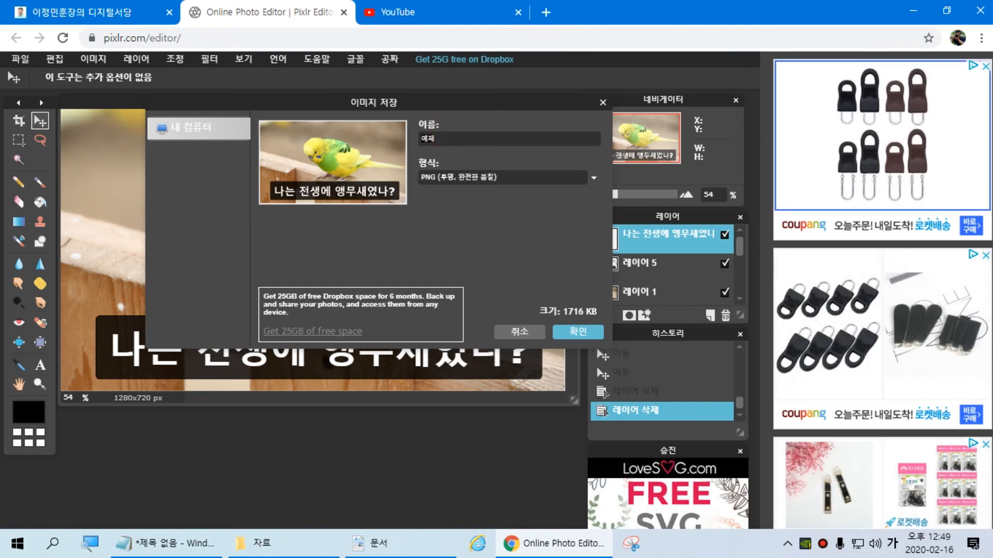
Try to replace the image name with Korean text in the save dialog
{"action": "key", "text": "BackSpace"}
{"action": "type", "text": "난"}
{"action": "key", "text": "BackSpace"}
{"action": "key", "text": "BackSpace"}
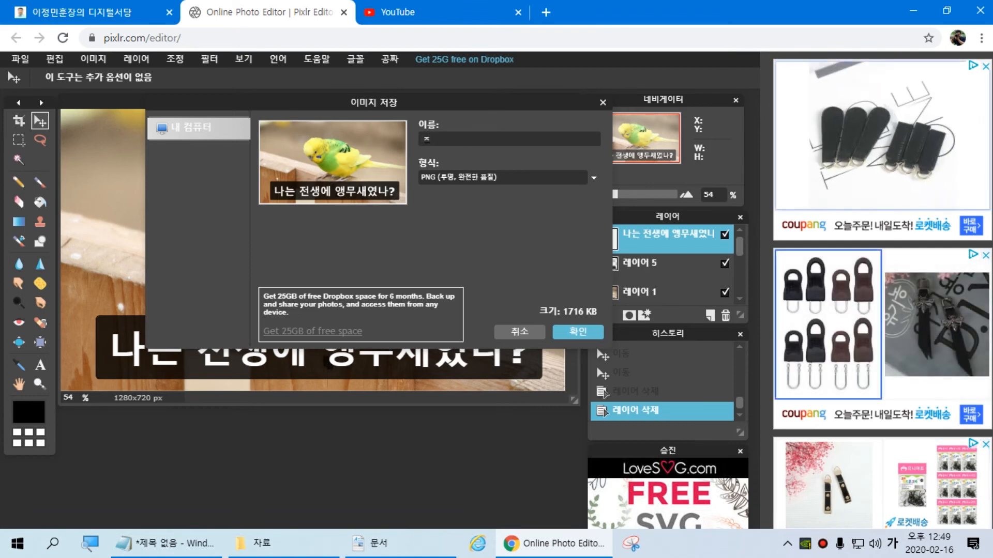
{"action": "type", "text": "나"}
{"action": "key", "text": "BackSpace"}
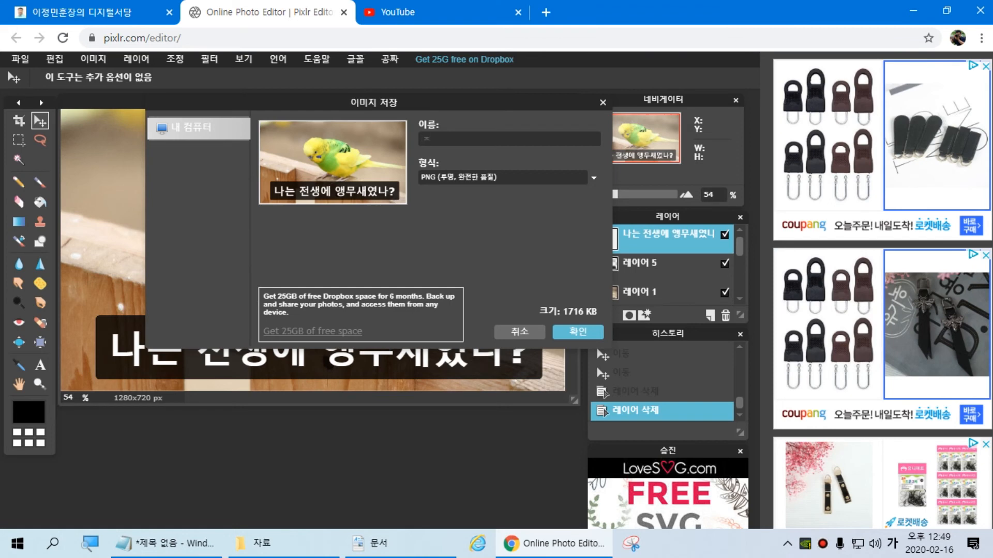
{"action": "key", "text": "BackSpace"}
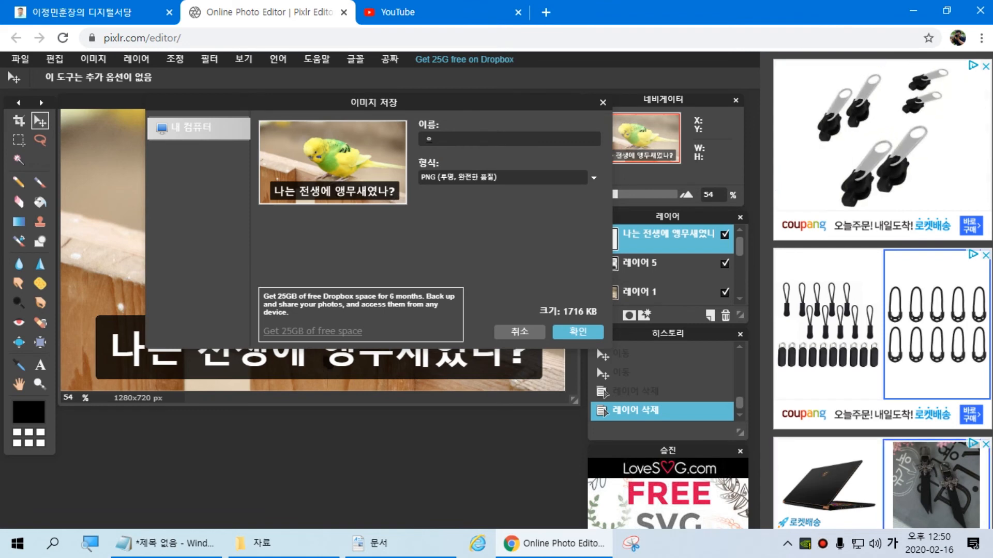
{"action": "type", "text": "옛"}
{"action": "key", "text": "BackSpace"}
{"action": "type", "text": "제"}
{"action": "key", "text": "BackSpace"}
Set the image name to abc in the save dialog
{"action": "type", "text": "123"}
{"action": "key", "text": "BackSpace"}
{"action": "key", "text": "BackSpace"}
{"action": "key", "text": "Hangul"}
{"action": "type", "text": "abc"}
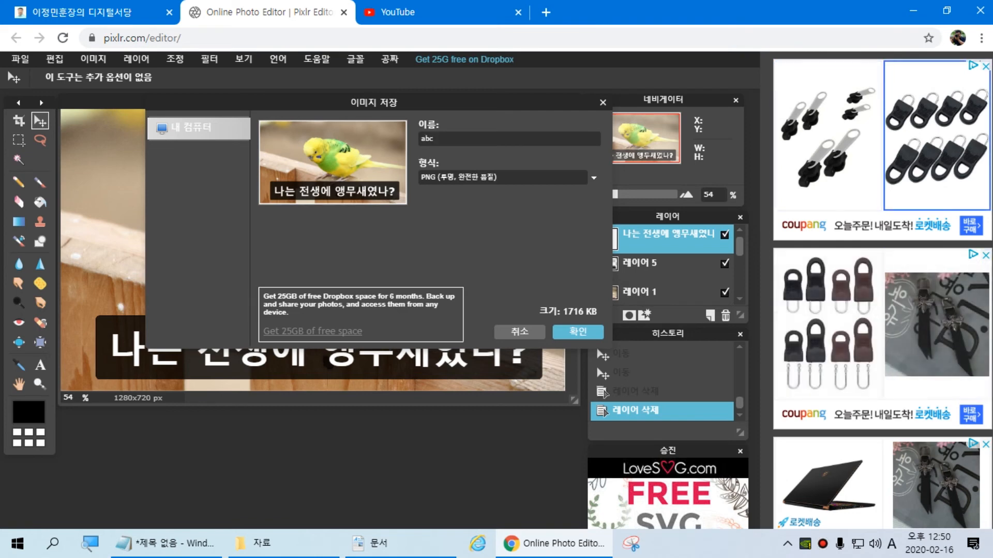
{"action": "key", "text": "Hangul"}
{"action": "type", "text": "ㄷ"}
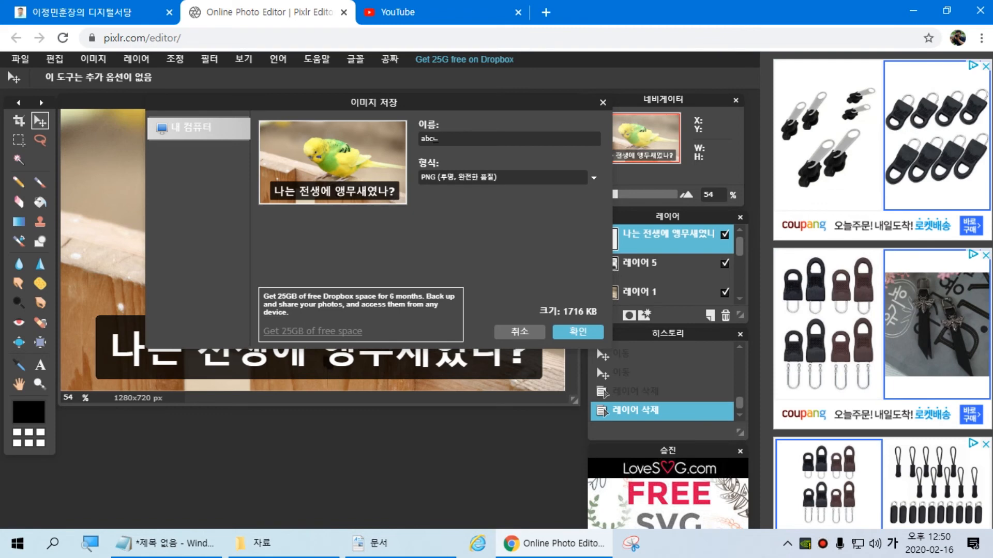
{"action": "key", "text": "BackSpace"}
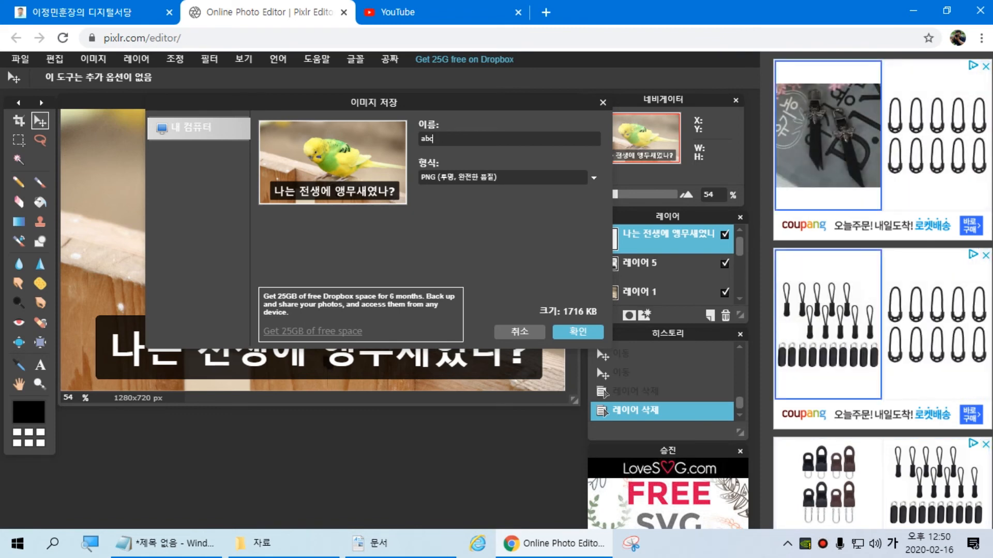
Save the captioned parrot image as abc.png in the 사진 folder
{"action": "left_click", "coordinate": [565, 332]}
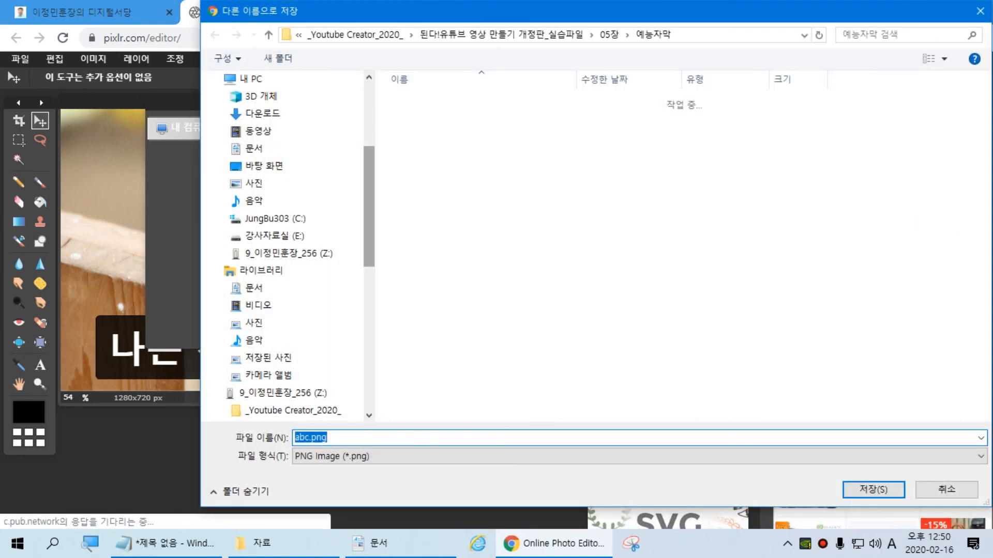
{"action": "left_click_drag", "start_coordinate": [369, 166], "coordinate": [369, 212]}
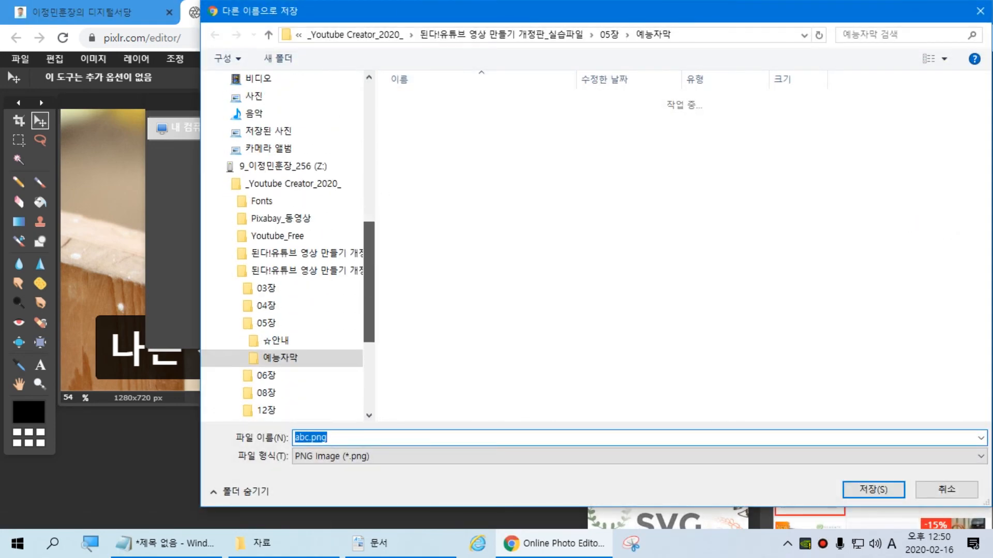
{"action": "left_click", "coordinate": [242, 154]}
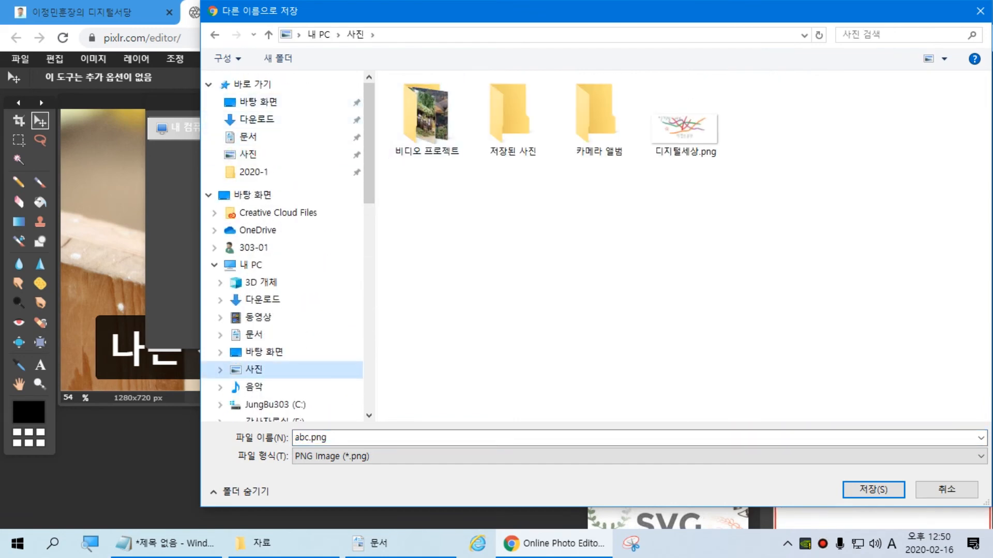
{"action": "left_click", "coordinate": [873, 489]}
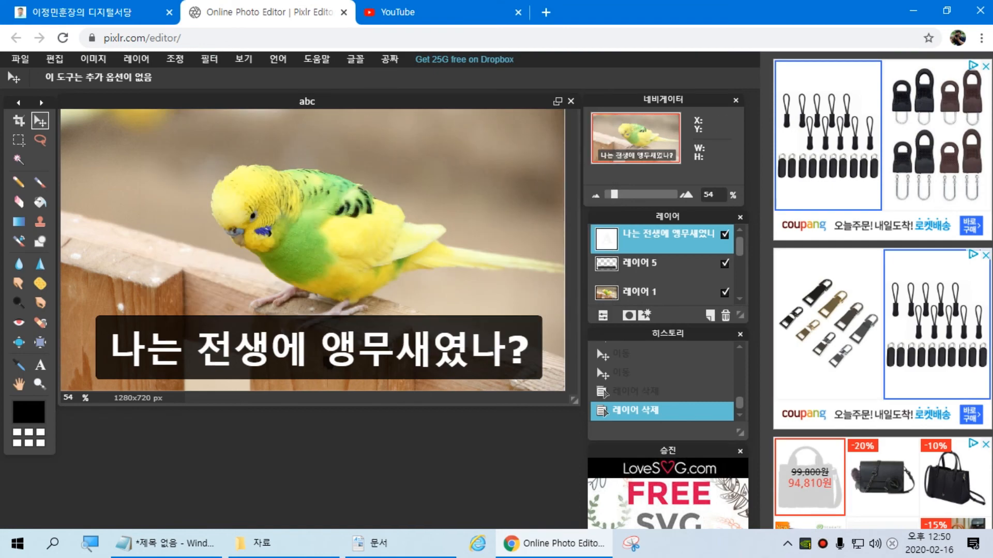
Switch to File Explorer and open the 사진 folder
{"action": "left_click", "coordinate": [269, 544]}
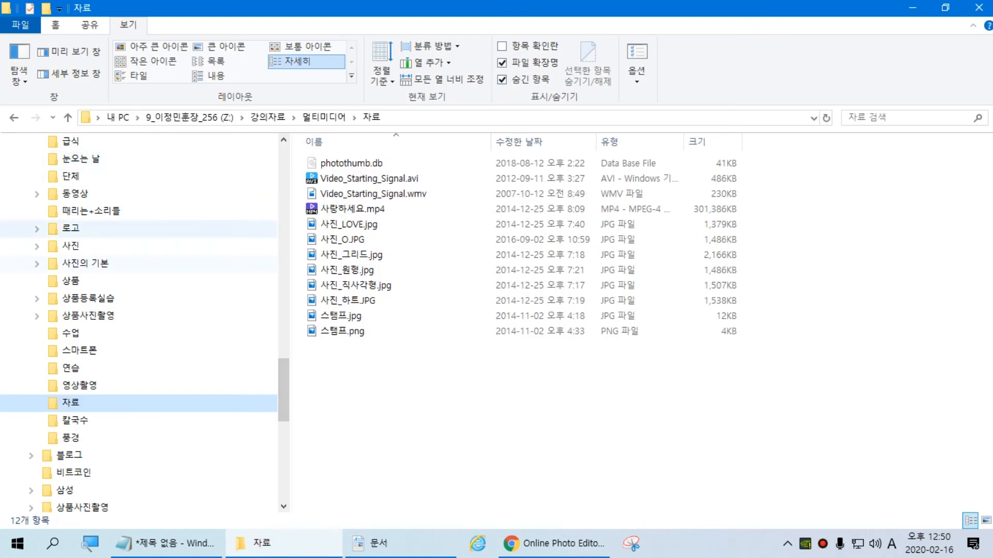
{"action": "scroll", "coordinate": [281, 385], "scroll_direction": "up", "scroll_amount": 20}
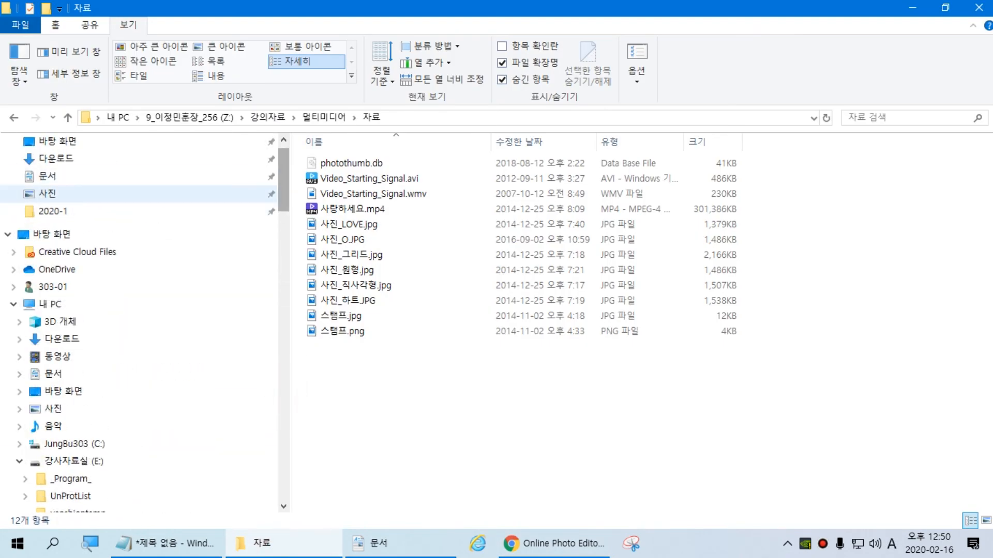
{"action": "left_click", "coordinate": [47, 193]}
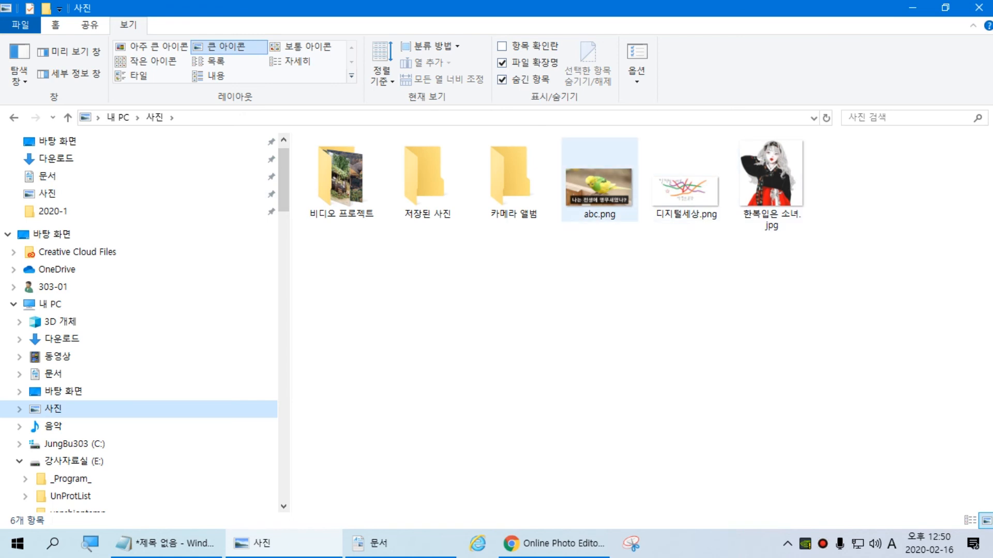
Rename the abc.png file to "나는 전생에 앵무새였나.png"
{"action": "left_click", "coordinate": [600, 186]}
{"action": "key", "text": "F2"}
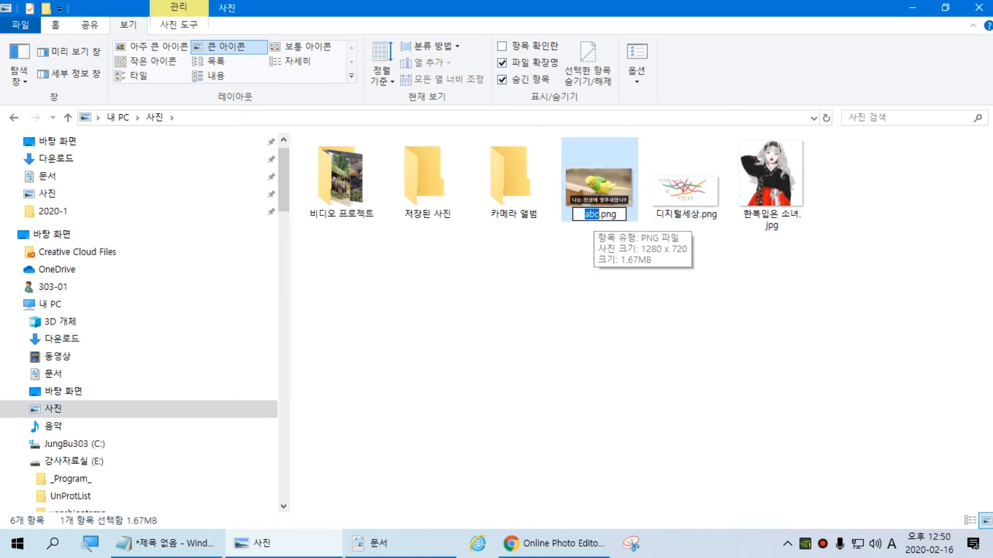
{"action": "type", "text": "sksms"}
{"action": "key", "text": "BackSpace"}
{"action": "key", "text": "BackSpace"}
{"action": "key", "text": "BackSpace"}
{"action": "key", "text": "BackSpace"}
{"action": "key", "text": "BackSpace"}
{"action": "key", "text": "Hangul"}
{"action": "type", "text": "나는 ㅈ전생에 앵무"}
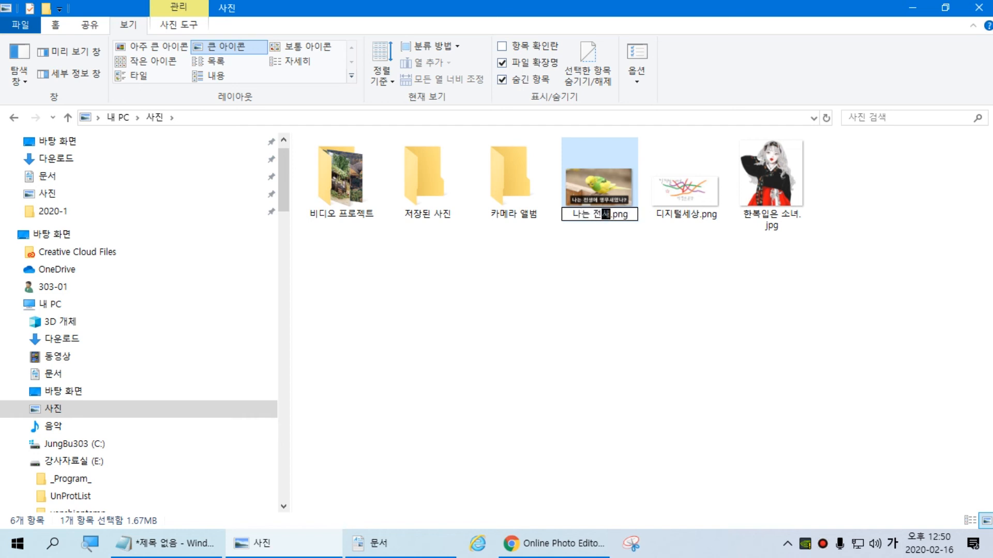
{"action": "type", "text": "새여ㅣ"}
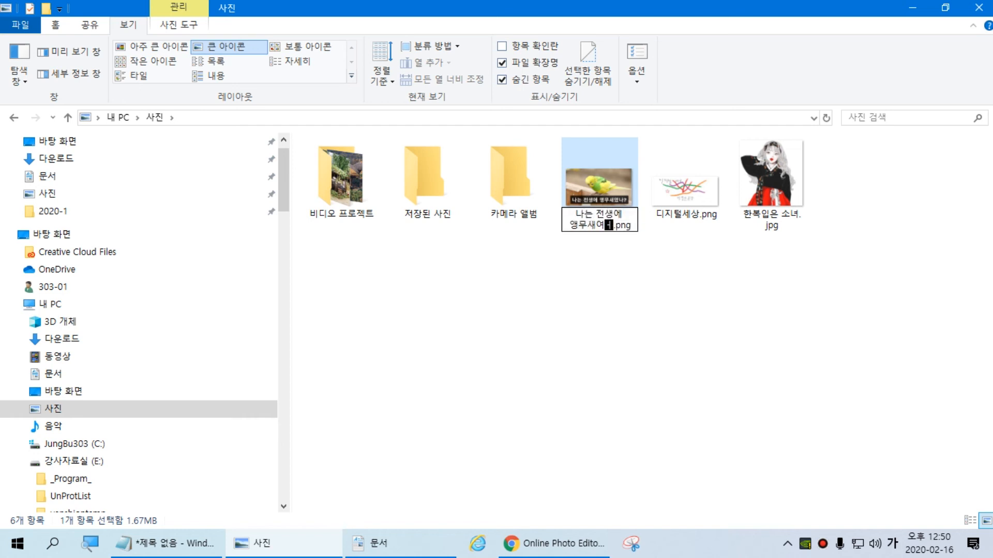
{"action": "type", "text": "나"}
{"action": "key", "text": "Return"}
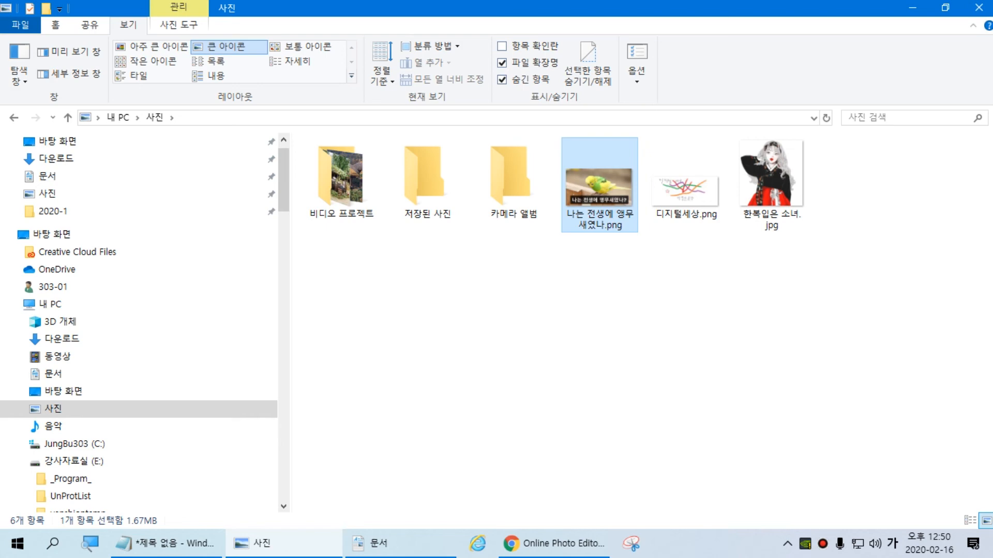
{"action": "key", "text": "alt+Tab"}
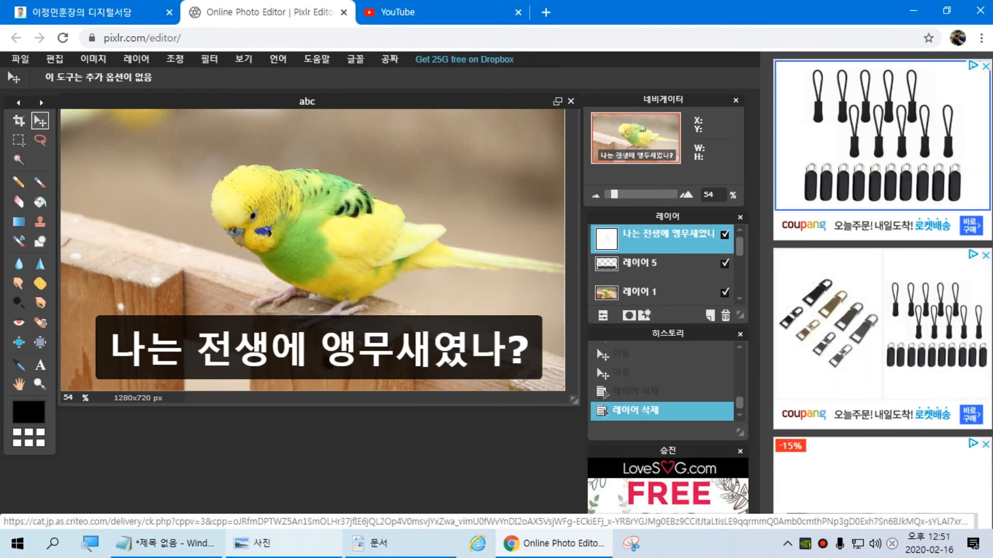
{"action": "left_click", "coordinate": [259, 543]}
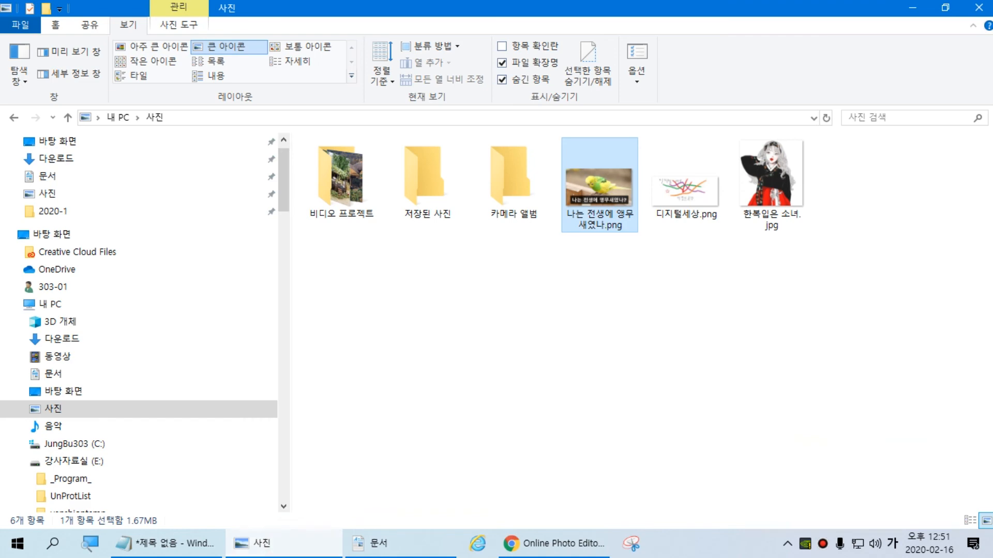
Browse the Z: drive through 강의자료, _강좌녹화 and 1_작업용 to the Intro folder
{"action": "scroll", "coordinate": [139, 320], "scroll_direction": "down", "scroll_amount": 15}
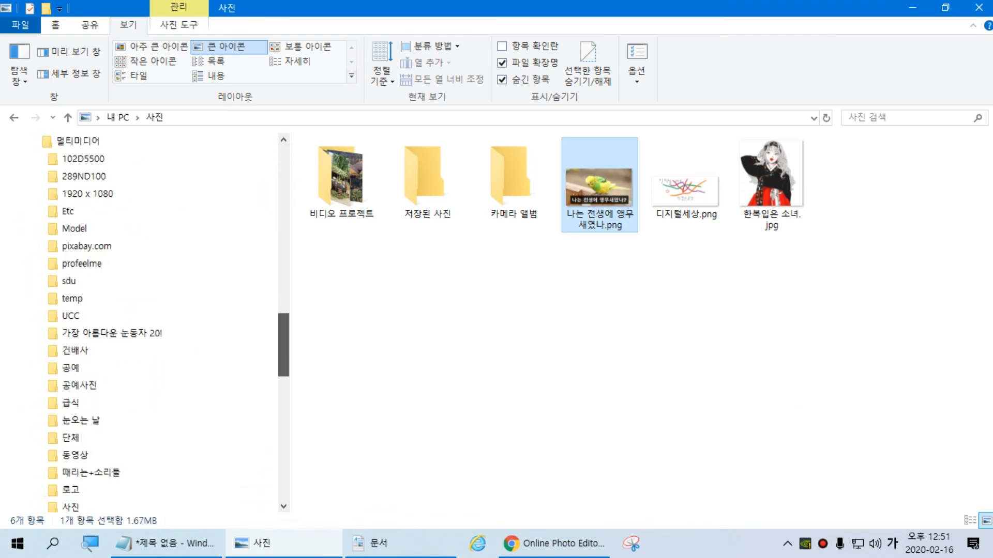
{"action": "scroll", "coordinate": [140, 321], "scroll_direction": "down", "scroll_amount": 1}
{"action": "left_click", "coordinate": [104, 263]}
{"action": "scroll", "coordinate": [140, 320], "scroll_direction": "up", "scroll_amount": 4}
{"action": "left_click", "coordinate": [179, 118]}
{"action": "double_click", "coordinate": [329, 270]}
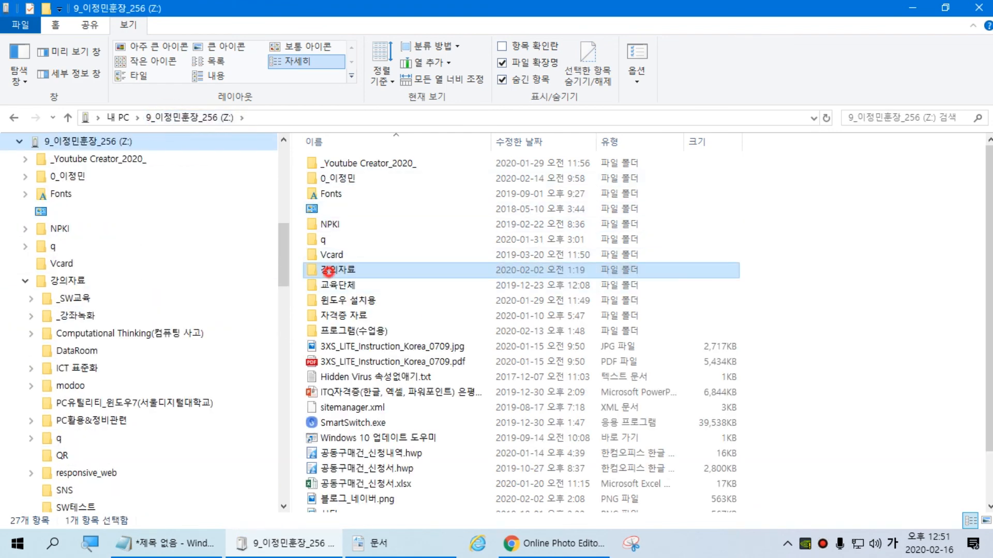
{"action": "double_click", "coordinate": [339, 177]}
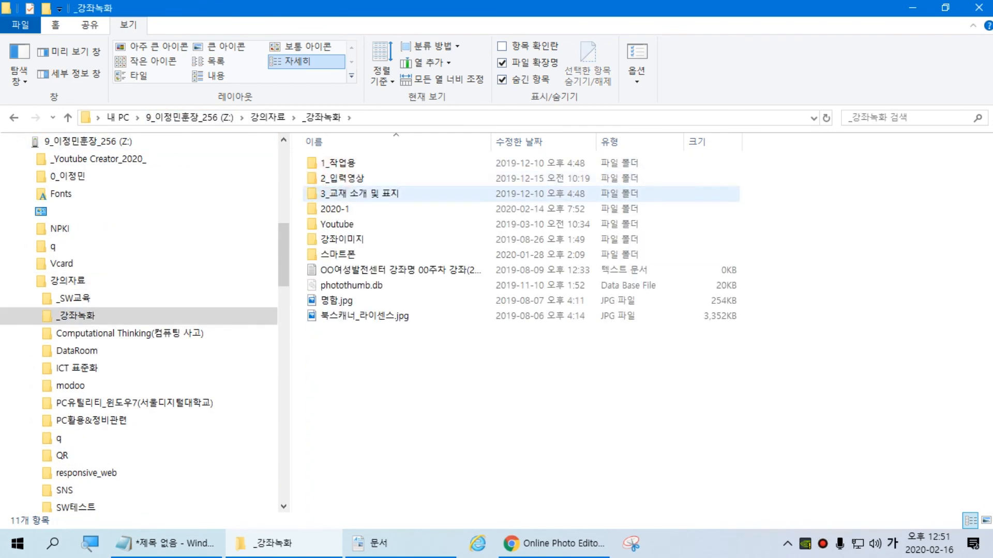
{"action": "double_click", "coordinate": [331, 163]}
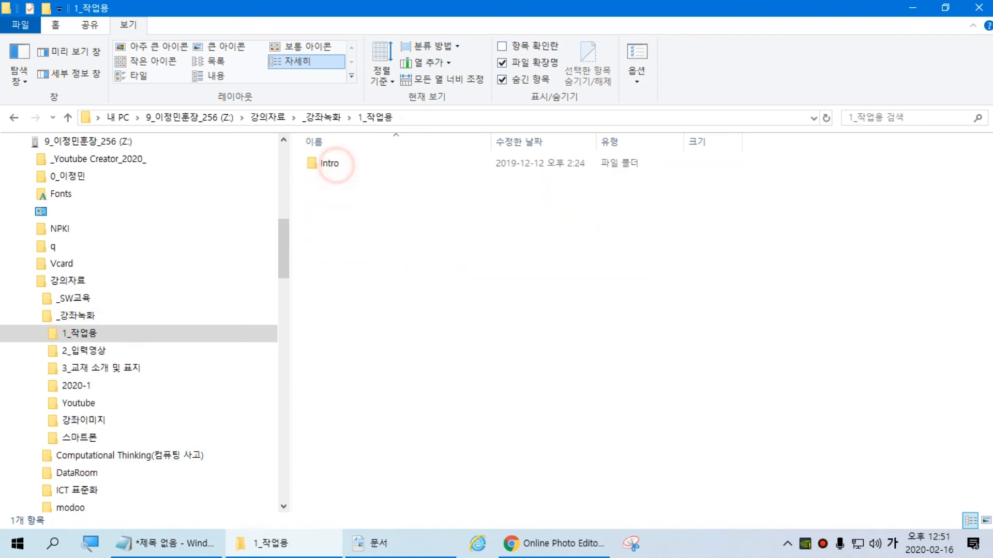
{"action": "double_click", "coordinate": [326, 162]}
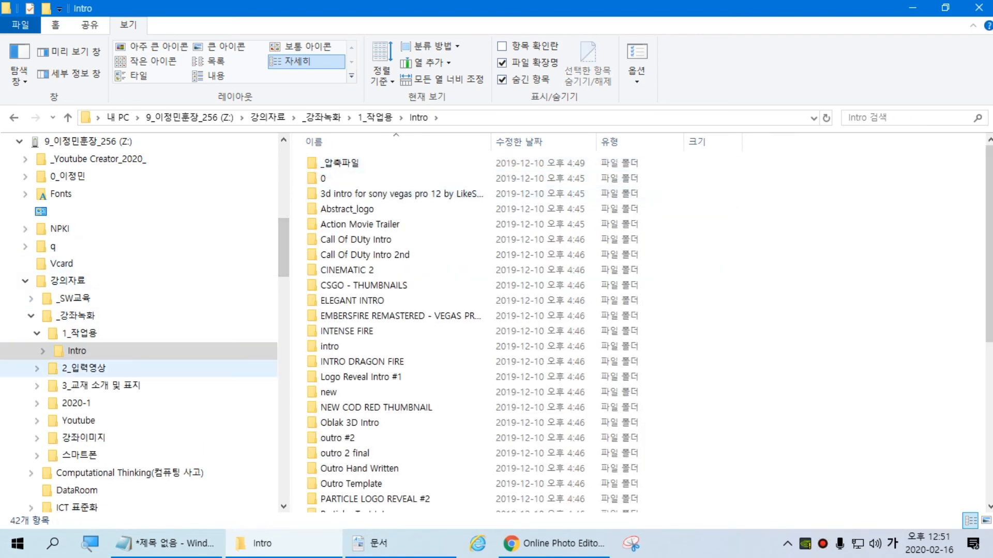
Open the 2_입력영상 folder and play the video "2. 복습자료로 제작_10초.mp4"
{"action": "left_click", "coordinate": [77, 368]}
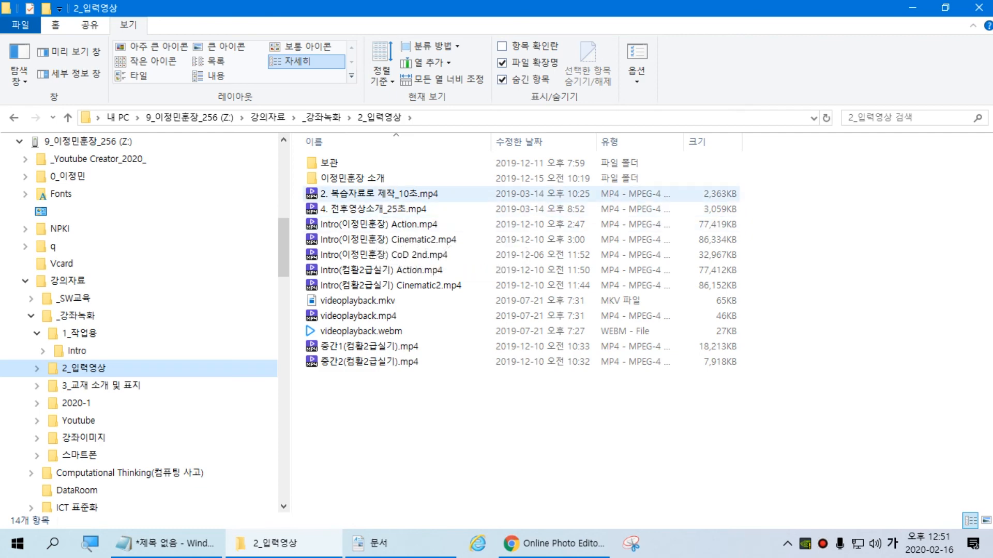
{"action": "left_click", "coordinate": [368, 193]}
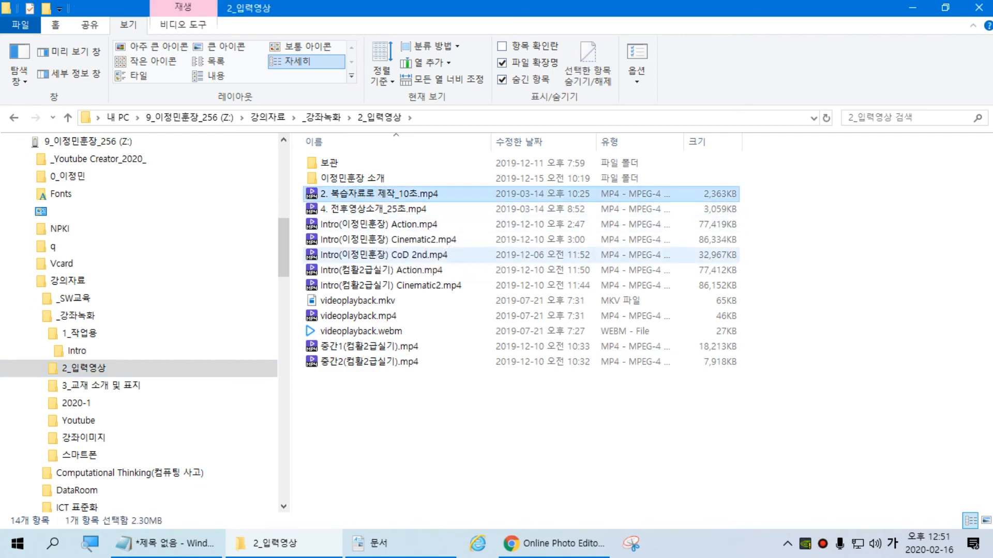
{"action": "key", "text": "Return"}
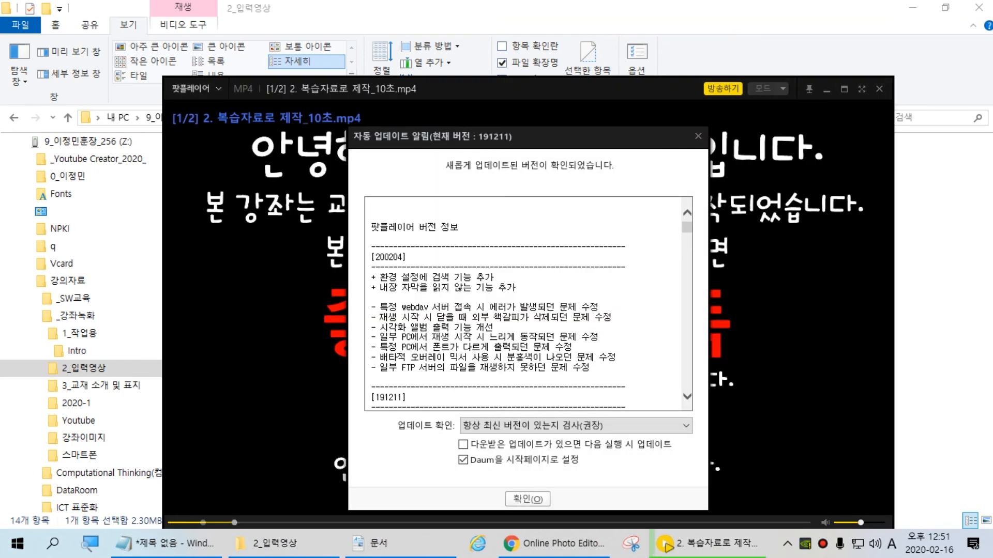
Disable setting Daum as the start page in the update notice, dismiss the notice, and close the video player
{"action": "left_click", "coordinate": [463, 460]}
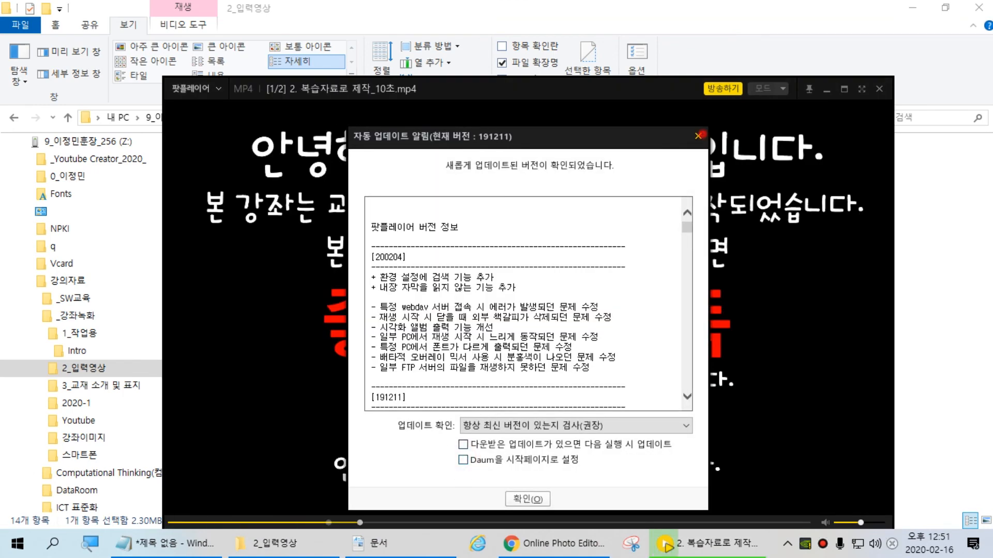
{"action": "left_click", "coordinate": [699, 135]}
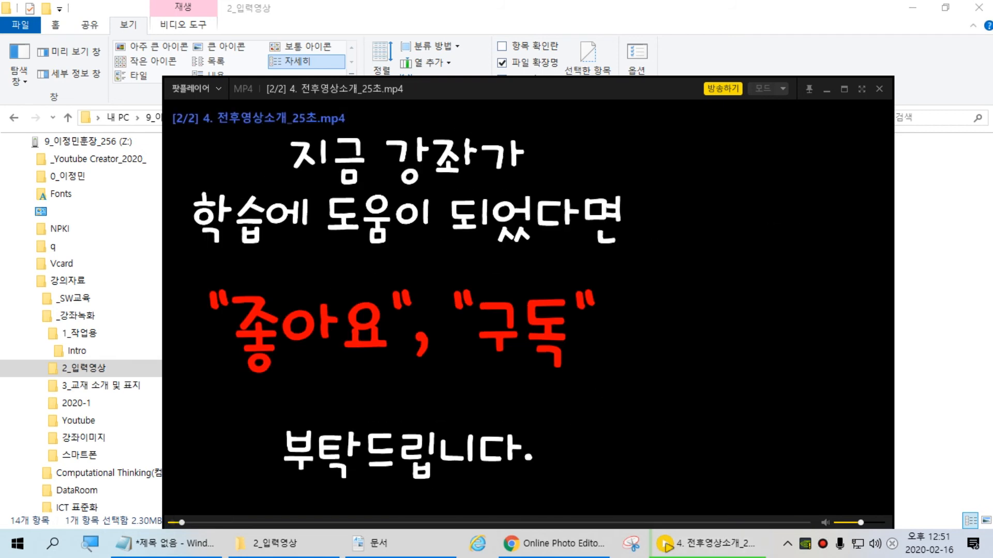
{"action": "left_click", "coordinate": [879, 88]}
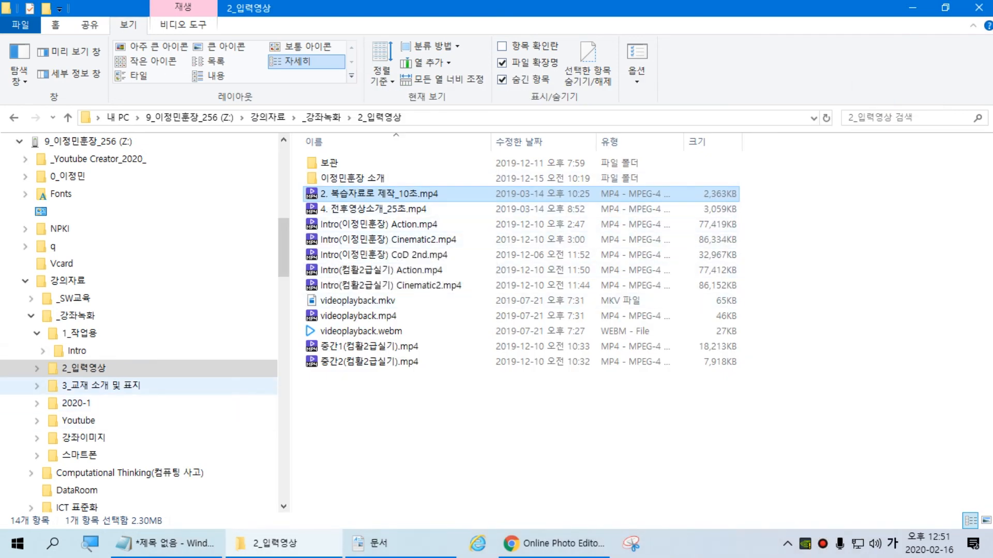
Open the "3_교재 소개 및 표지" folder and look over its textbook introduction images as extra large icons
{"action": "left_click", "coordinate": [118, 387]}
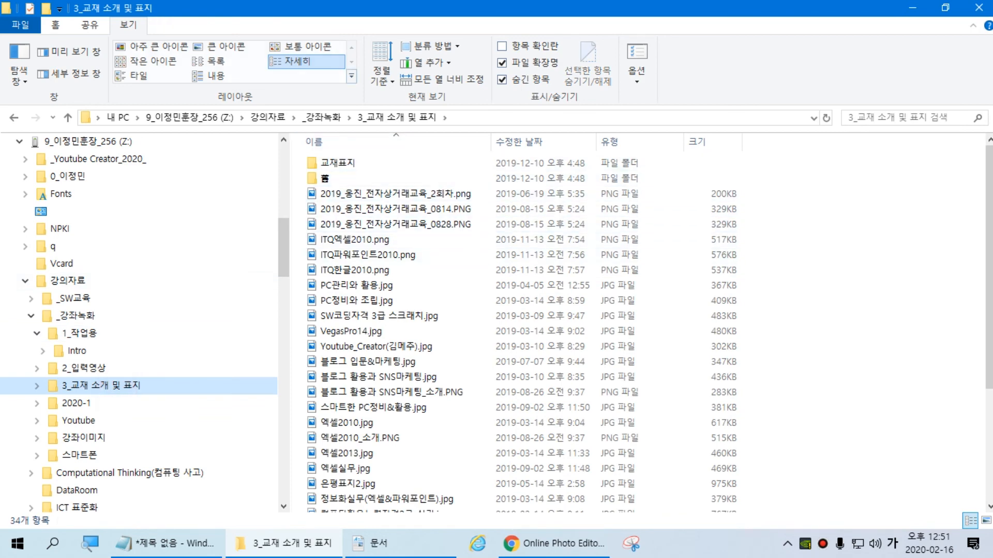
{"action": "left_click", "coordinate": [152, 46]}
{"action": "left_click", "coordinate": [820, 227]}
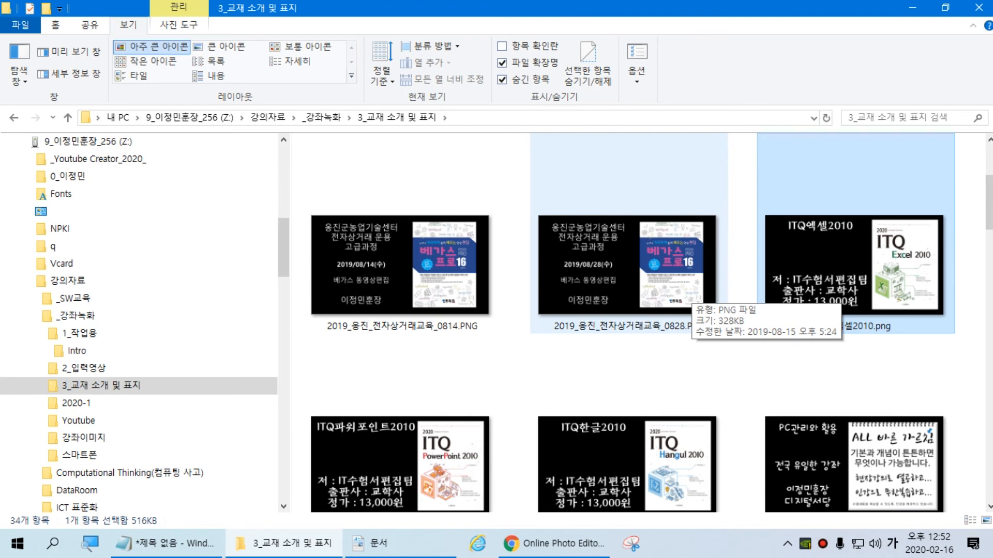
{"action": "left_click", "coordinate": [400, 266]}
{"action": "scroll", "coordinate": [672, 294], "scroll_direction": "down", "scroll_amount": 3}
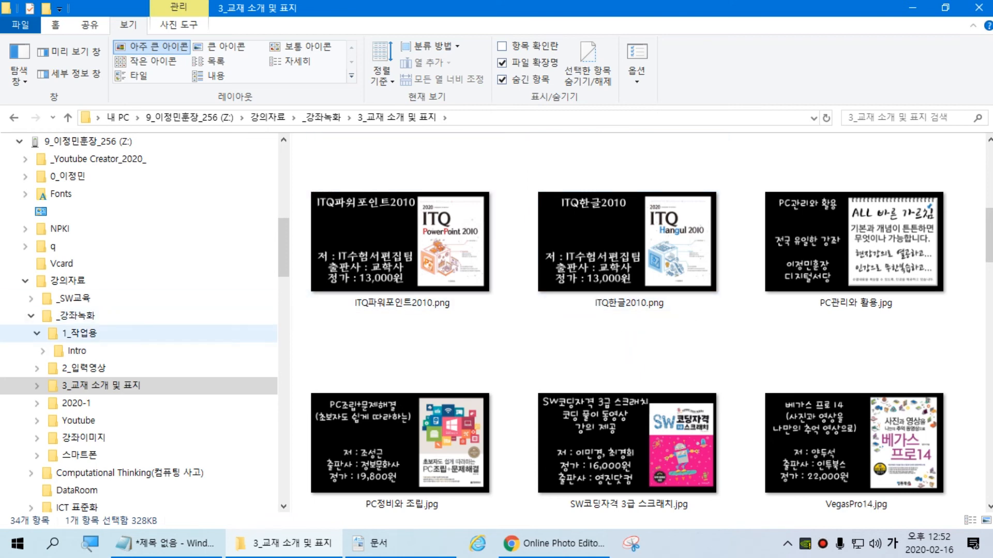
Play "4. 전후영상소개_25초.mp4" from the 2_입력영상 folder, dismissing the update notice, then close the player
{"action": "left_click", "coordinate": [84, 368]}
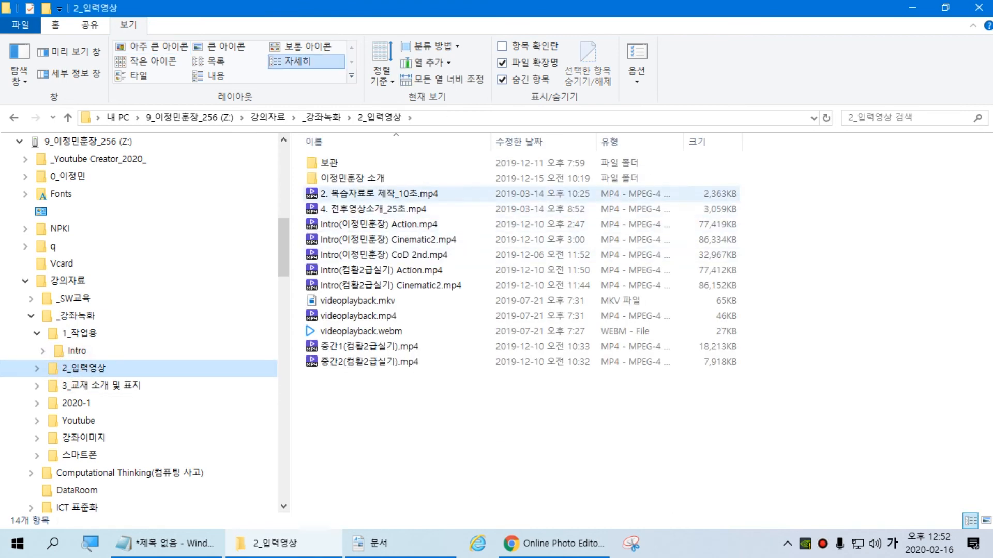
{"action": "left_click", "coordinate": [400, 209]}
{"action": "key", "text": "Return"}
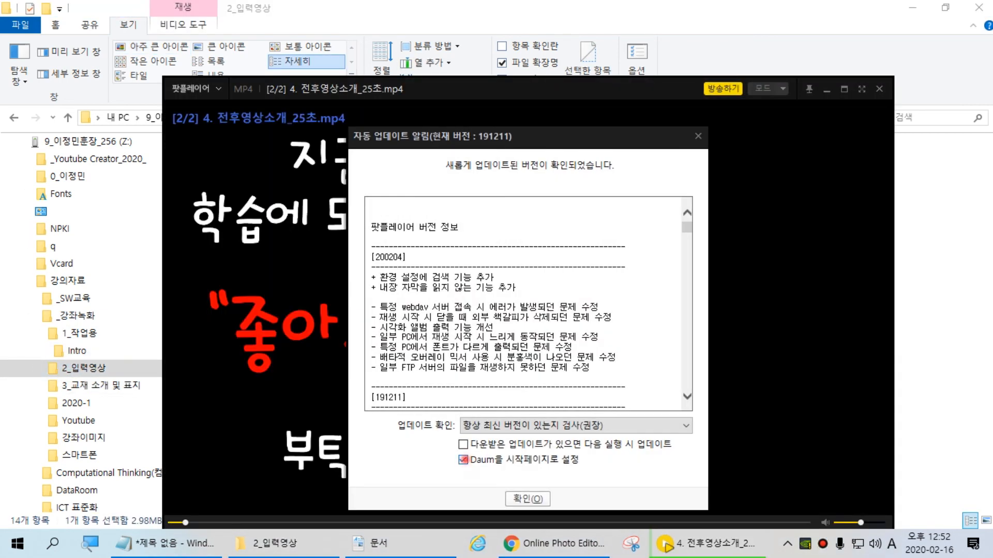
{"action": "left_click", "coordinate": [463, 460]}
{"action": "key", "text": "Return"}
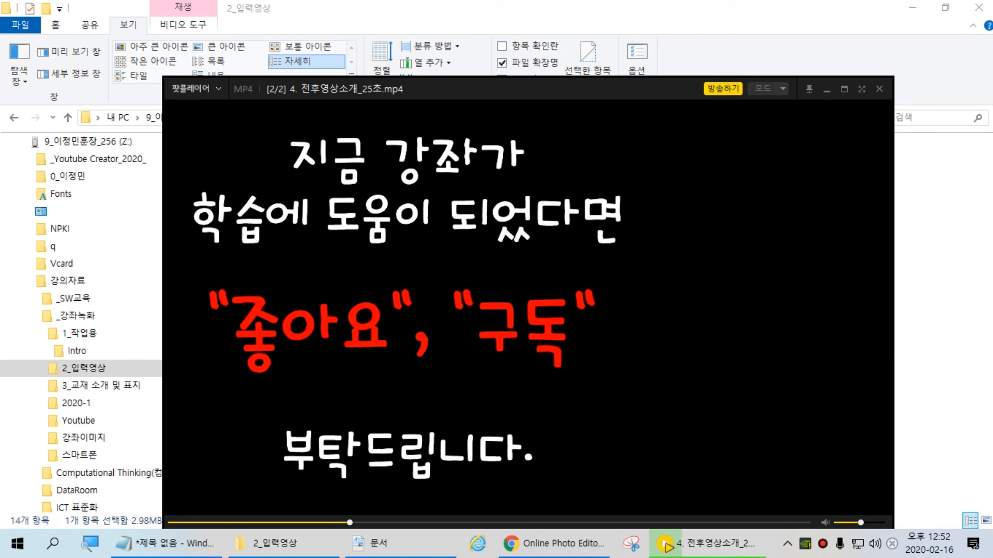
{"action": "key", "text": "space"}
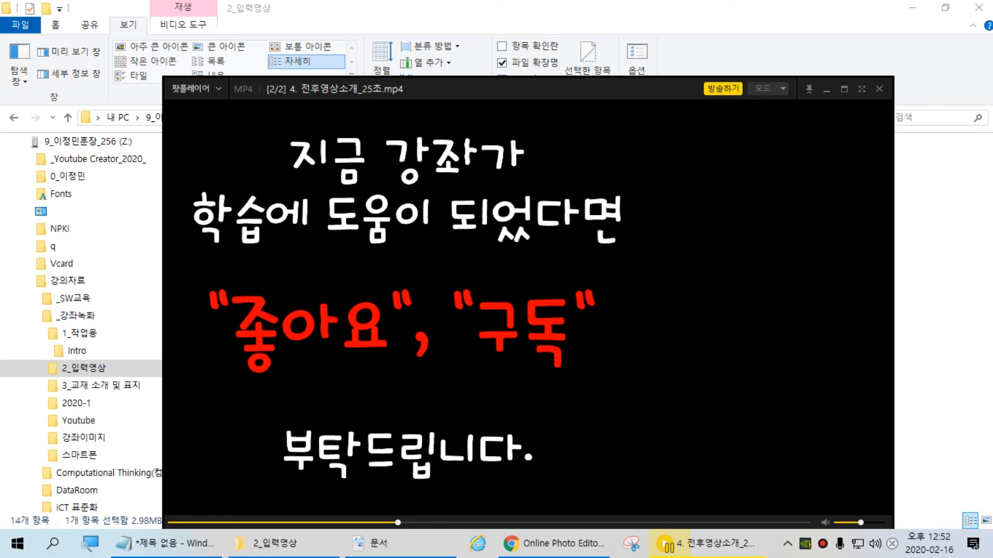
{"action": "left_click", "coordinate": [878, 89]}
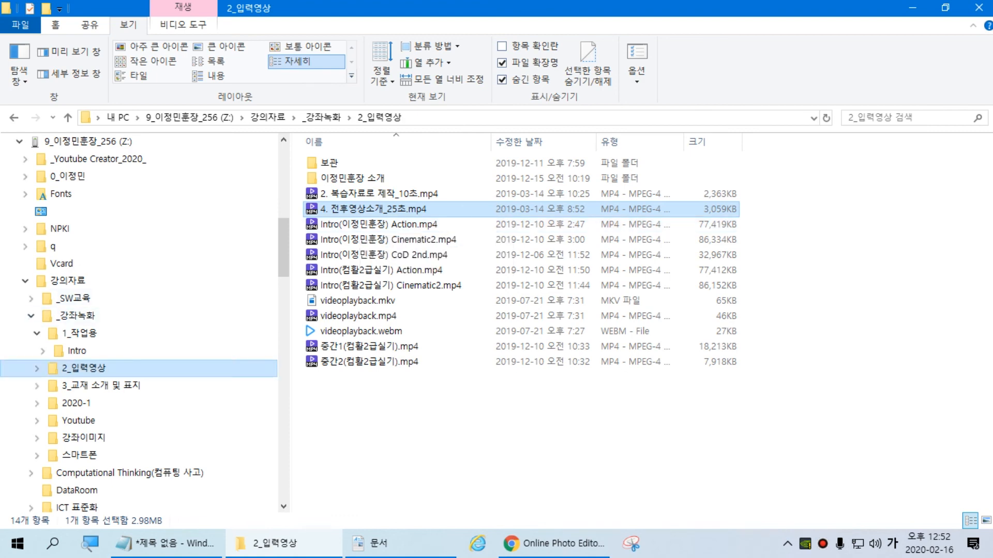
Look into the 교재표지 subfolder of "3_교재 소개 및 표지", then return and show the parent folder as large icons
{"action": "left_click", "coordinate": [77, 351]}
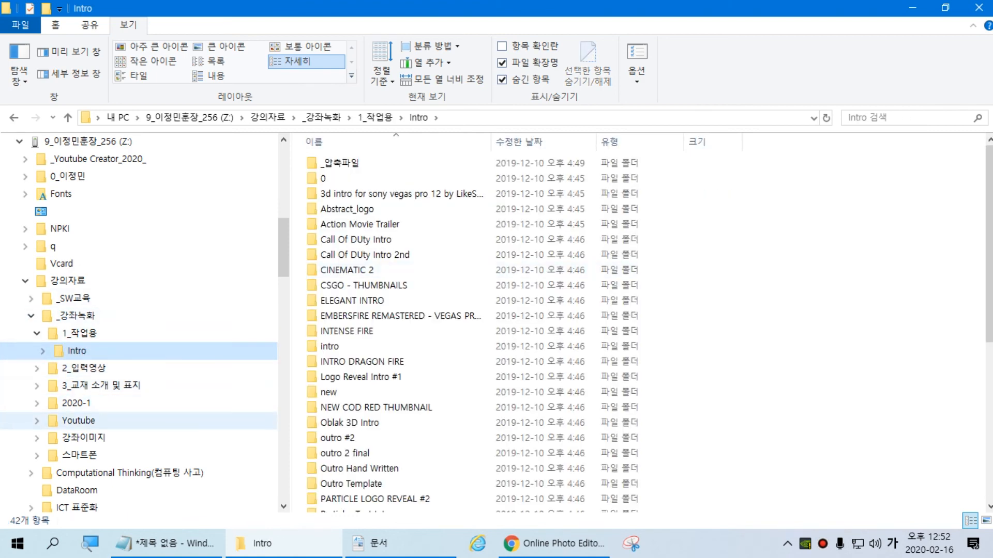
{"action": "left_click", "coordinate": [122, 385]}
{"action": "double_click", "coordinate": [414, 250]}
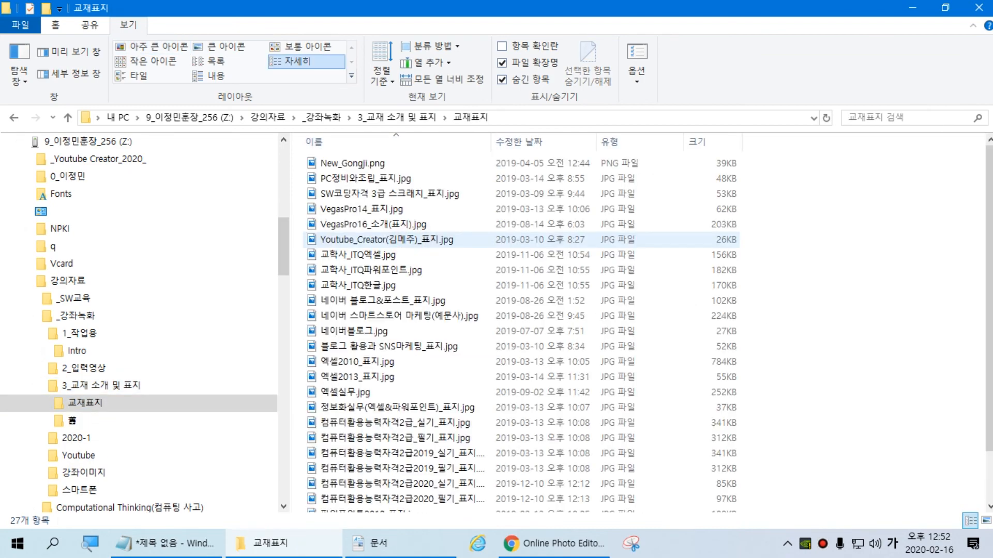
{"action": "key", "text": "alt+Left"}
{"action": "key", "text": "ctrl+shift+3"}
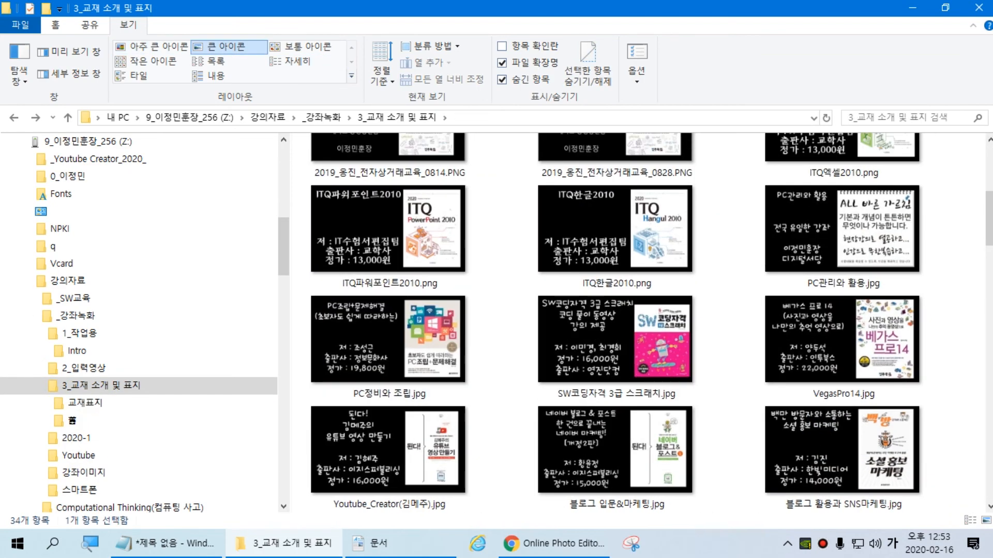
Look over the book cover files in the 교재표지 folder and go back up to its parent folder
{"action": "left_click", "coordinate": [126, 403]}
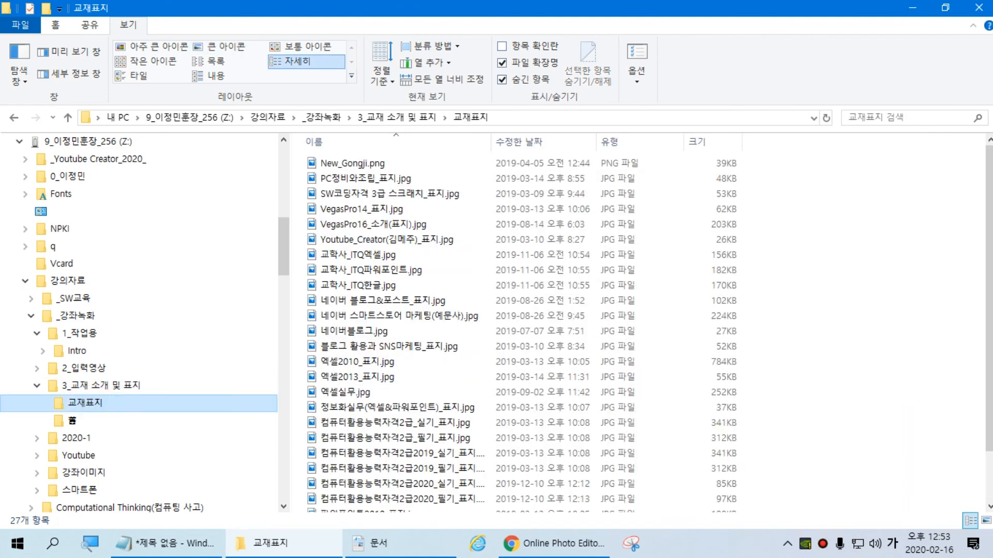
{"action": "scroll", "coordinate": [416, 432], "scroll_direction": "down", "scroll_amount": 1}
{"action": "scroll", "coordinate": [416, 432], "scroll_direction": "up", "scroll_amount": 1}
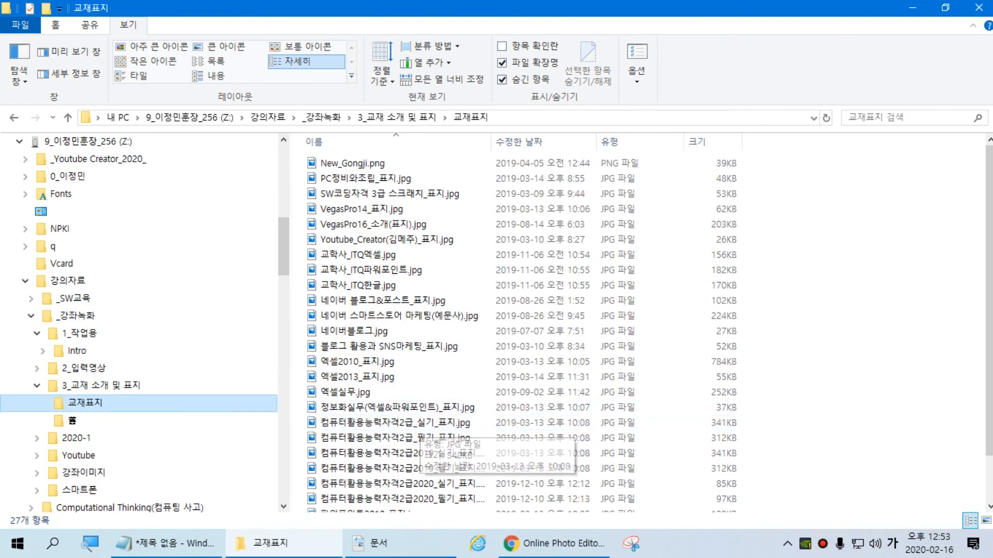
{"action": "key", "text": "alt+Up"}
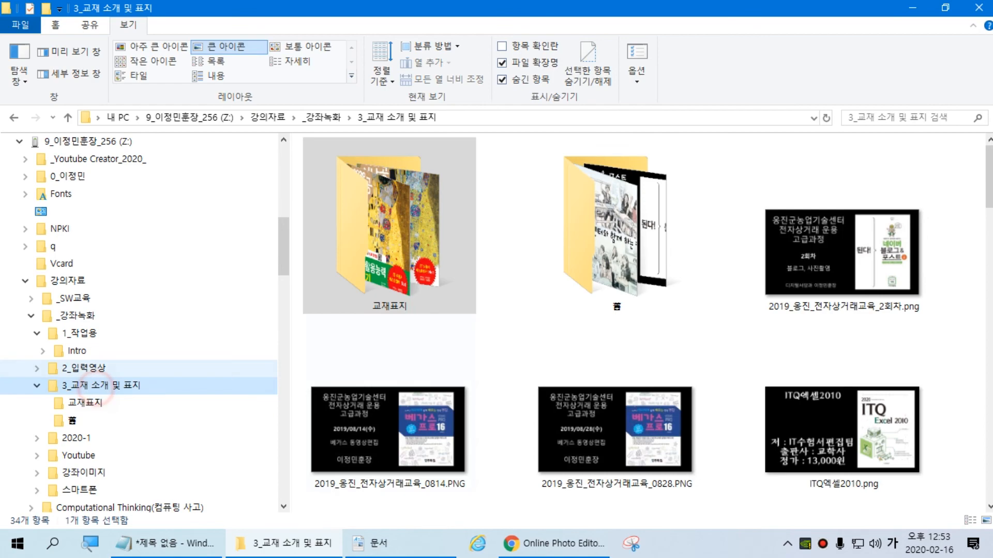
Look through the textbook introduction thumbnails in "3_교재 소개 및 표지" and switch the folder to list view
{"action": "scroll", "coordinate": [569, 365], "scroll_direction": "down", "scroll_amount": 5}
{"action": "scroll", "coordinate": [568, 364], "scroll_direction": "up", "scroll_amount": 8}
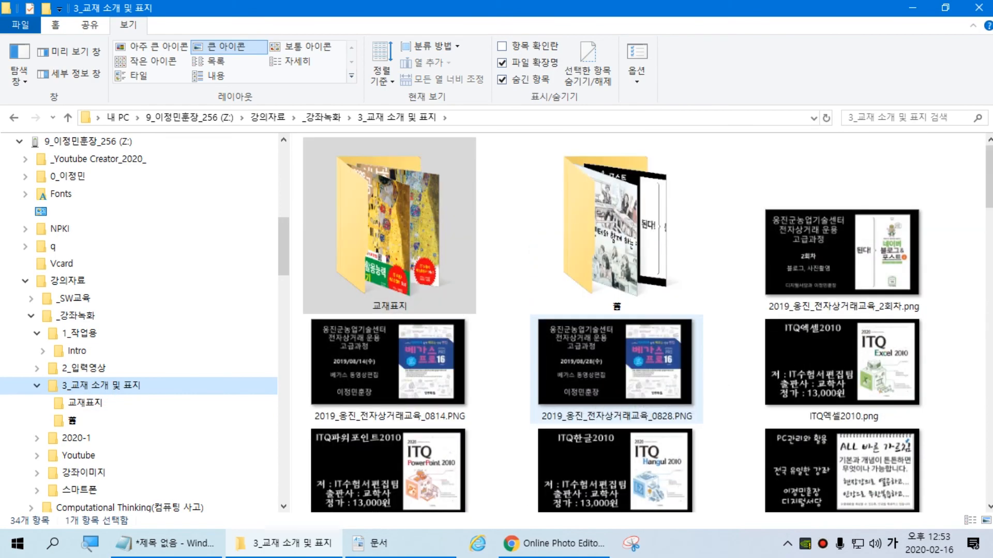
{"action": "scroll", "coordinate": [628, 339], "scroll_direction": "down", "scroll_amount": 5}
{"action": "scroll", "coordinate": [628, 339], "scroll_direction": "down", "scroll_amount": 7}
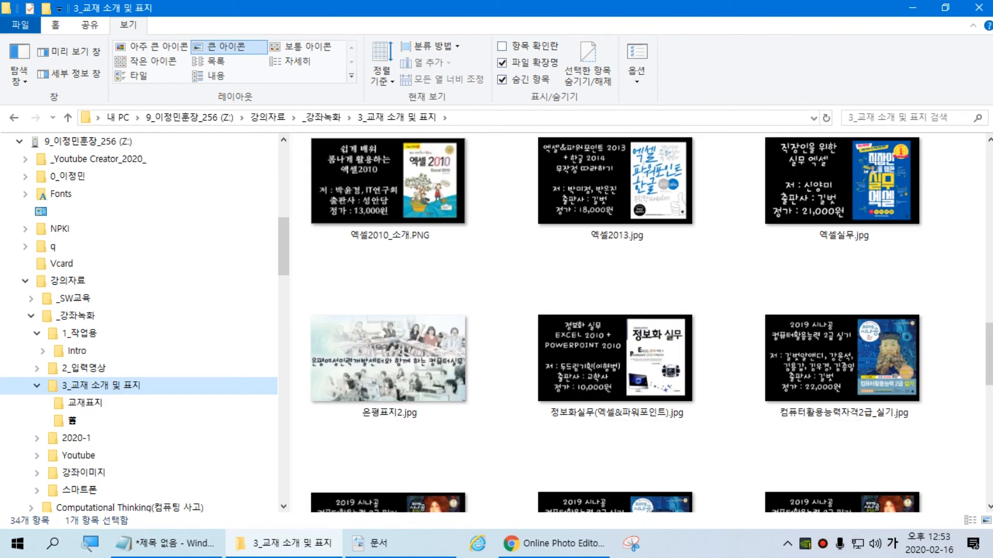
{"action": "scroll", "coordinate": [628, 339], "scroll_direction": "up", "scroll_amount": 8}
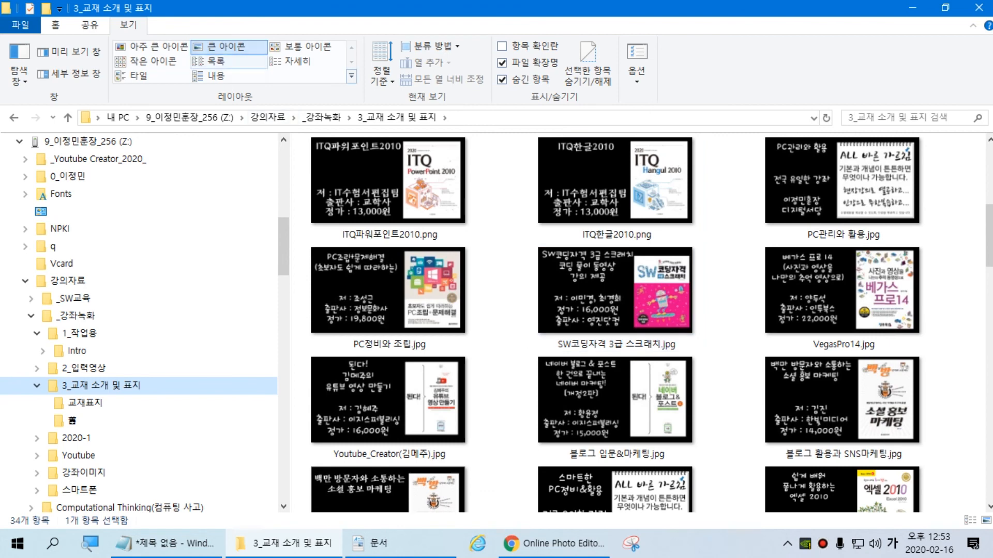
{"action": "left_click", "coordinate": [210, 59]}
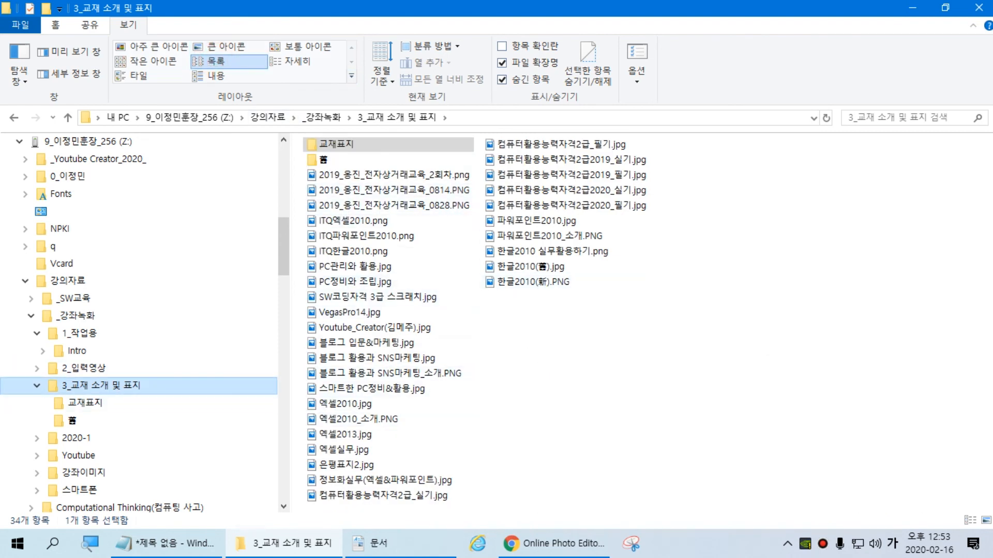
Open the 2020-1 folder inside _강좌녹화, check its "_강좌이미지_처리완료" subfolder, and return to 2020-1
{"action": "left_click", "coordinate": [78, 333]}
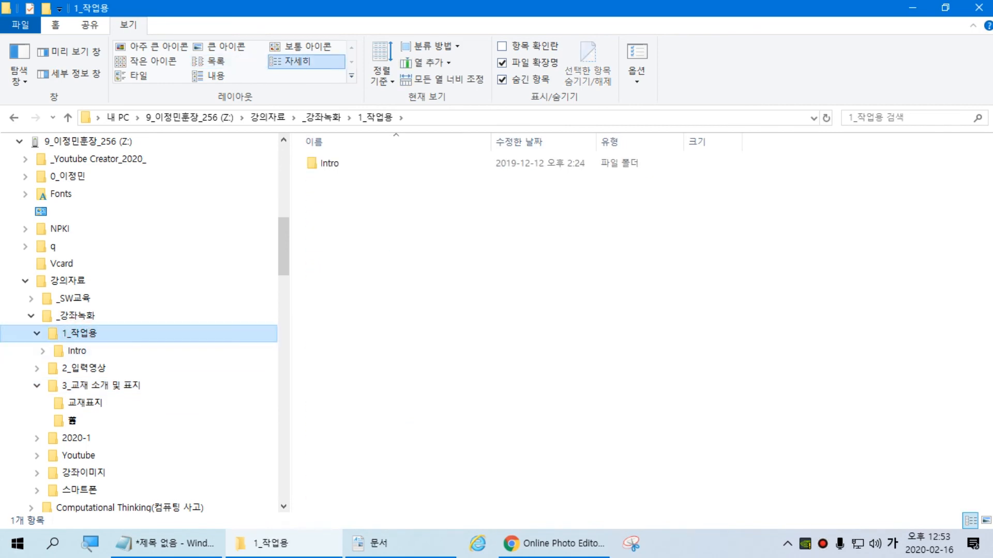
{"action": "left_click", "coordinate": [76, 315]}
{"action": "double_click", "coordinate": [335, 209]}
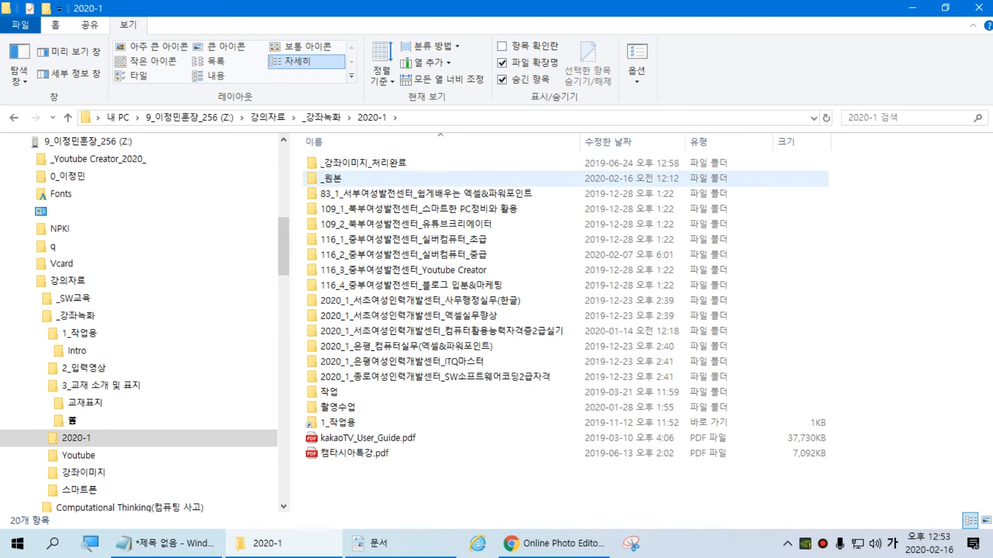
{"action": "double_click", "coordinate": [348, 163]}
{"action": "key", "text": "alt+Left"}
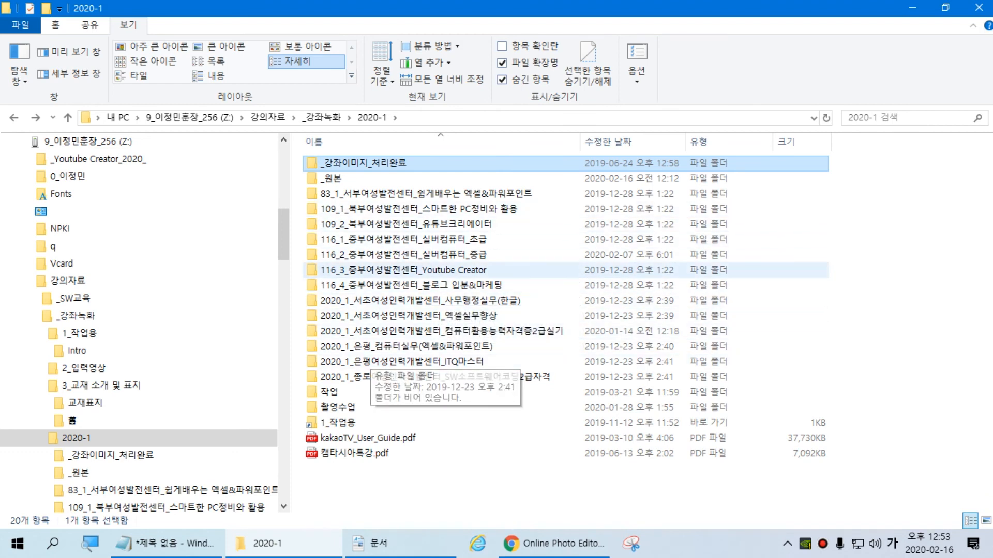
Open the "116_3_중부여성발전센터_Youtube Creator" folder, fit the name column to the full file names, and show extra large icons
{"action": "double_click", "coordinate": [419, 270]}
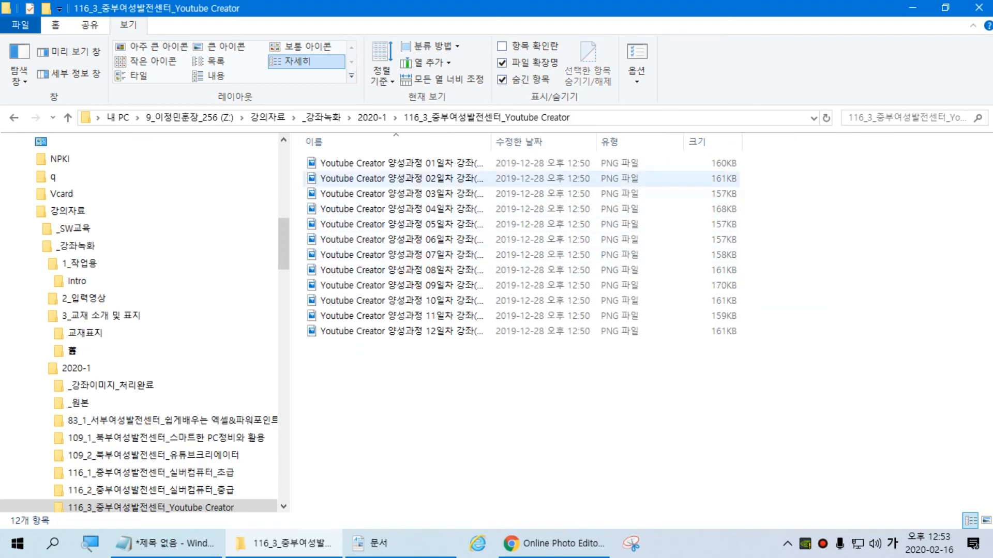
{"action": "double_click", "coordinate": [491, 140]}
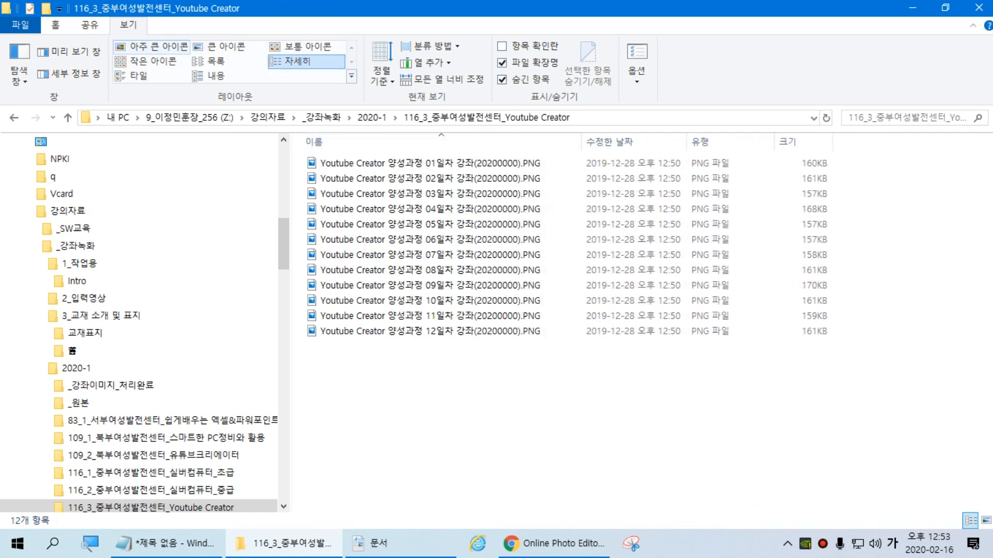
{"action": "left_click", "coordinate": [152, 46]}
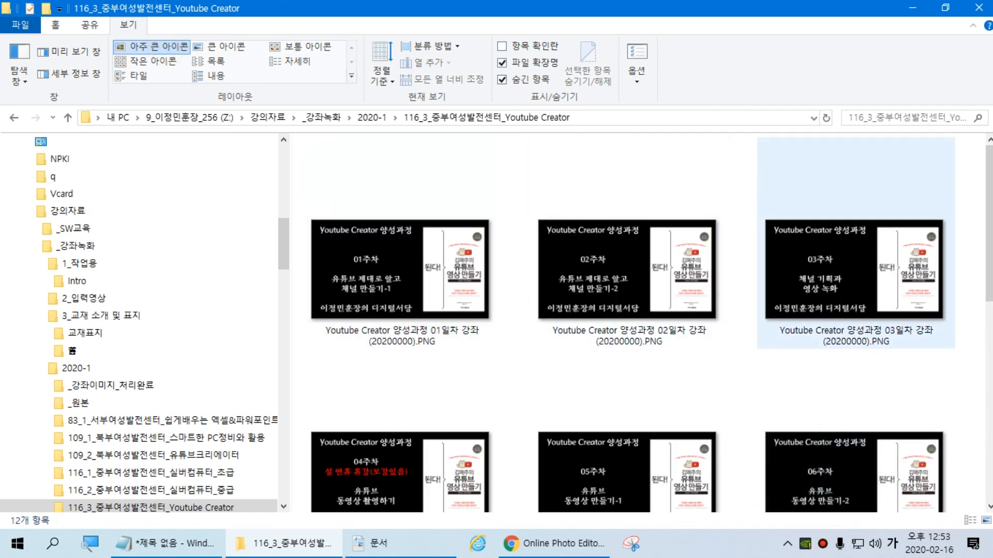
Open "116_3_중부여성발전센터_Youtube Creator.pptx" from the _원본 folder of 2020-1 in PowerPoint and dismiss the Office activation wizard
{"action": "left_click", "coordinate": [77, 368]}
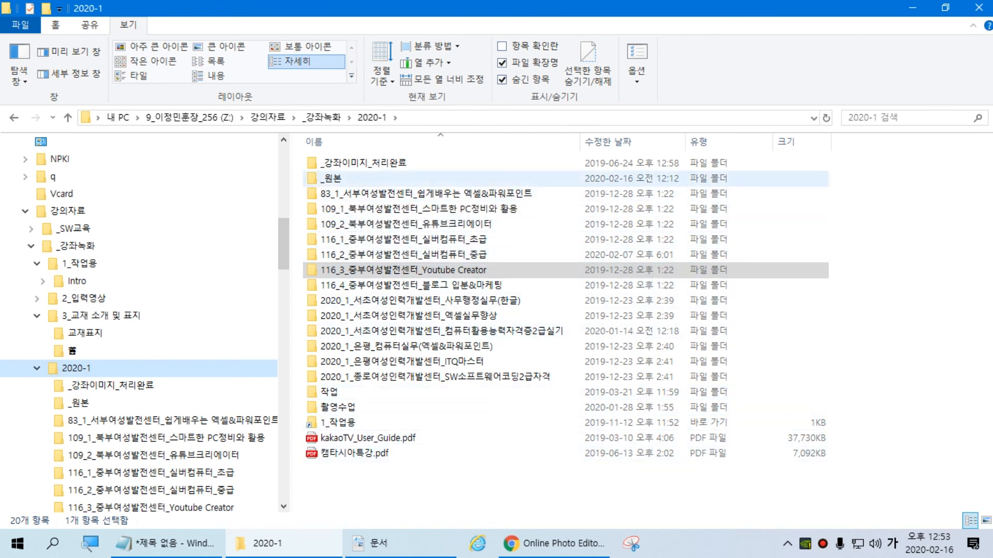
{"action": "double_click", "coordinate": [334, 178]}
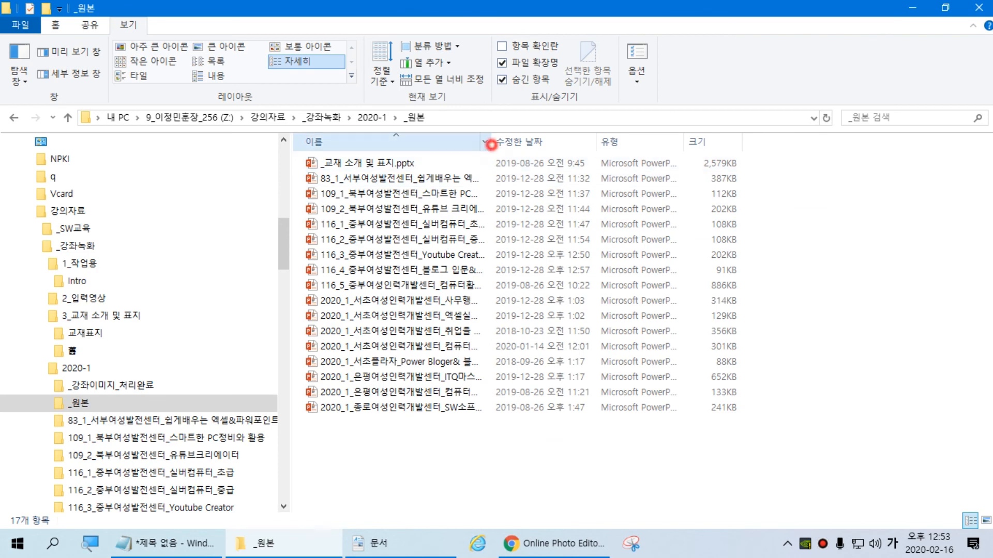
{"action": "double_click", "coordinate": [487, 142]}
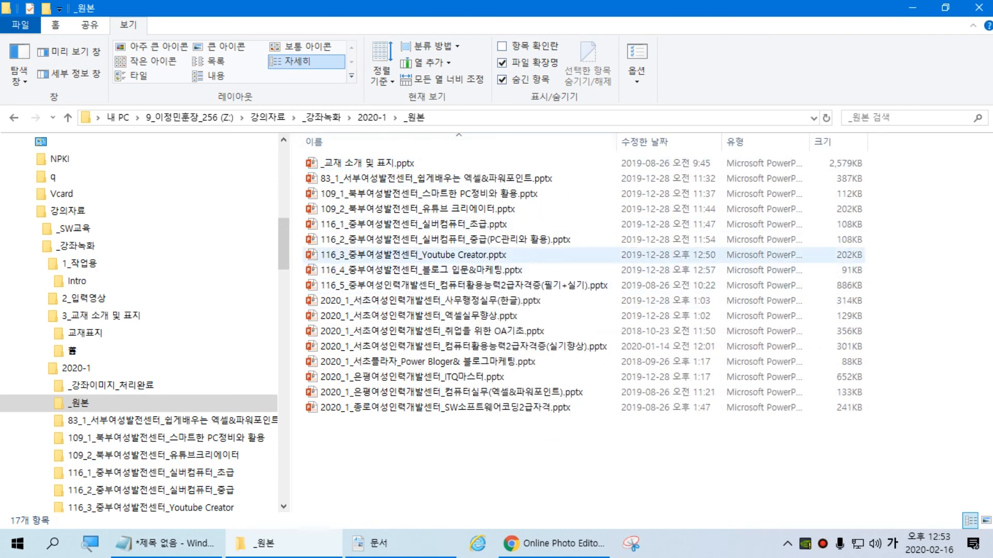
{"action": "double_click", "coordinate": [403, 254]}
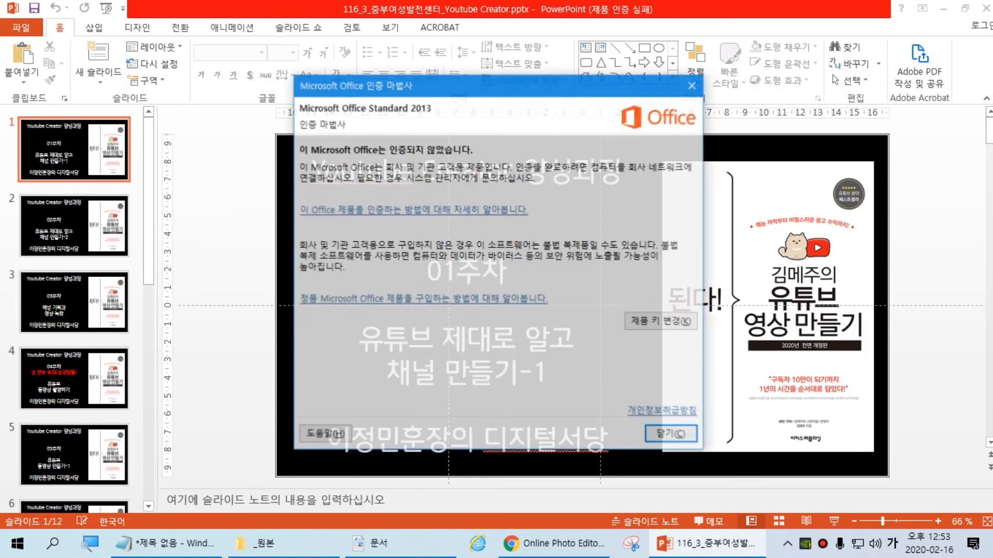
{"action": "key", "text": "Return"}
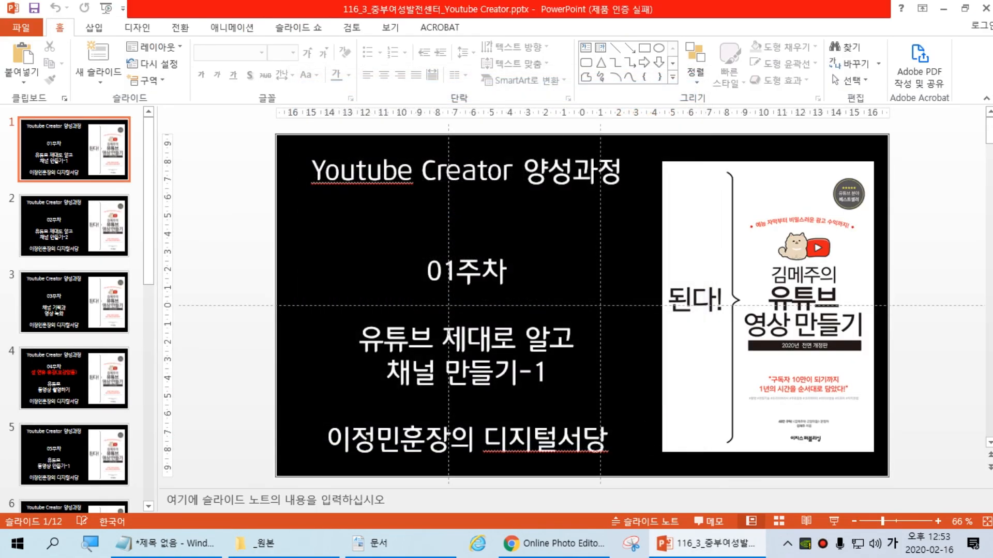
Go to slide 4 and hide the ruler and guides in the slide editing view
{"action": "key", "text": "Down"}
{"action": "key", "text": "Down"}
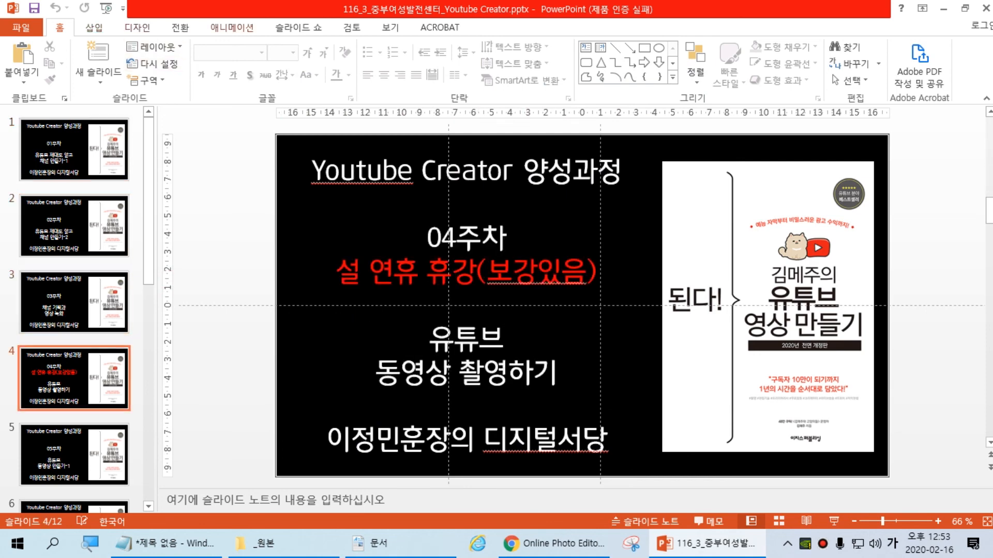
{"action": "left_click", "coordinate": [391, 27]}
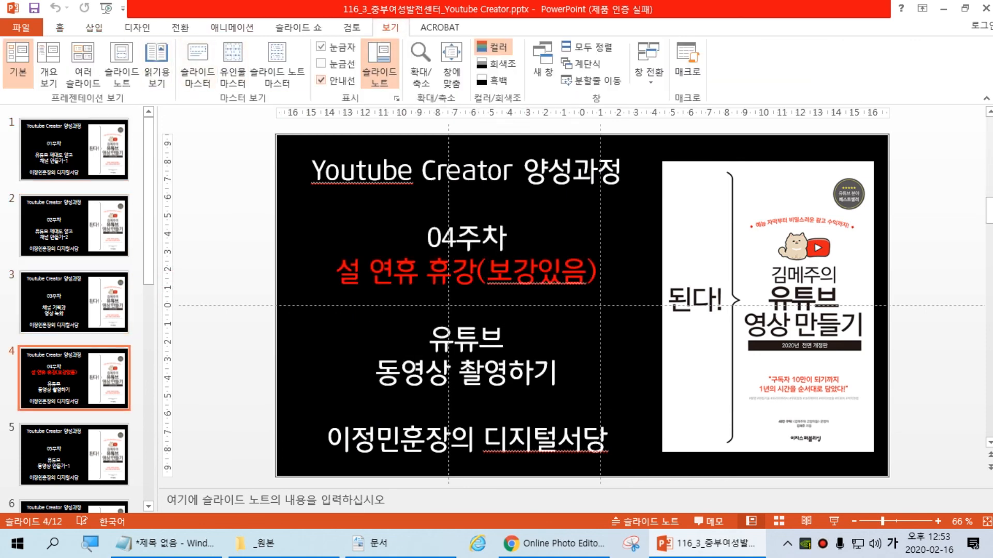
{"action": "left_click", "coordinate": [321, 47]}
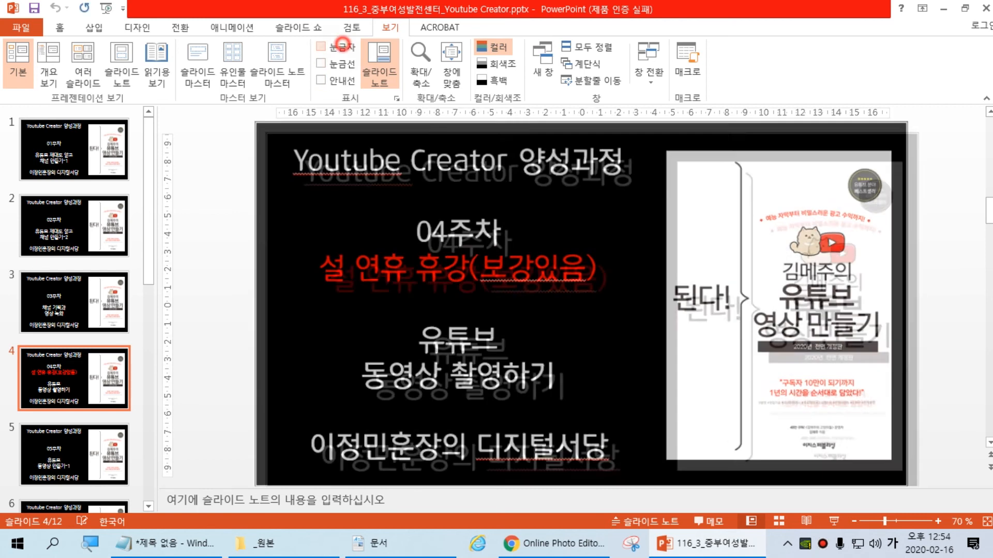
Page through the weekly lecture title slides from slide 4 to slide 7
{"action": "key", "text": "Up"}
{"action": "key", "text": "Down"}
{"action": "key", "text": "Down"}
{"action": "key", "text": "Down"}
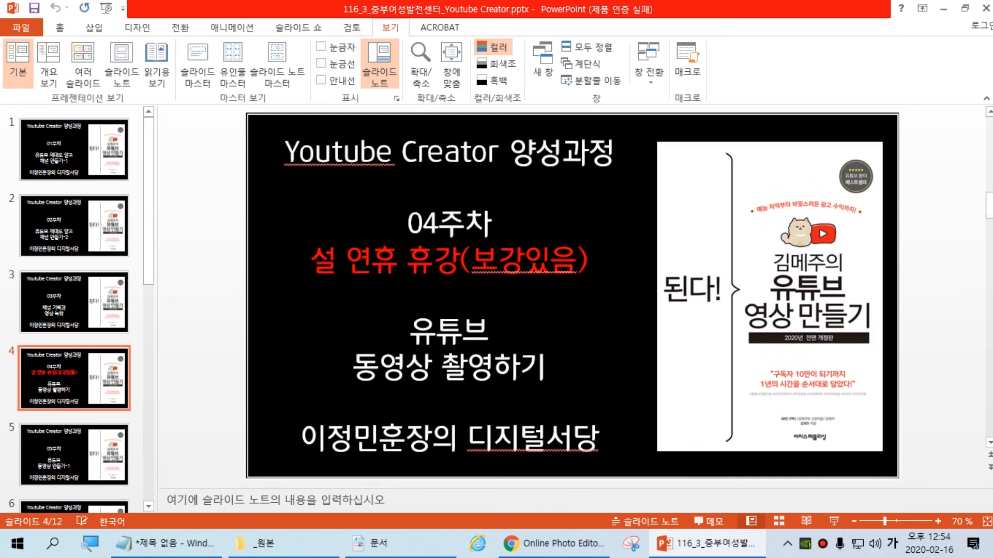
{"action": "key", "text": "Down"}
{"action": "key", "text": "Down"}
{"action": "key", "text": "Up"}
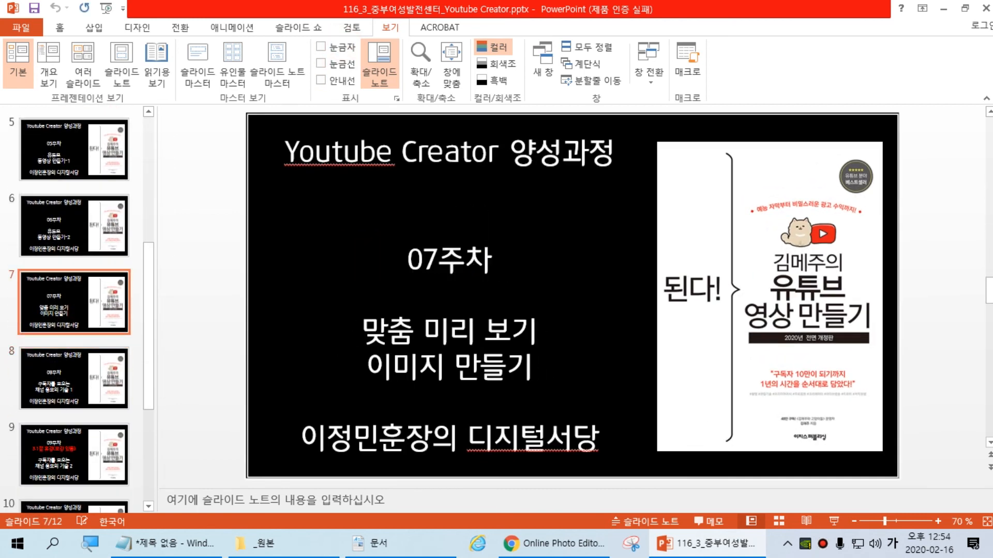